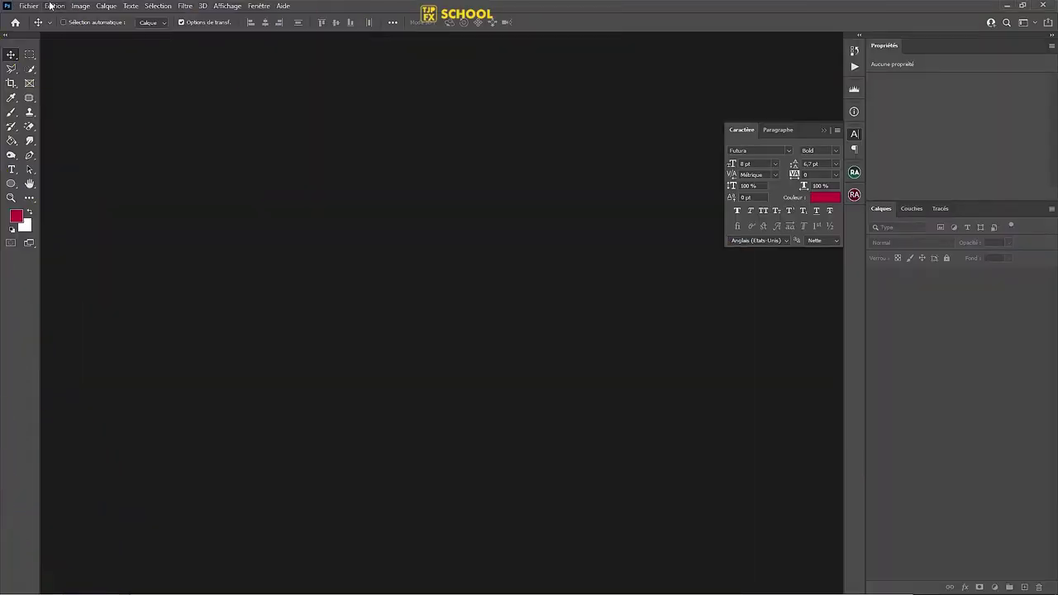
Step: Create a new white 2000 × 2000 px, 300 ppi document named R5
left_click(28, 6)
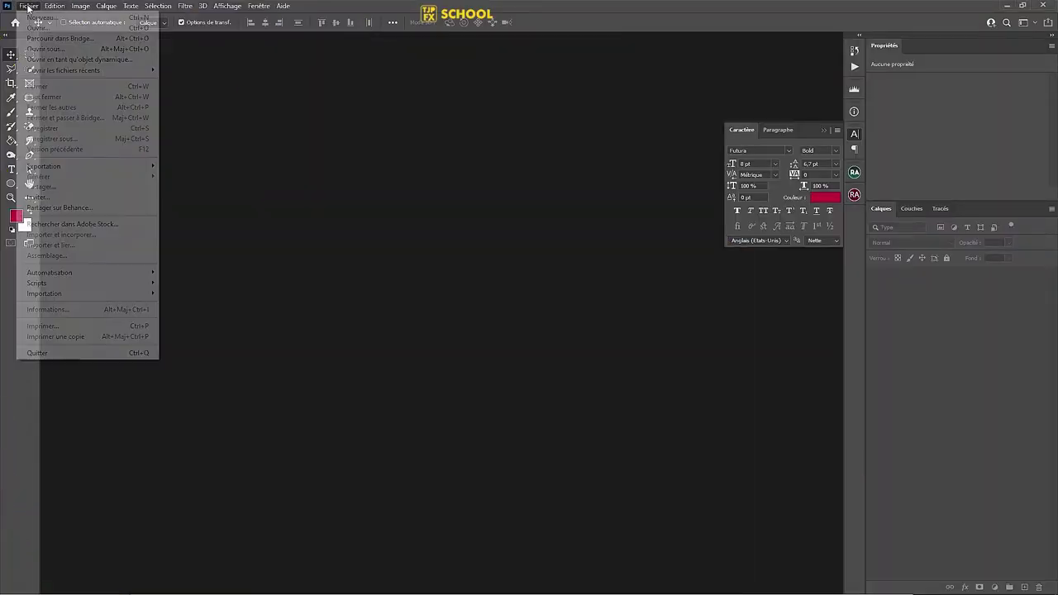
left_click(41, 23)
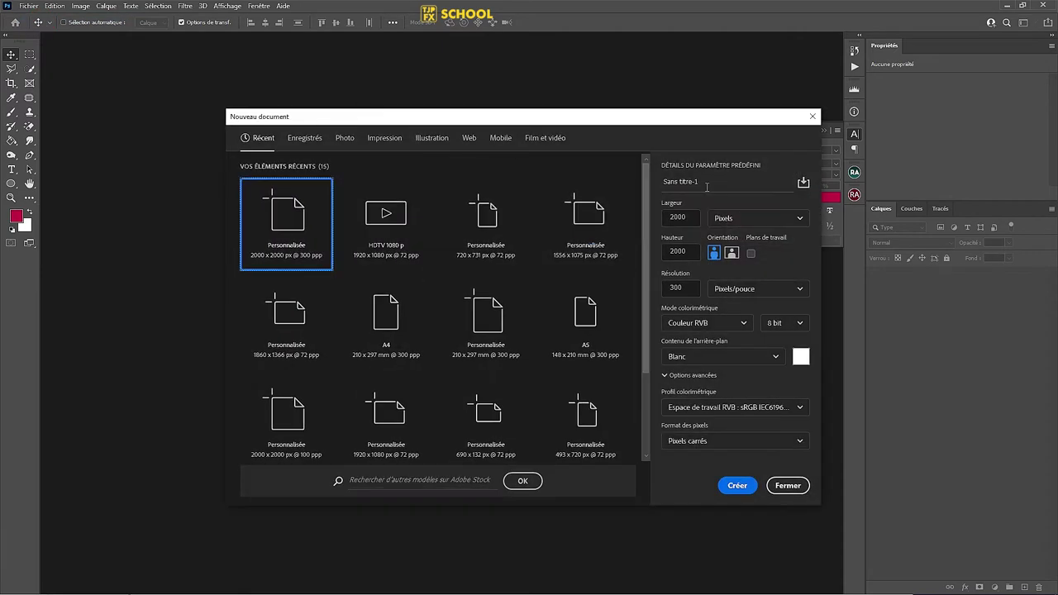
type("R5")
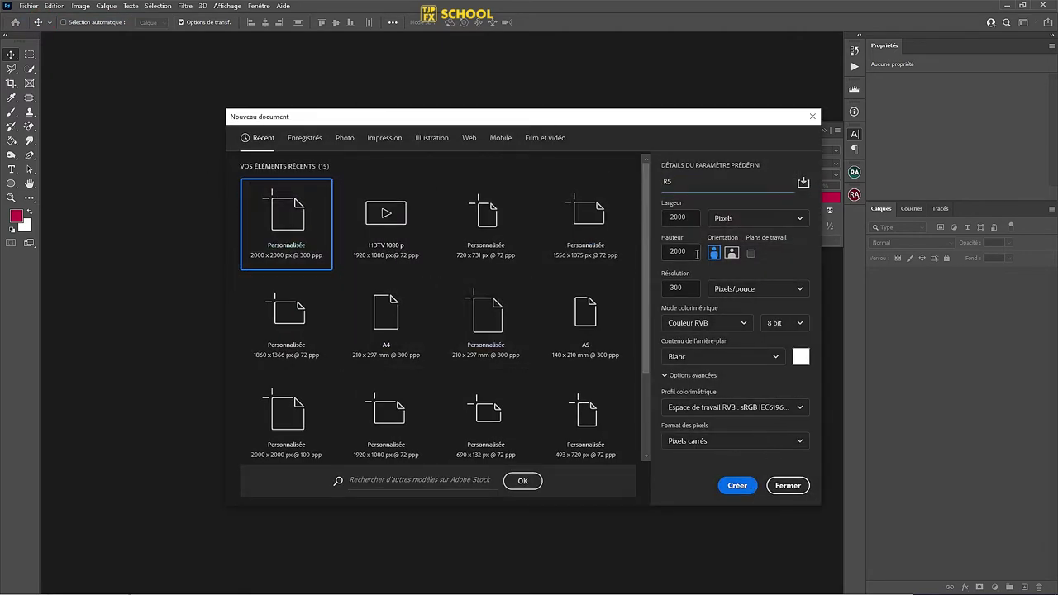
double_click(693, 217)
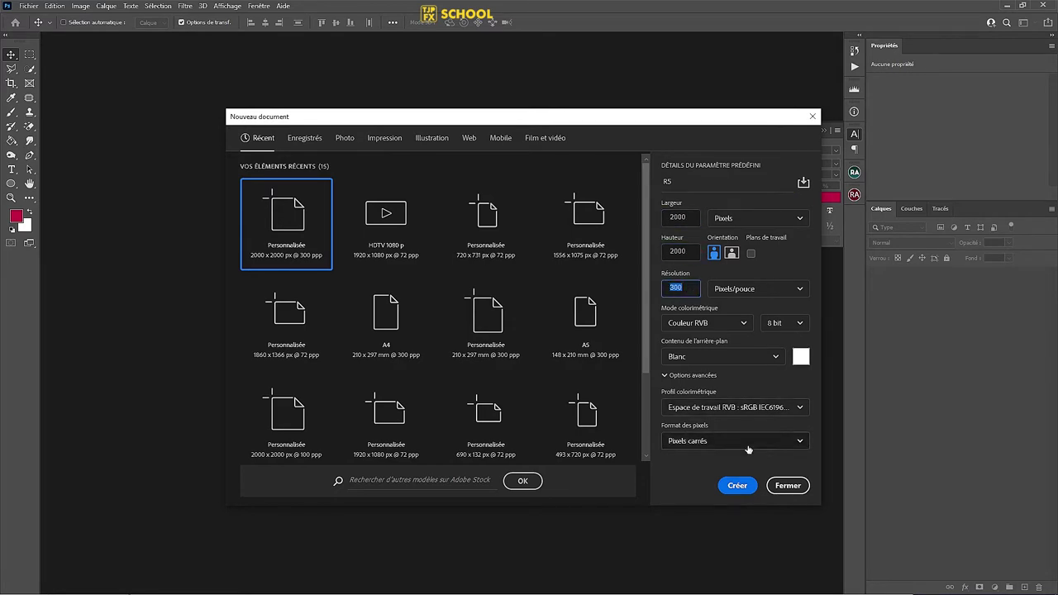
left_click(735, 486)
left_click(461, 327)
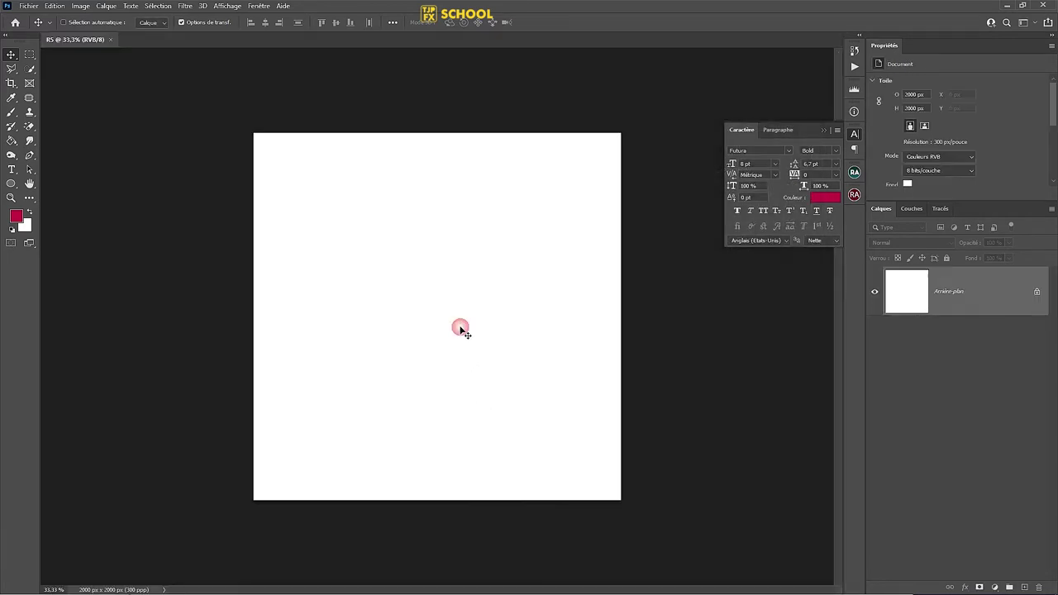
Step: Add a Dégradé fill layer based on the first basic gradient preset
left_click(997, 587)
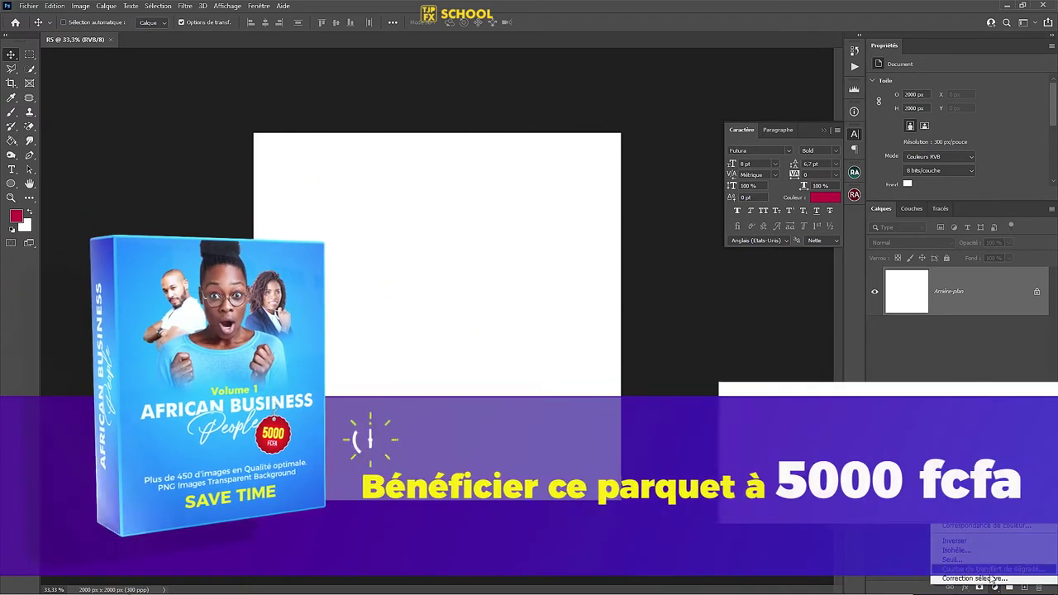
left_click(958, 401)
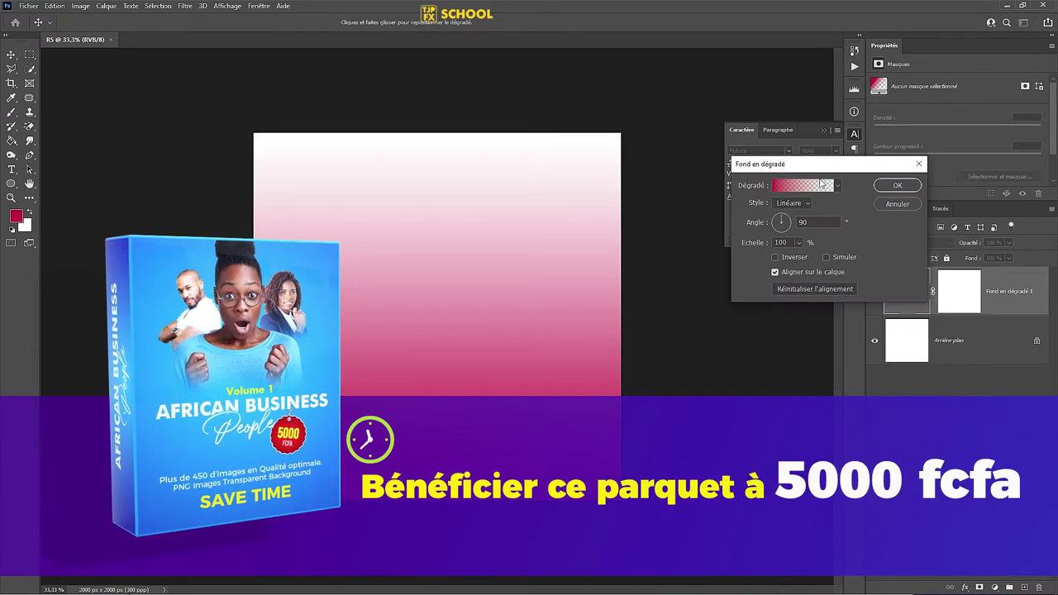
left_click(785, 182)
left_click(781, 134)
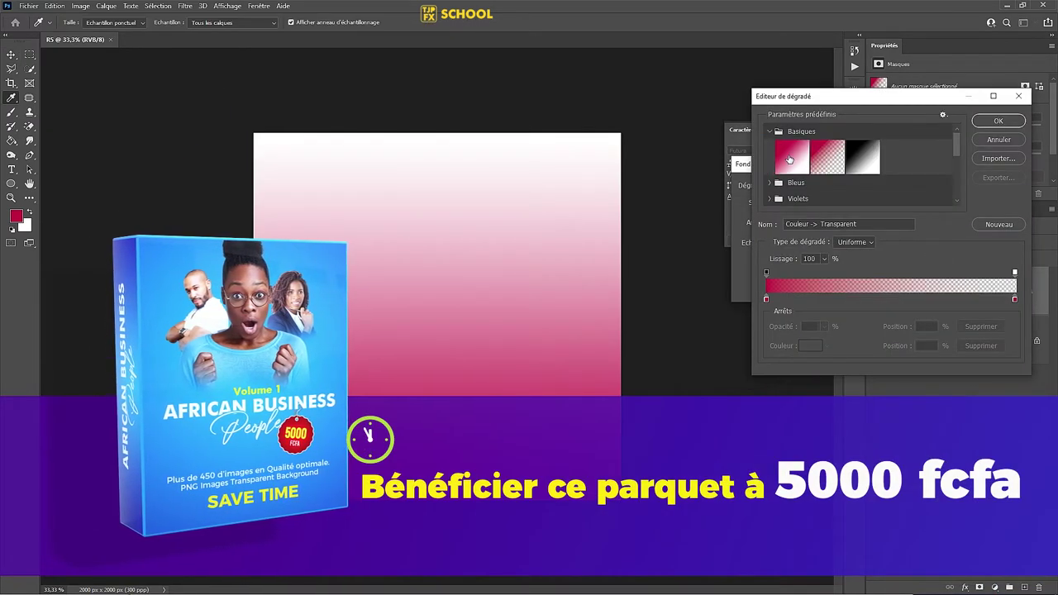
left_click(794, 150)
Step: Set the gradient stops to golden yellow on the left and dark brown on the right
left_click_drag(1015, 301, 1013, 301)
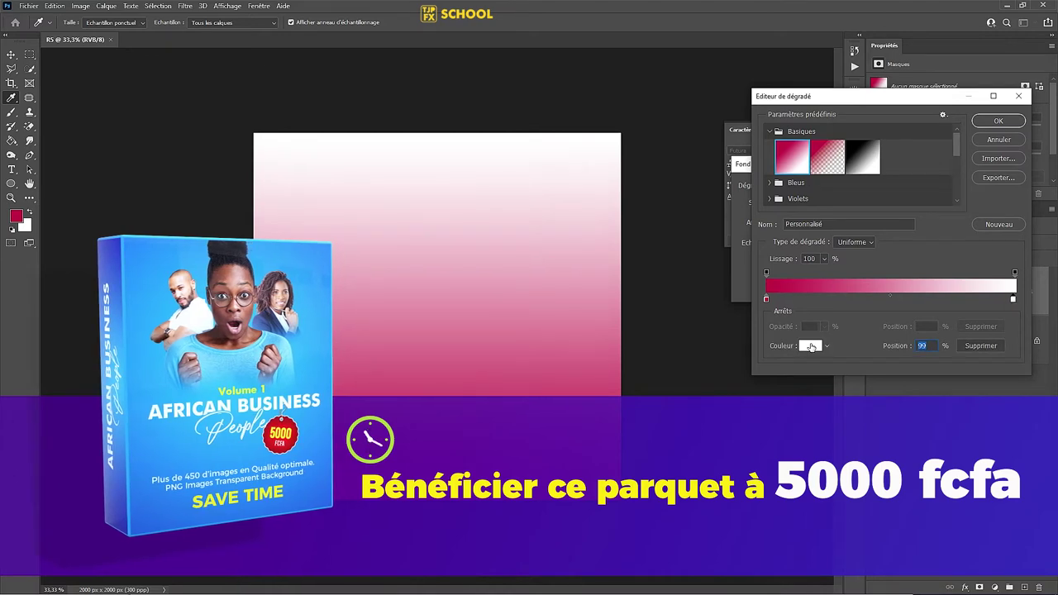
left_click(811, 346)
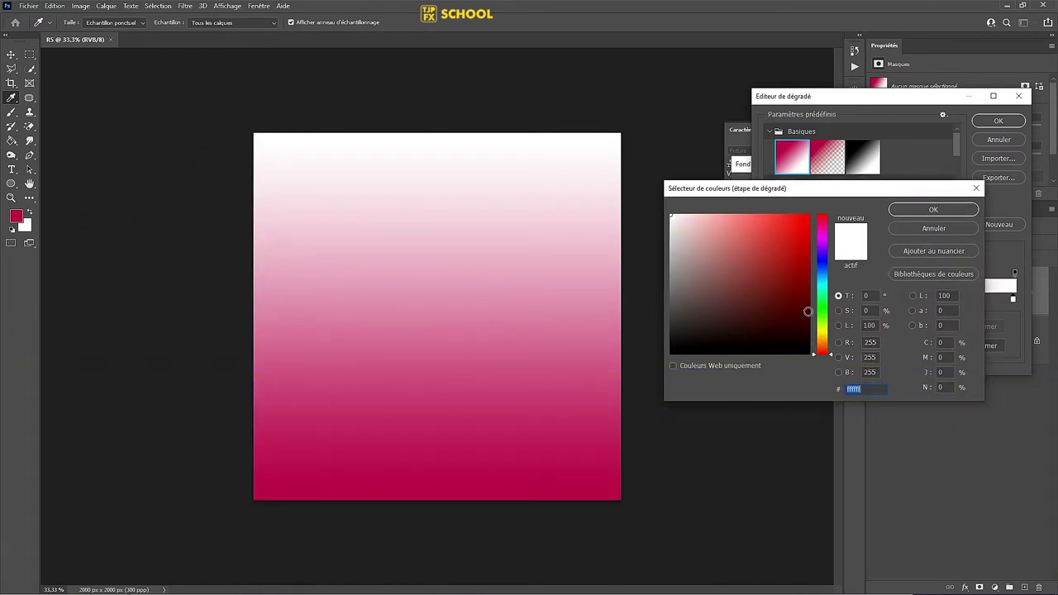
left_click_drag(826, 351, 826, 344)
left_click(800, 318)
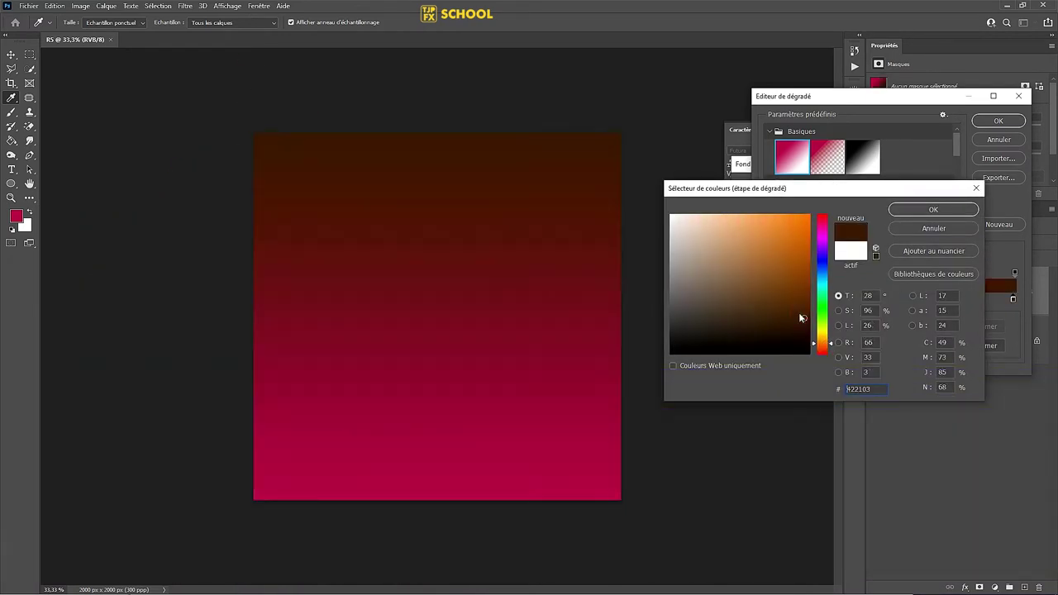
left_click(934, 209)
left_click(766, 299)
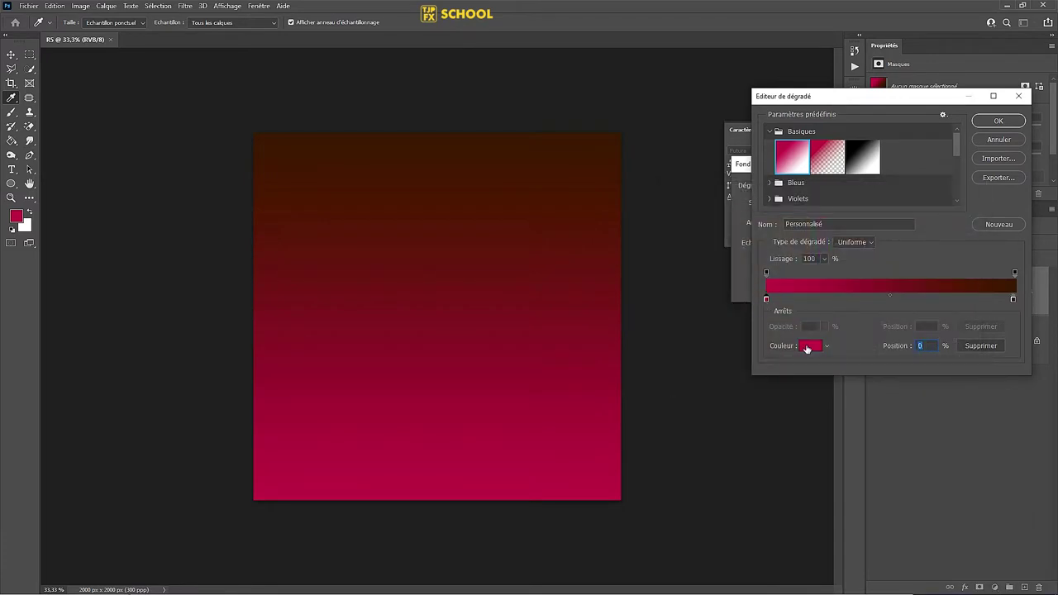
left_click(809, 346)
left_click(826, 339)
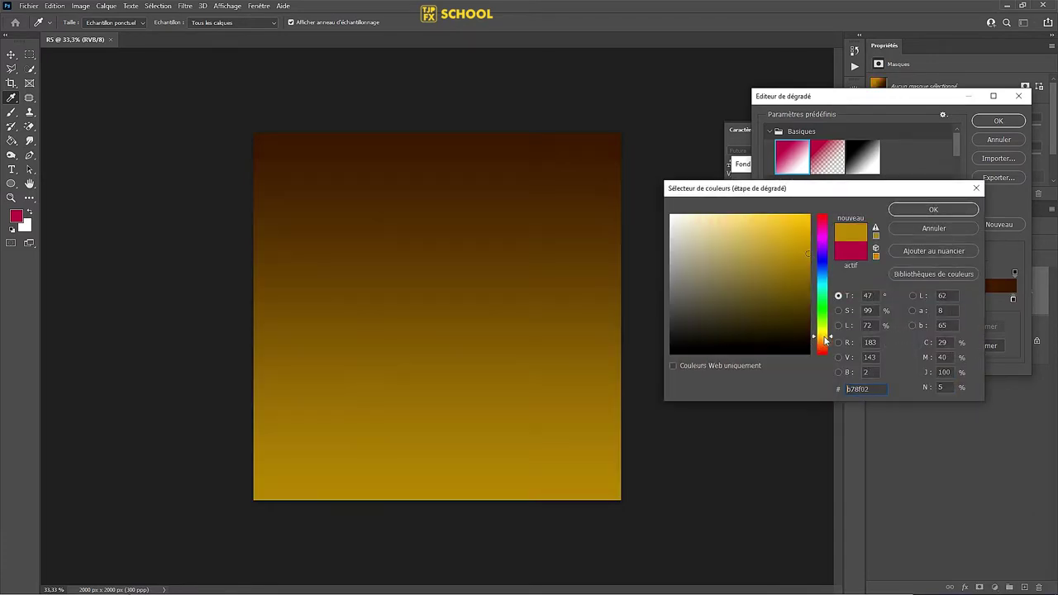
left_click(921, 213)
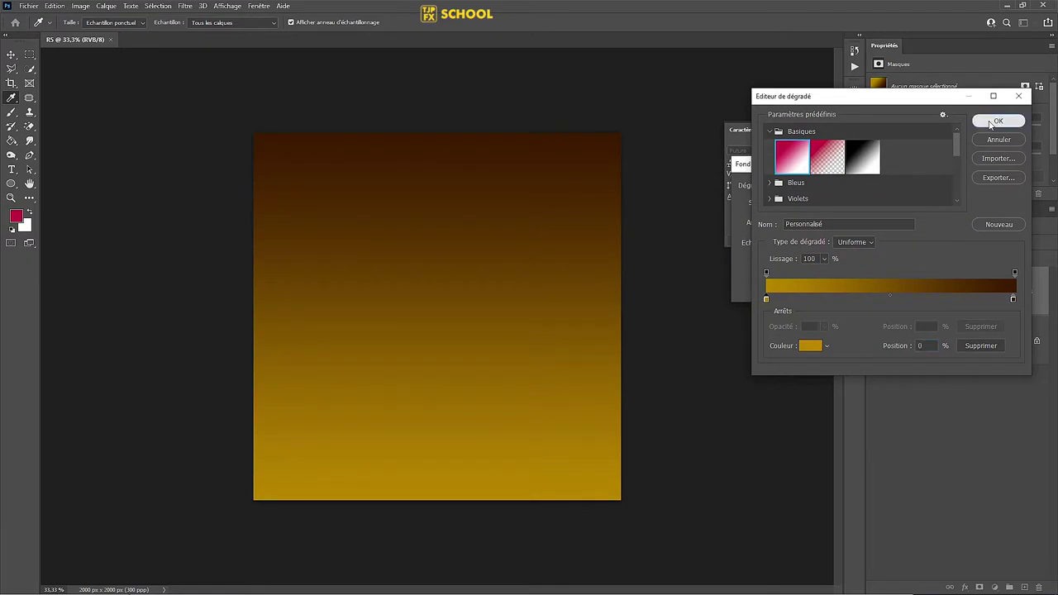
left_click(998, 121)
Step: Make the gradient Radial and reversed so gold sits centre, scaled to 188%
left_click(775, 258)
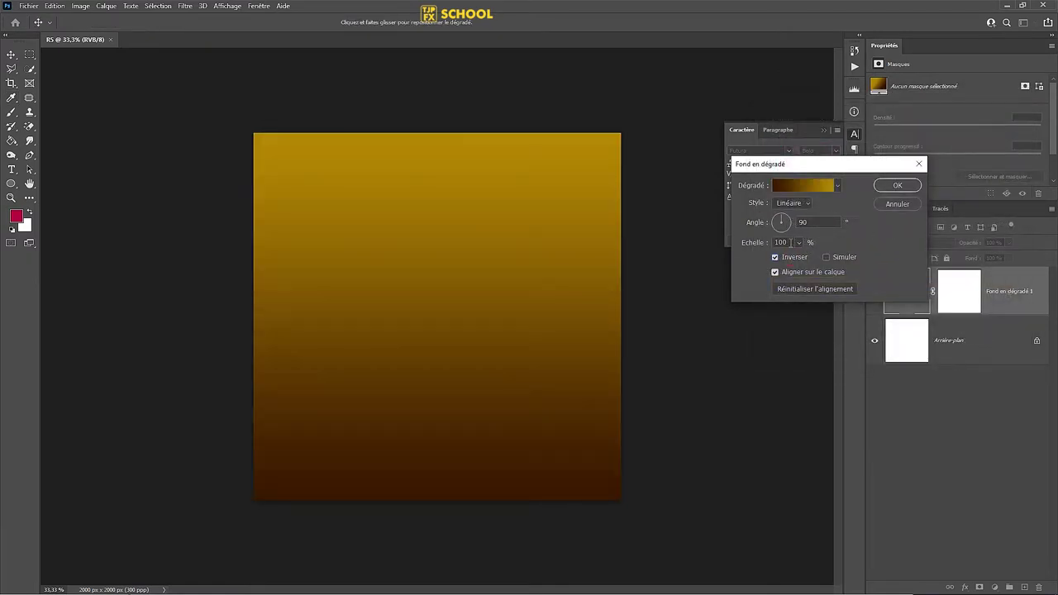
left_click(800, 203)
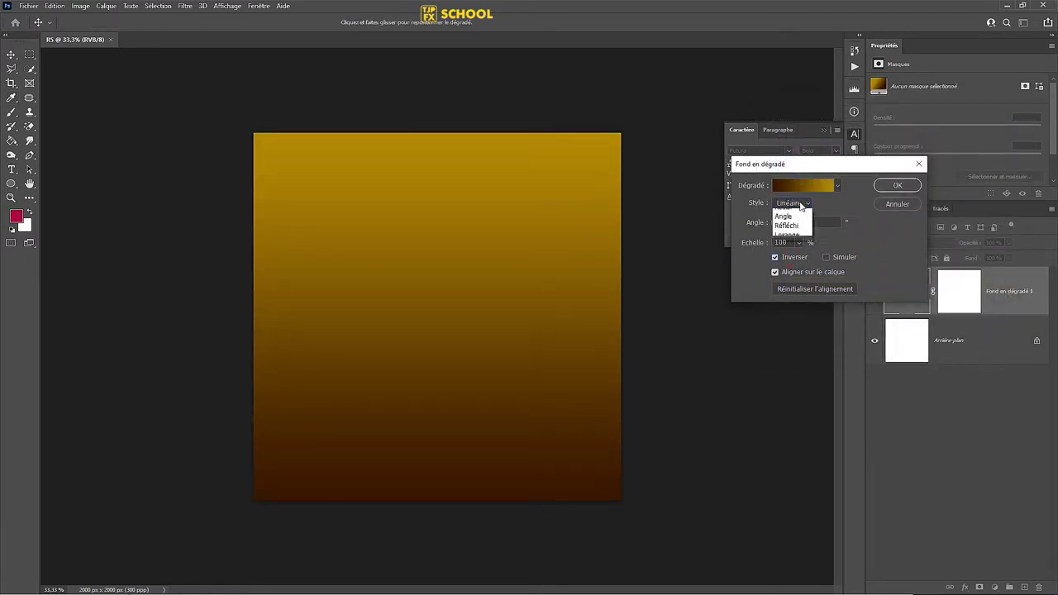
left_click(790, 214)
left_click(801, 258)
left_click(802, 258)
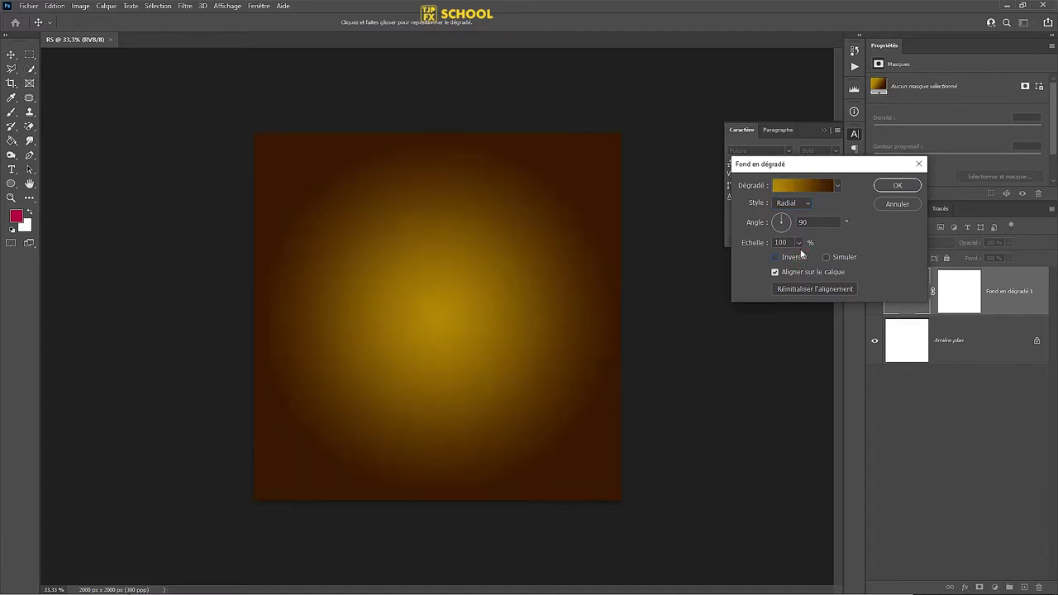
left_click(803, 257)
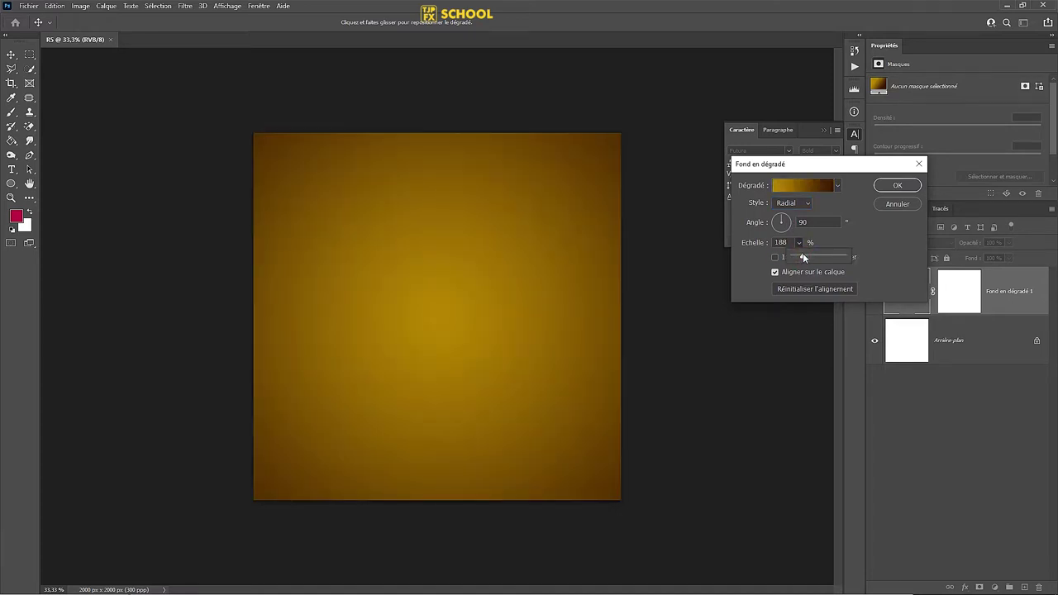
left_click(898, 185)
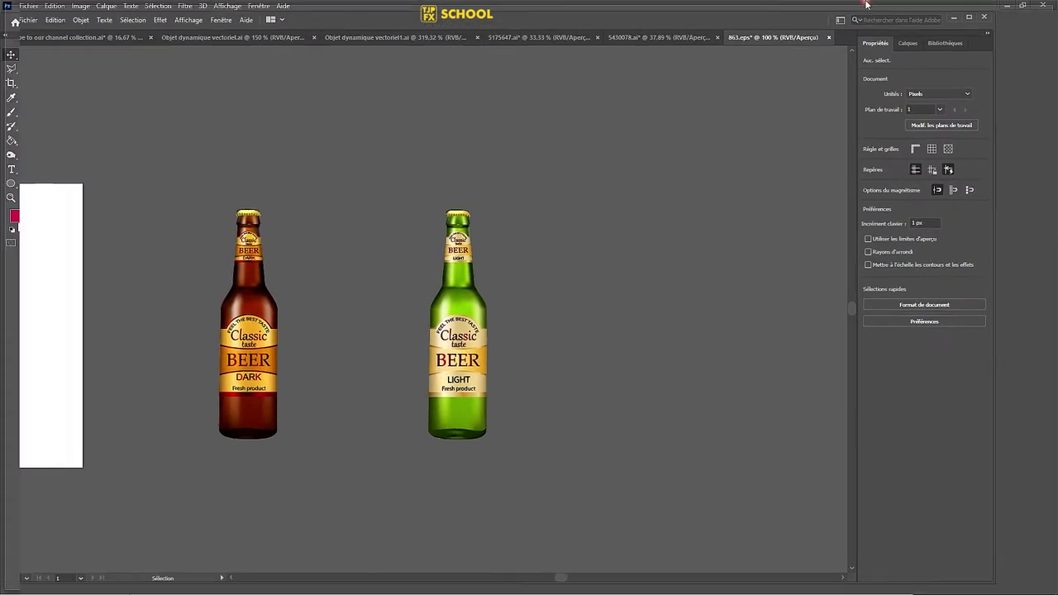
Step: Marquee-select the dark beer bottle artwork in Illustrator
scroll(316, 295, "up", 1)
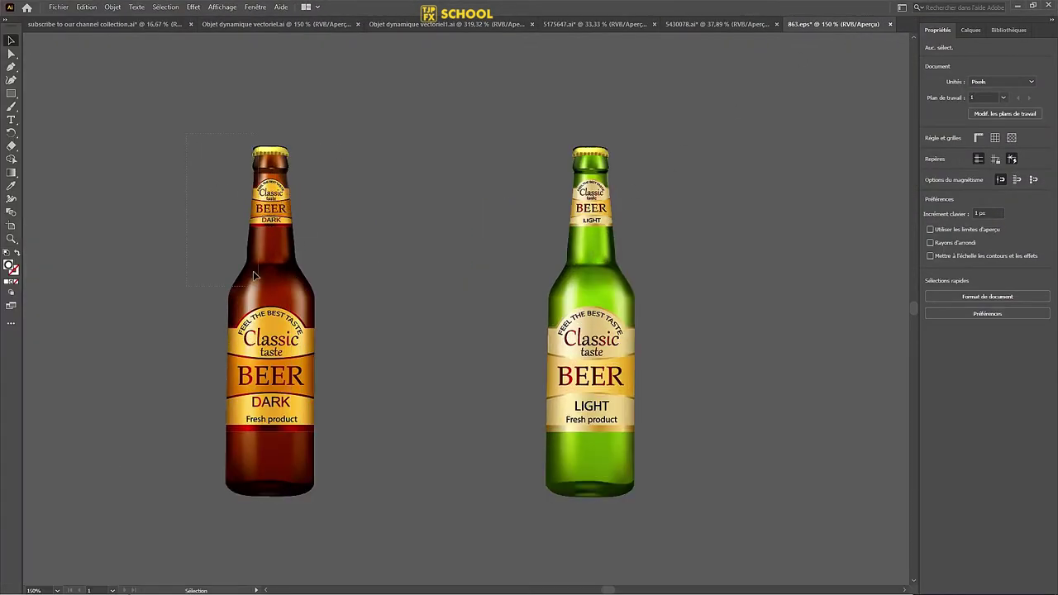
left_click_drag(187, 133, 382, 532)
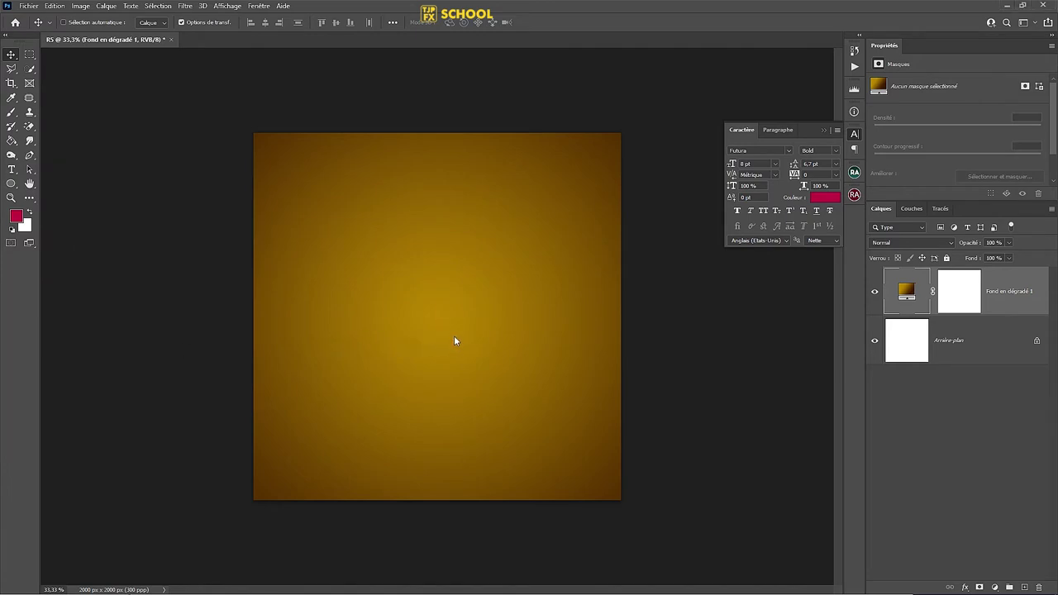
Step: Paste the dark bottle as a smart object, scaled to about 282 × 1130 px and centred
key("ctrl+v")
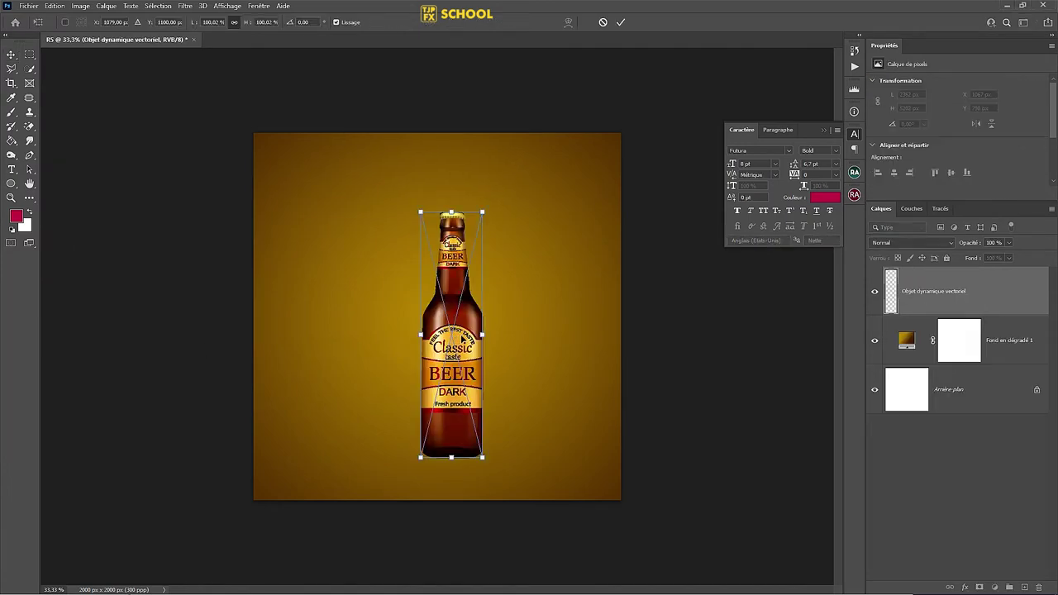
left_click_drag(462, 337, 440, 319)
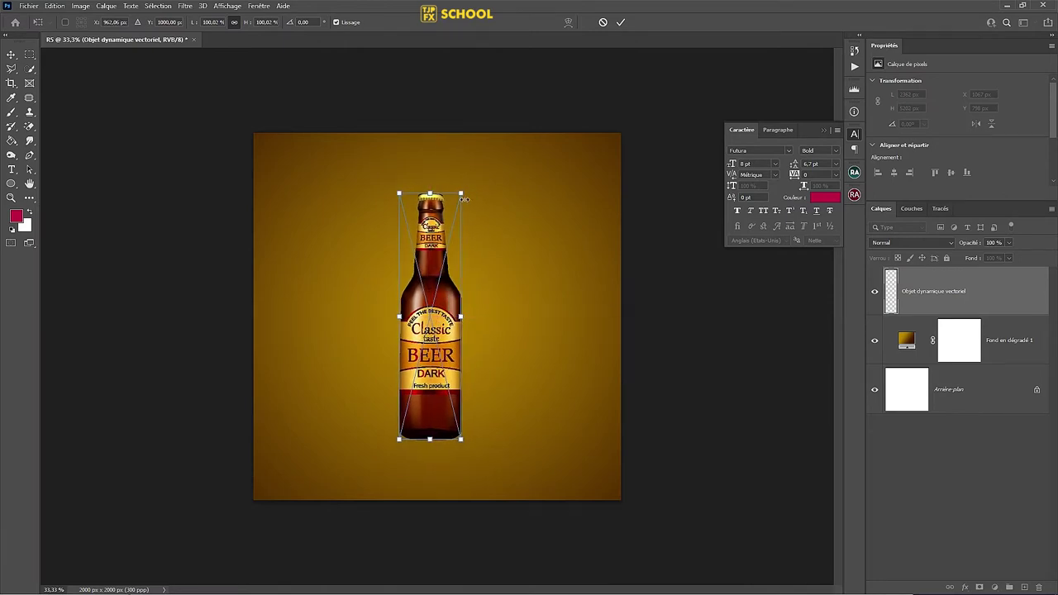
left_click_drag(461, 192, 454, 221)
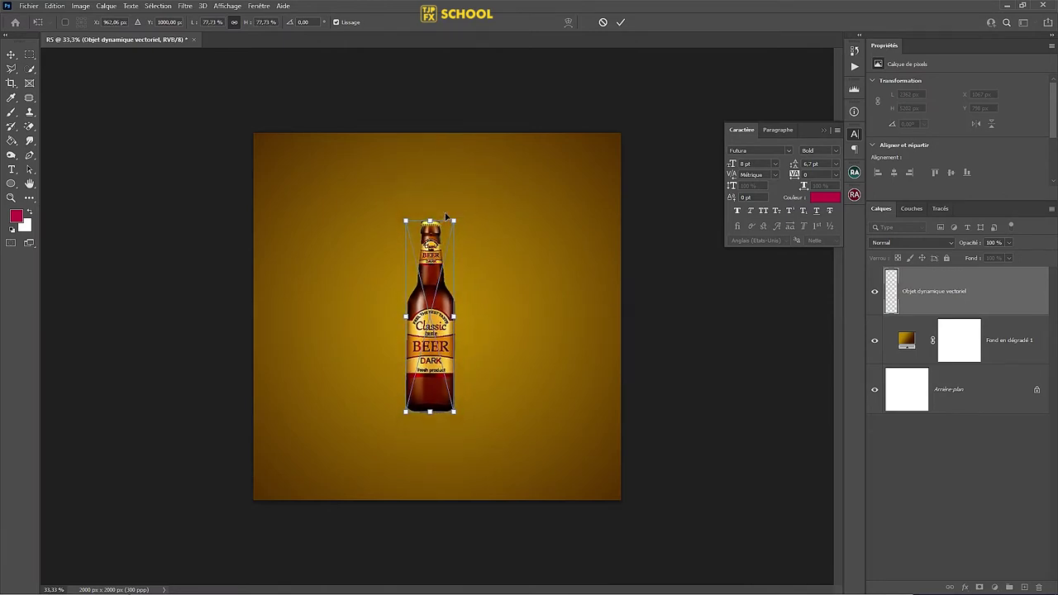
left_click_drag(444, 307, 446, 329)
left_click_drag(454, 242, 459, 242)
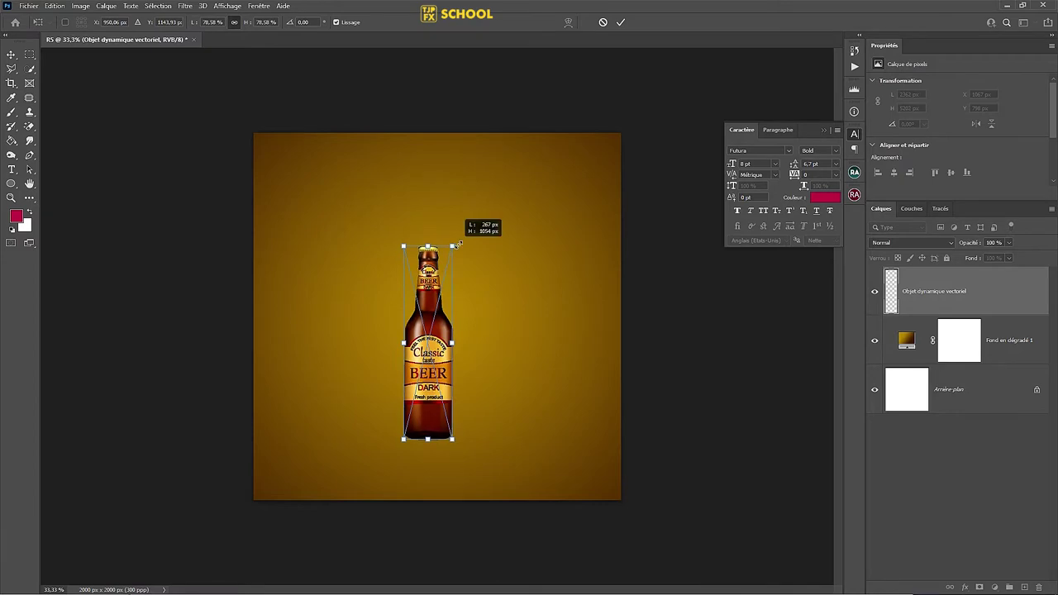
key("Return")
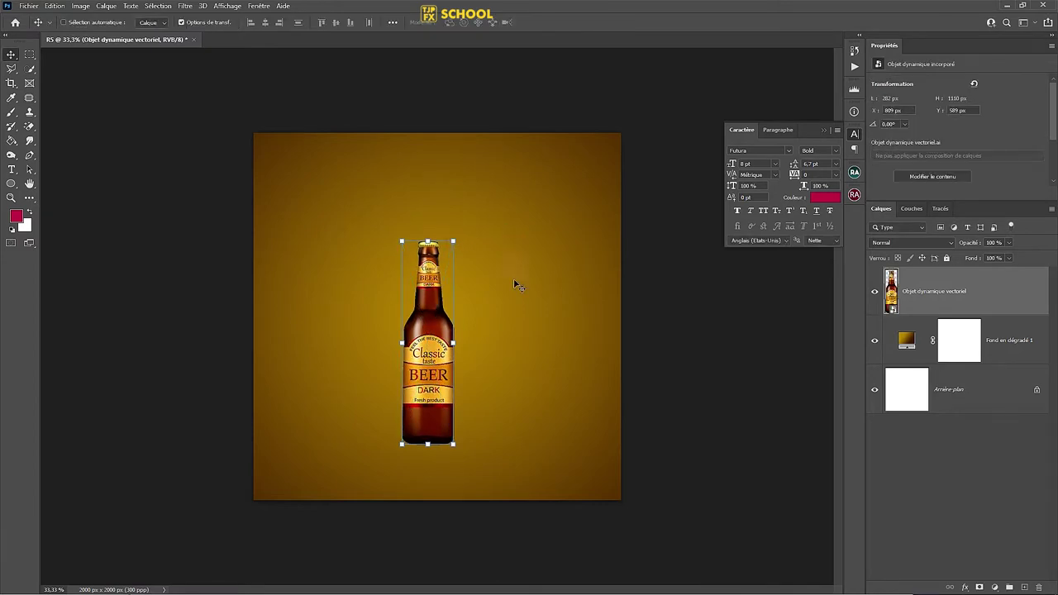
key("ctrl+plus")
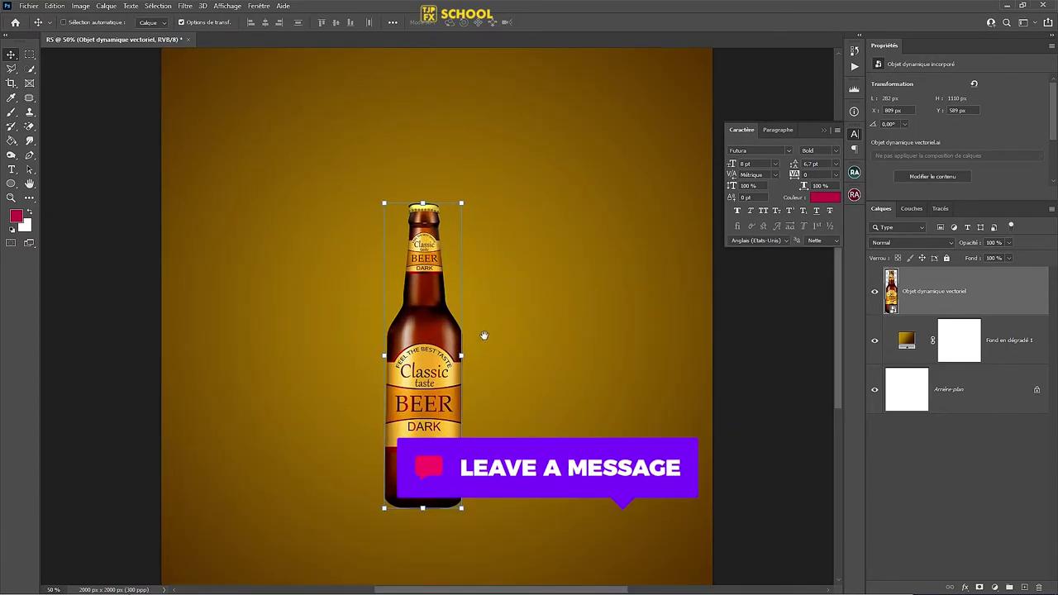
mouse_move(484, 336)
left_mouse_down()
mouse_move(495, 260)
mouse_move(492, 270)
left_mouse_up()
left_click_drag(465, 340, 517, 285)
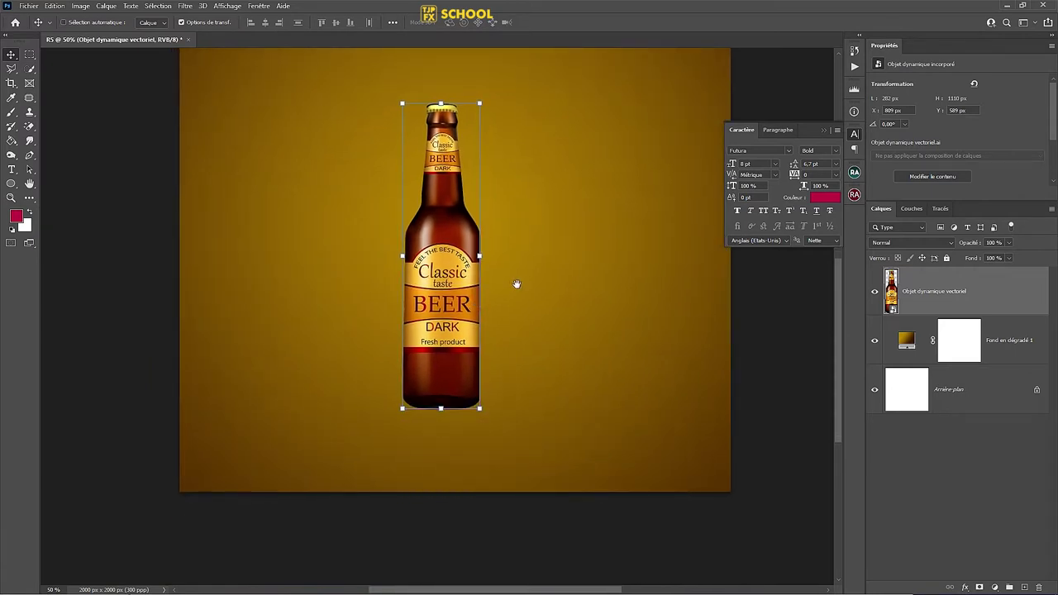
key("ctrl+minus")
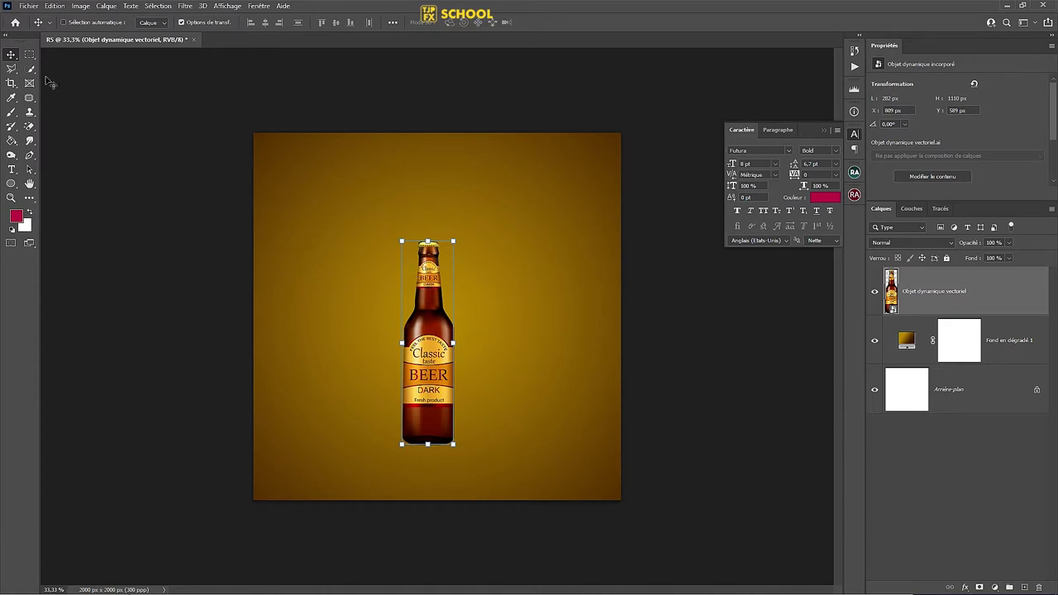
Step: Set the Type tool to near-white Montserrat Light
left_click(12, 170)
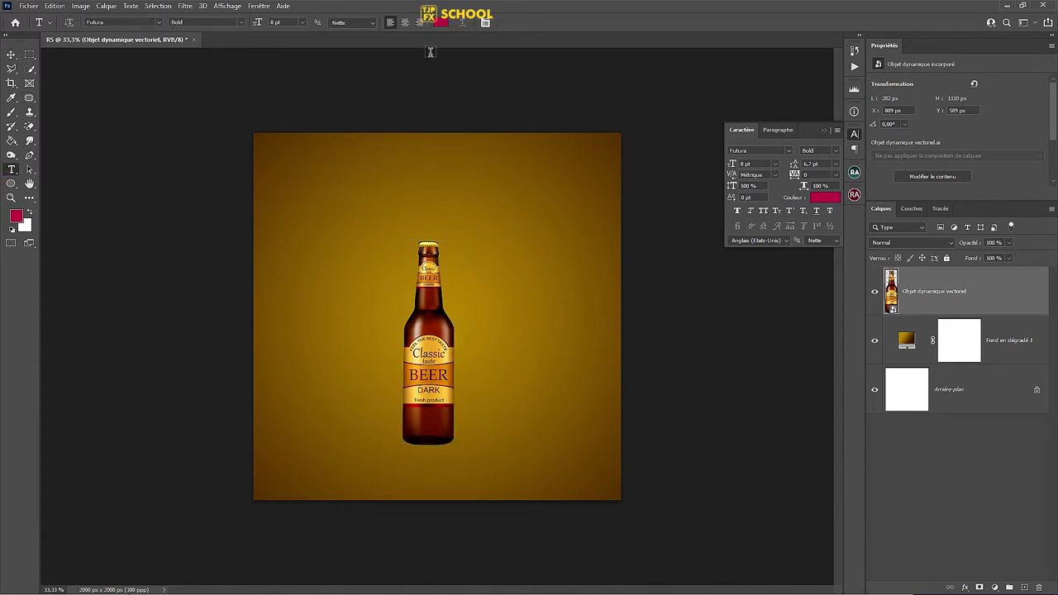
left_click(440, 22)
left_click(673, 220)
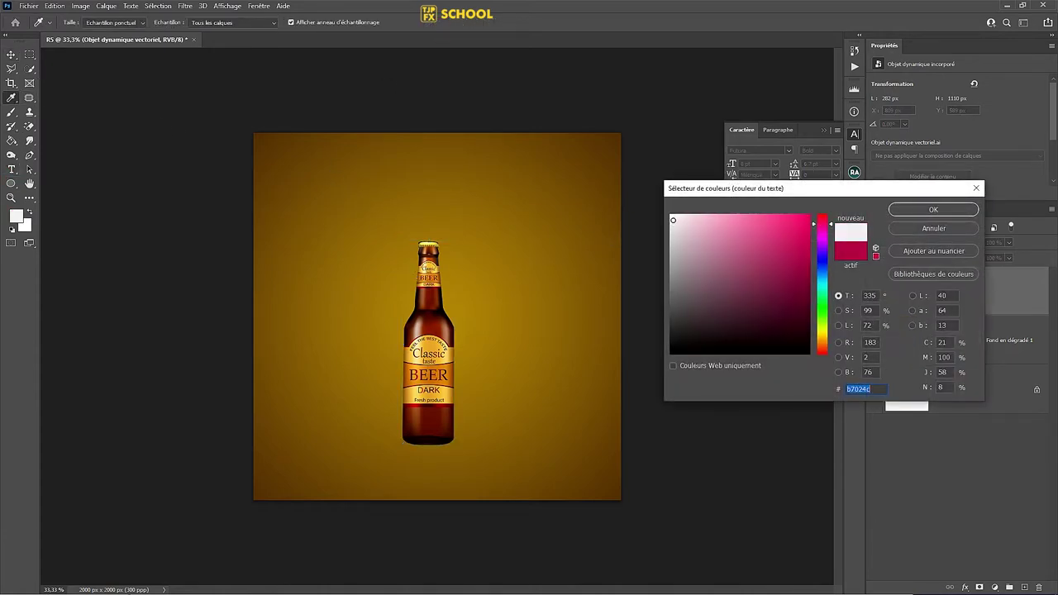
left_click(934, 210)
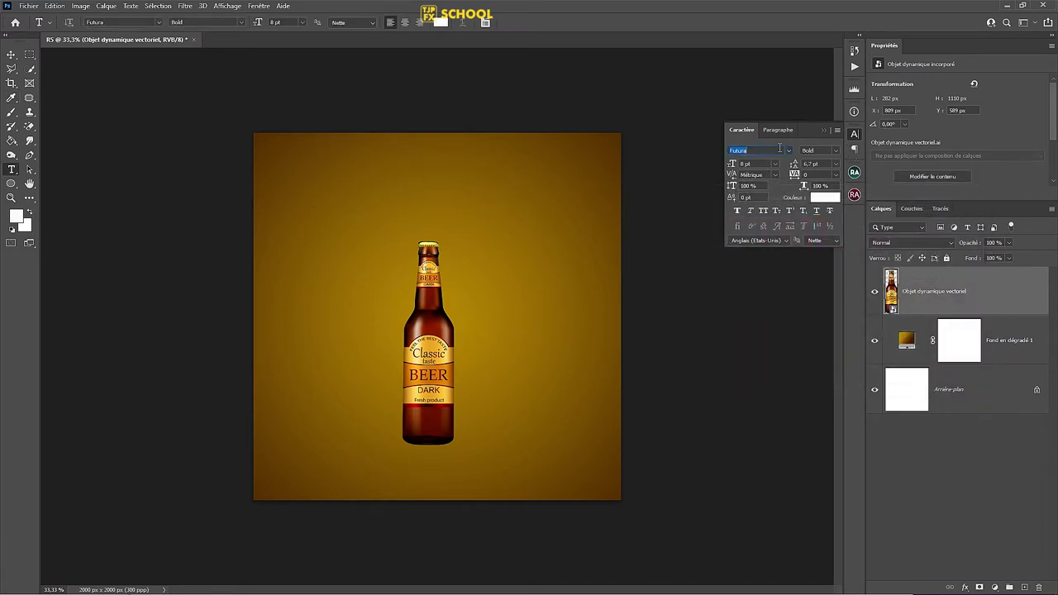
type("Montserrat")
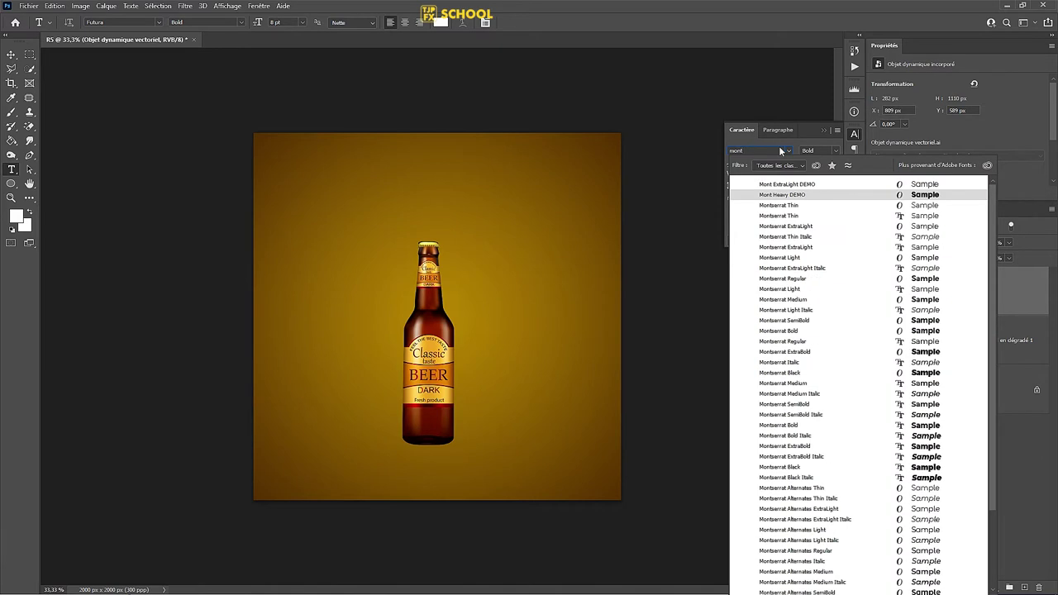
left_click(779, 257)
Step: Type the two-line headline 'Avoir bon goût, c'est aussi savoir se faire belle' near the top
left_click(345, 176)
type("Avoir bon goût")
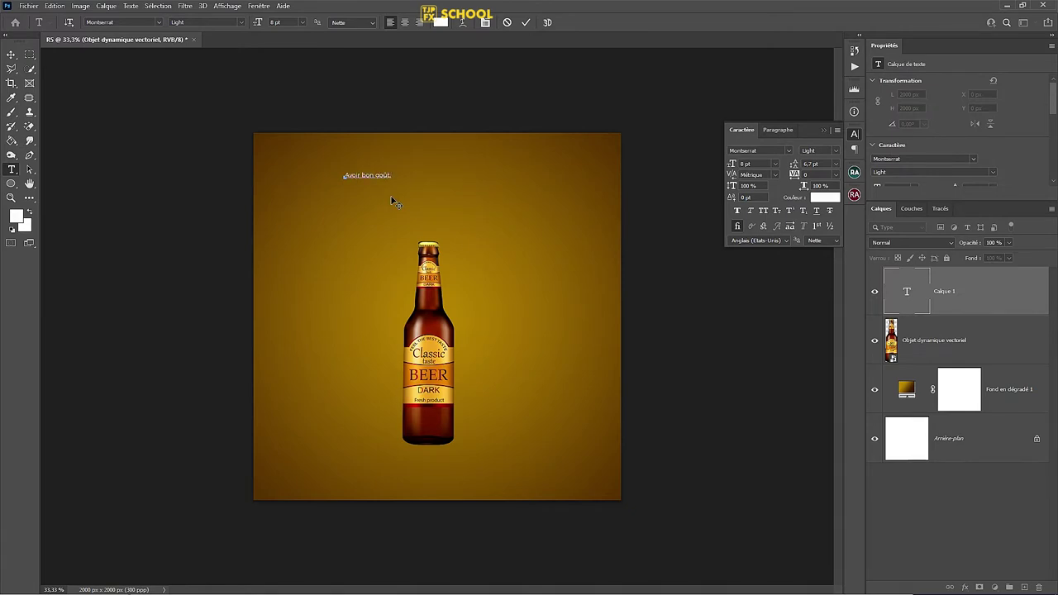
key("Return")
type("C'est aussi savoi")
type("r se faire balle")
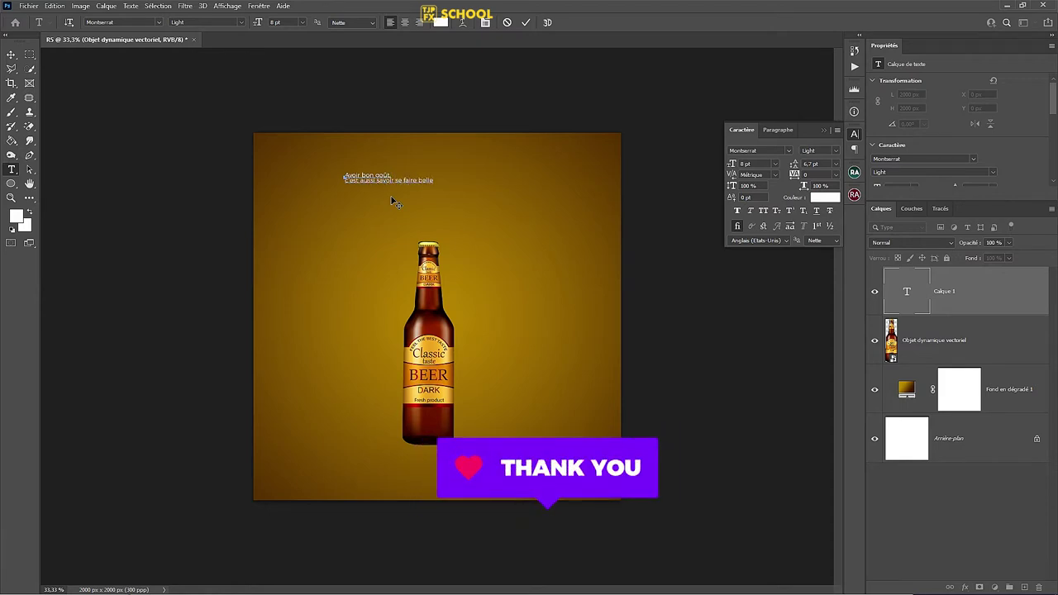
key("ctrl+Return")
left_click(778, 130)
Step: Centre-align the headline, then enlarge and position it centred at the top
left_click(751, 149)
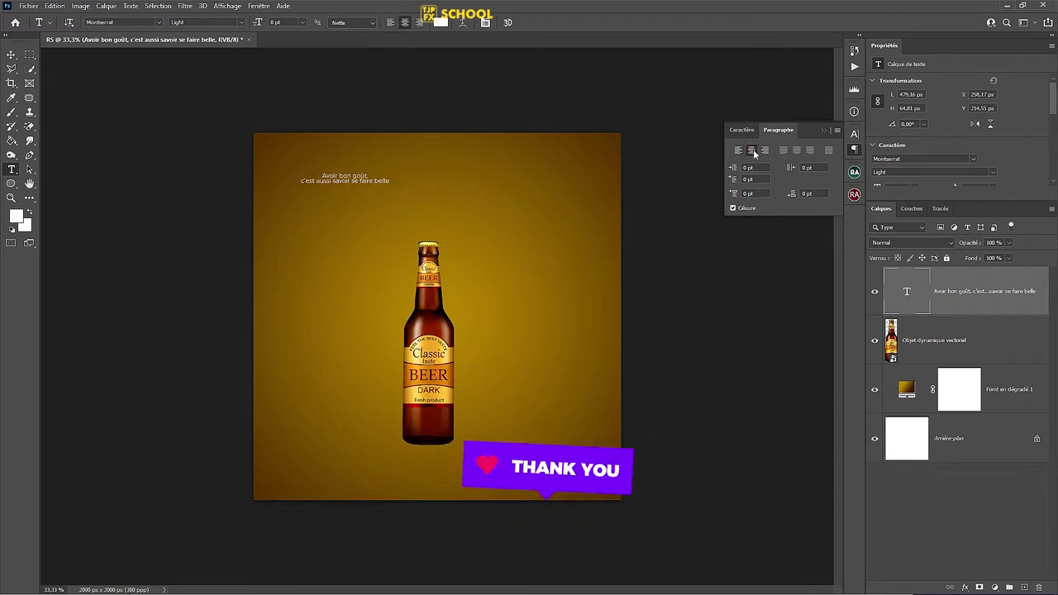
left_click(12, 54)
mouse_move(413, 196)
left_mouse_down()
mouse_move(385, 168)
mouse_move(367, 179)
mouse_move(354, 171)
mouse_move(622, 204)
left_mouse_up()
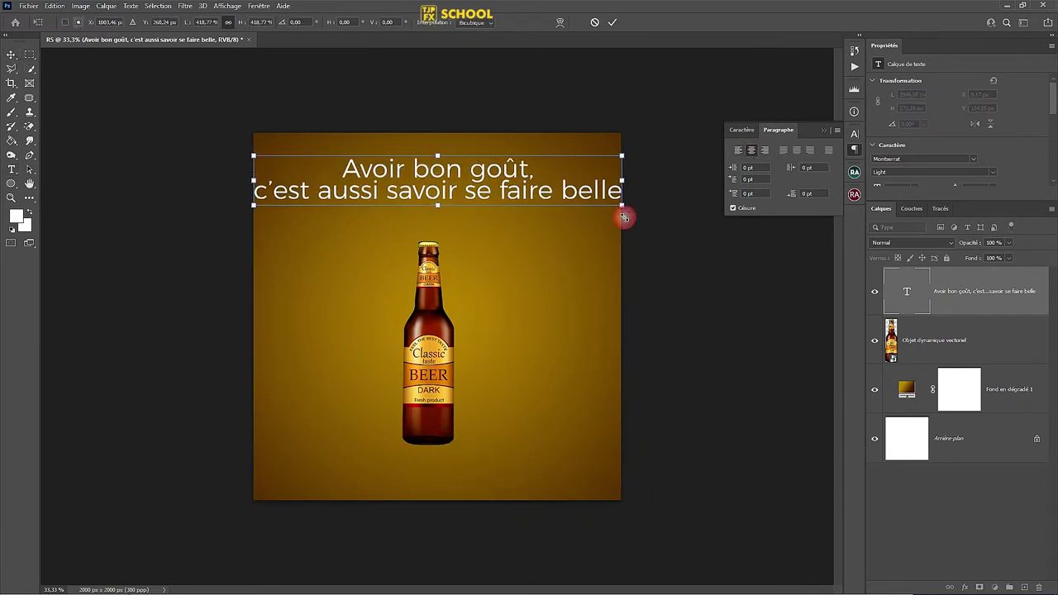
mouse_move(624, 155)
left_mouse_down()
mouse_move(633, 135)
mouse_move(602, 137)
mouse_move(560, 164)
left_mouse_up()
key("Return")
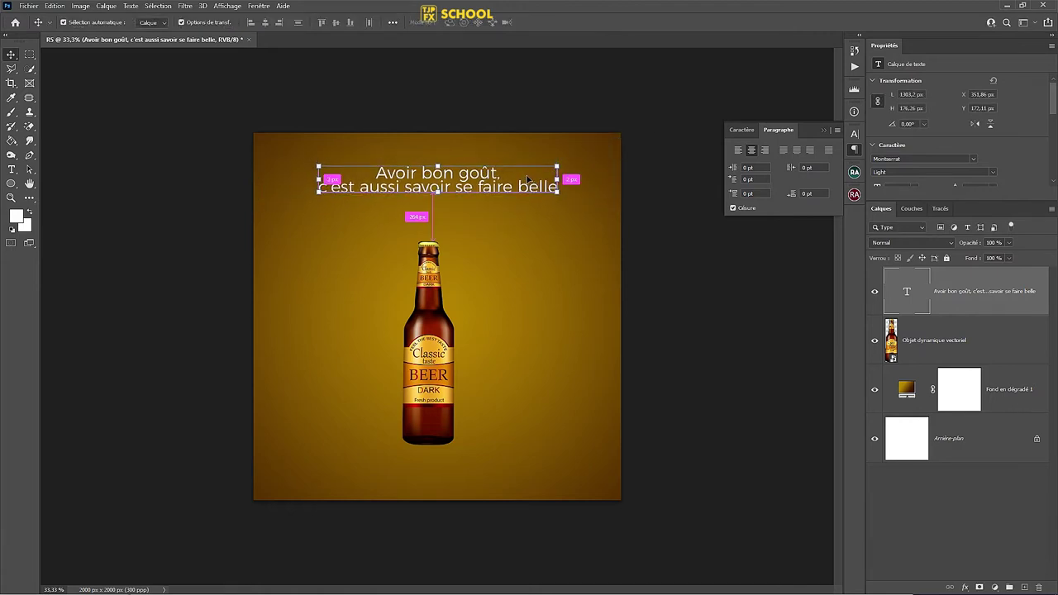
Step: Try auto line spacing on the headline, revert it, save R5.psd, and duplicate the headline layer
key("ctrl+plus")
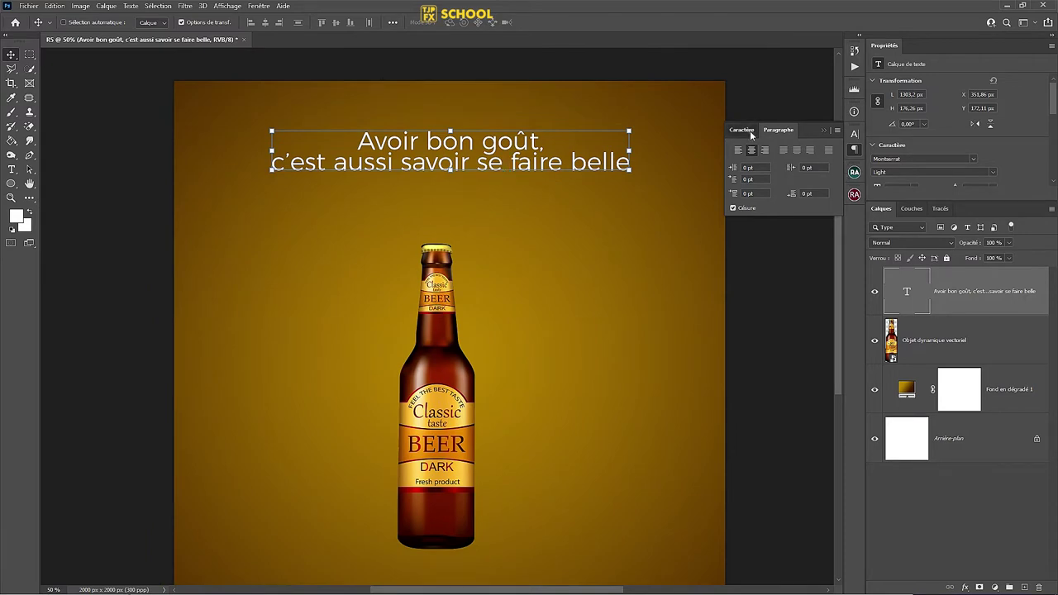
left_click(751, 132)
left_click(837, 165)
left_click(829, 171)
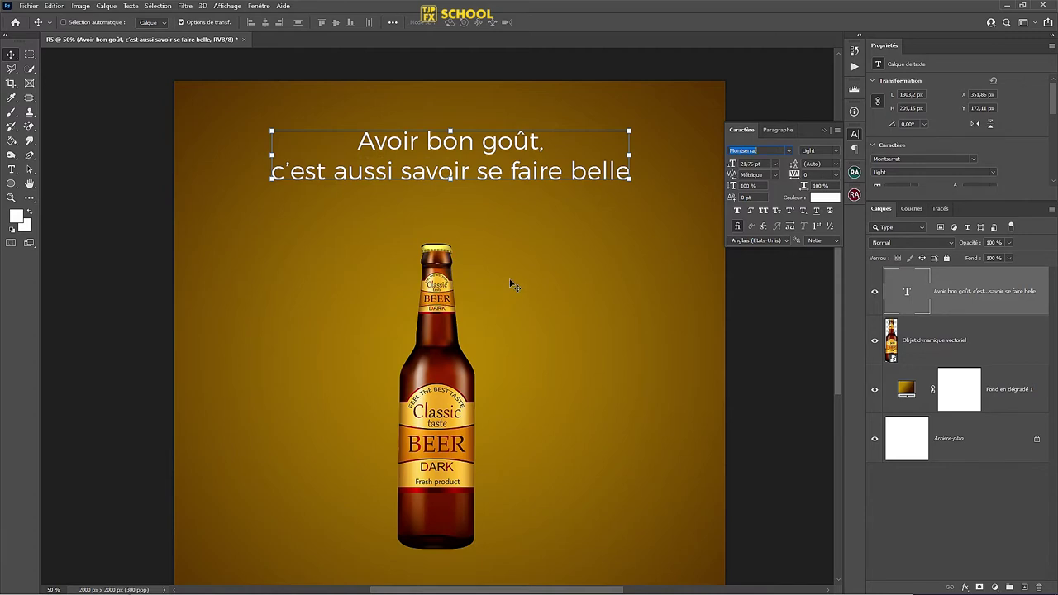
key("ctrl")
key("ctrl+z")
key("ctrl+minus")
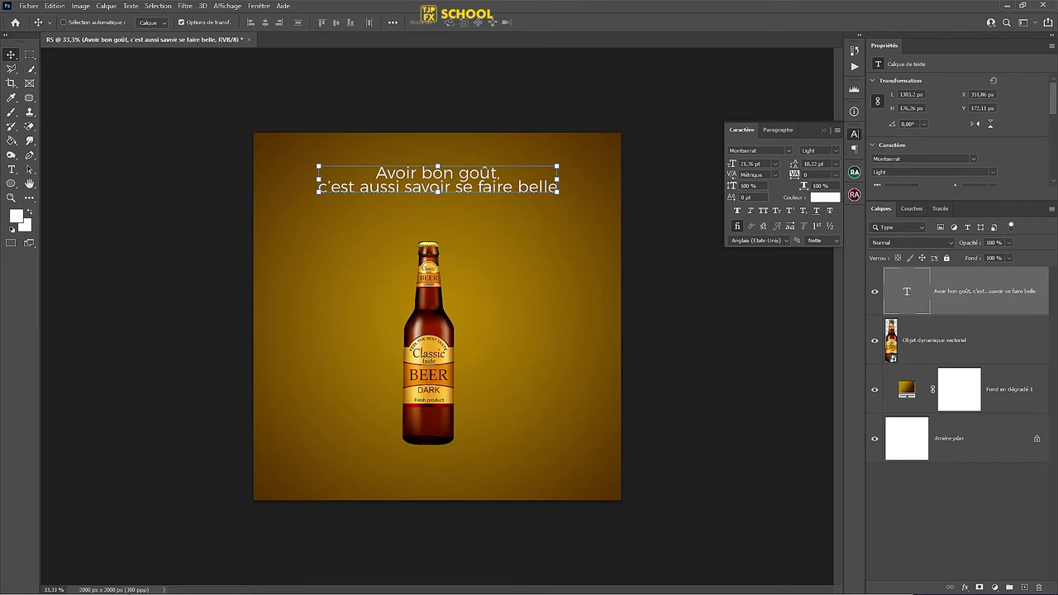
key("ctrl+s")
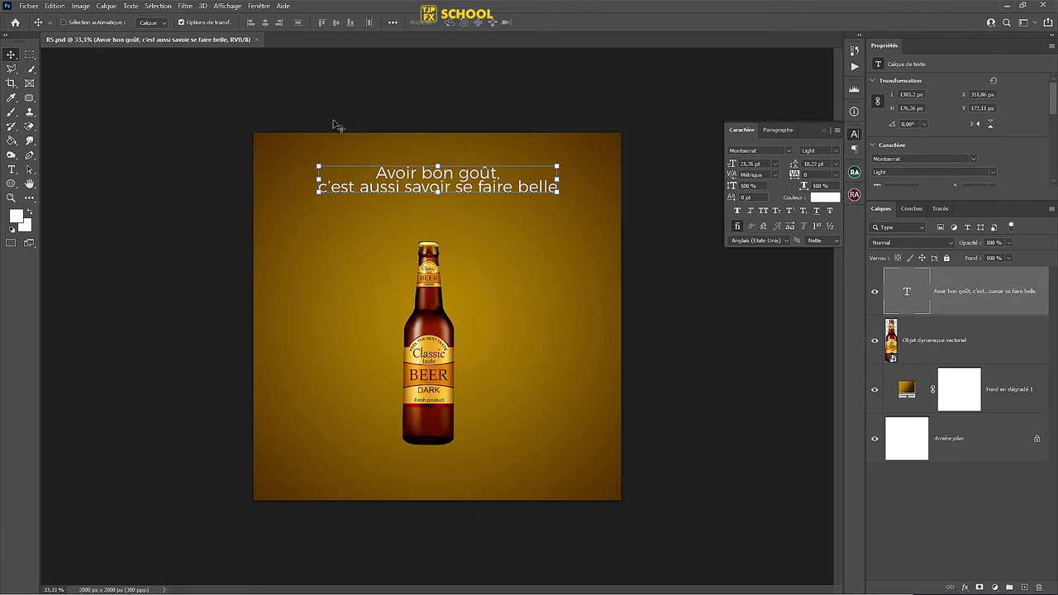
left_click_drag(1027, 294, 1023, 588)
Step: Move the headline copy to the bottom and retype it as 'Faible en calories, riche en goût'
left_click_drag(493, 178, 443, 462)
key("t")
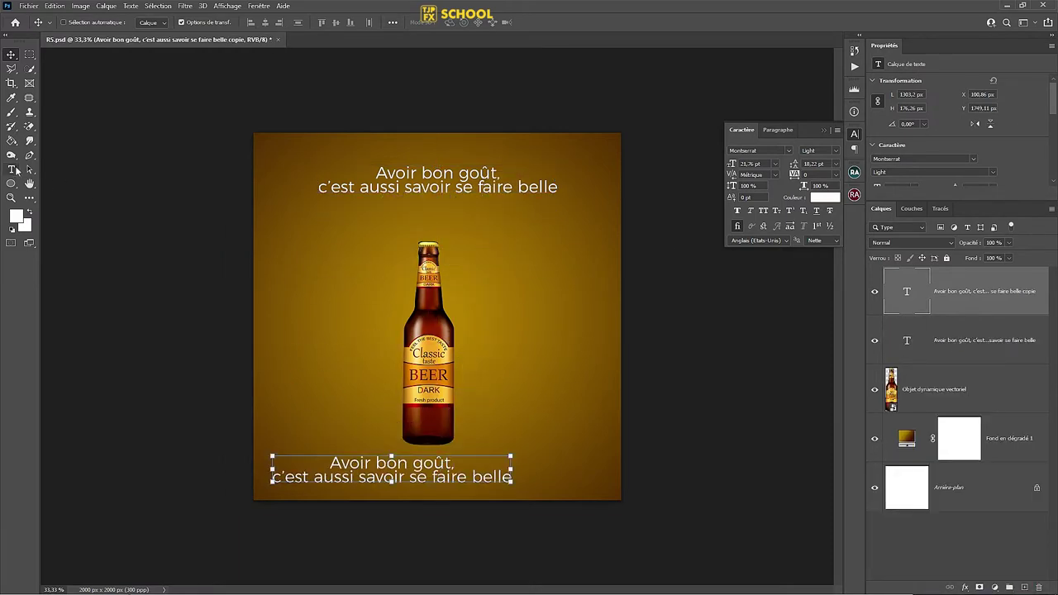
left_click(393, 478)
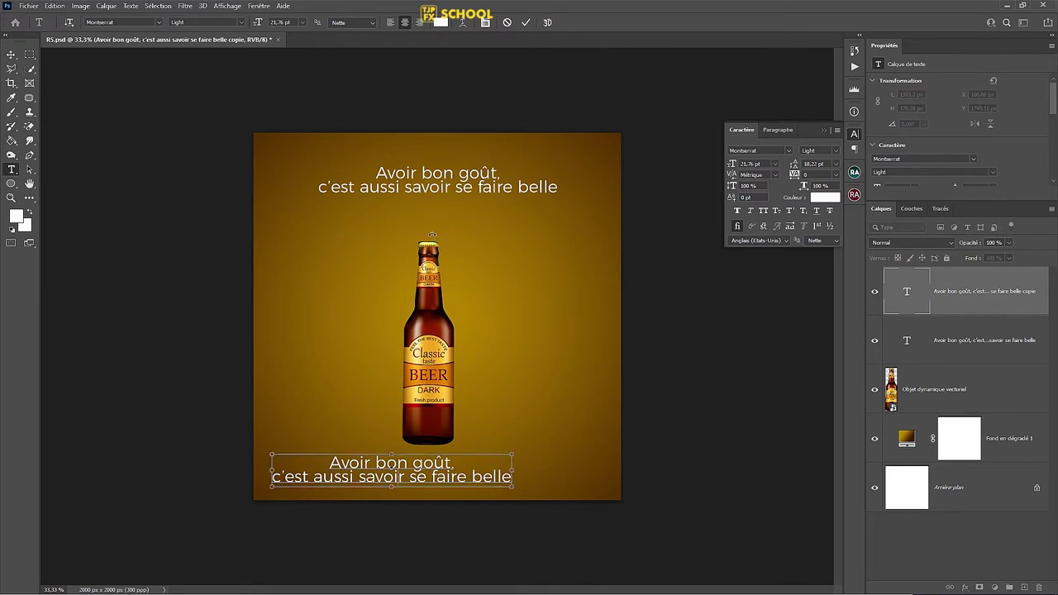
key("ctrl+a")
key("BackSpace")
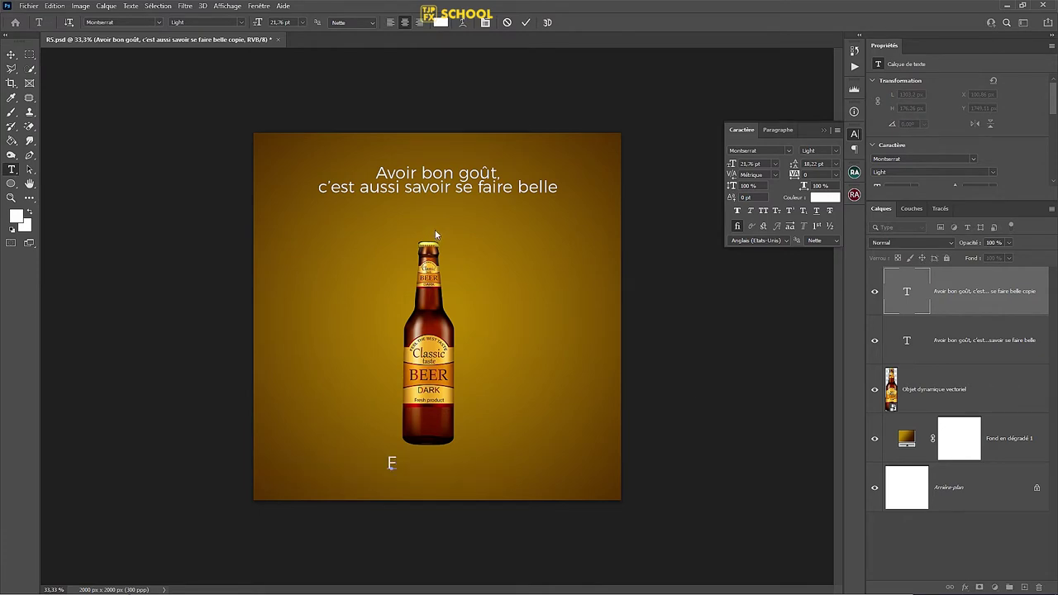
type("aible e")
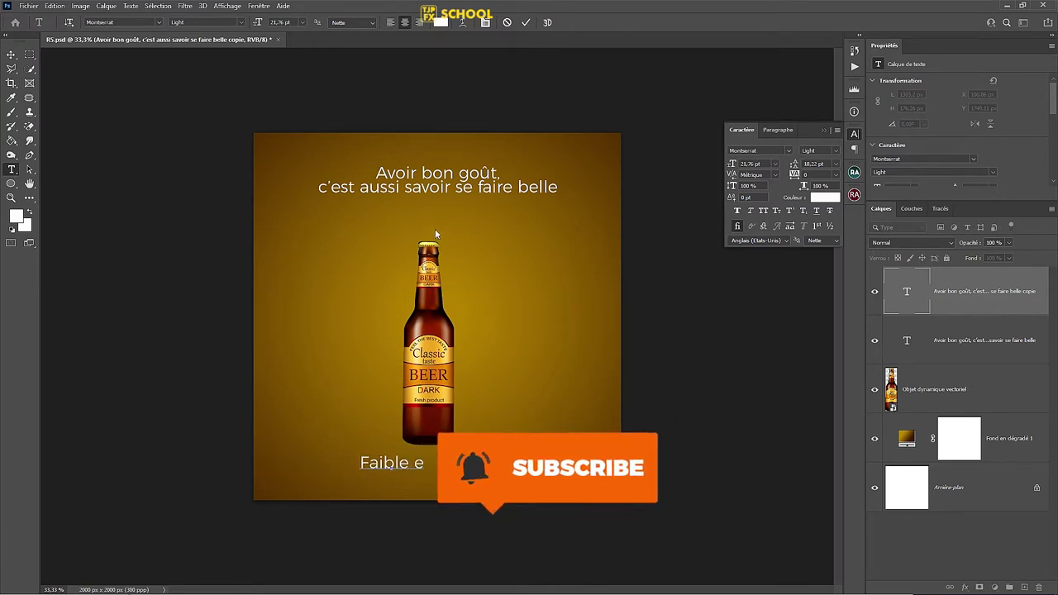
type("n calories, ric")
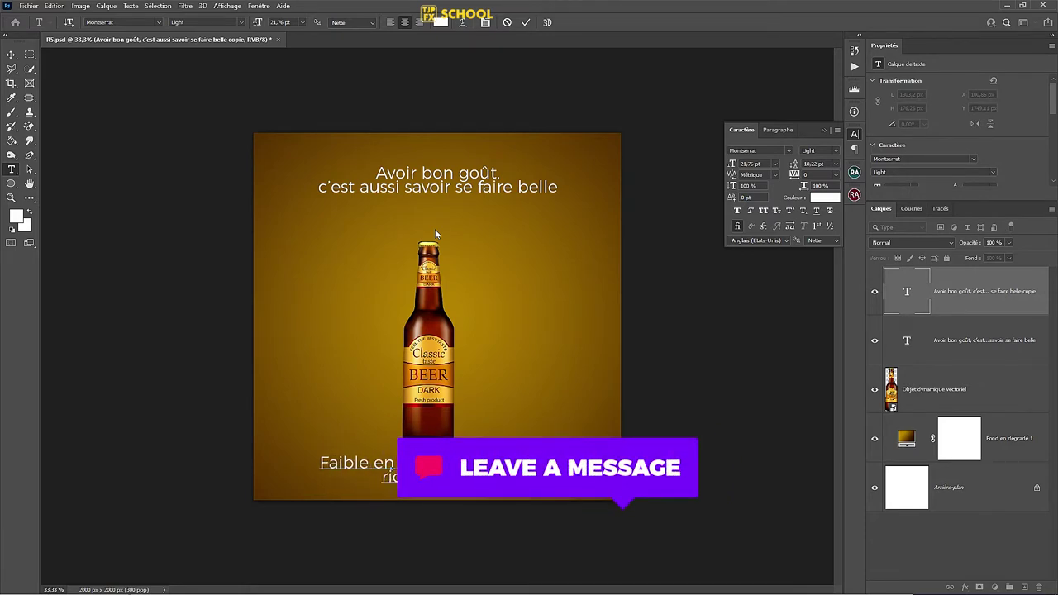
type("he en ")
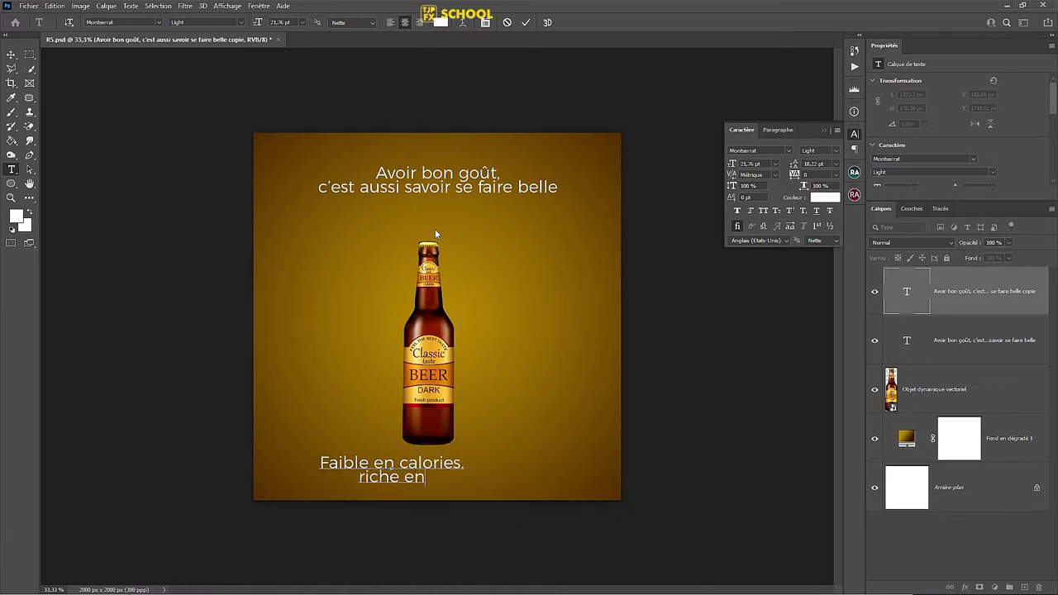
type("goût")
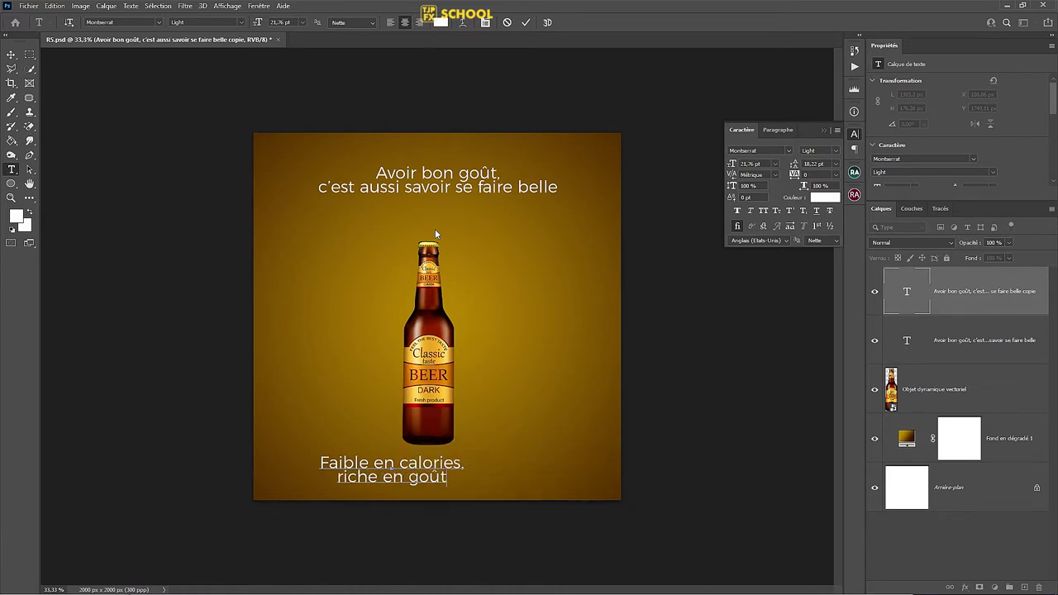
key("ctrl+Return")
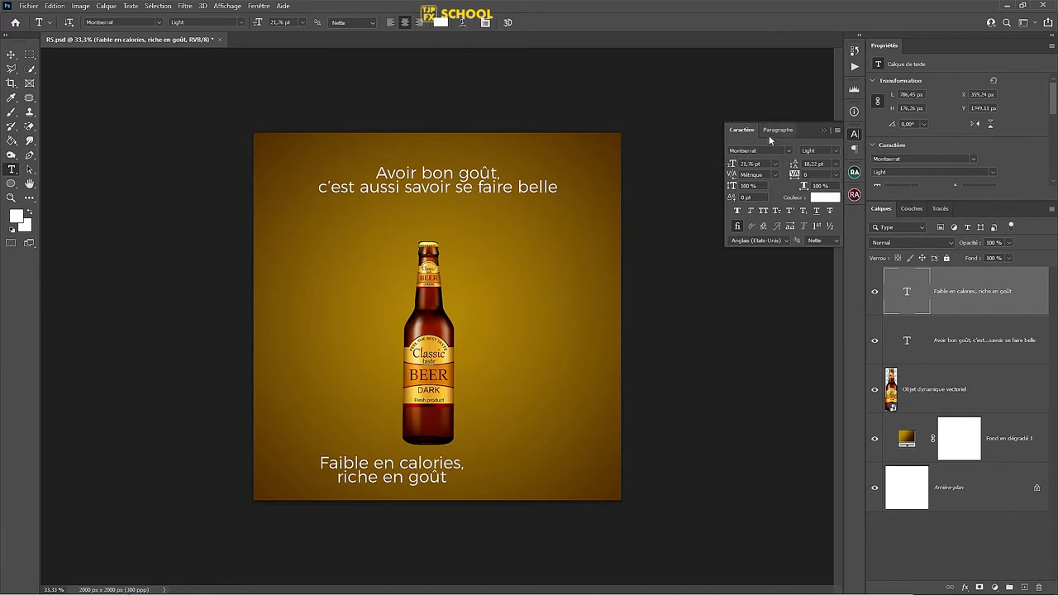
Step: Left-align the tagline, shrink it to about 480 px wide, and place it lower left
left_click(777, 130)
left_click(738, 150)
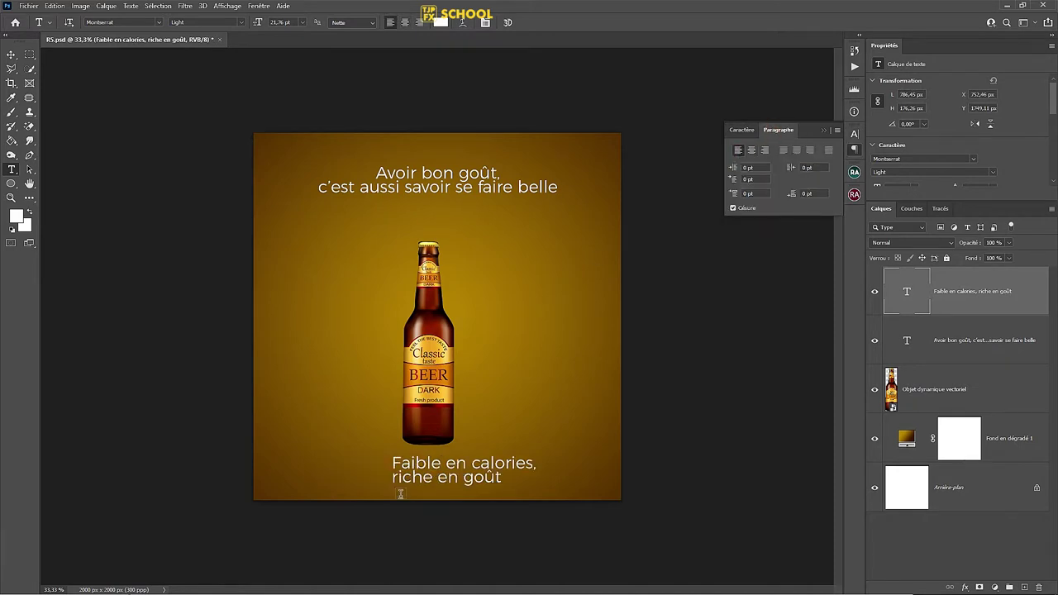
left_click(10, 55)
left_click_drag(467, 479, 368, 480)
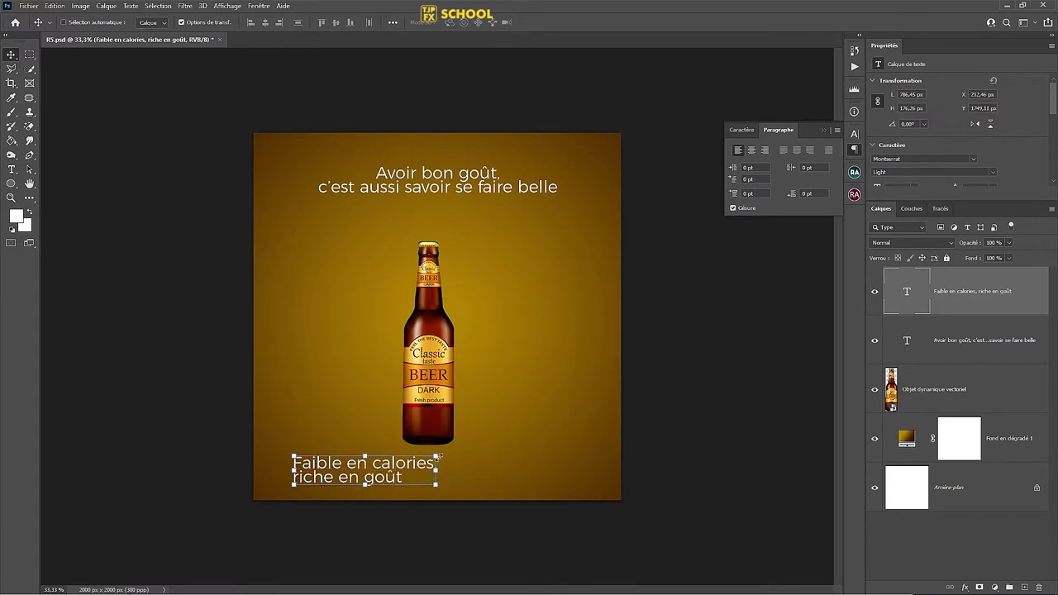
key("ctrl+t")
left_click_drag(437, 457, 389, 468)
key("Return")
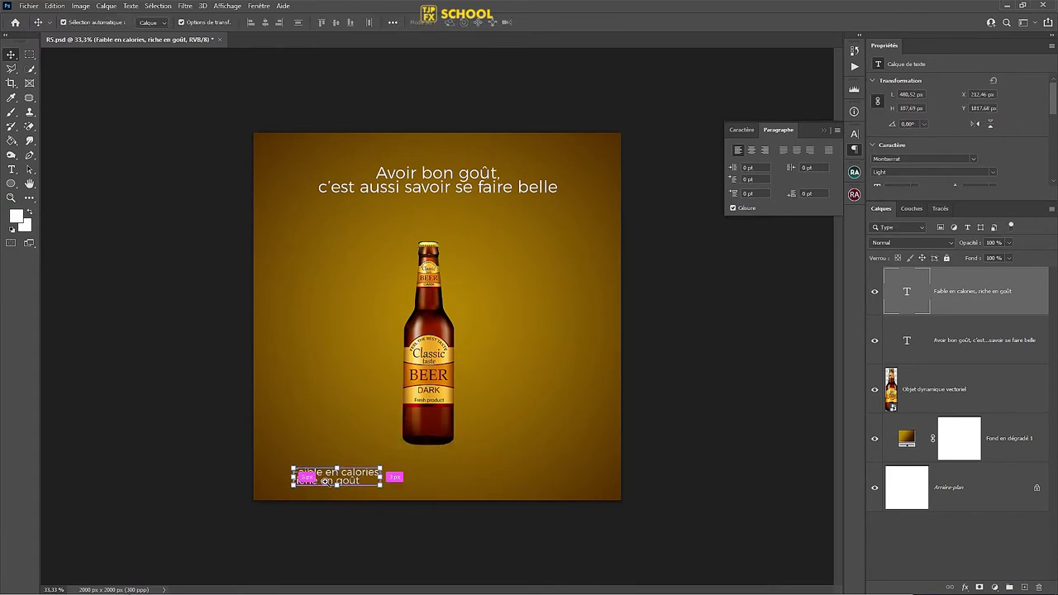
scroll(364, 481, "up", 5)
left_click_drag(326, 436, 328, 410)
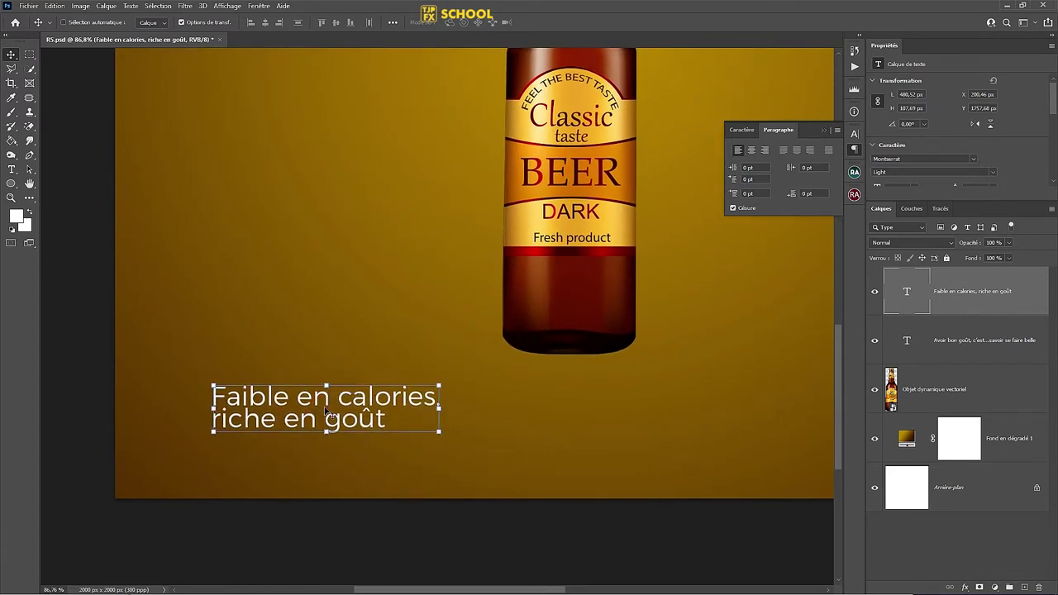
key("ctrl+1")
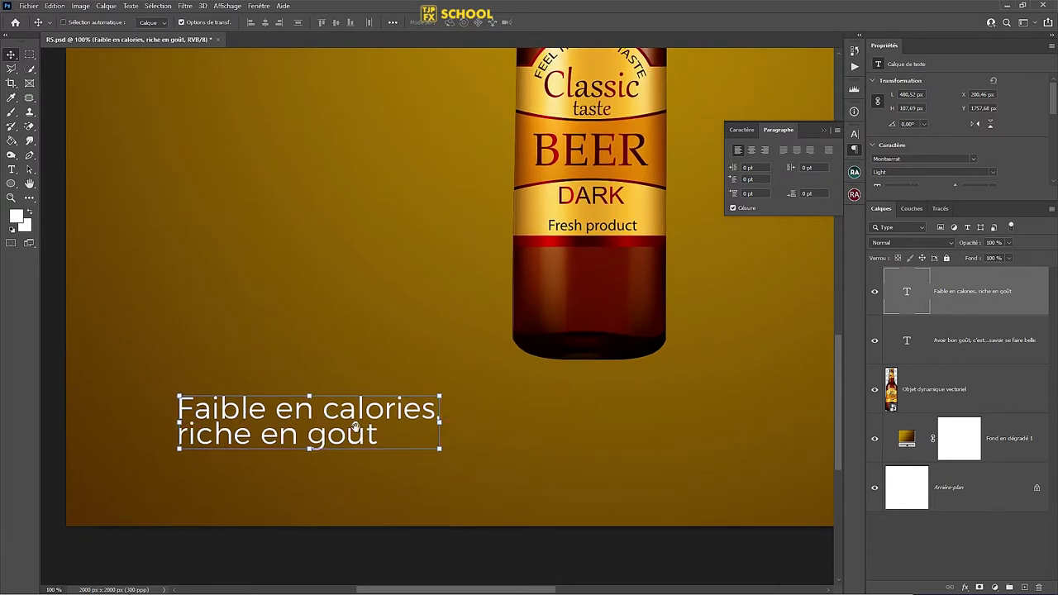
left_click_drag(353, 429, 429, 374)
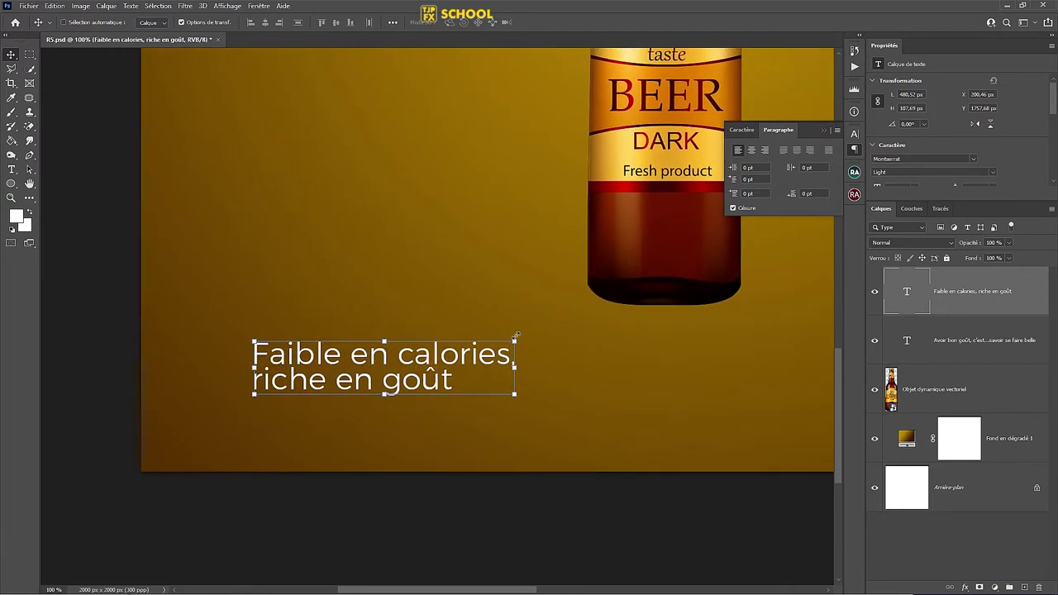
Step: Set the tagline to automatic line spacing and make 'riche en goût' Bold
left_click(741, 129)
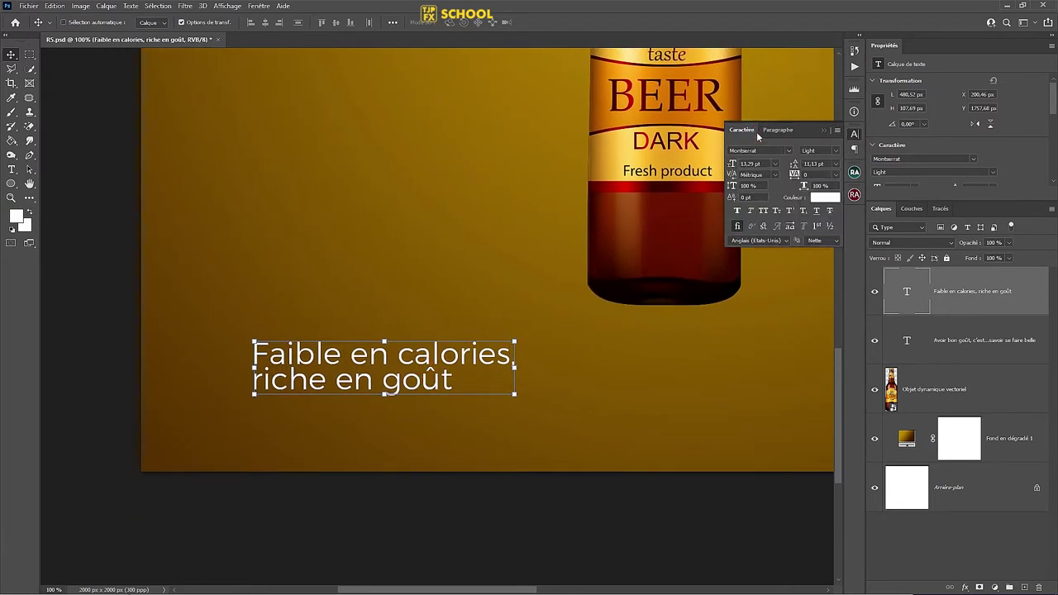
left_click(838, 163)
left_click(819, 174)
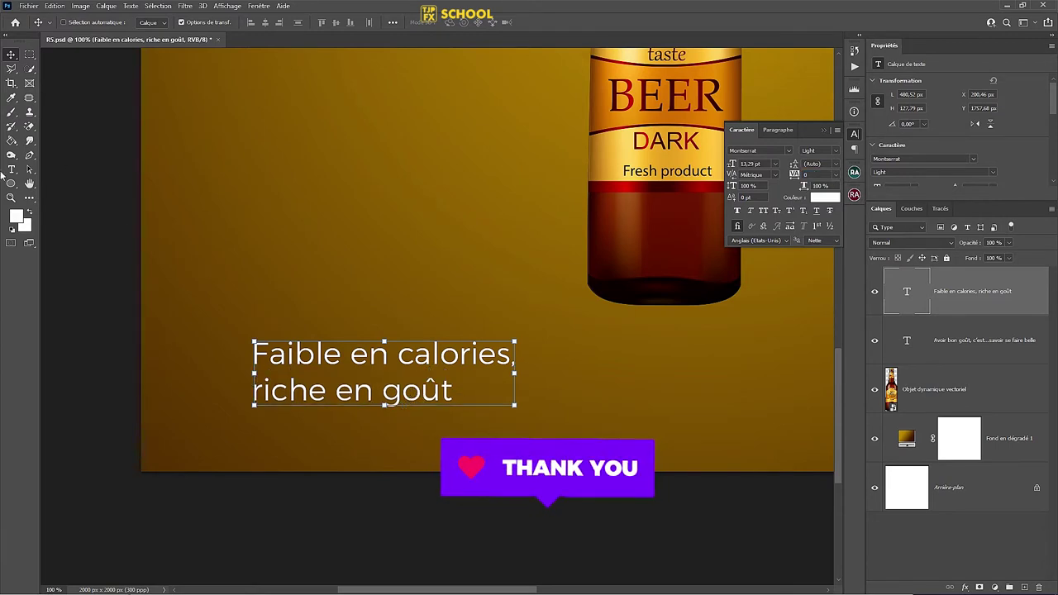
left_click(12, 170)
left_click(398, 382)
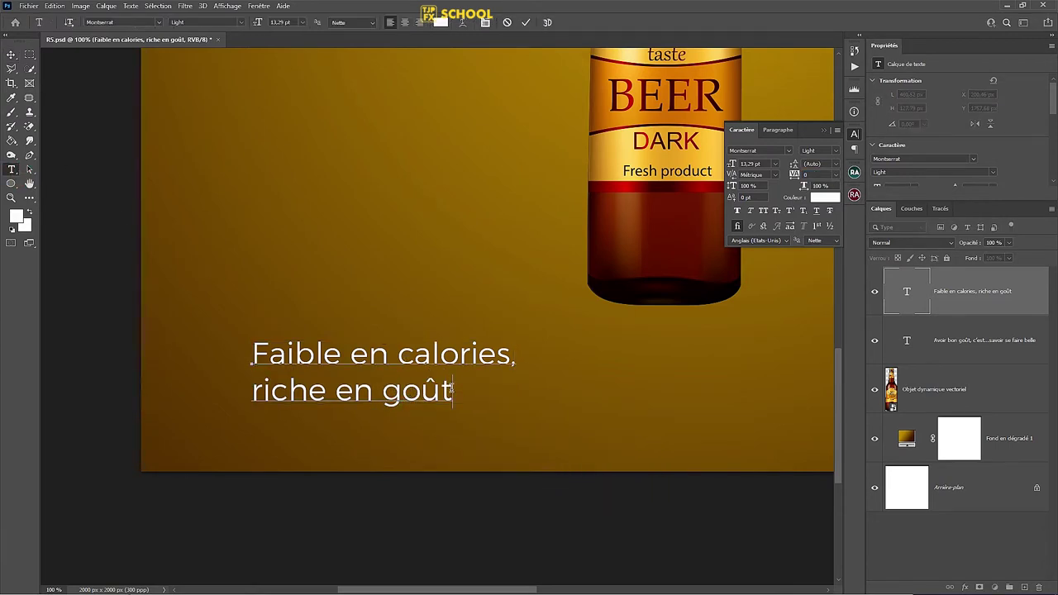
left_click_drag(452, 390, 253, 388)
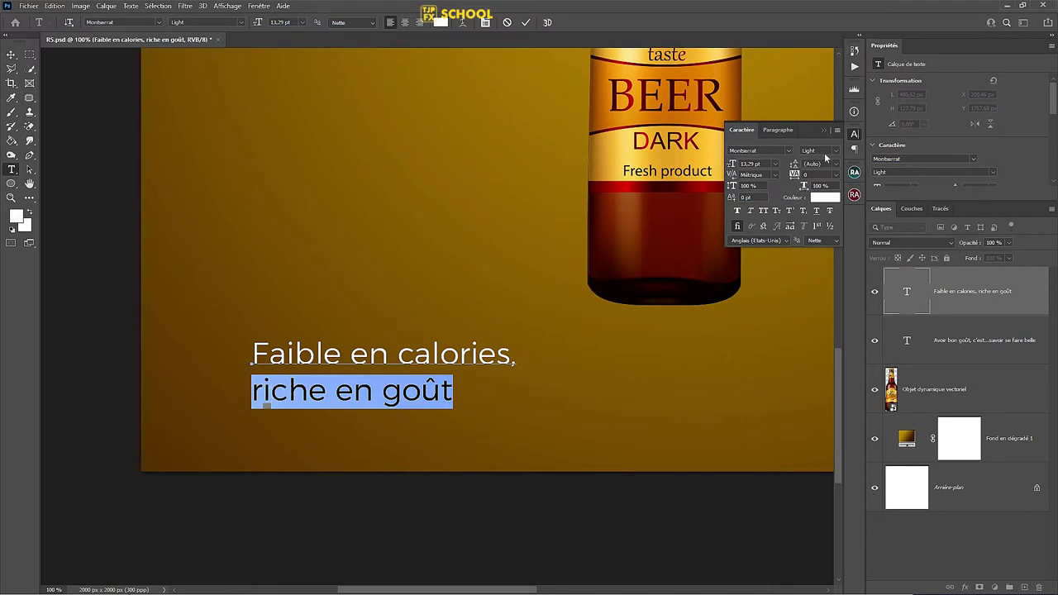
left_click(836, 152)
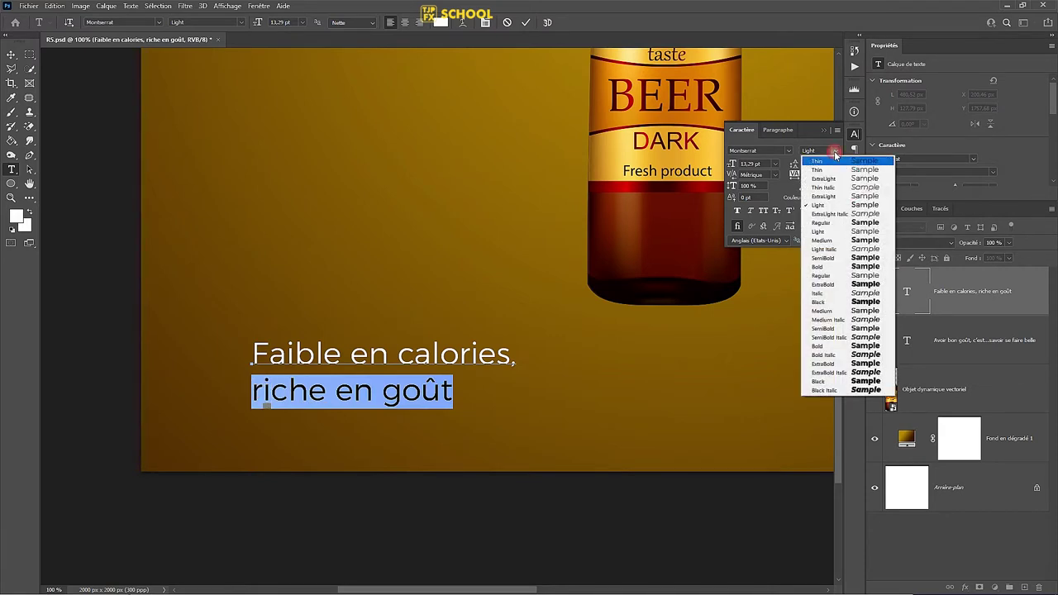
left_click(836, 267)
key("ctrl+Return")
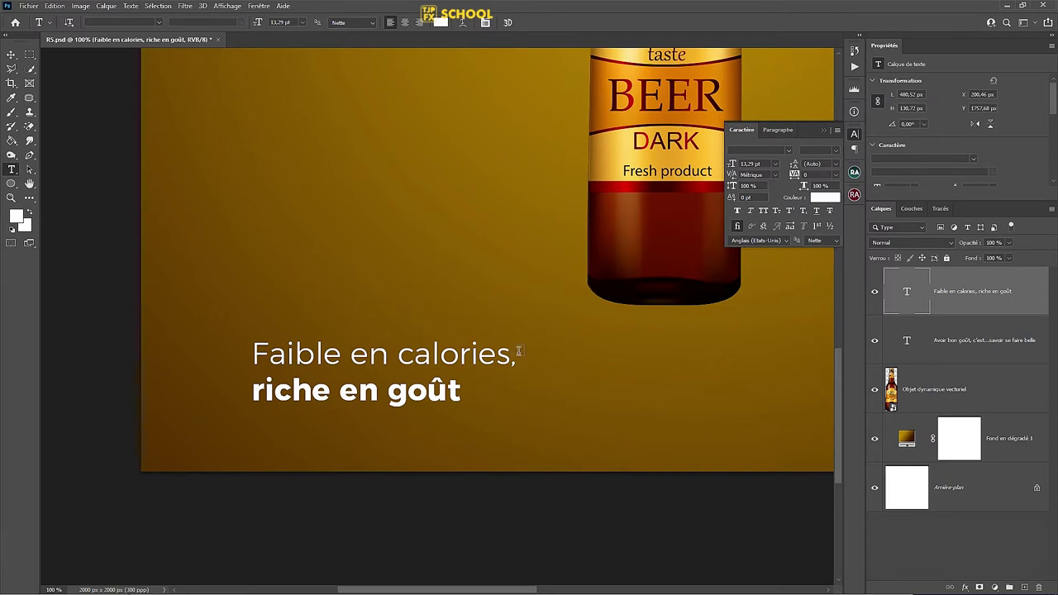
Step: Raise the tagline slightly to Y 1693 px and save R5.psd
key("v")
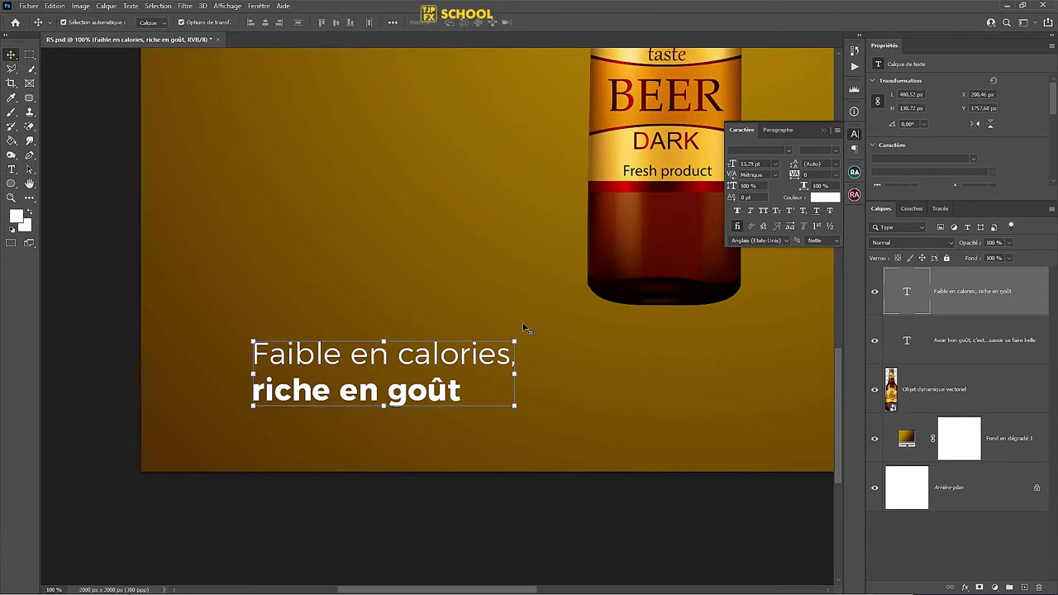
key("ctrl+minus")
key("ctrl+minus")
key("ctrl+minus")
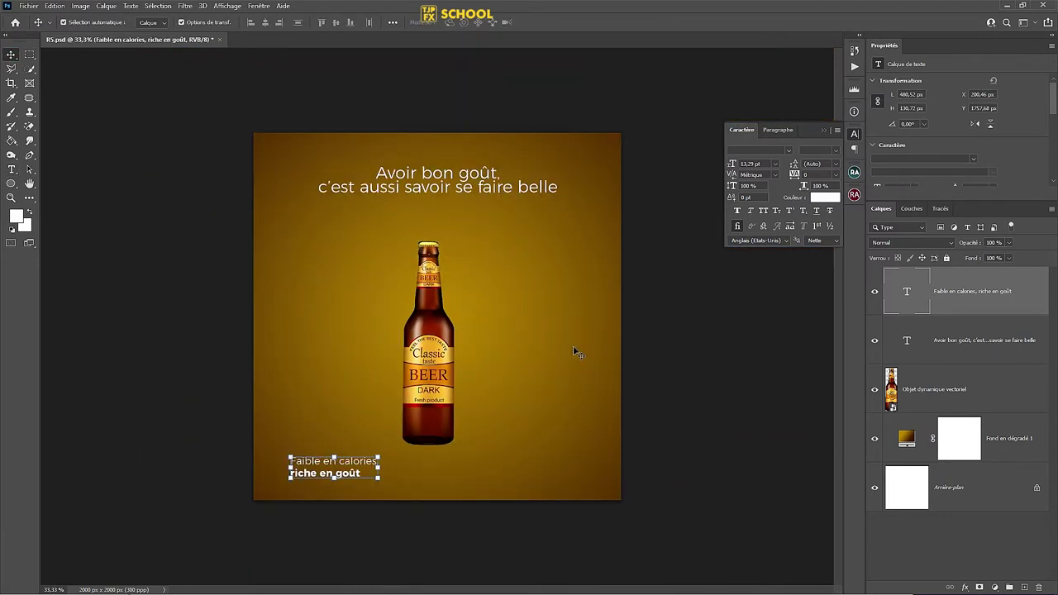
key("ctrl+s")
left_click_drag(366, 467, 377, 456)
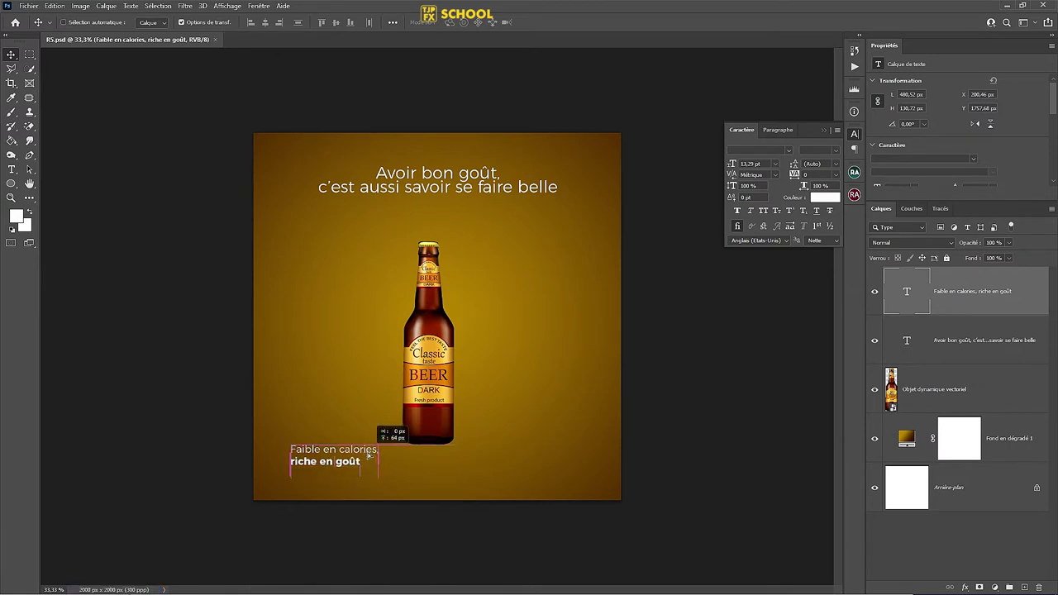
key("ctrl+s")
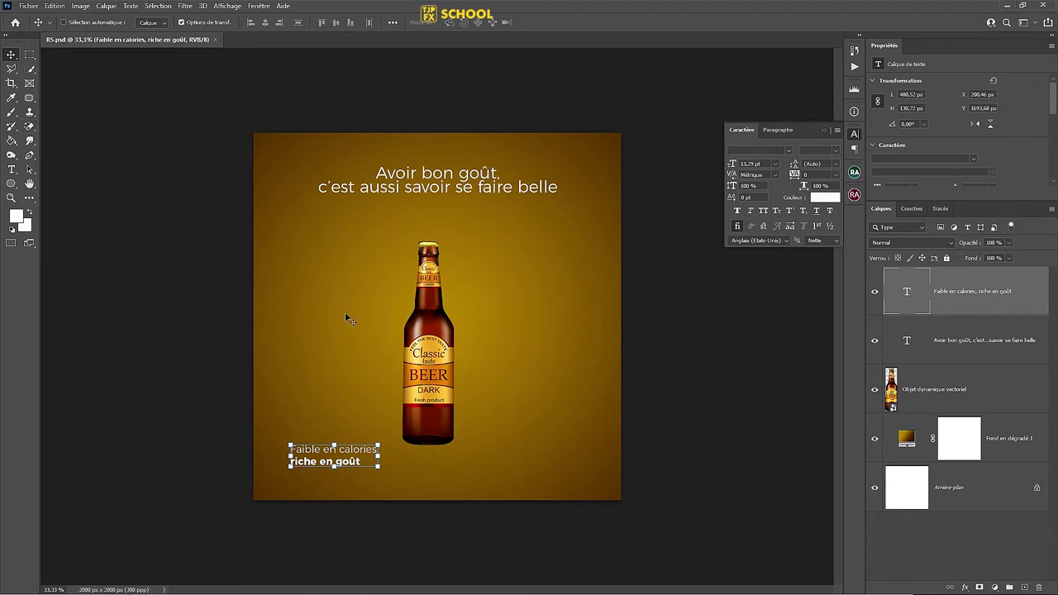
Step: Draw a wide rectangle across the poster's bottom edge
left_click(12, 183)
left_click(34, 185)
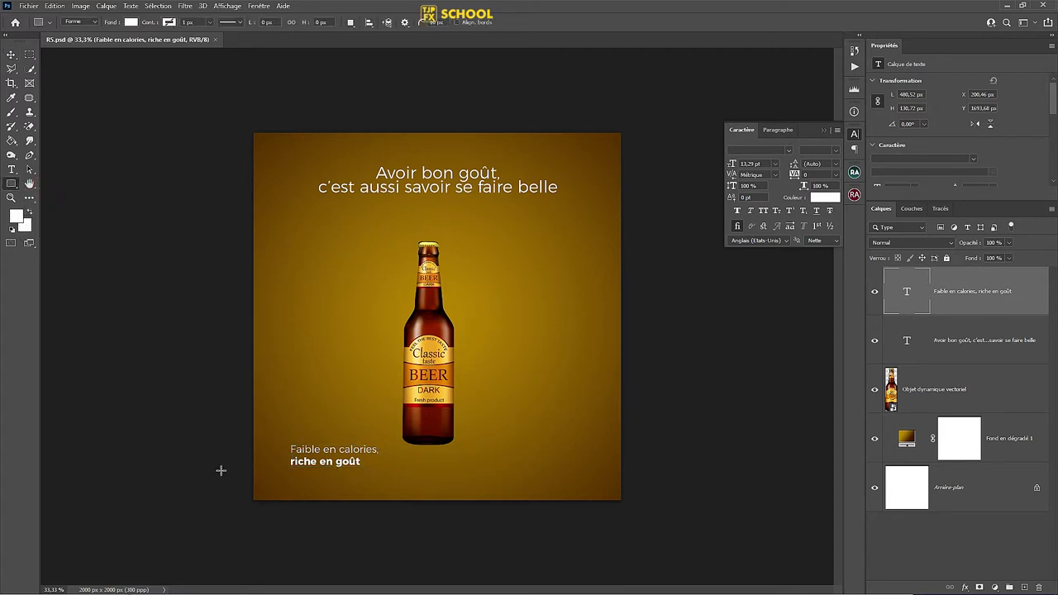
left_click_drag(220, 472, 668, 538)
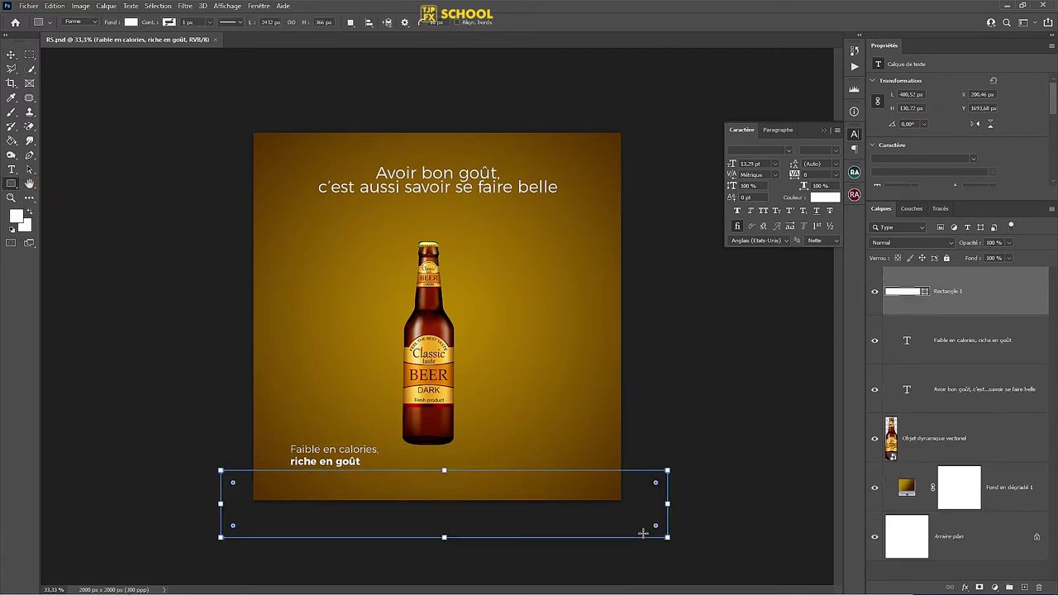
Step: Fill the rectangle with a dark reddish brown sampled from the bottle
left_click(130, 22)
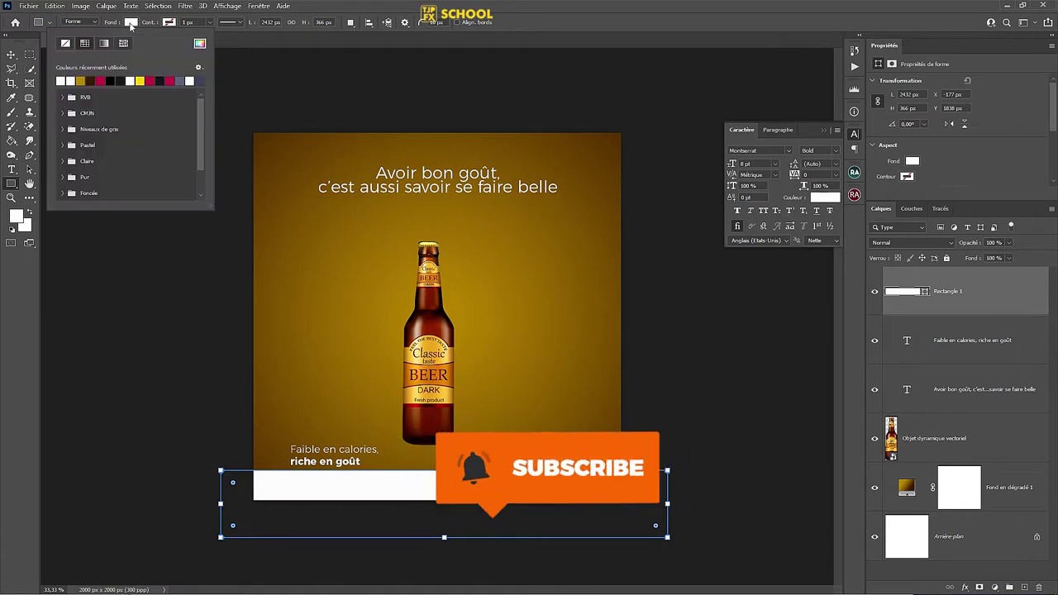
left_click(200, 45)
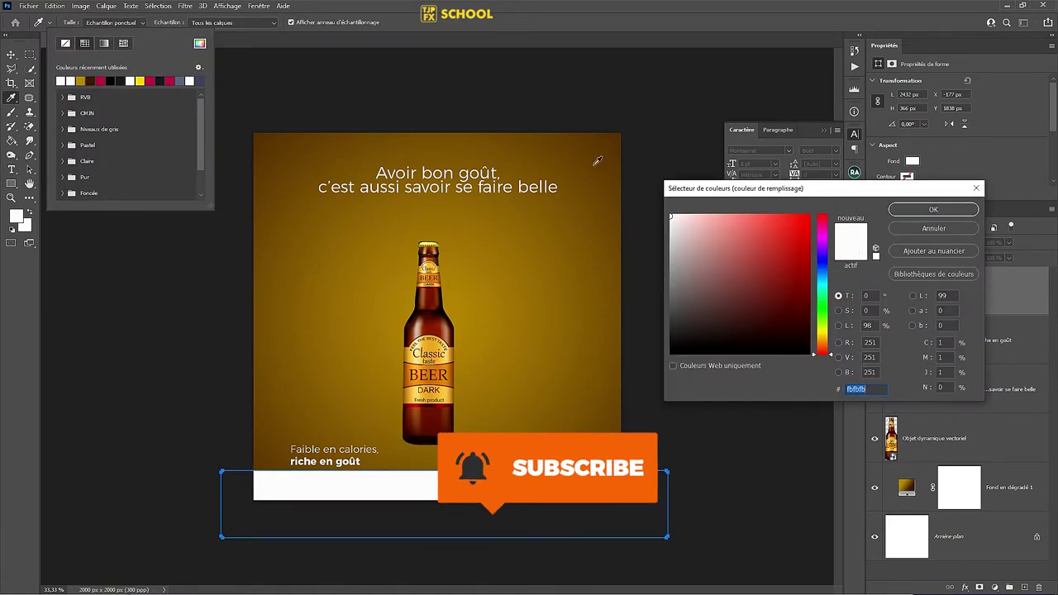
left_click(280, 133)
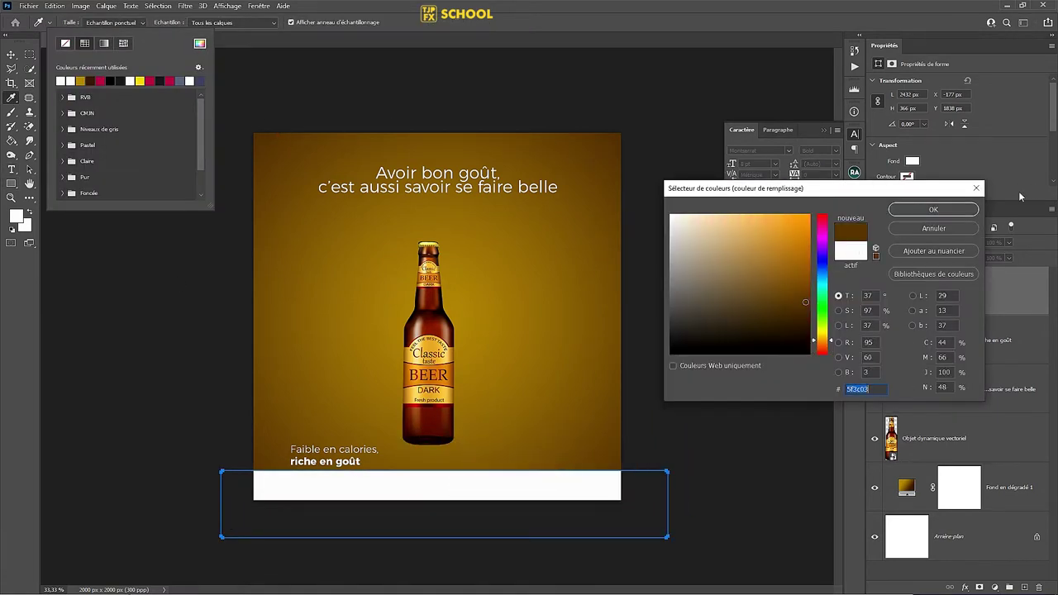
left_click(965, 211)
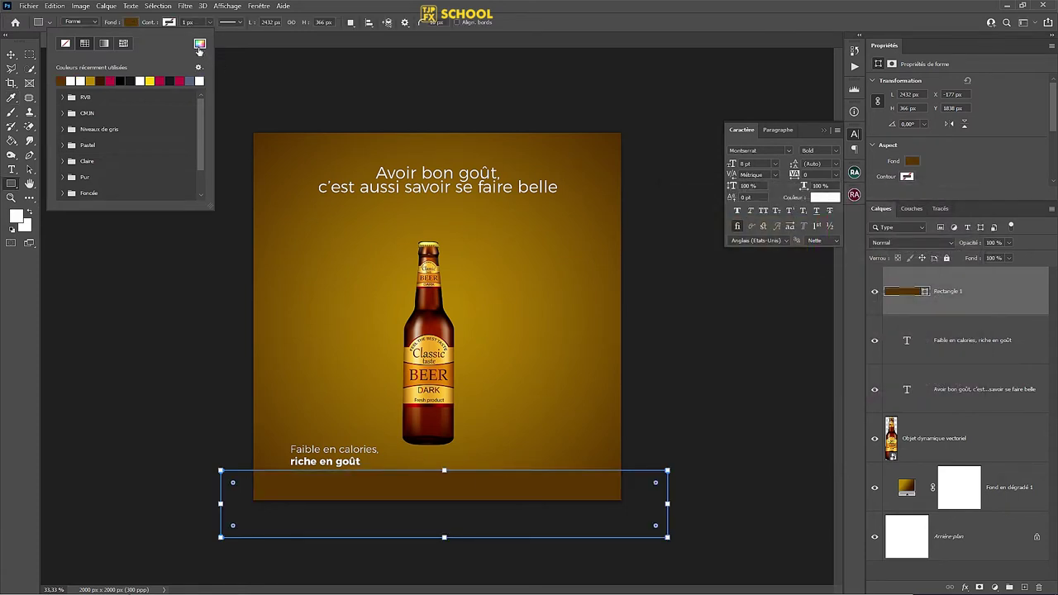
left_click(200, 44)
left_click(412, 332)
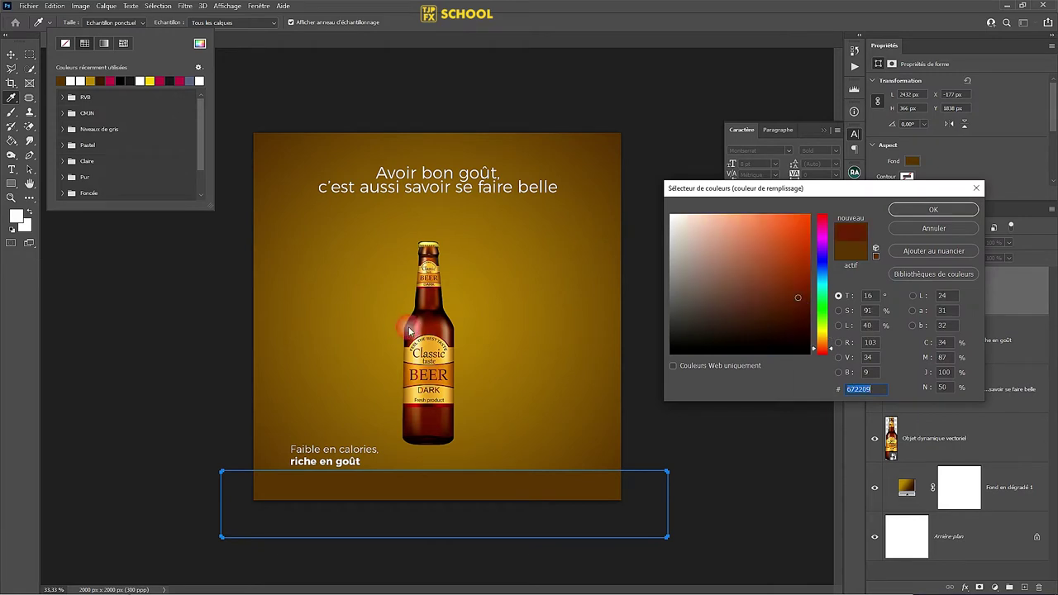
left_click(933, 209)
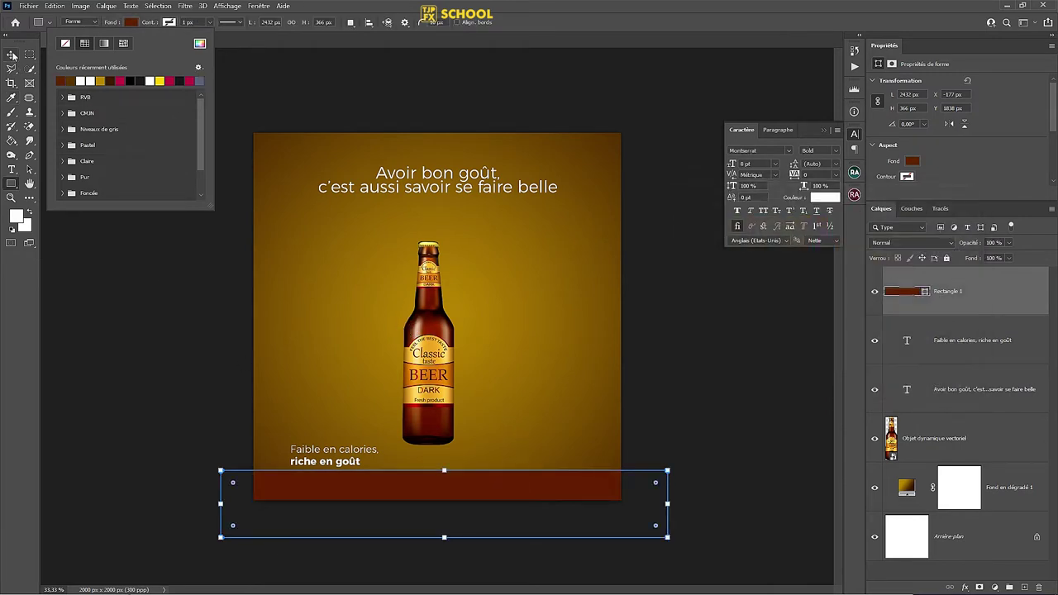
key("Escape")
key("v")
key("ctrl+plus")
key("ctrl+plus")
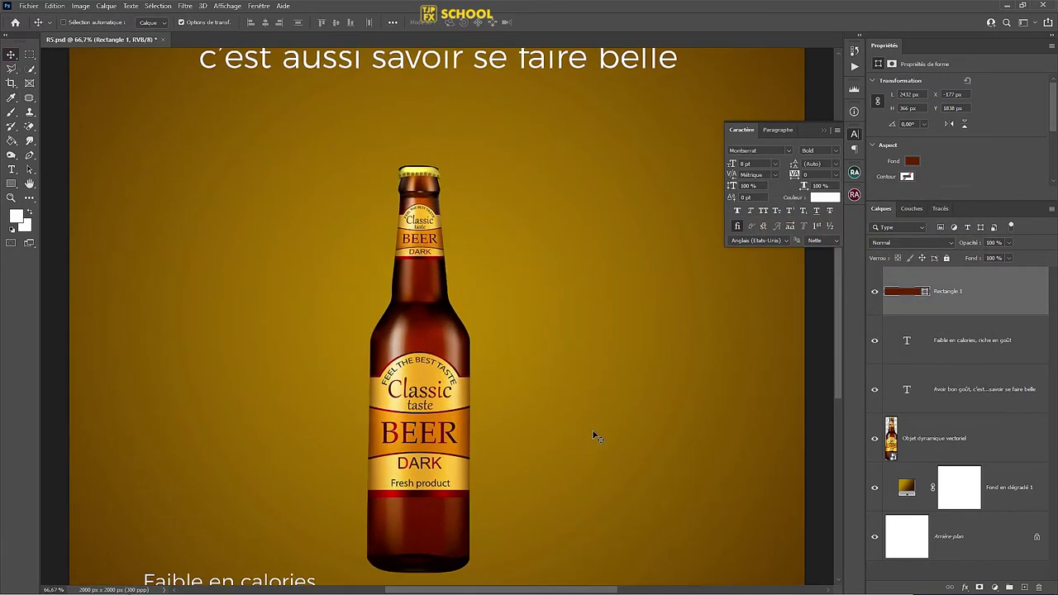
Step: Zoom to 100% on the red band at the poster's bottom and pick the Horizontal Type tool
left_click_drag(839, 314, 839, 428)
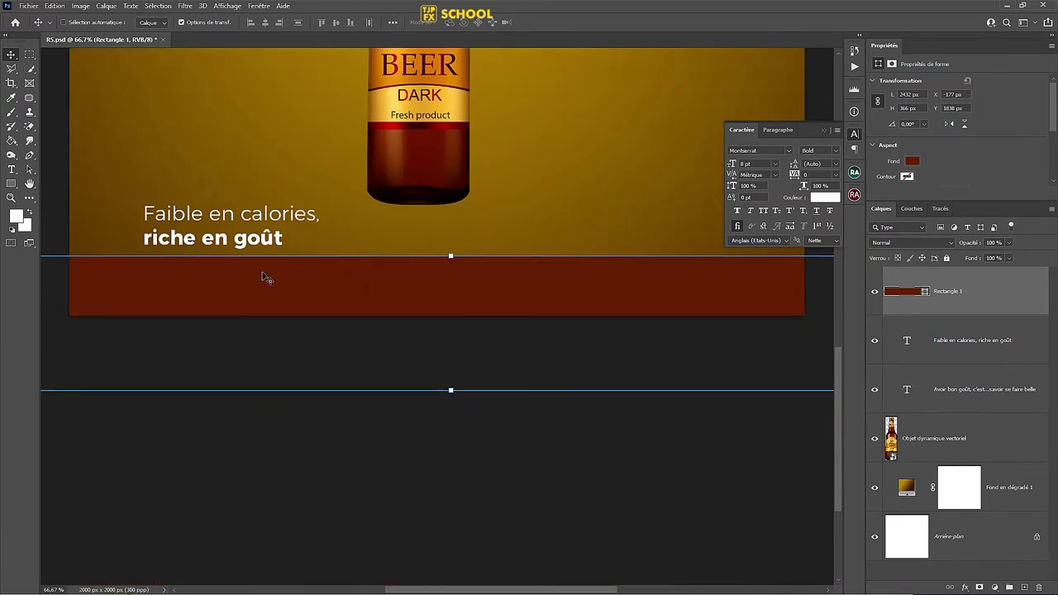
key("ctrl+plus")
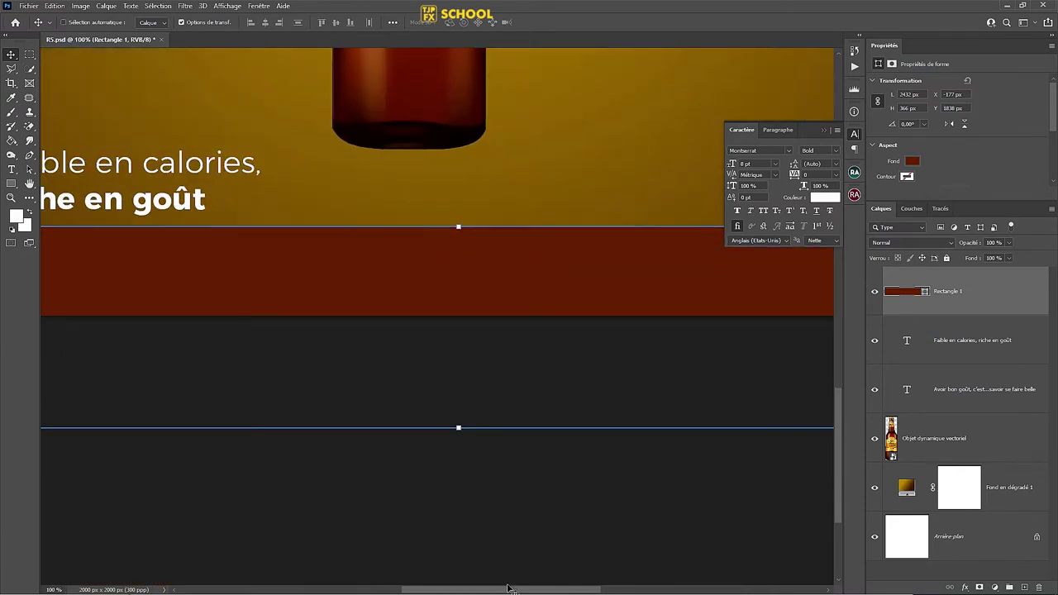
left_click_drag(512, 589, 434, 588)
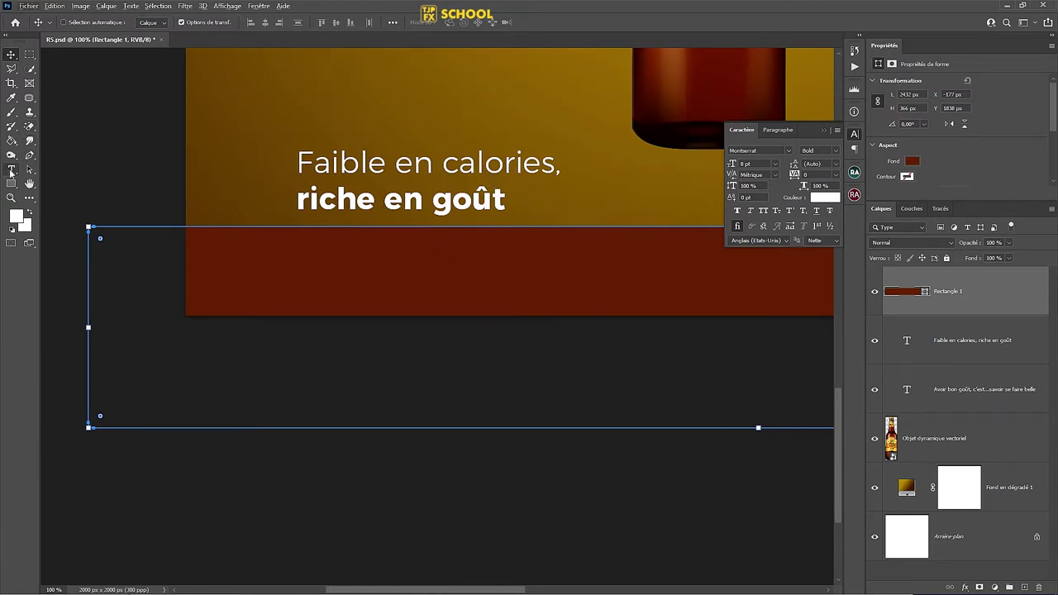
left_click(13, 170)
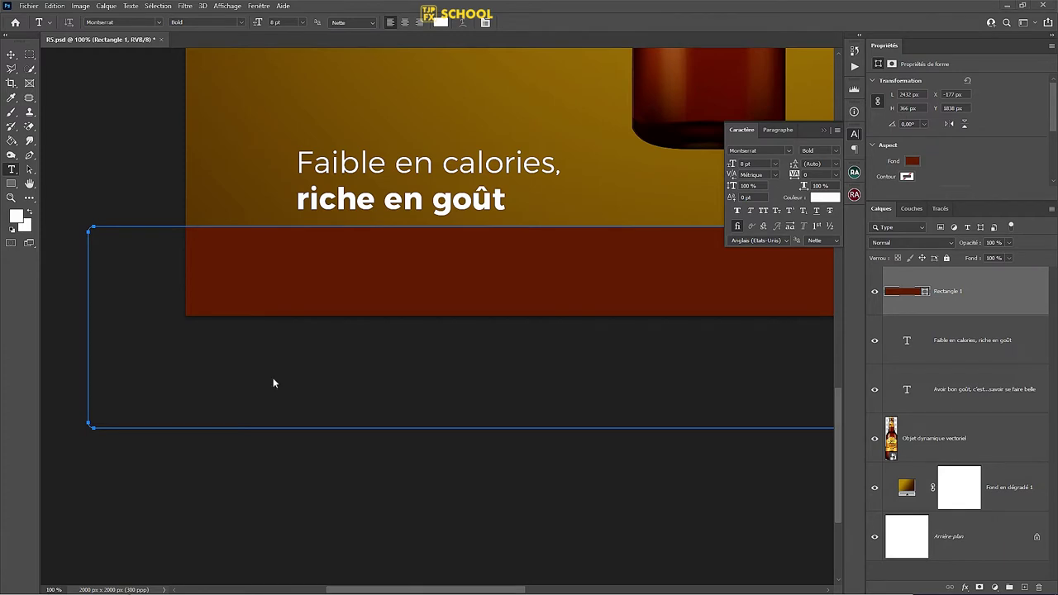
Step: Write "L'abus d'alcool est dangereux pour la santé, à consommer avec modération" on the red band
left_click(276, 101)
left_click(264, 270)
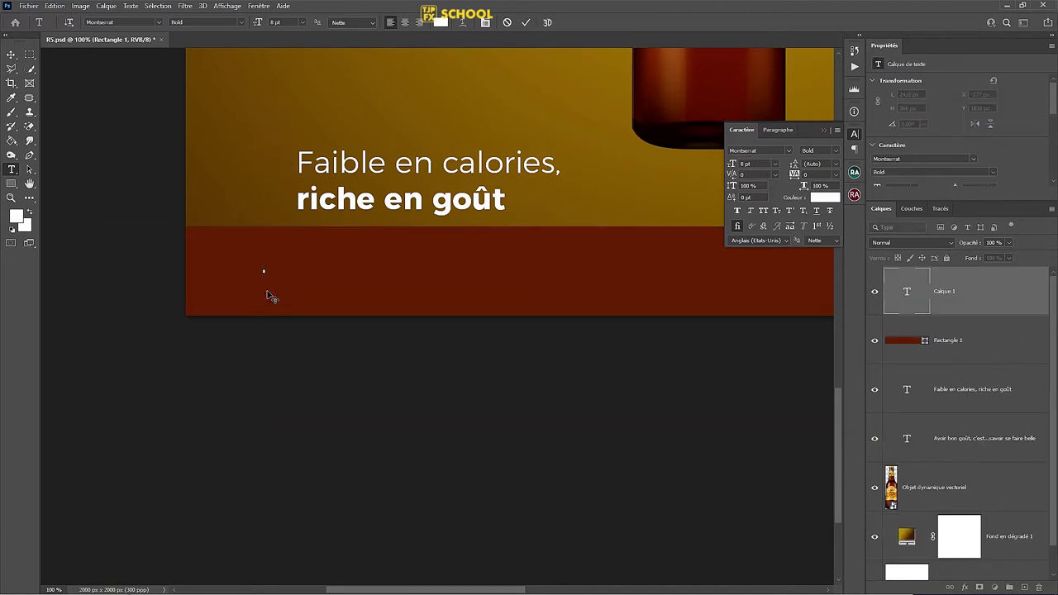
type("L")
type("'a")
type("b")
type("us")
type("d")
type("alc")
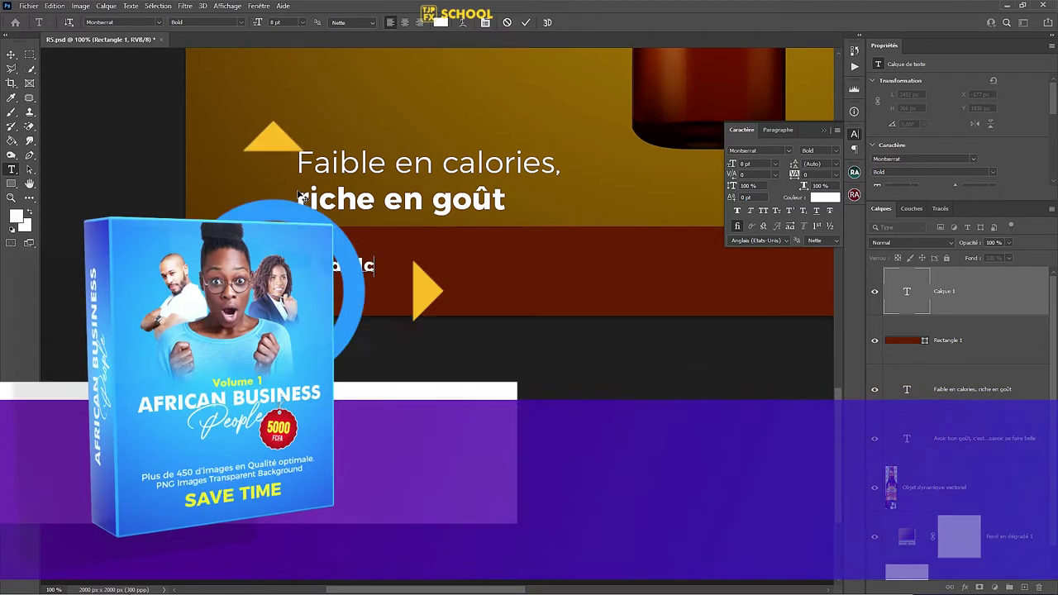
type("ool es")
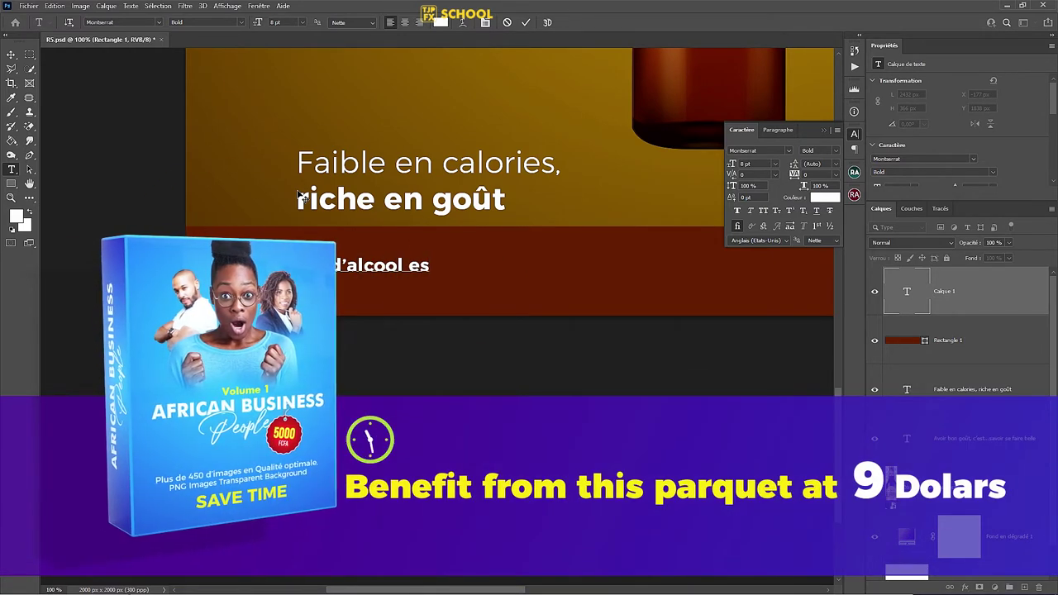
type("t dan")
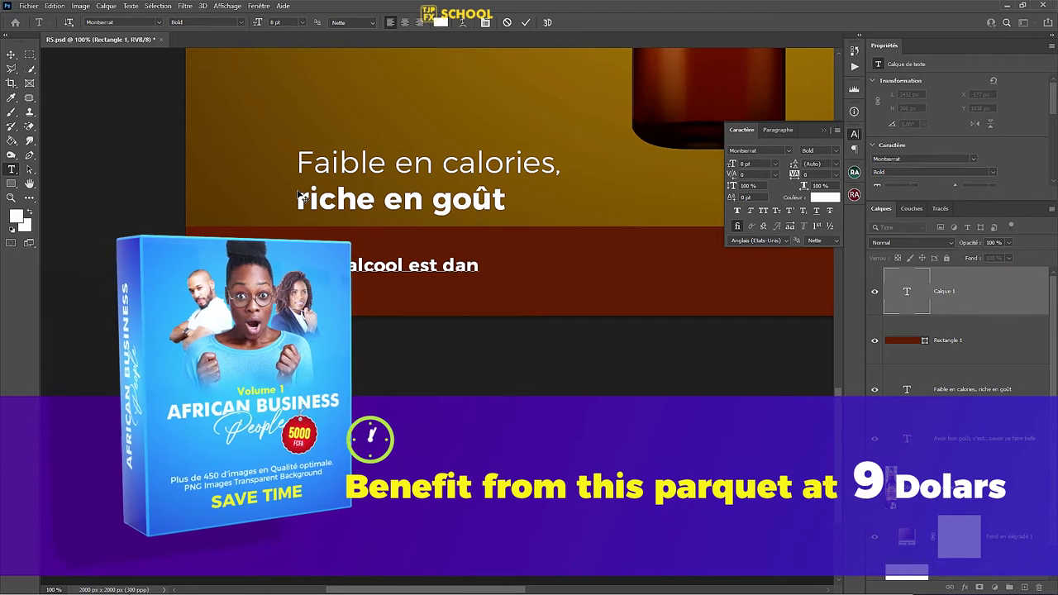
type("geru")
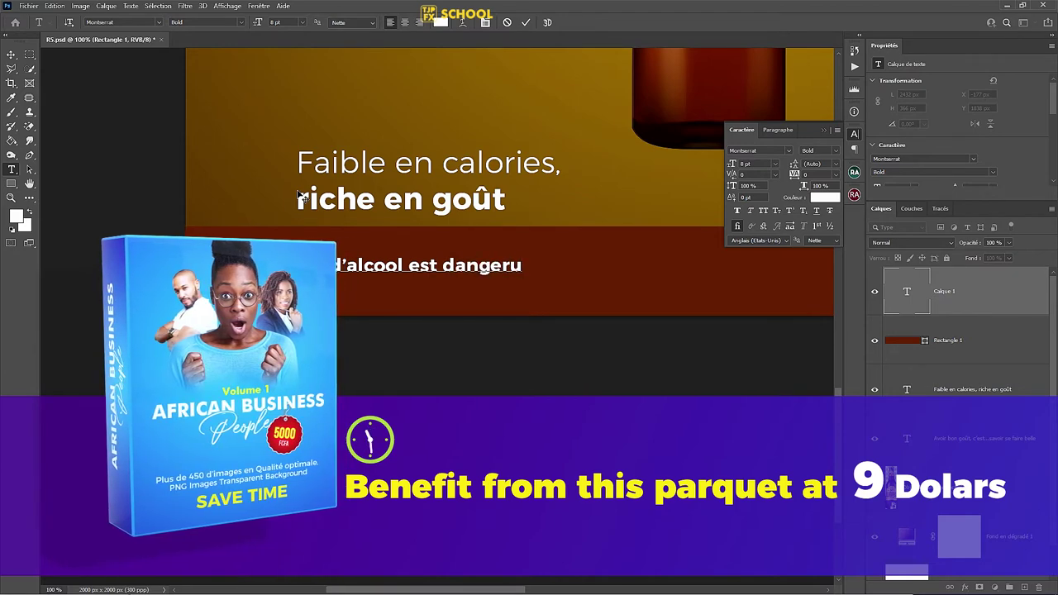
key("BackSpace")
type("eu")
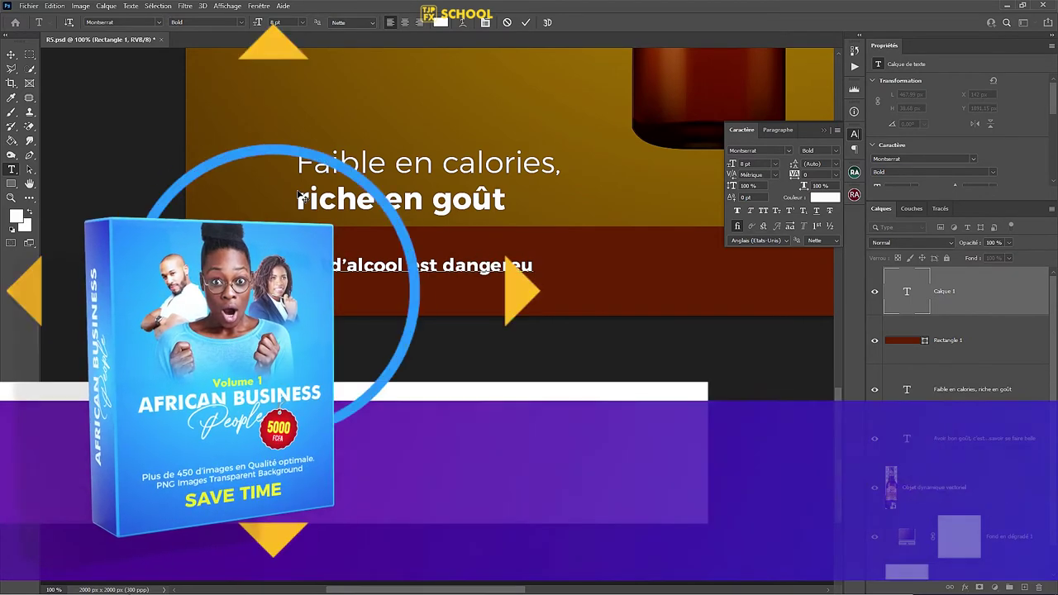
type("x ")
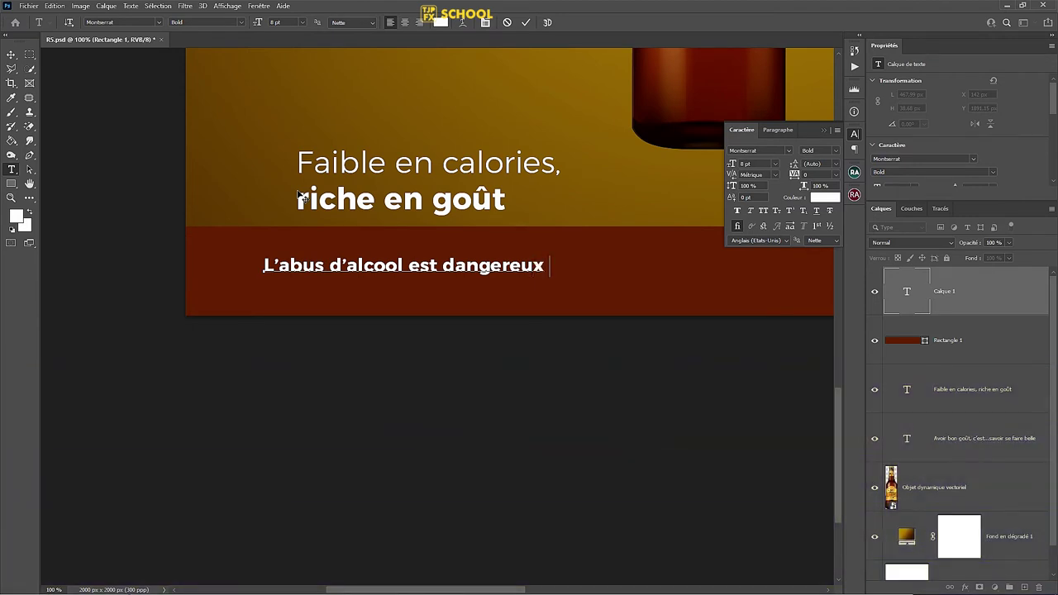
type("pour l")
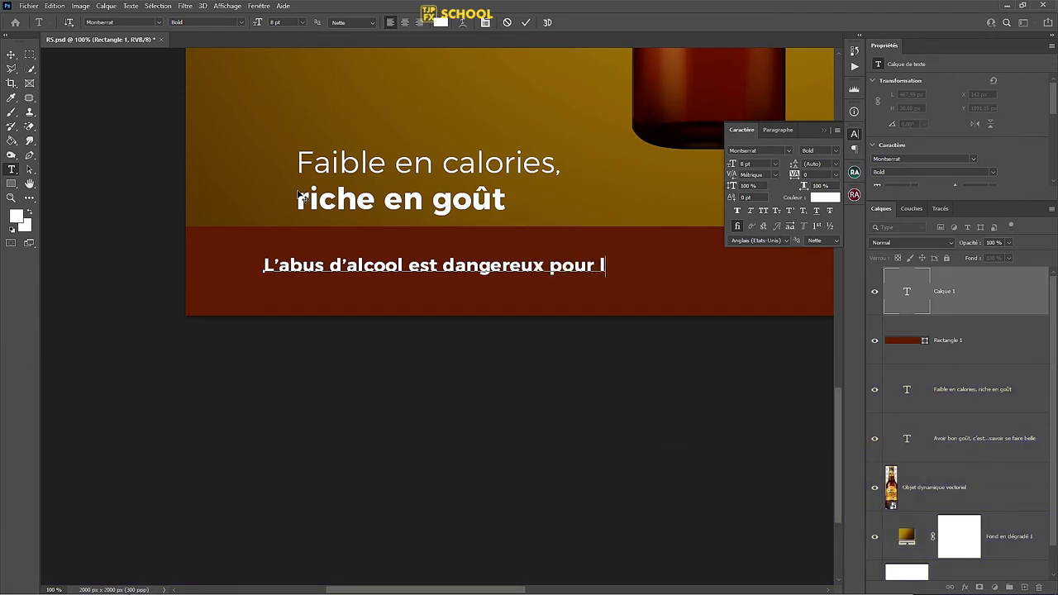
type("a santé, ")
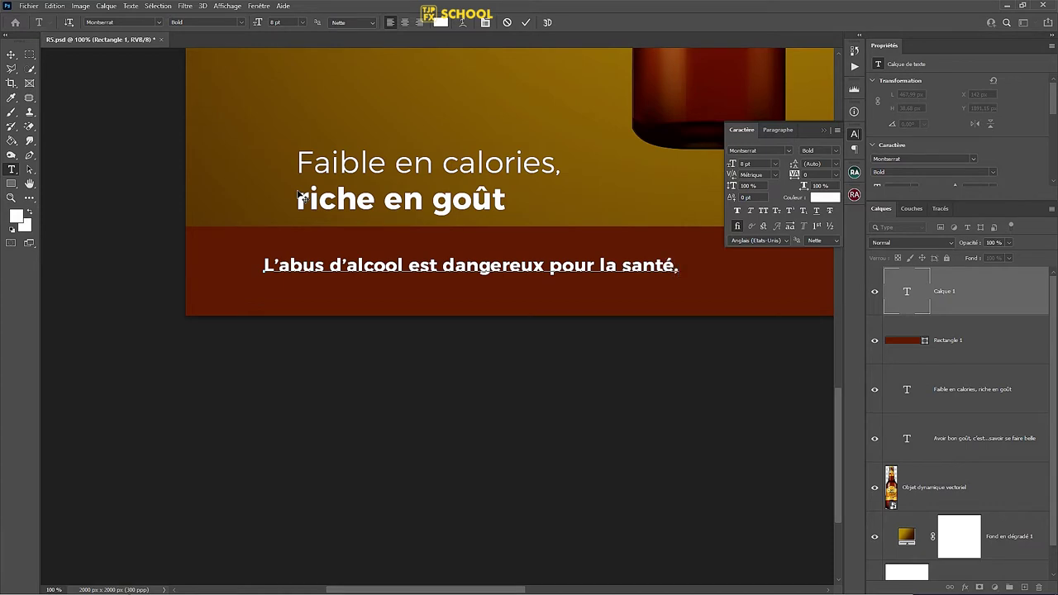
type("à con")
type("somm")
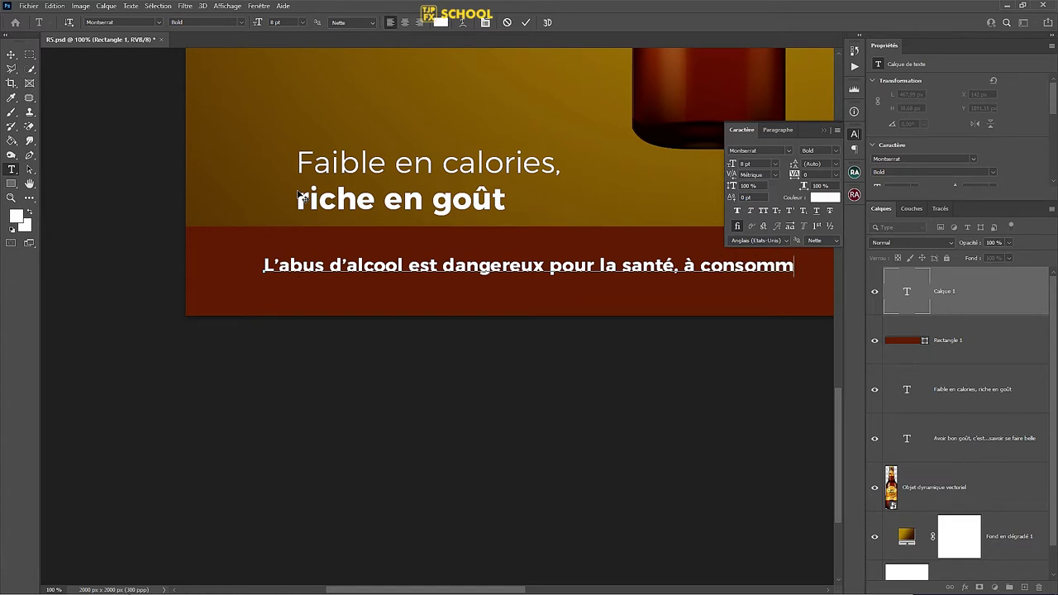
type("er av")
key("ctrl+Return")
key("ctrl+minus")
Step: Centre the warning text horizontally on the red band, undoing an unwanted vertical alignment
key("ctrl+minus")
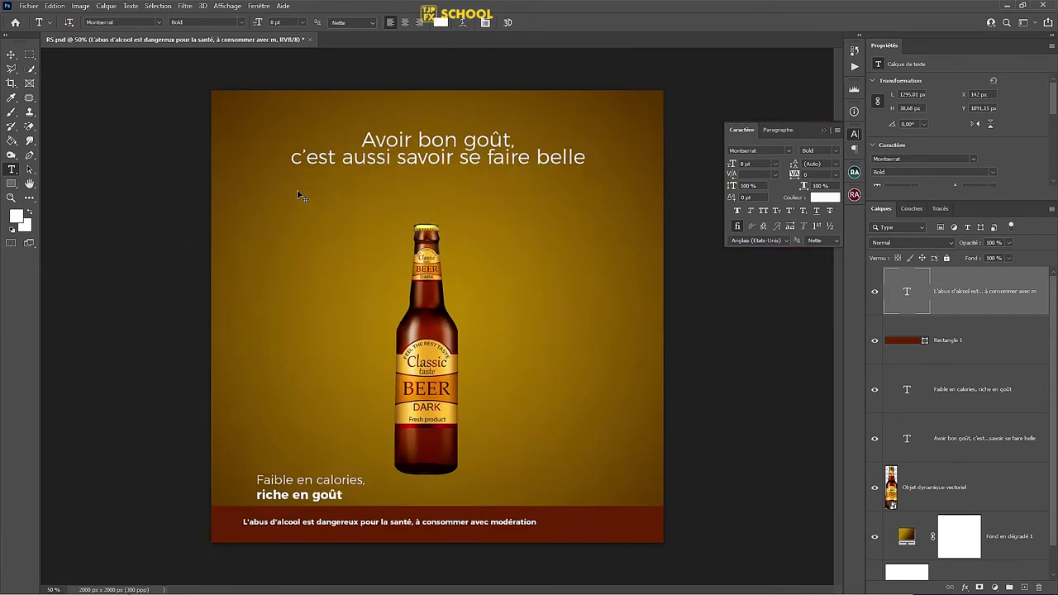
key("ctrl+minus")
key("v")
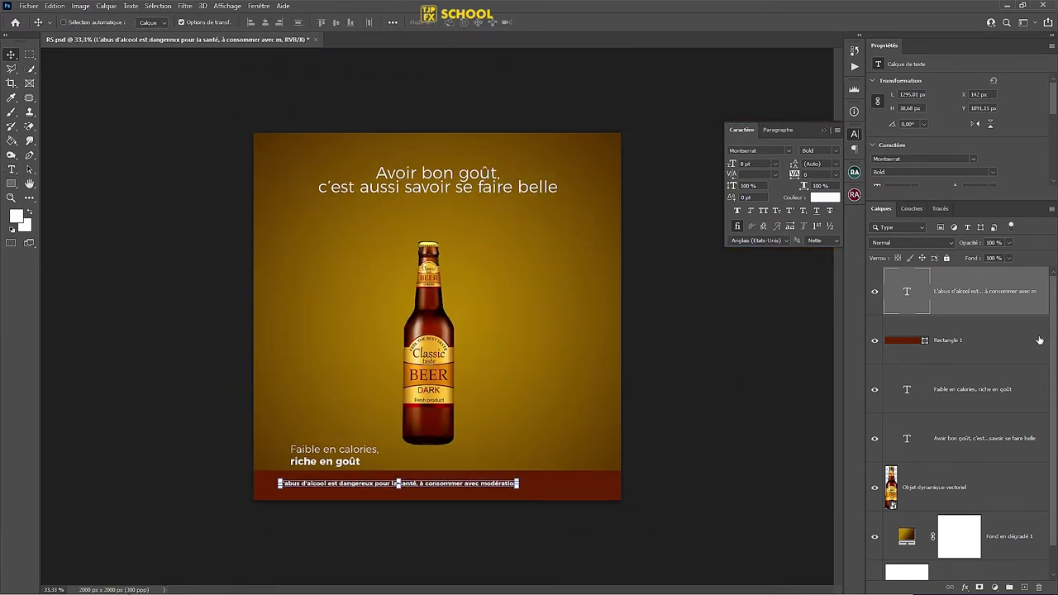
left_click(1040, 340)
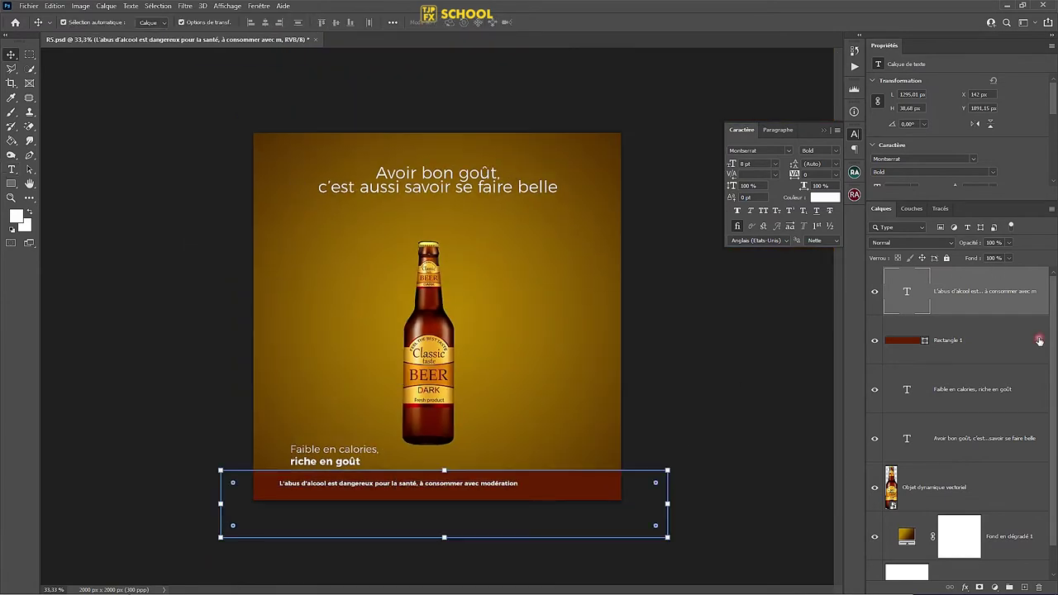
left_click(266, 24)
left_click(337, 23)
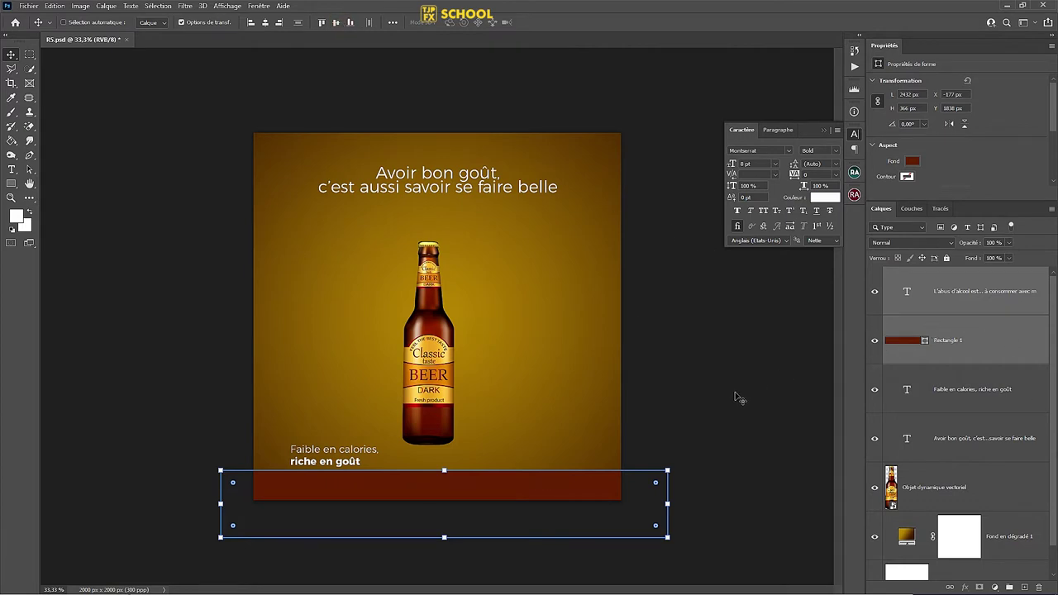
key("ctrl+z")
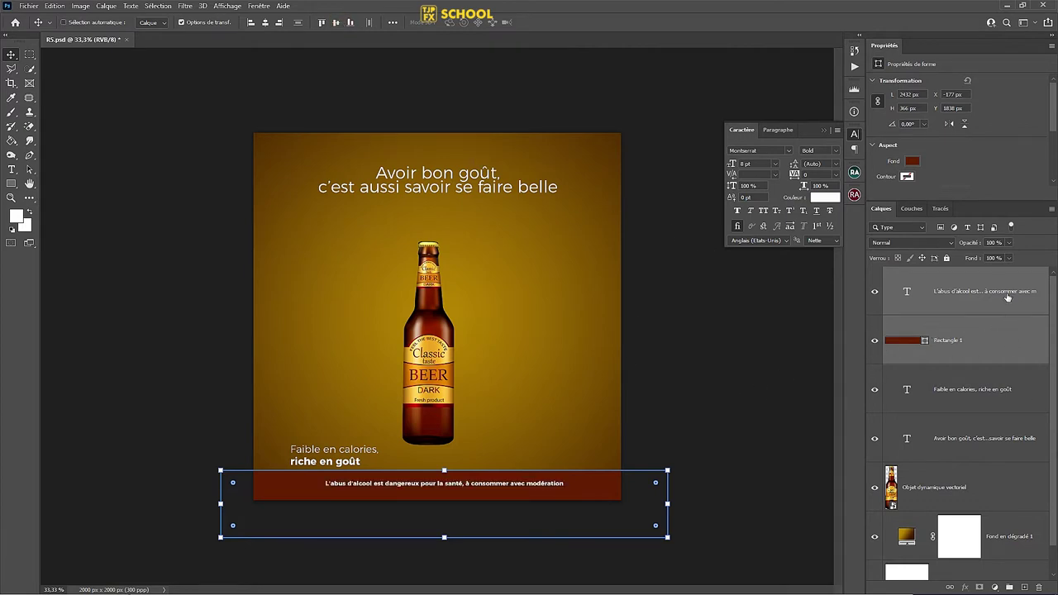
left_click(1004, 294)
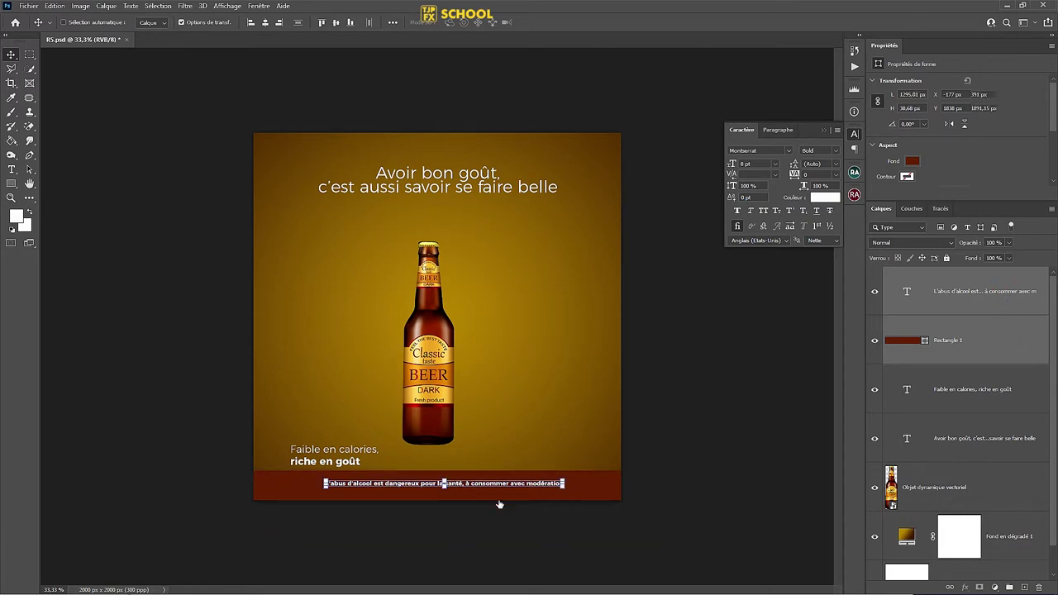
key("shift+Down")
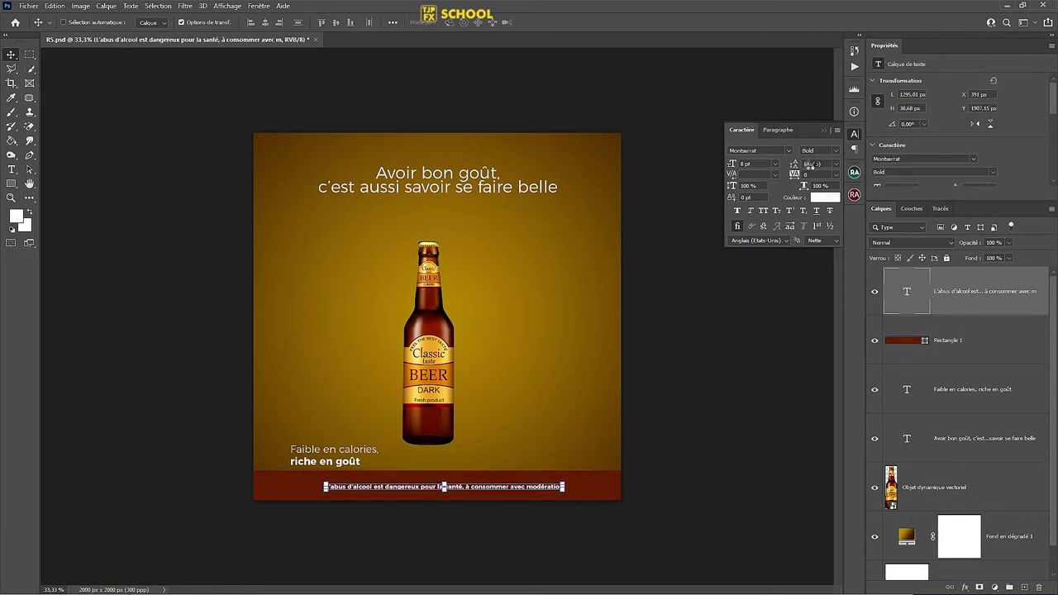
Step: Set the warning text to Light weight, tracking 25 and centred paragraph alignment
left_click(833, 150)
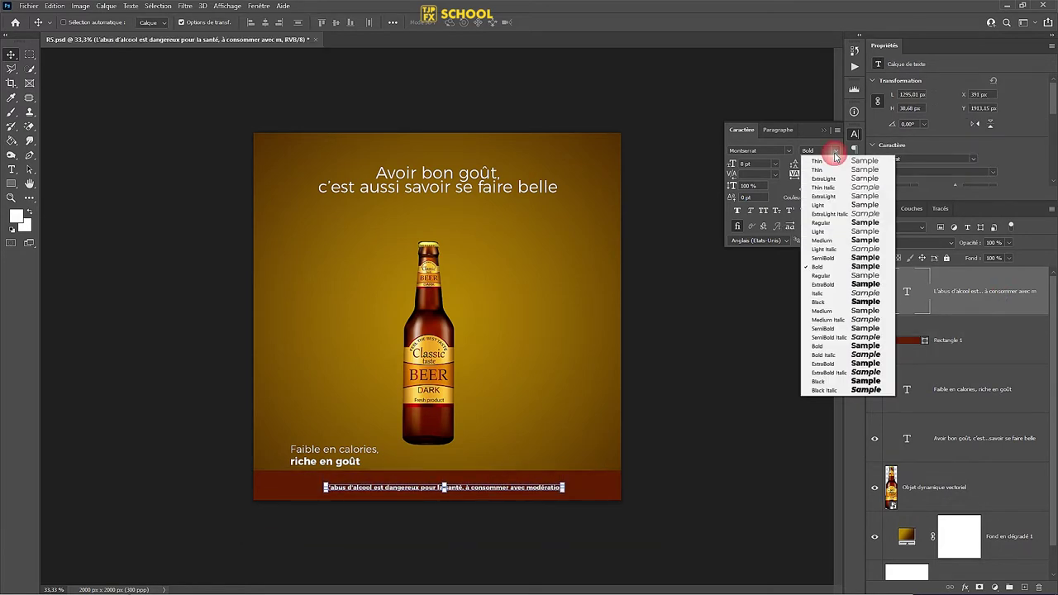
left_click(838, 206)
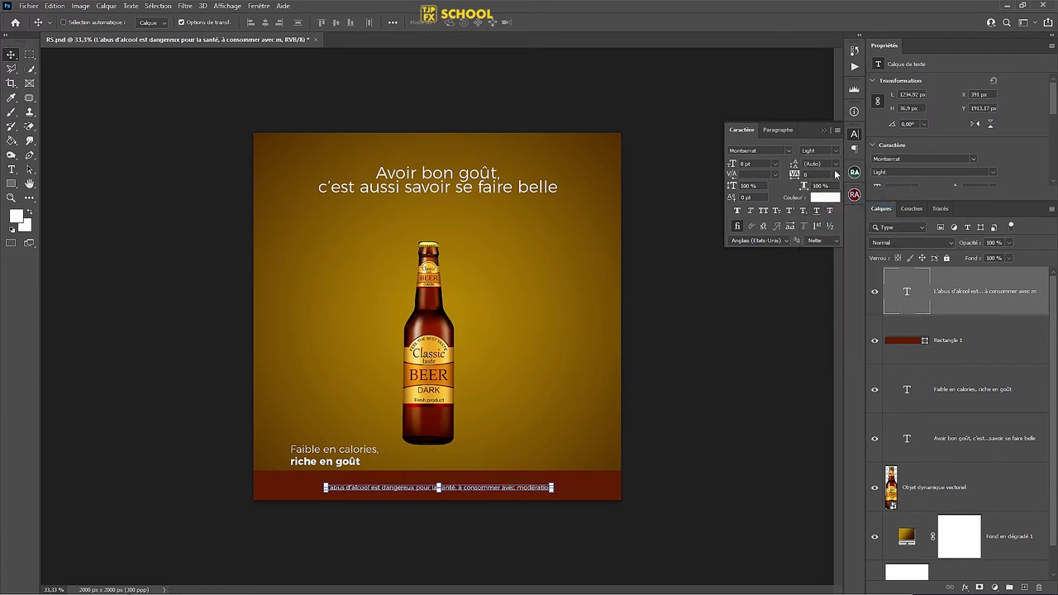
left_click(835, 174)
left_click(830, 279)
left_click(774, 131)
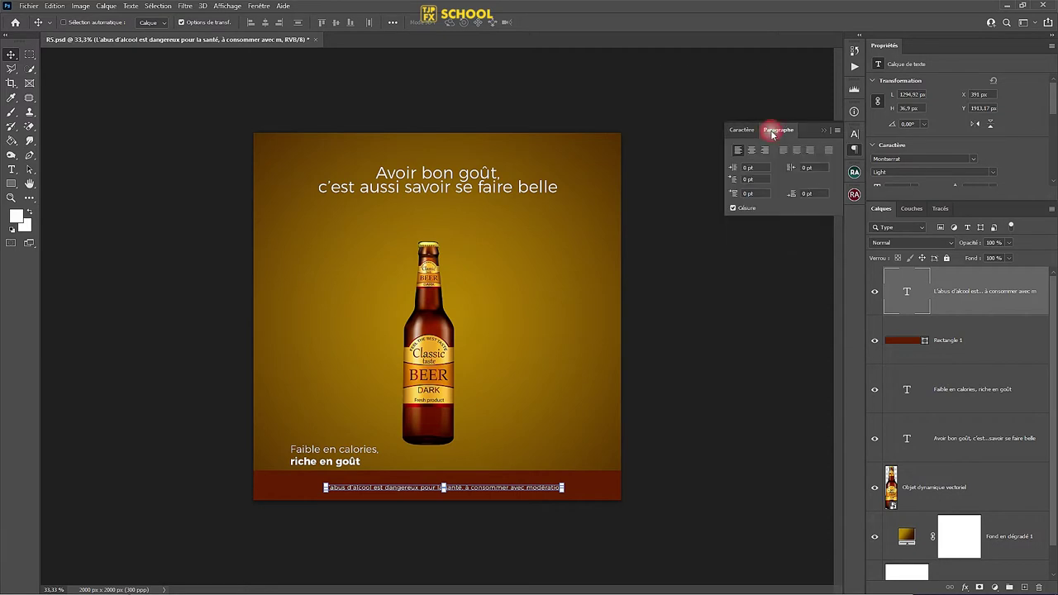
left_click(752, 151)
Step: Zoom in and raise the warning text's tracking to 50, then 75, and reselect its layer
left_click(1009, 346, "shift")
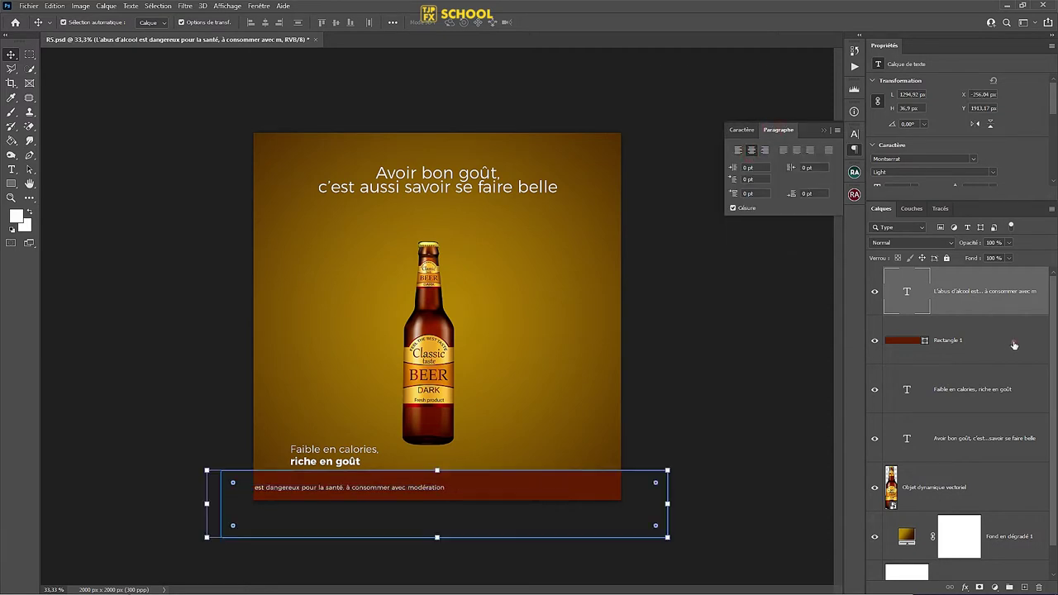
key("ctrl+plus")
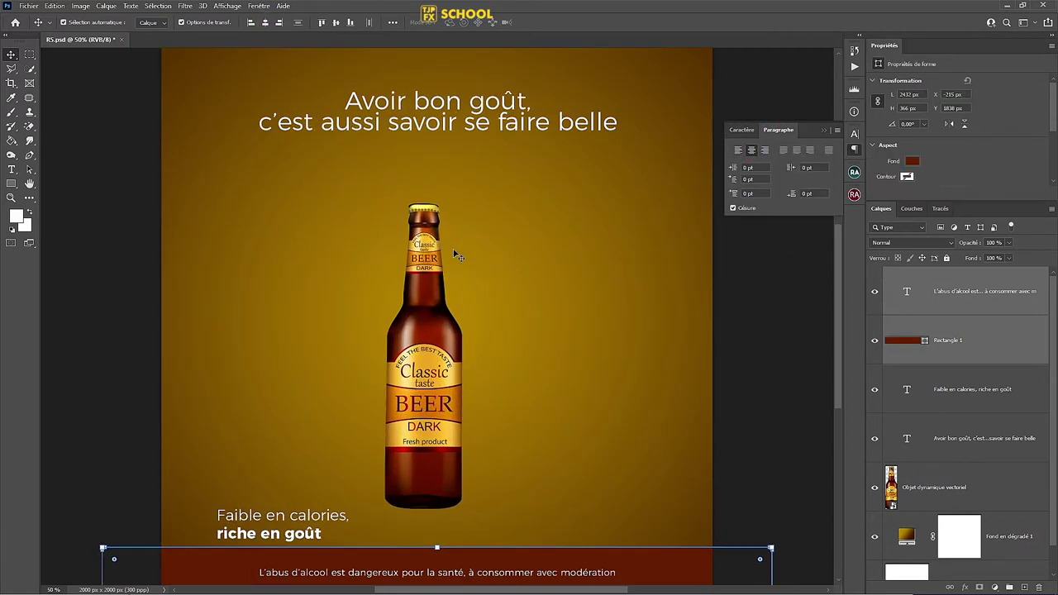
key("ctrl+plus")
left_click_drag(839, 258, 840, 351)
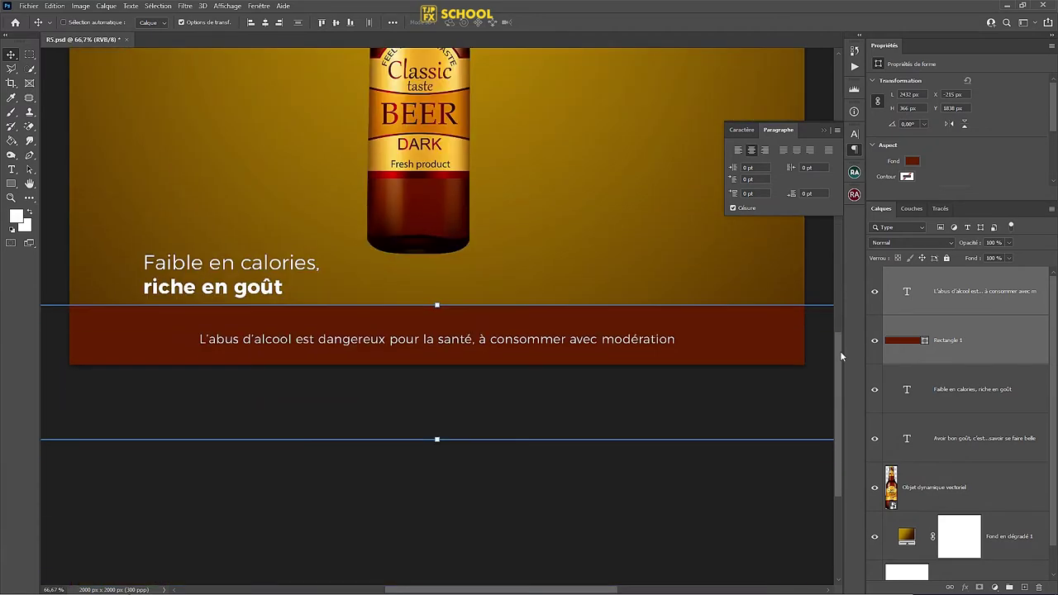
left_click(742, 131)
left_click(836, 174)
left_click(819, 280)
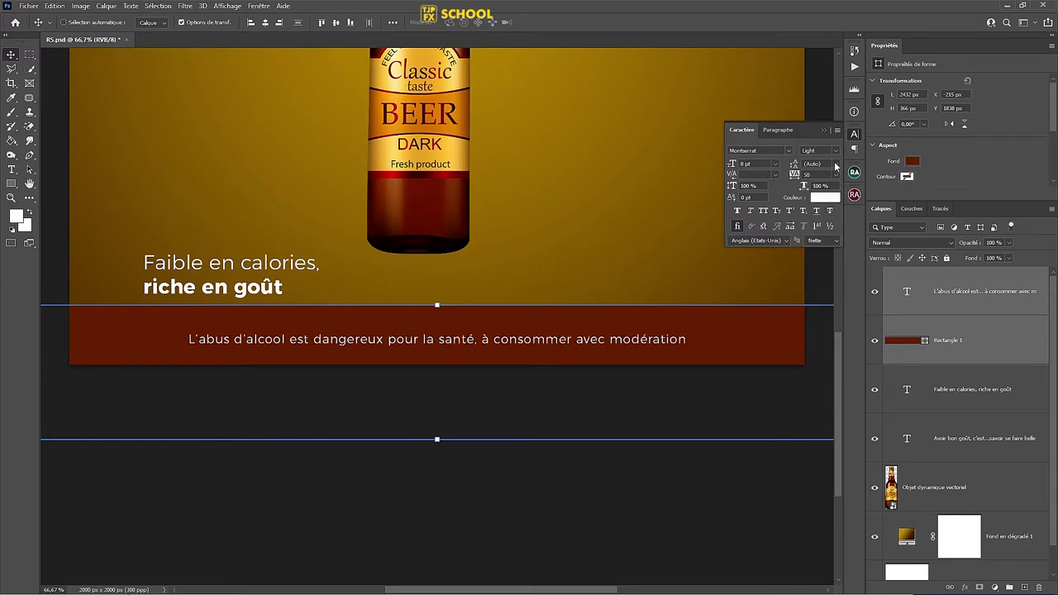
left_click(836, 175)
left_click(820, 291)
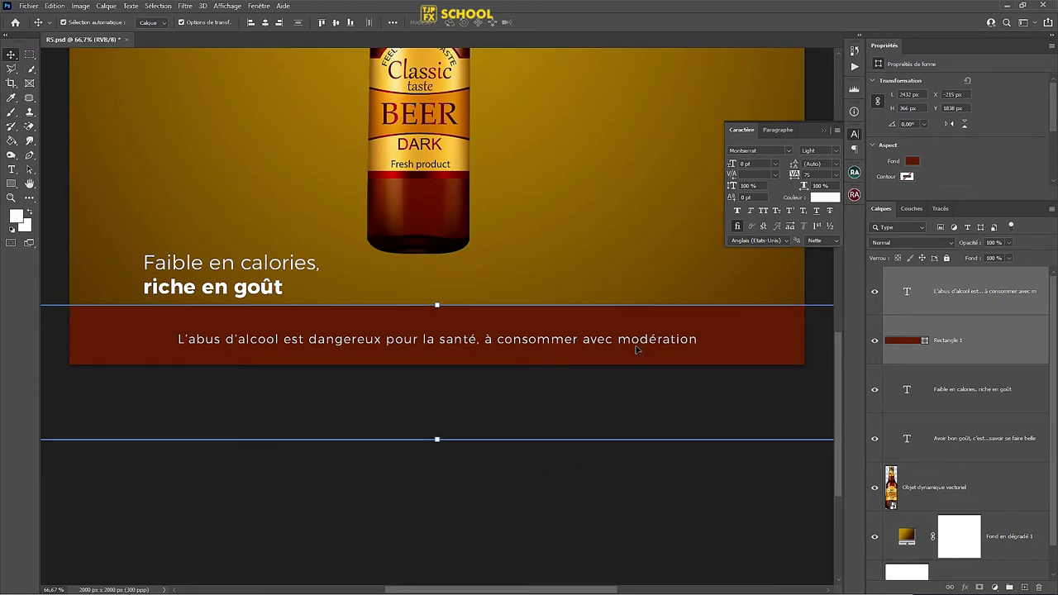
key("ctrl")
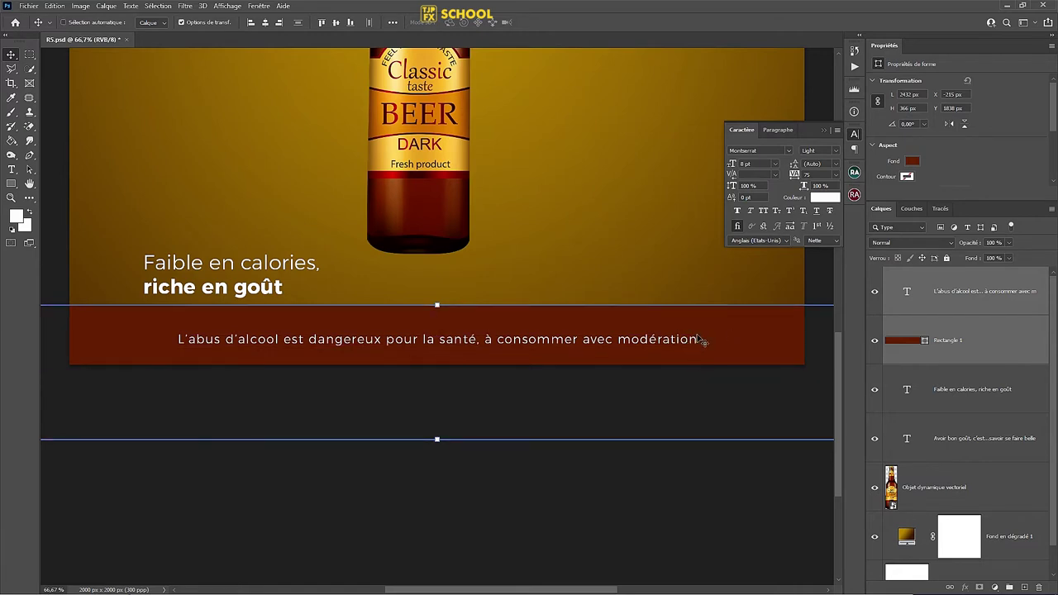
left_click(991, 303)
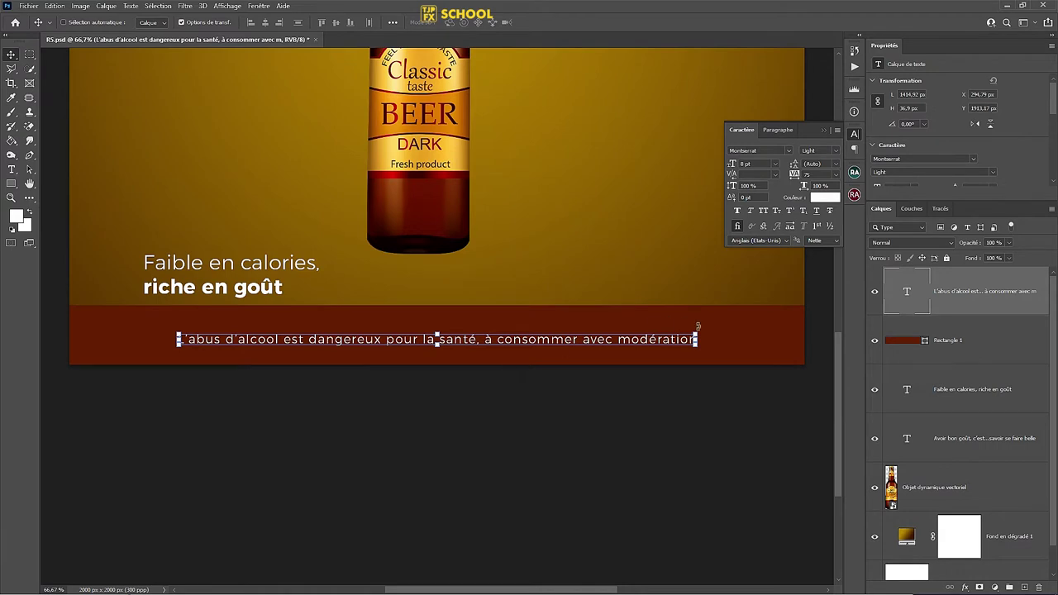
Step: Stretch the warning text to 10.11 pt across the band and make it Thin with faux bold
left_click_drag(697, 329, 765, 313)
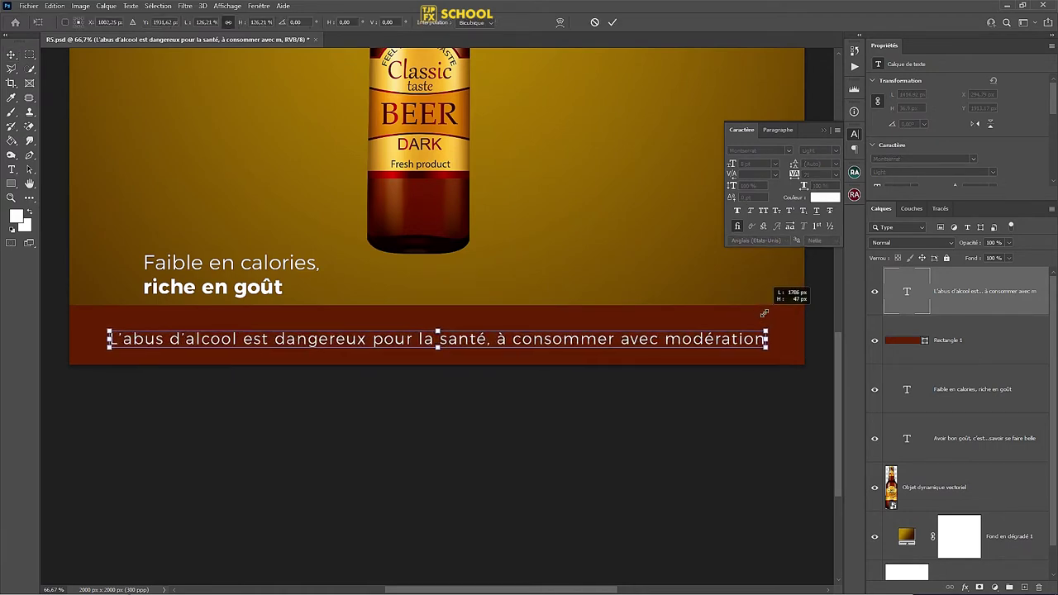
key("Return")
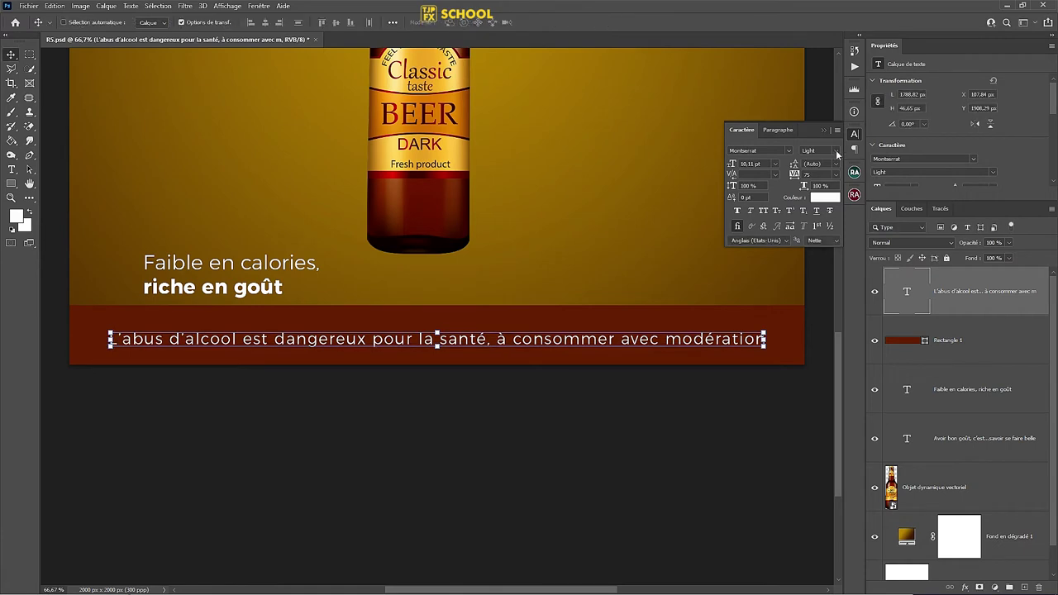
left_click(835, 151)
left_click(834, 172)
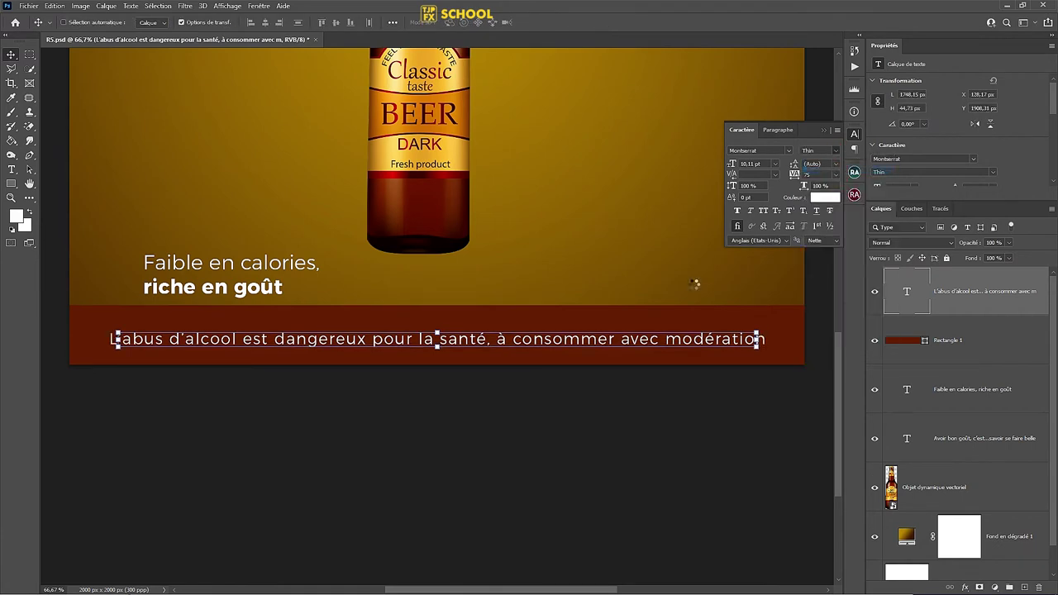
left_click(738, 211)
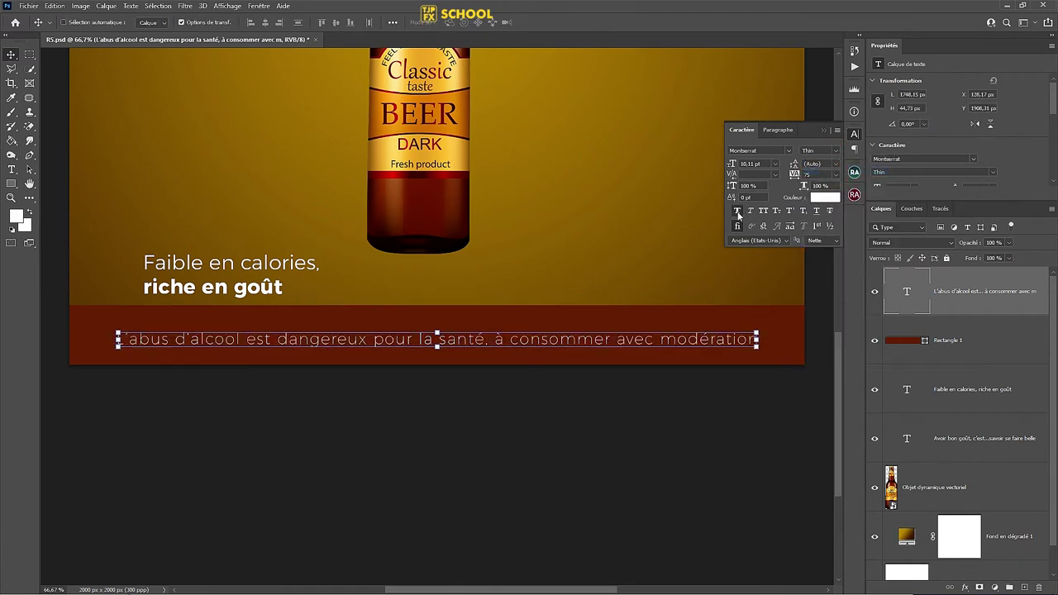
Step: Save the poster with Ctrl+S, then zoom out and back in to 50%
key("ctrl+0")
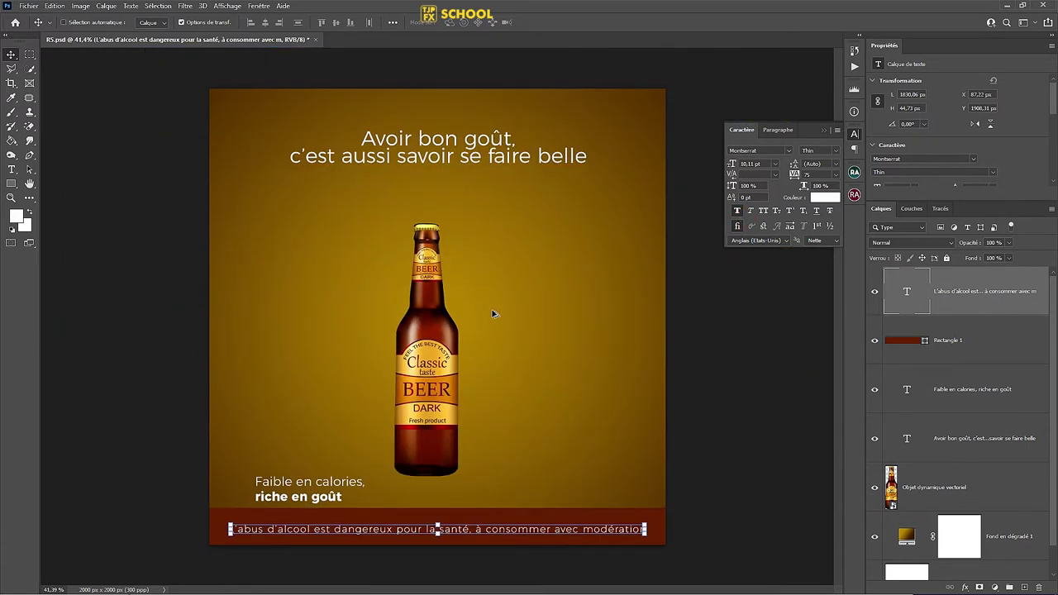
key("ctrl+s")
key("ctrl+minus")
key("ctrl+minus")
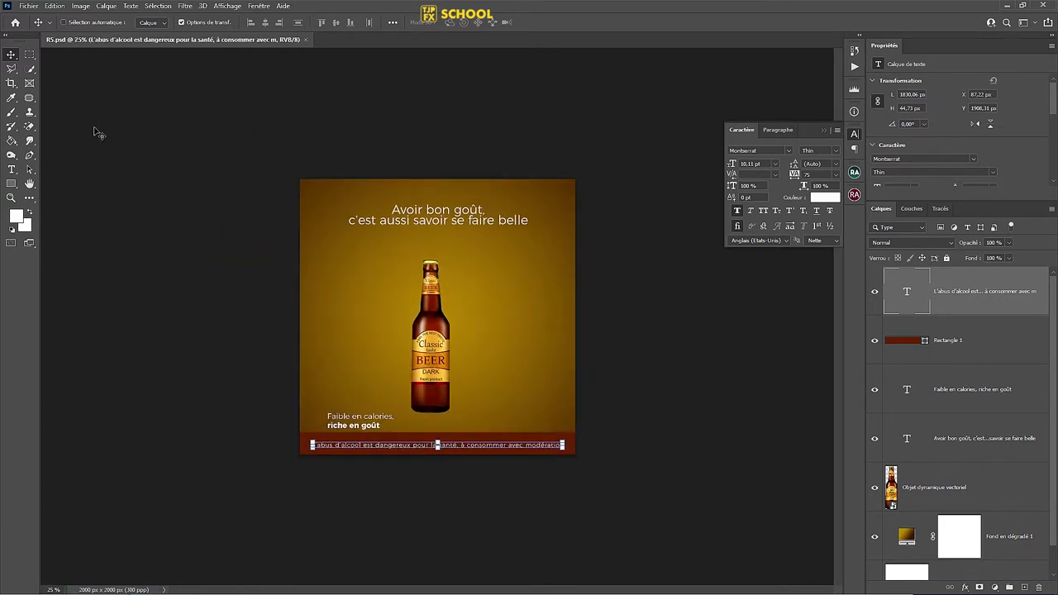
key("ctrl+minus")
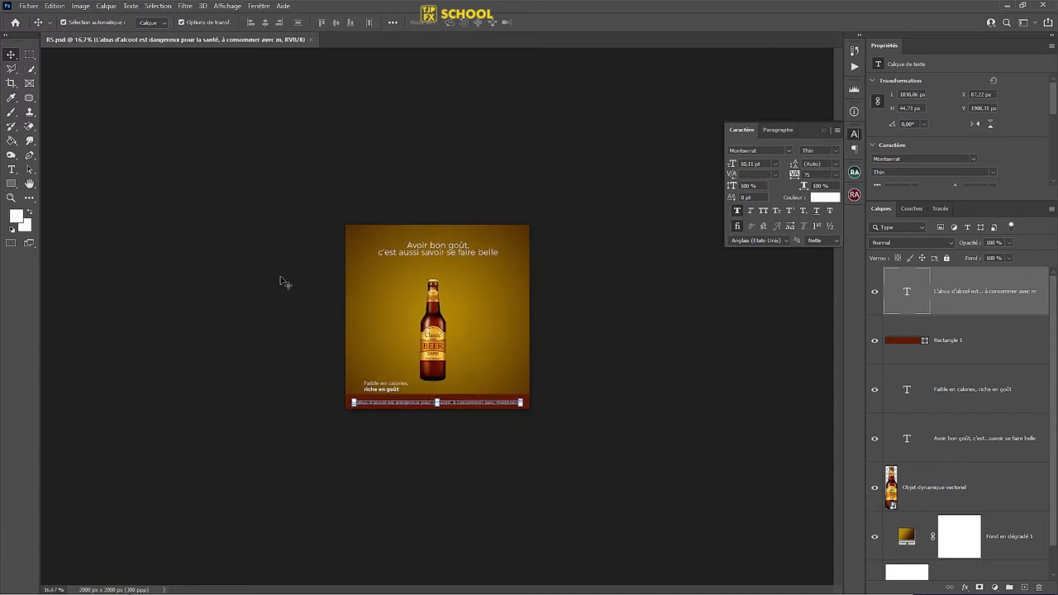
key("ctrl+plus")
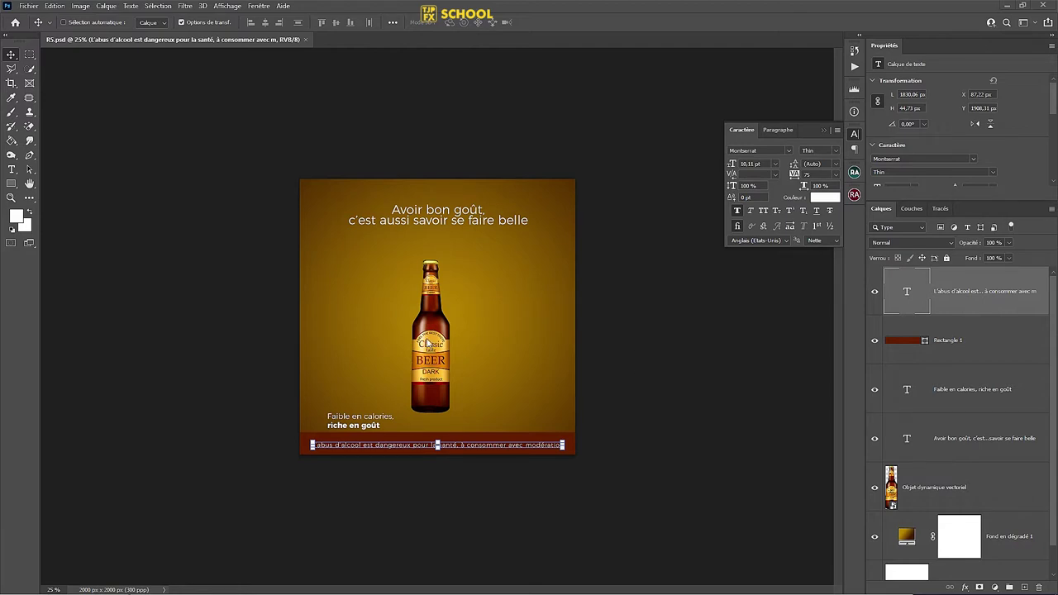
key("ctrl+plus")
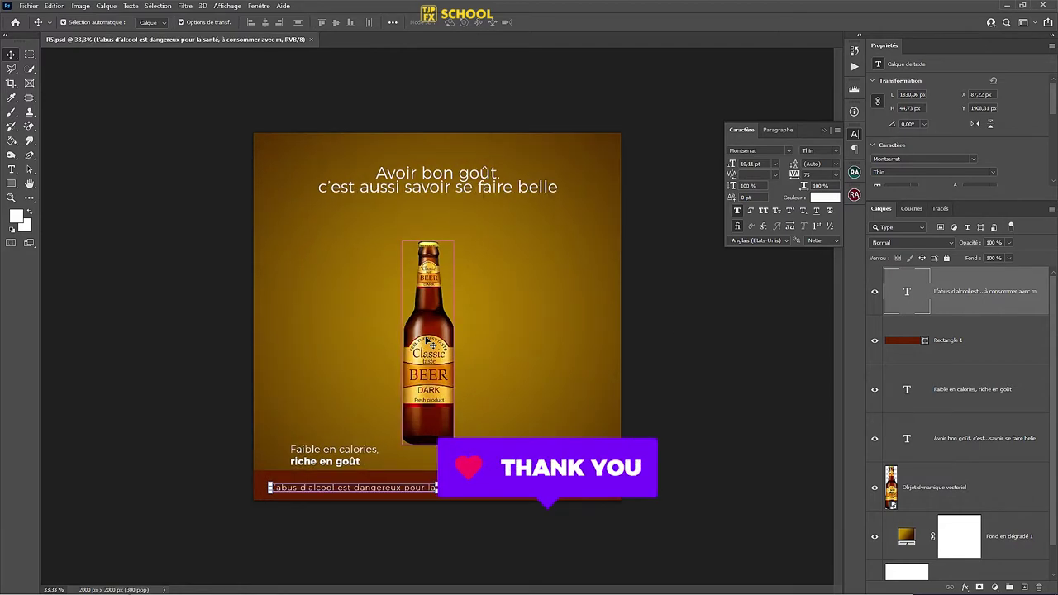
key("ctrl+plus")
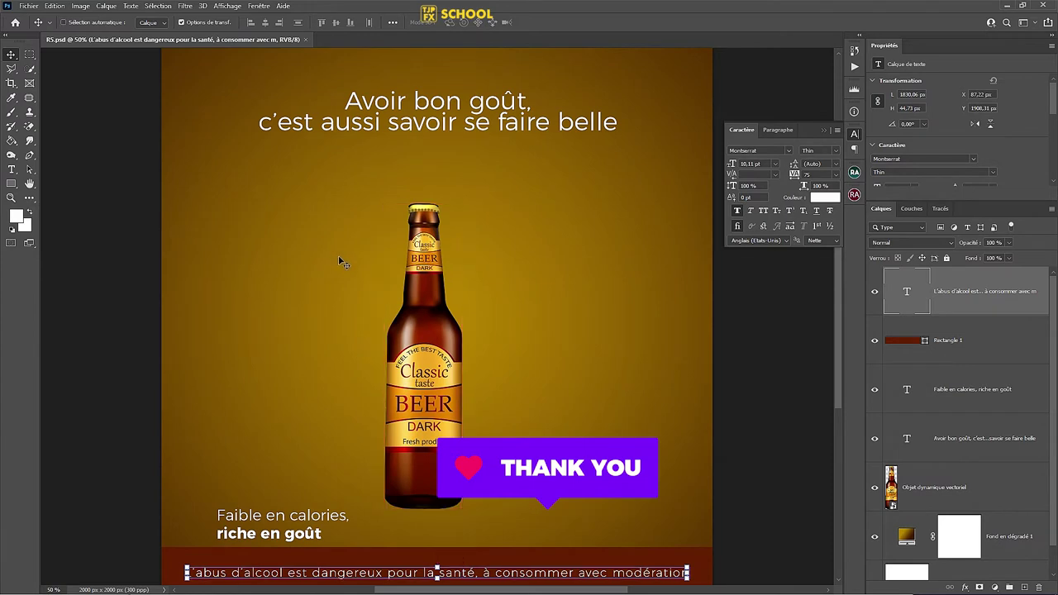
Step: Draw a white circle left of the bottle and scale it down to 264 × 264 px
left_click(18, 185)
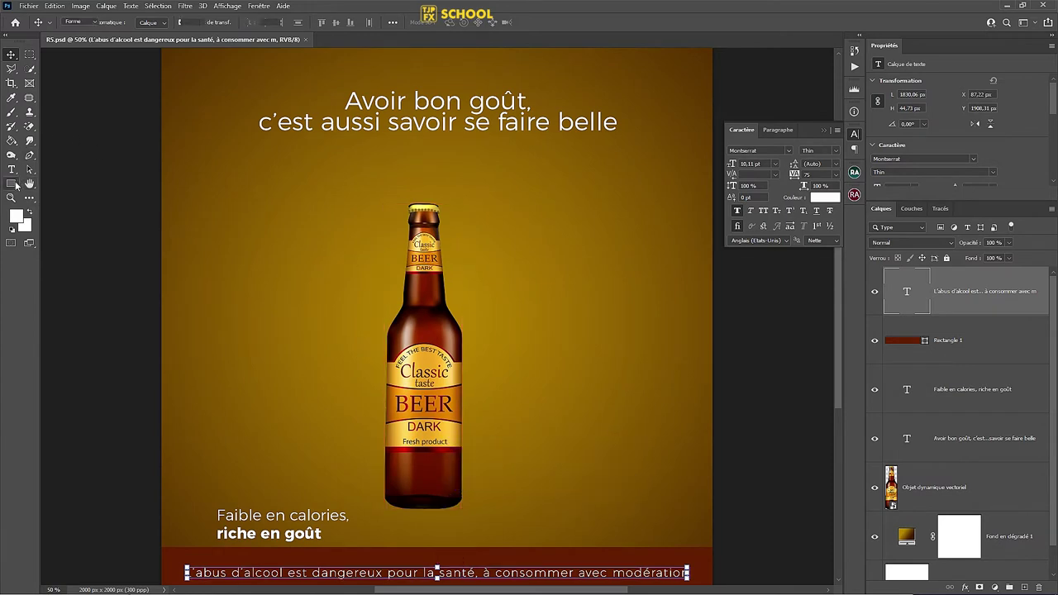
left_click(67, 193)
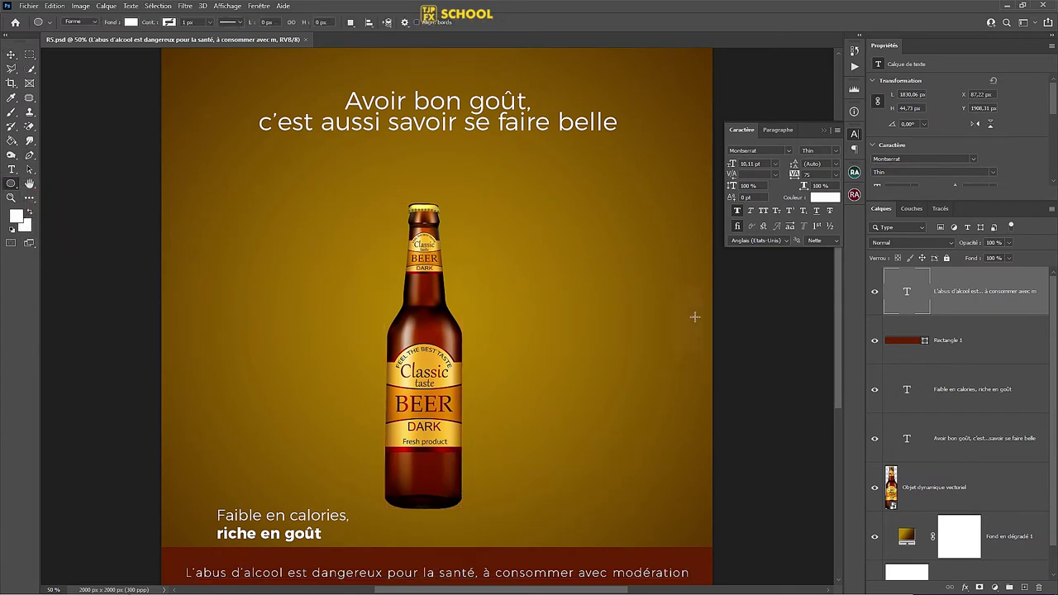
left_click_drag(245, 203, 334, 313)
left_click_drag(333, 312, 327, 311)
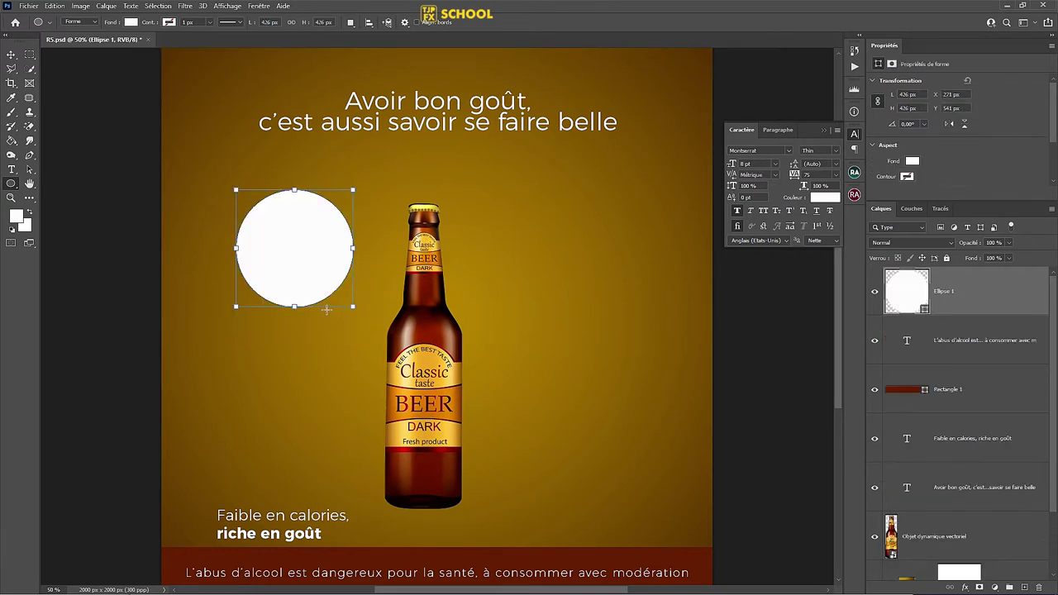
key("v")
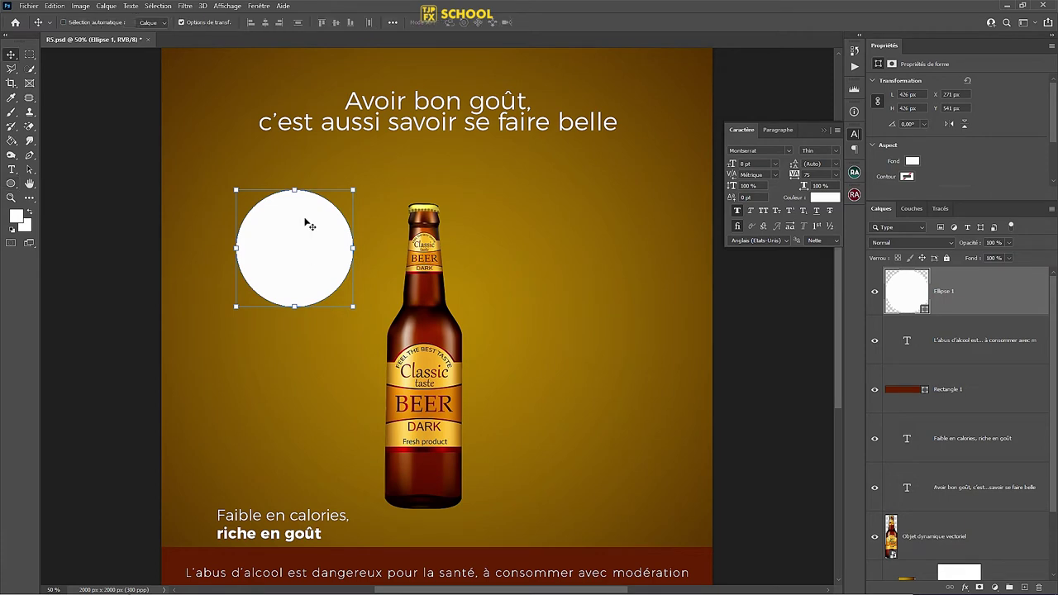
left_click_drag(354, 188, 329, 209)
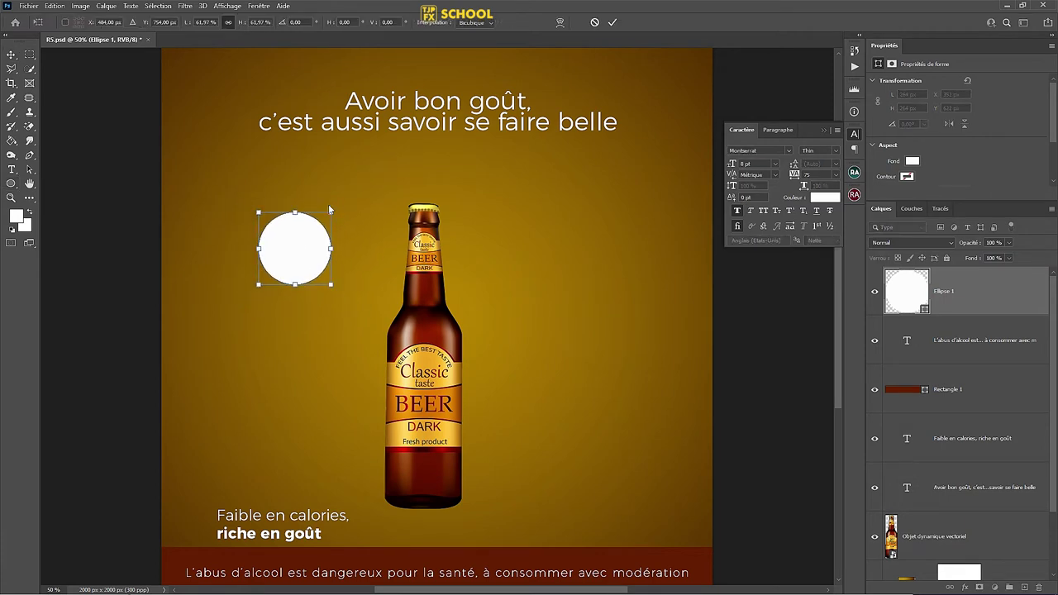
left_click(614, 23)
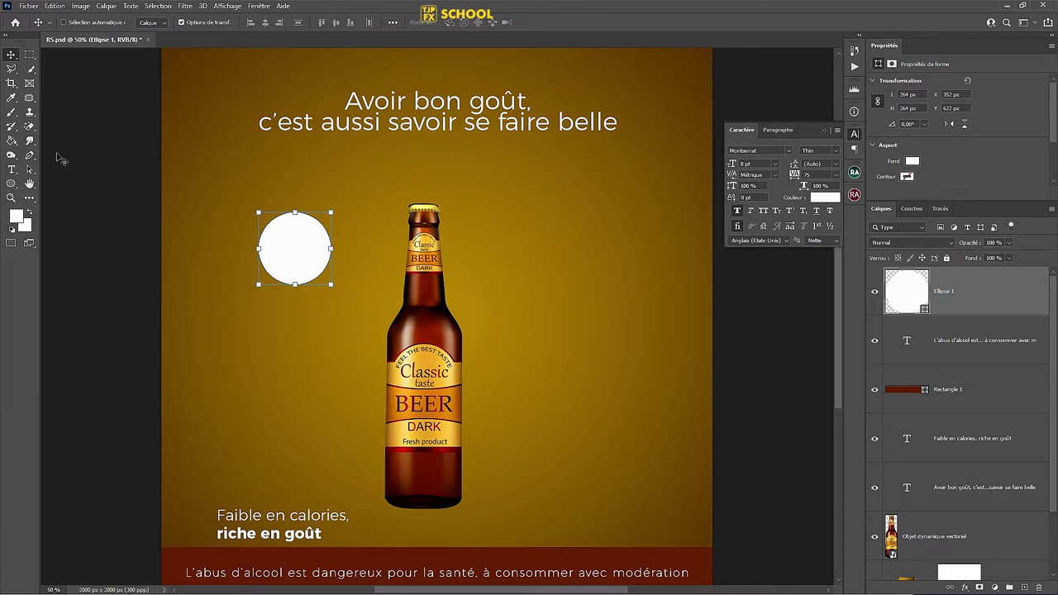
left_click(12, 171)
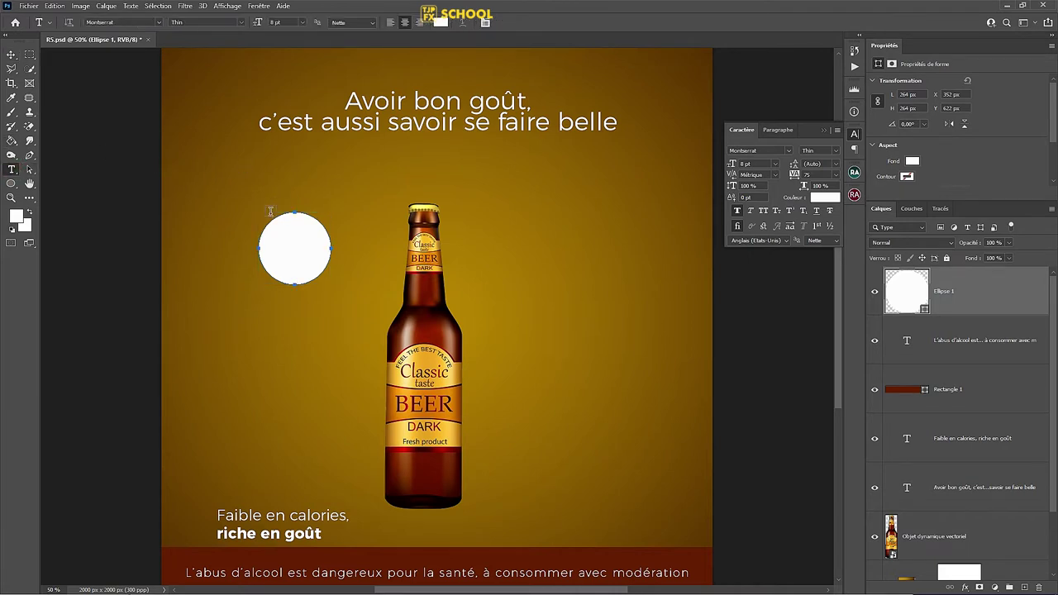
Step: Type 'Nouvelle Bouteille' along the white circle's edge and commit it
scroll(270, 212, "up", 1)
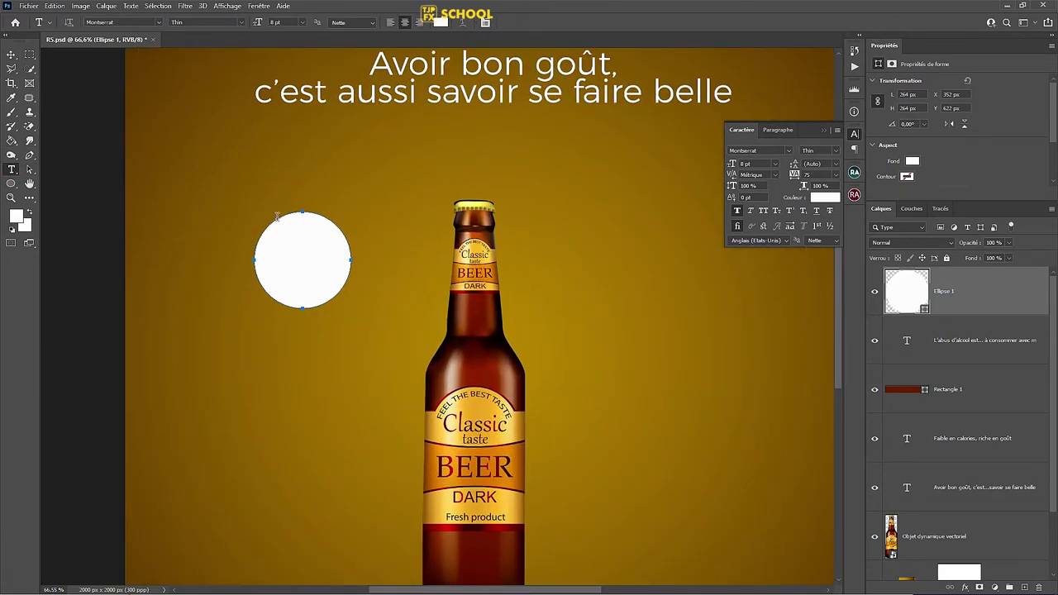
left_click(280, 218)
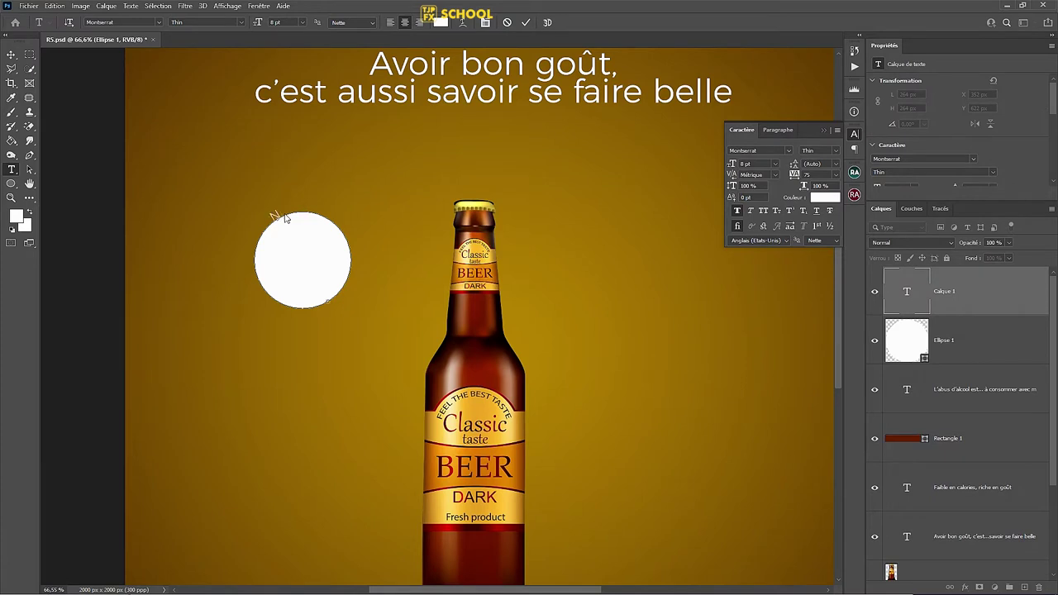
type("ouvell")
type("e")
type("Bo")
type("u")
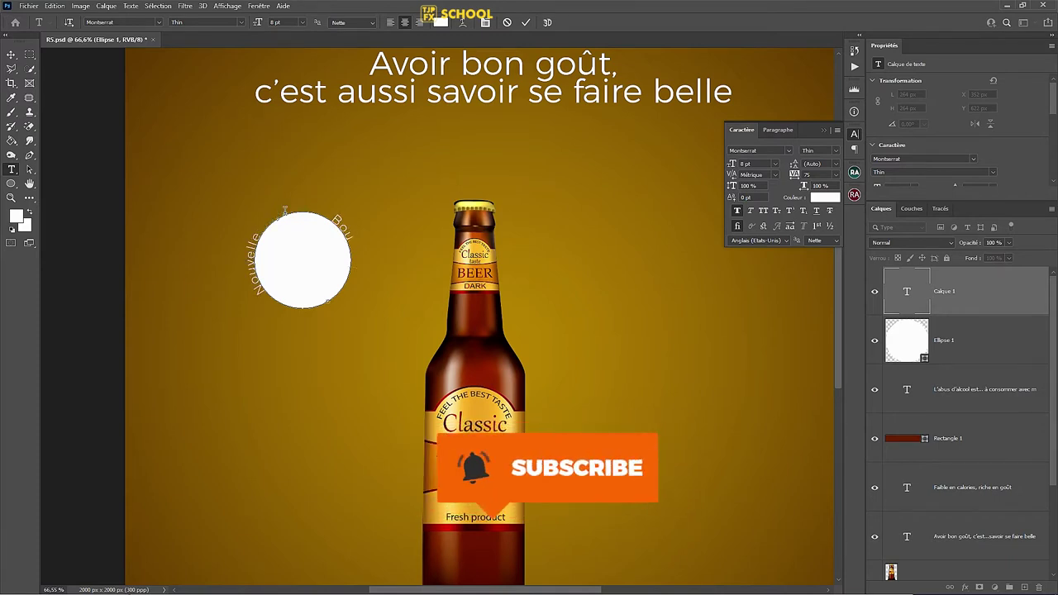
type("teil")
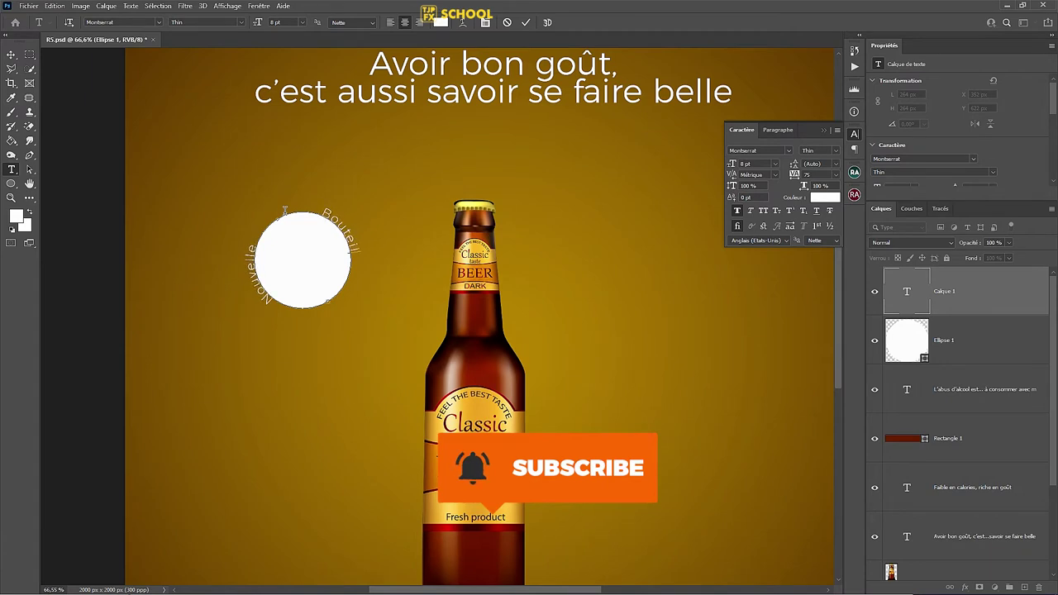
type("le")
key("ctrl+Return")
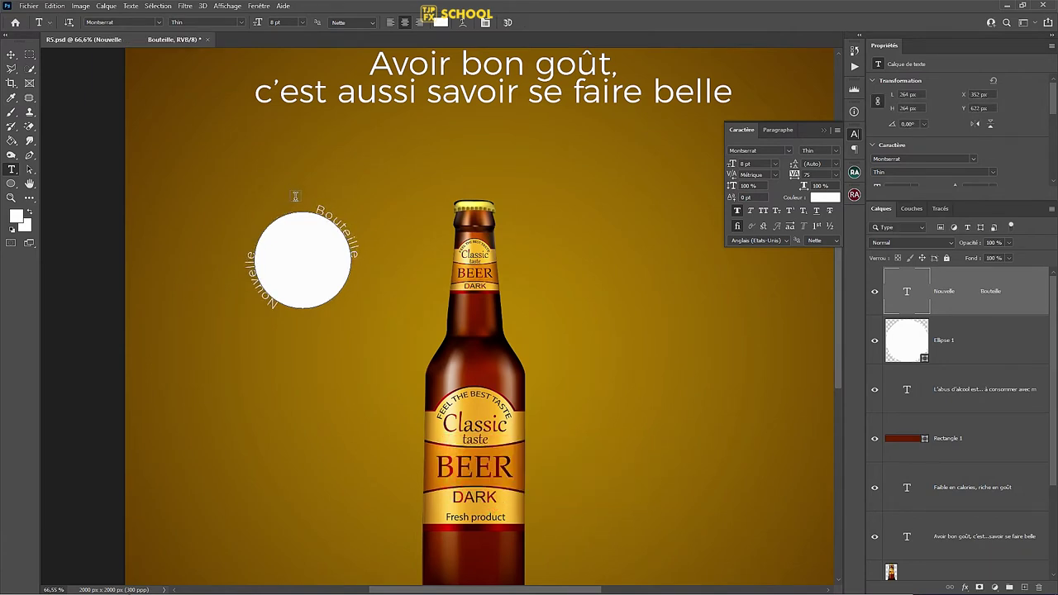
Step: Make the curved text Bold and shrink the white circle slightly
left_click(836, 150)
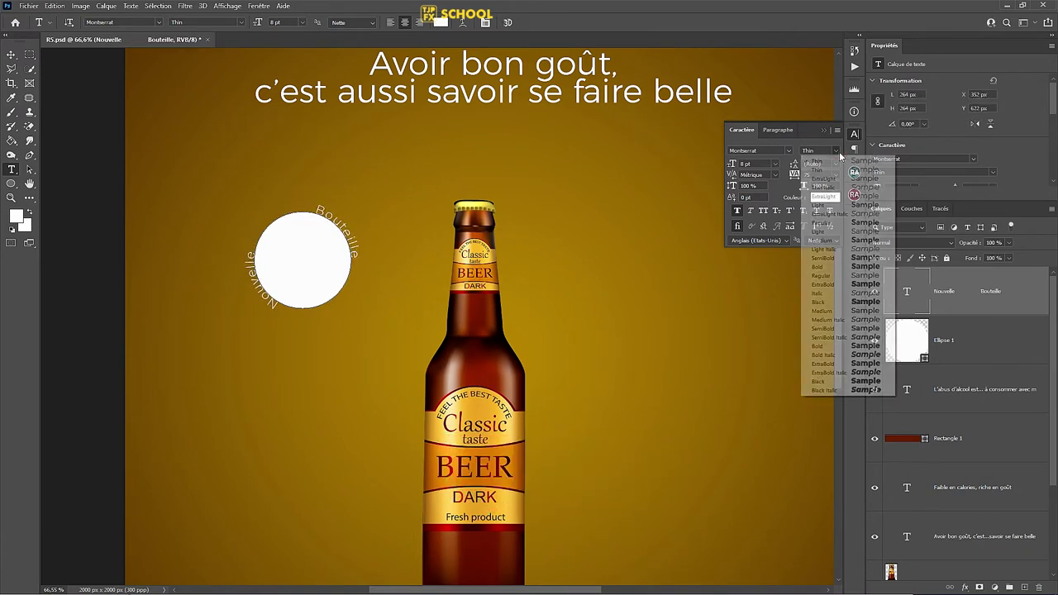
left_click(837, 269)
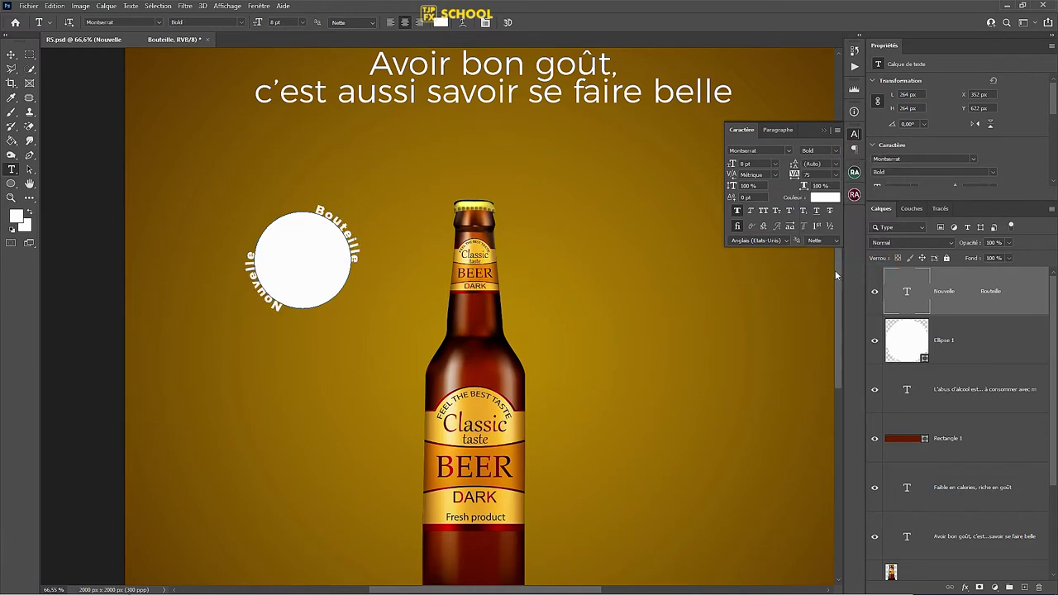
left_click(906, 351)
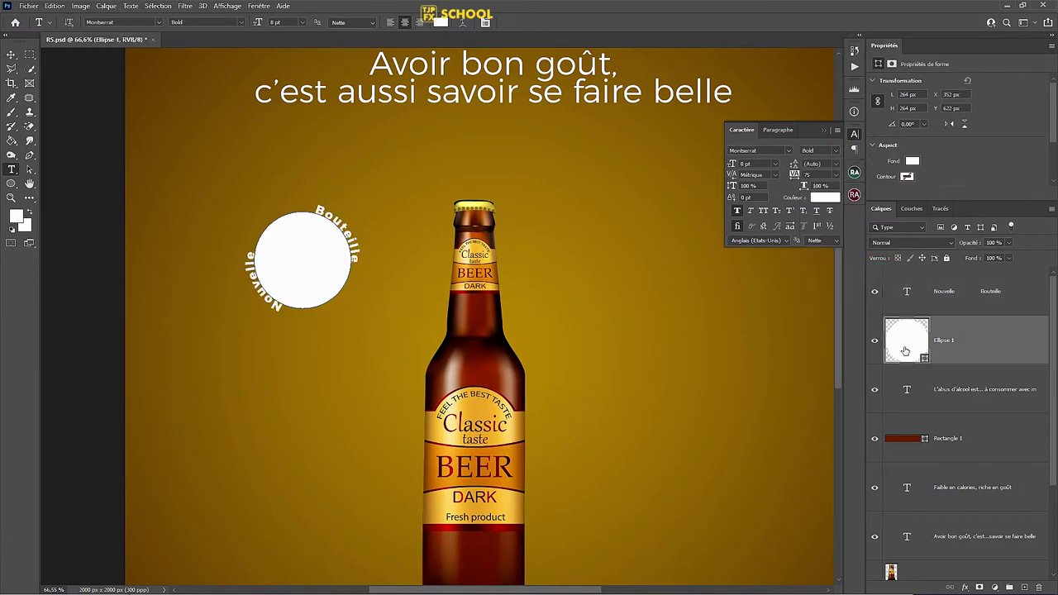
key("ctrl+t")
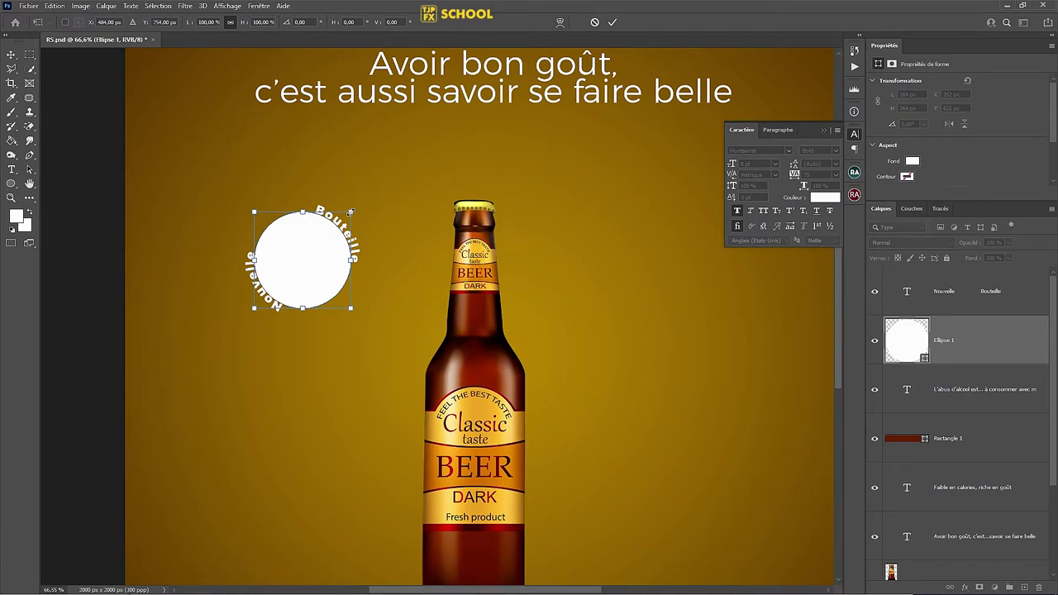
left_click_drag(351, 212, 342, 220)
key("Return")
Step: Give the curved text tracking 0 and 11 pt, then scale it down to about 9.84 pt
key("t")
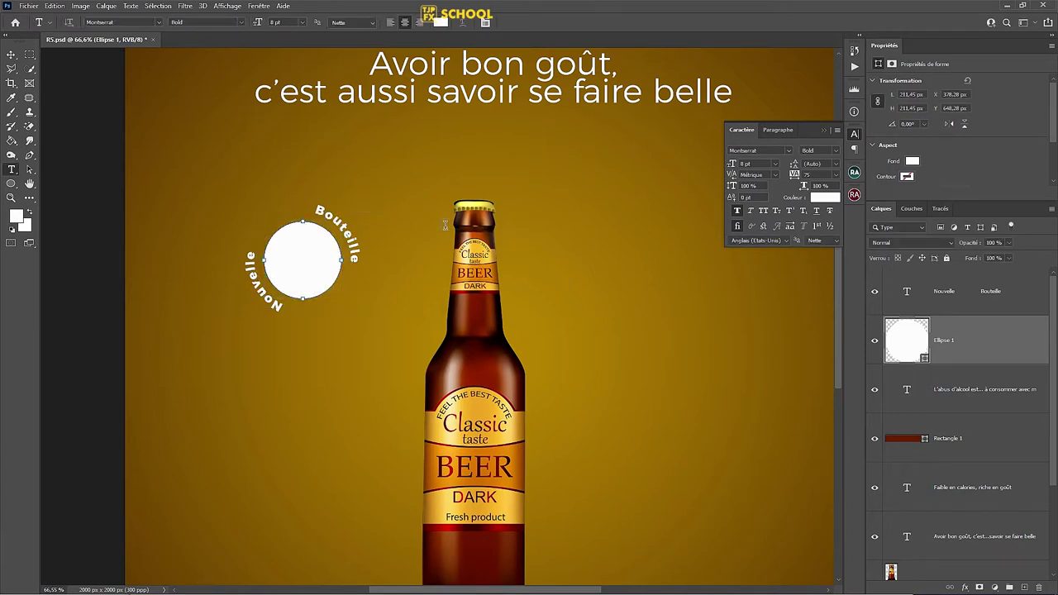
key("v")
left_click(1034, 300)
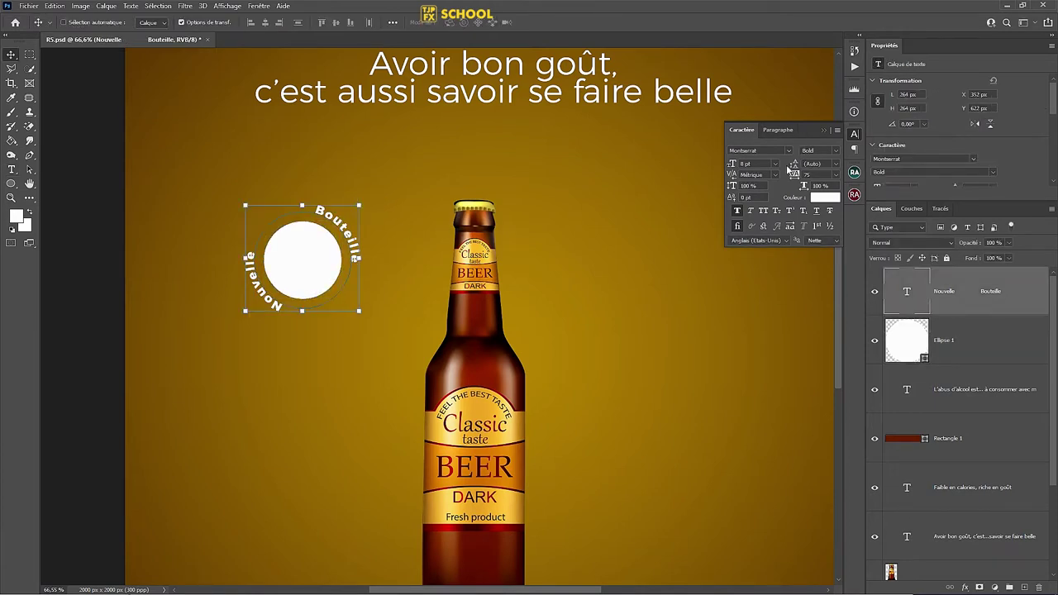
left_click(776, 163)
left_click(758, 229)
key("ctrl+z")
left_click(836, 176)
left_click(823, 236)
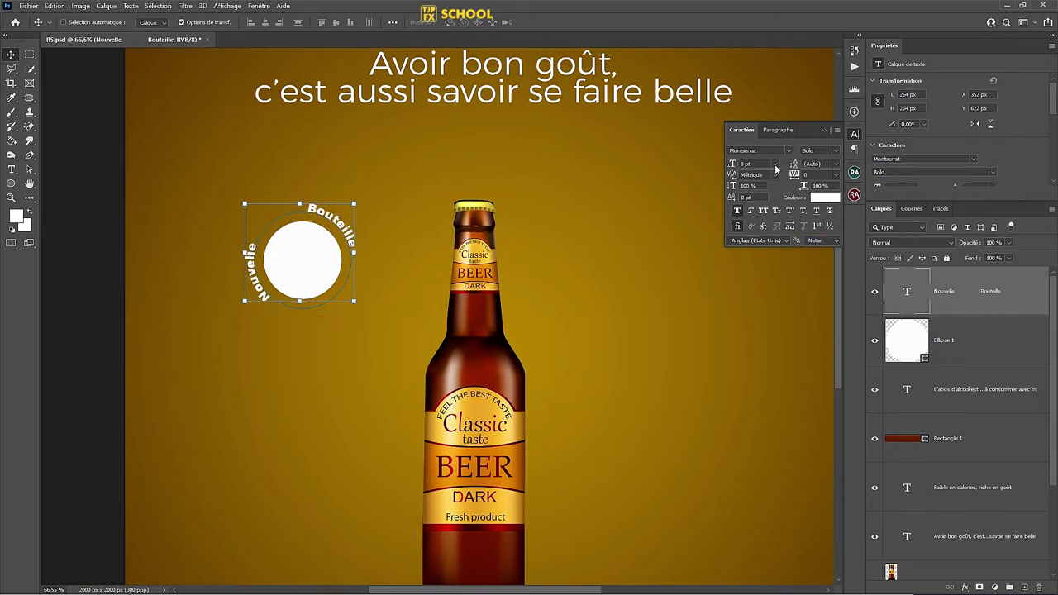
left_click(776, 165)
left_click(777, 225)
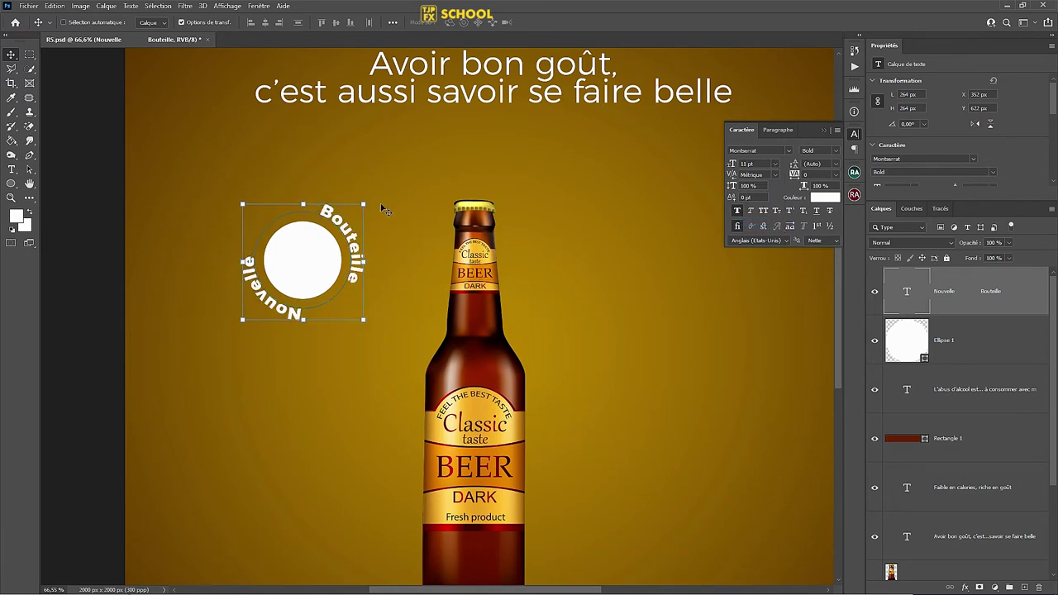
left_click_drag(365, 203, 356, 205)
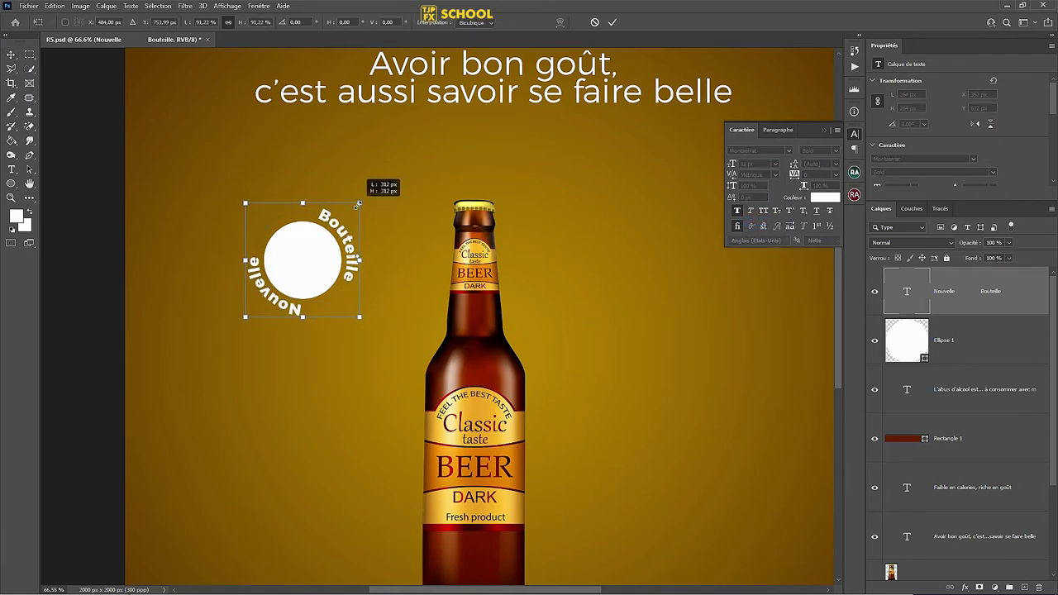
key("Return")
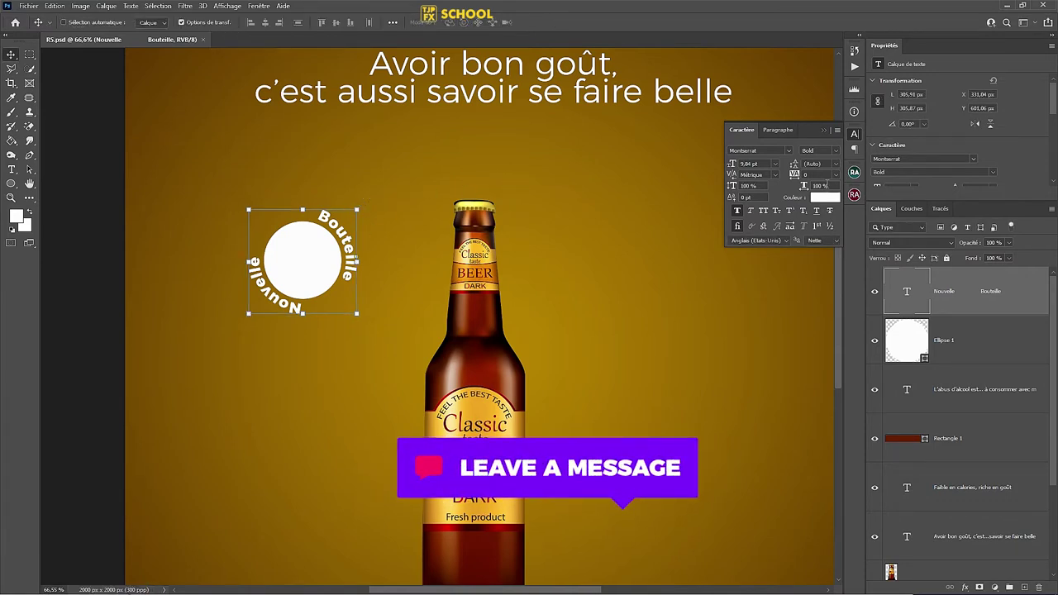
Step: Duplicate the white circle, enlarge the lower copy and fill it with the bottle's dark brown
left_click(987, 352)
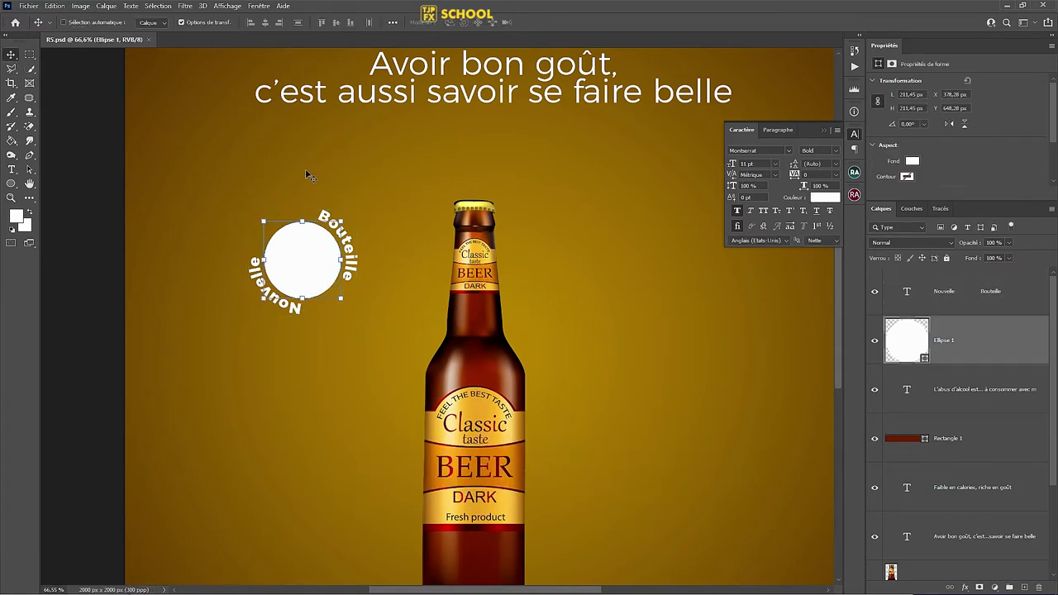
left_click_drag(1027, 346, 1025, 587)
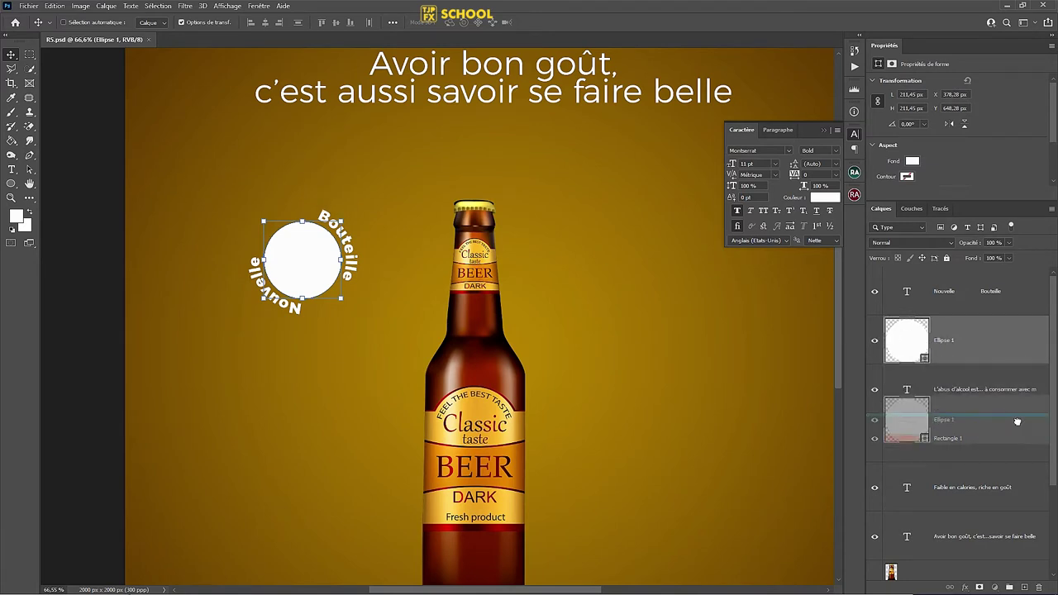
left_click(973, 401)
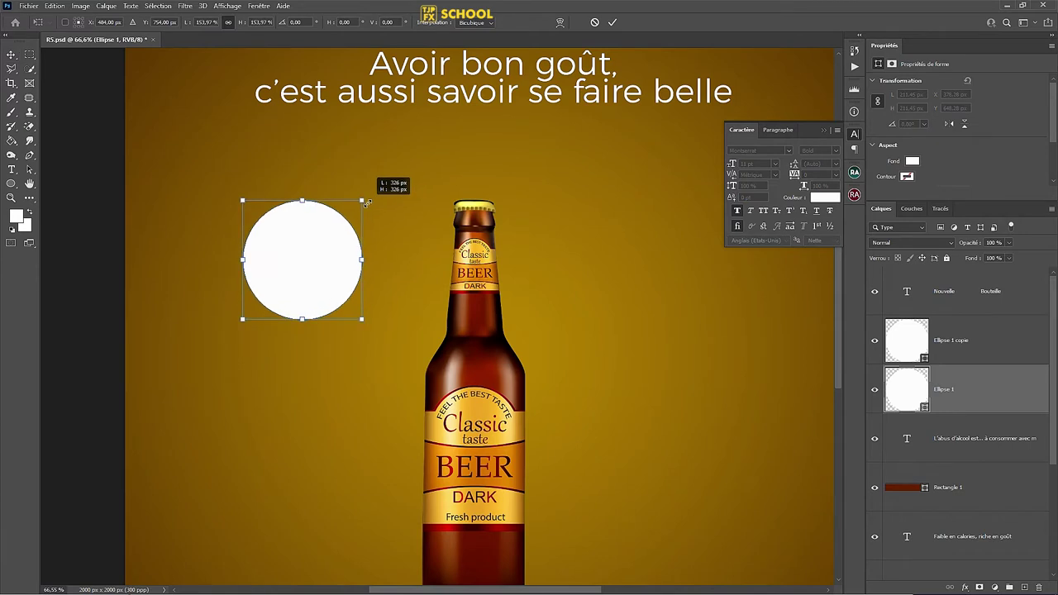
left_click_drag(341, 220, 361, 200)
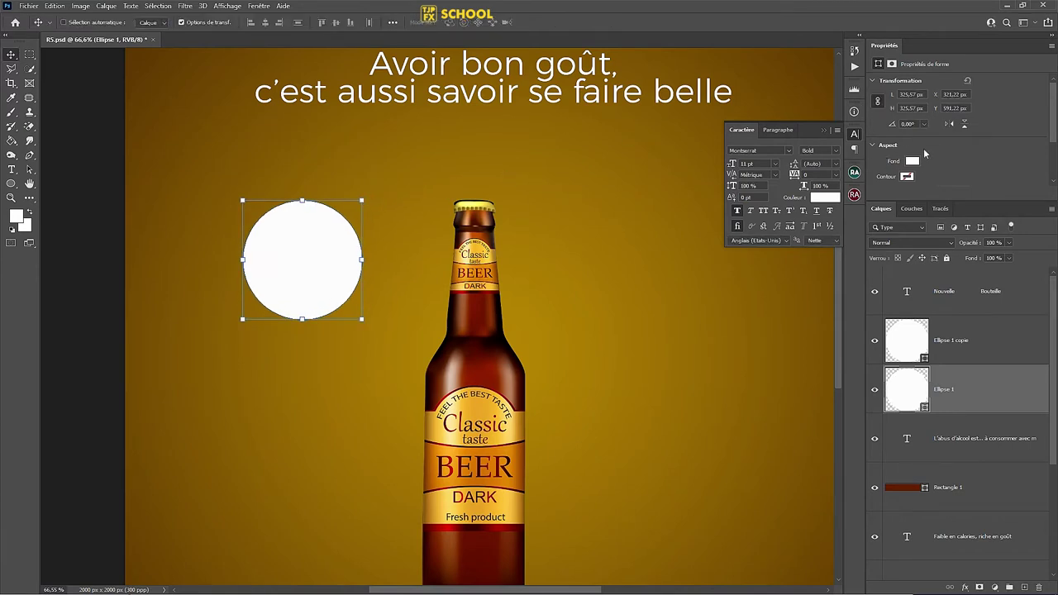
left_click(913, 161)
left_click(1019, 183)
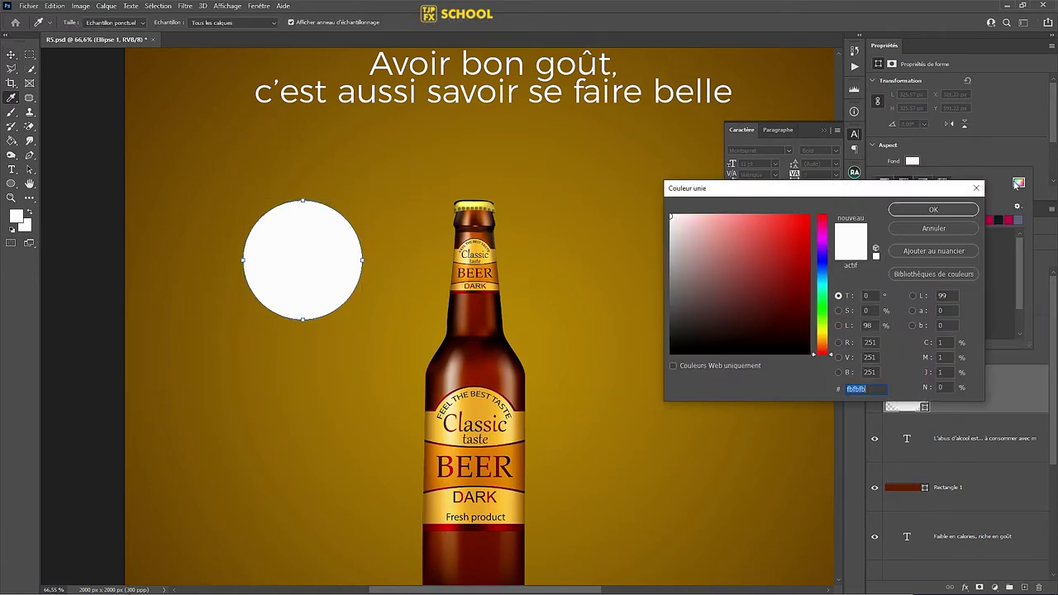
left_click(452, 348)
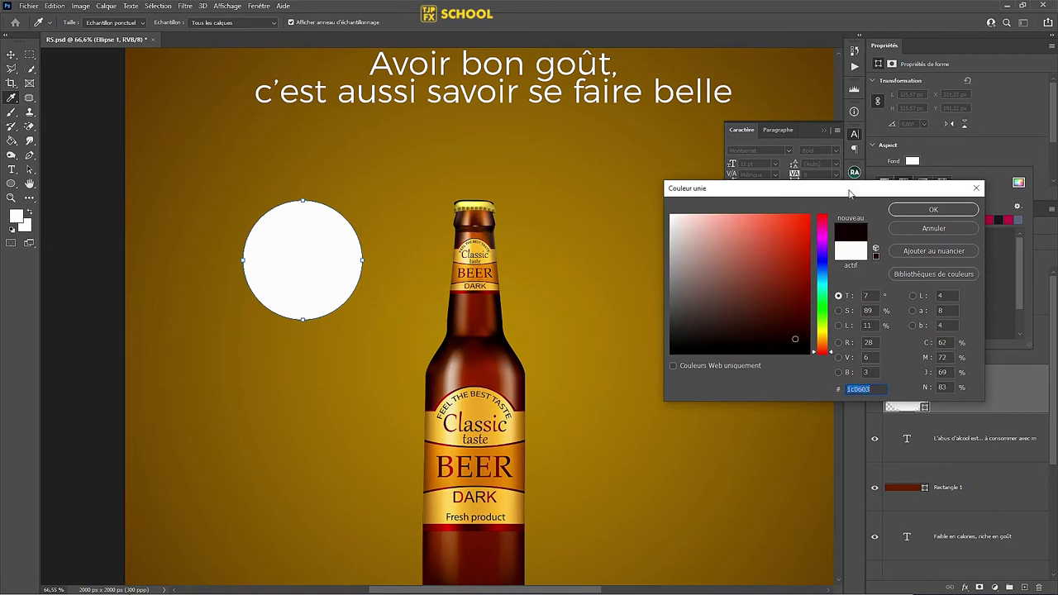
left_click(934, 209)
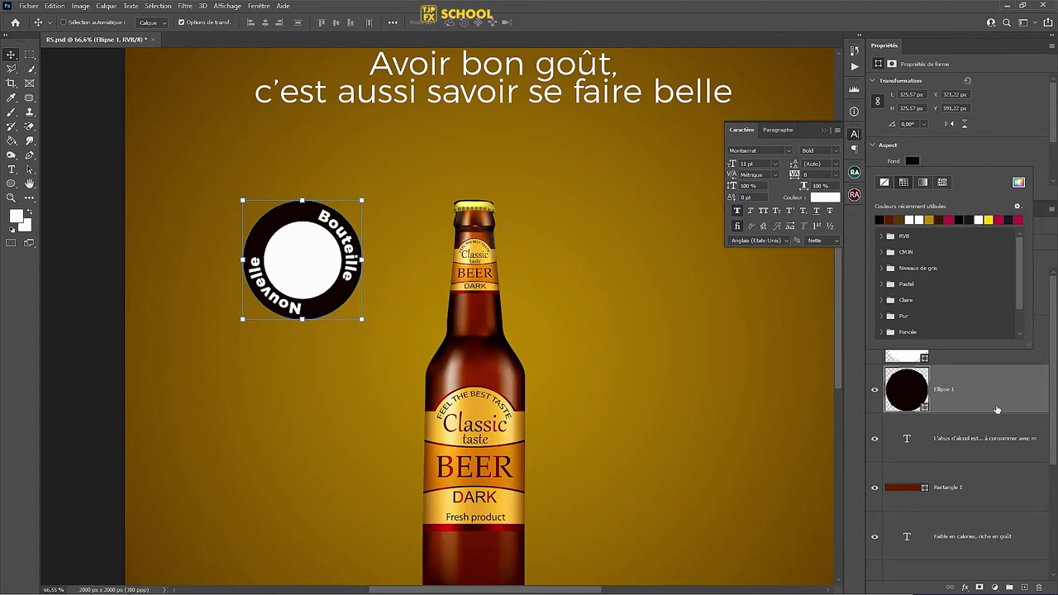
left_click(1016, 132)
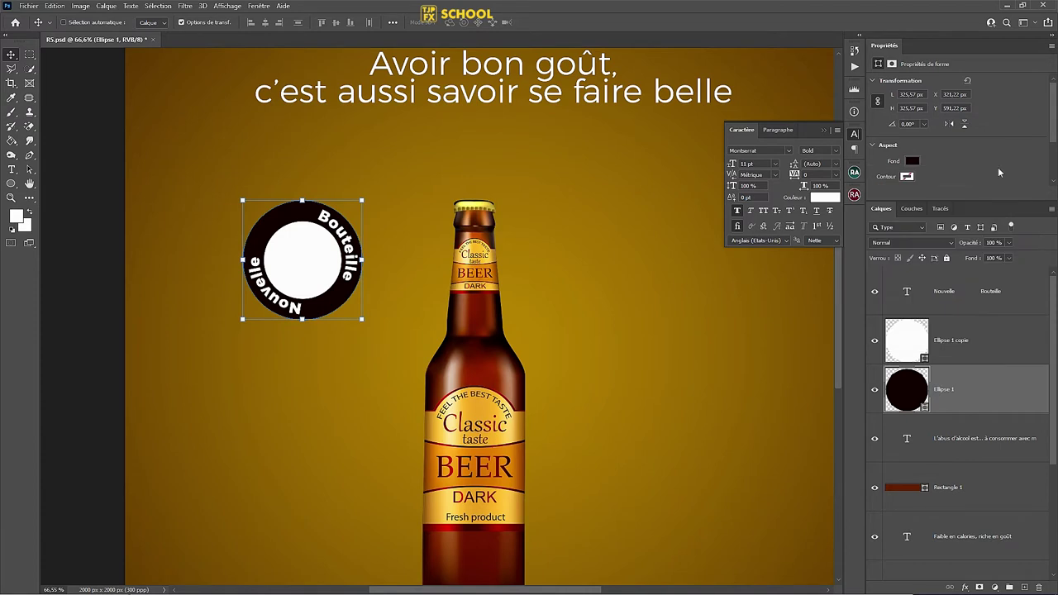
Step: Give the brown circle a thick white outline to form the badge ring
left_click(907, 176)
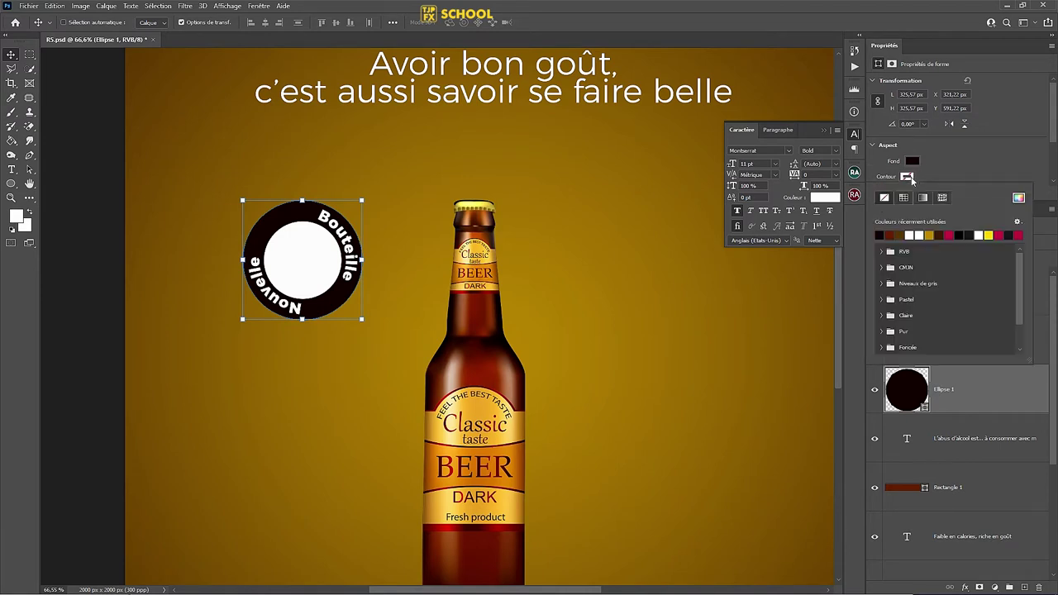
left_click(919, 234)
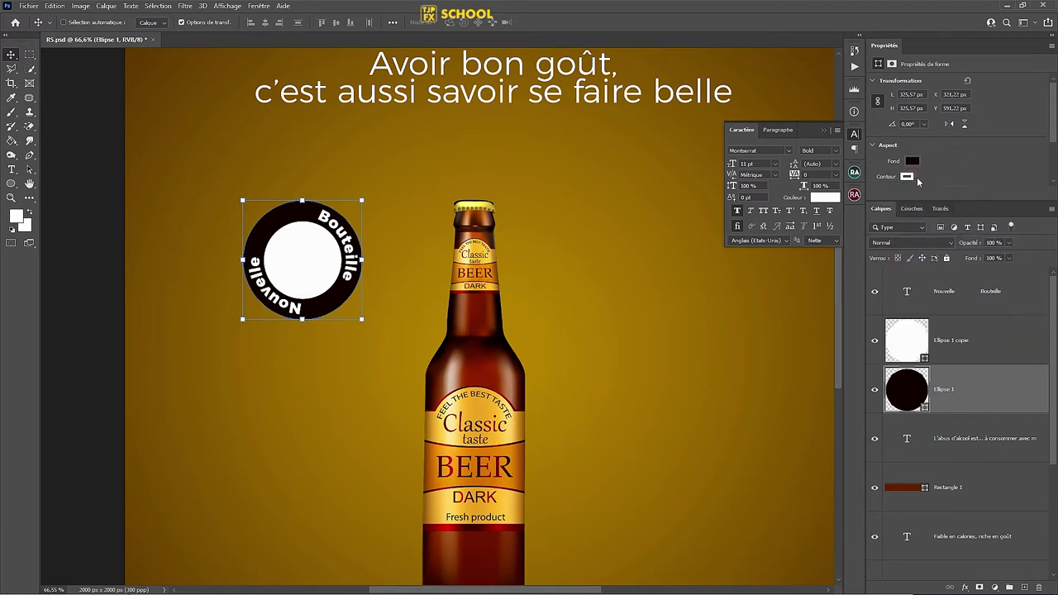
left_click(929, 173)
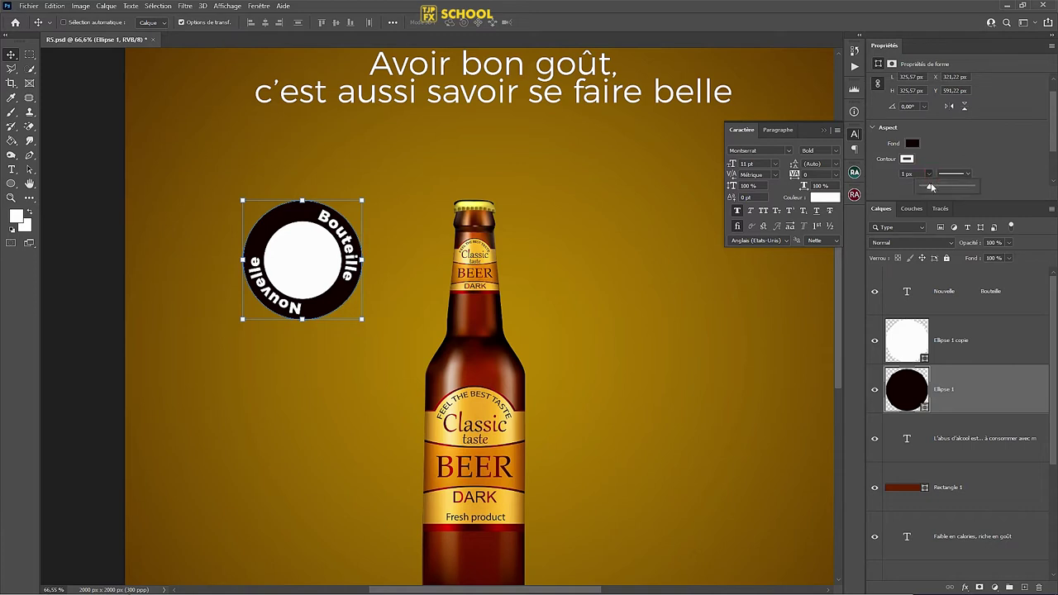
left_click_drag(928, 188, 930, 189)
left_click_drag(930, 188, 929, 188)
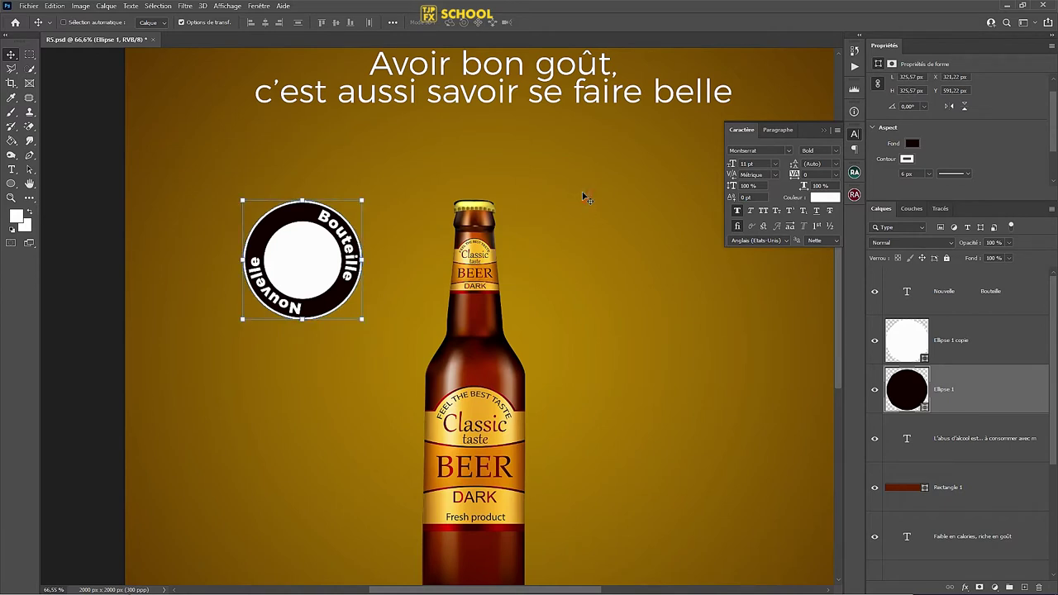
Step: Add a '50 cl' text line to the right of the bottle
left_click(11, 169)
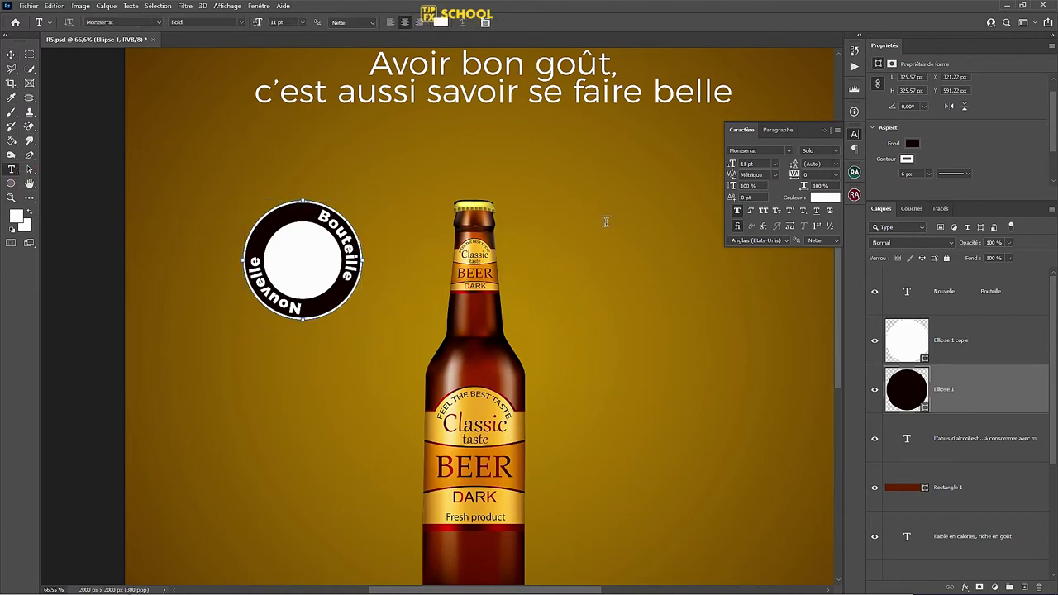
left_click(560, 218)
type("5")
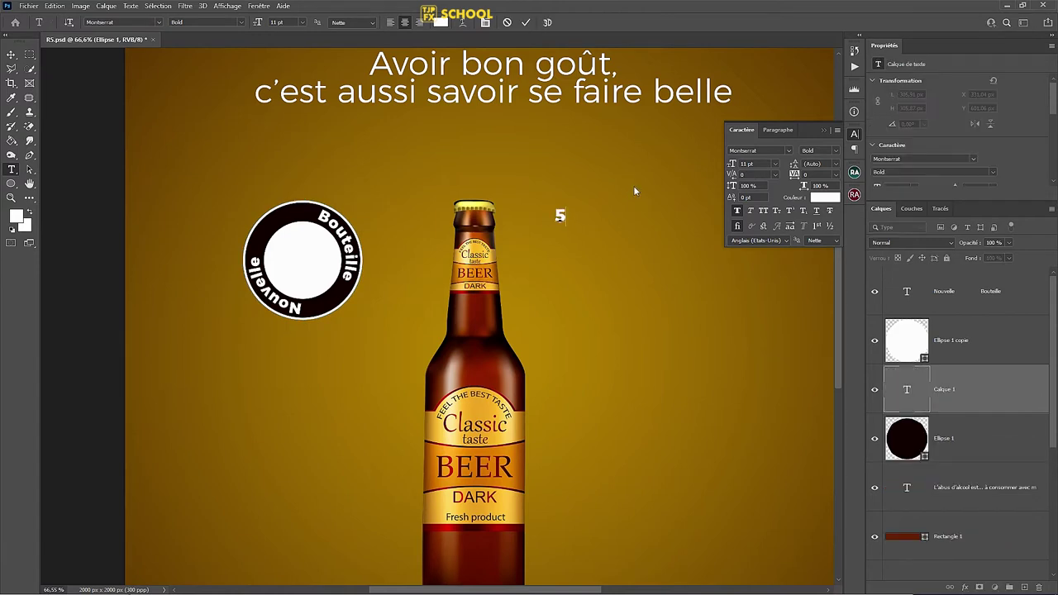
type("0")
type(" cl")
left_click(633, 185)
Step: Set the 50 cl text to Light and move it into the badge's white circle
left_click(832, 150)
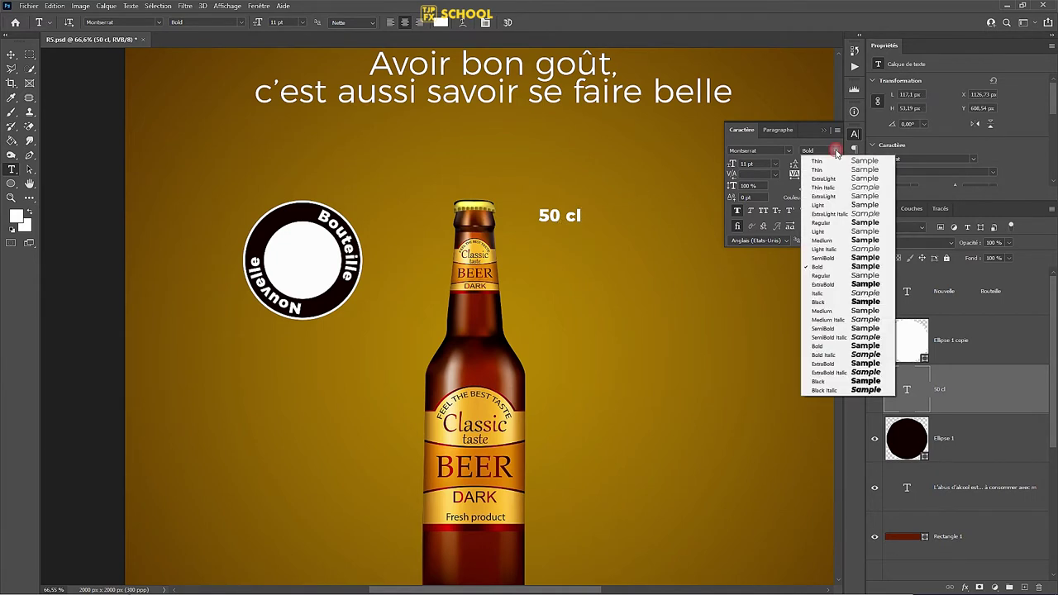
left_click(826, 205)
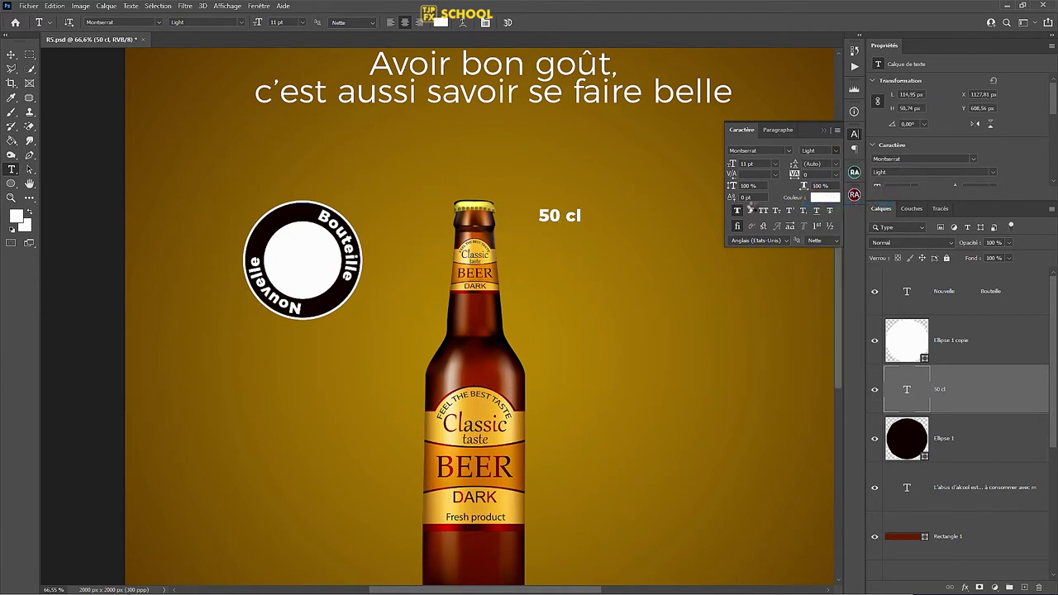
left_click(12, 54)
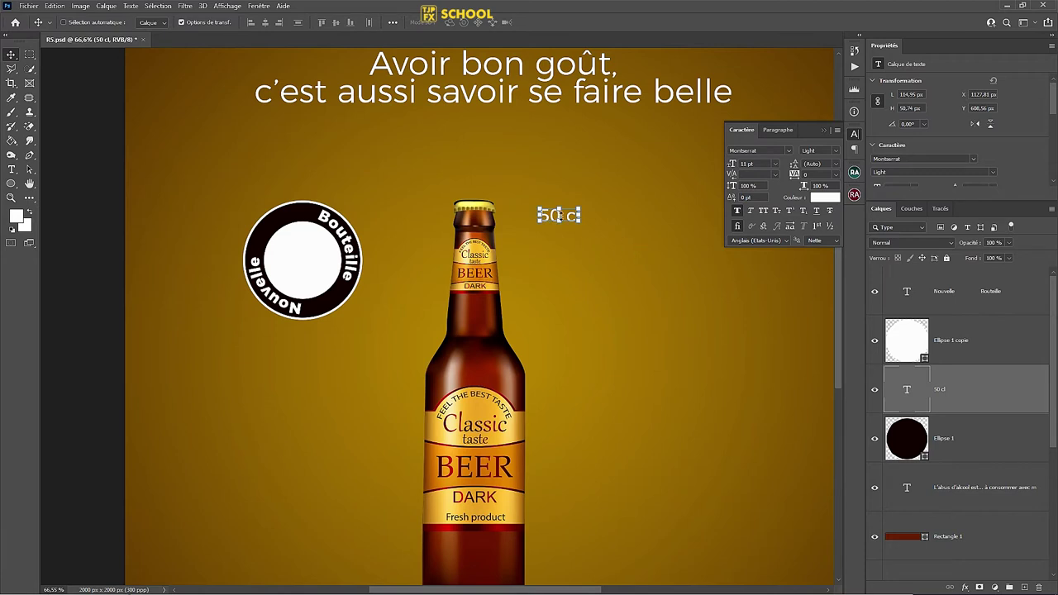
left_click(212, 23)
left_click_drag(557, 219, 301, 264)
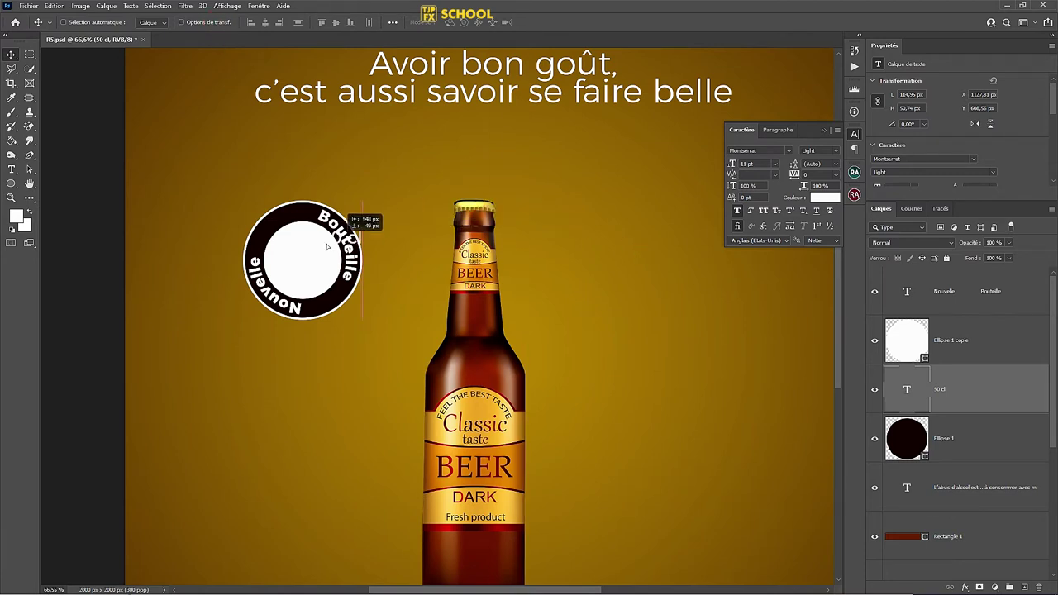
Step: Colour 50 cl with the ring's dark brown and stack it above the white circle
left_click(829, 199)
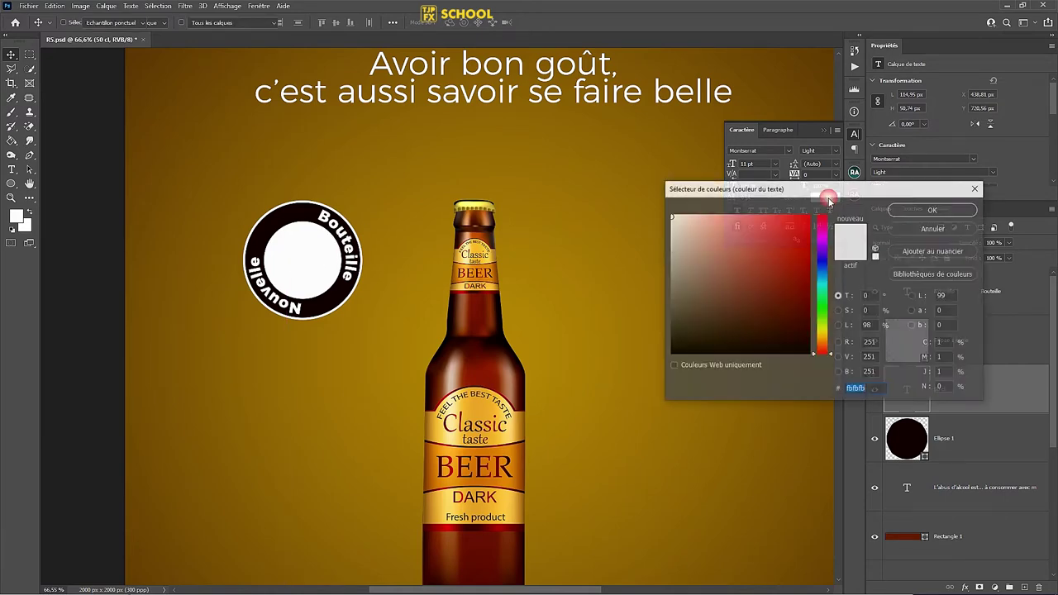
left_click(279, 211)
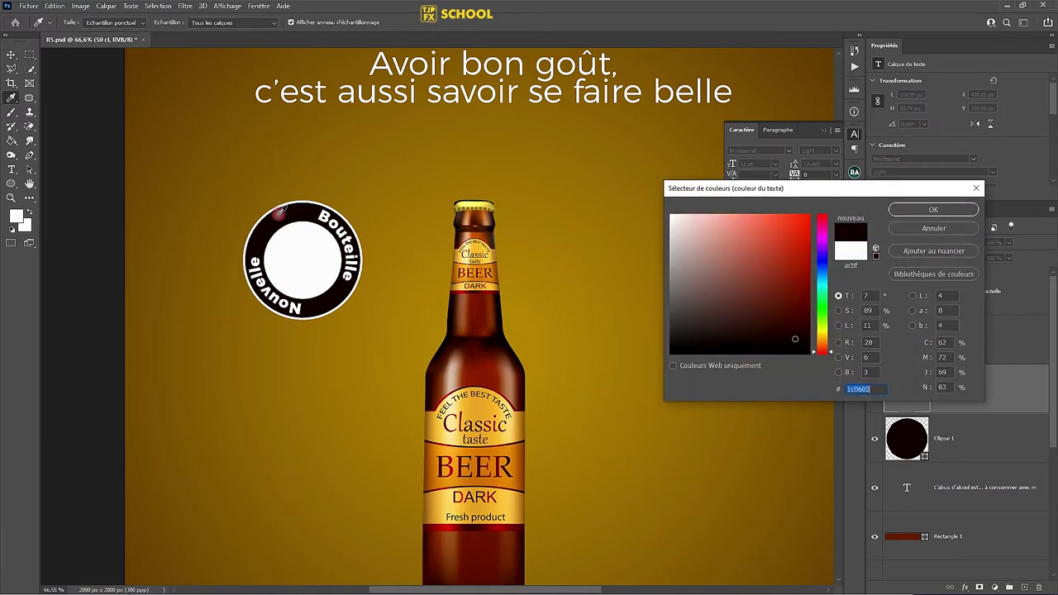
left_click(933, 210)
left_click_drag(984, 383, 983, 321)
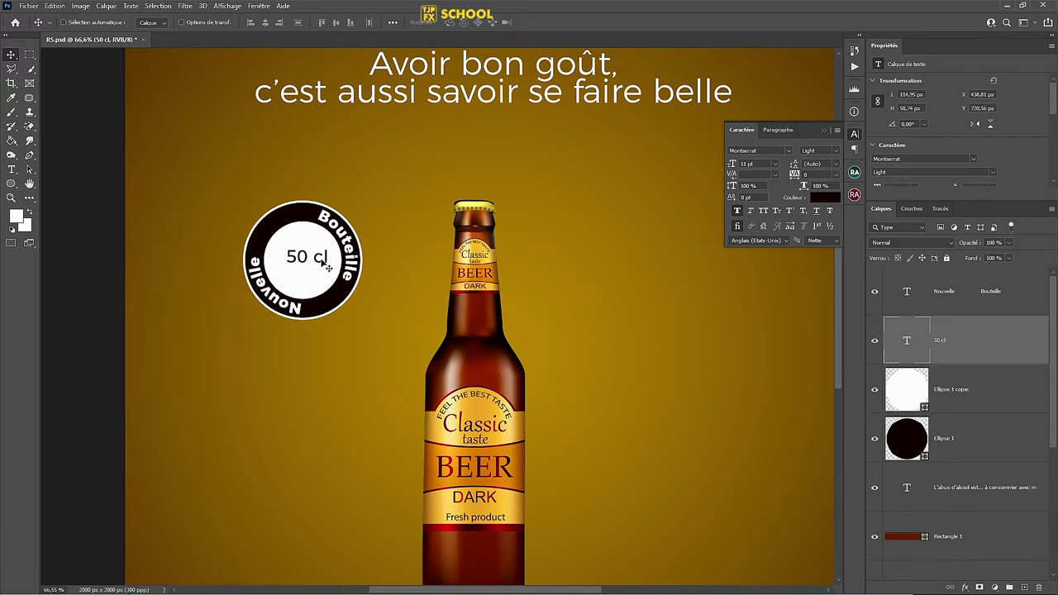
left_click_drag(326, 262, 320, 277)
Step: Make 50 cl Medium weight, rotate it about -32°, and nudge it up in the badge
left_click(835, 152)
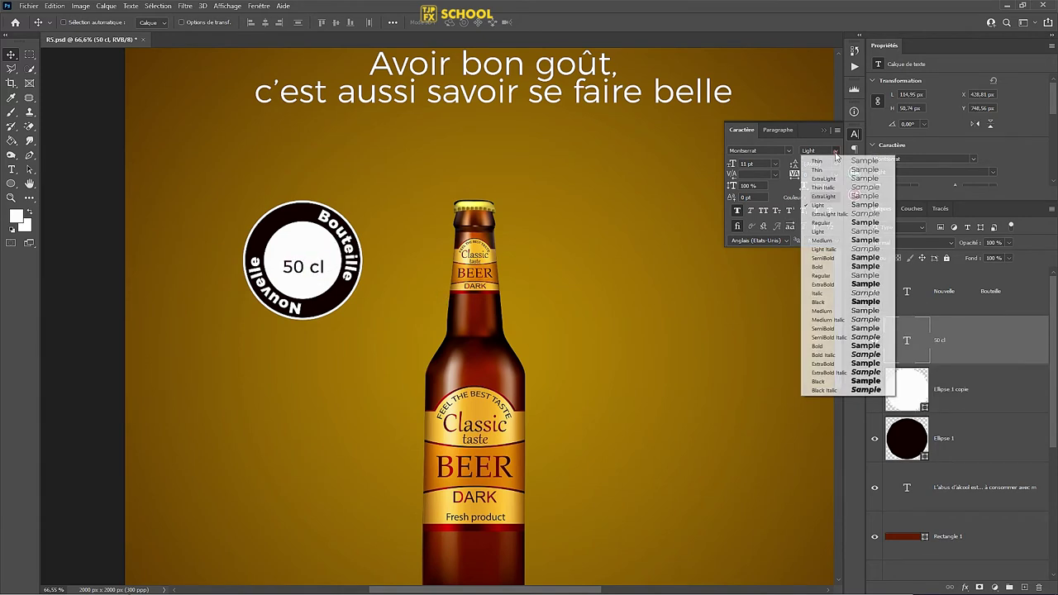
left_click(830, 241)
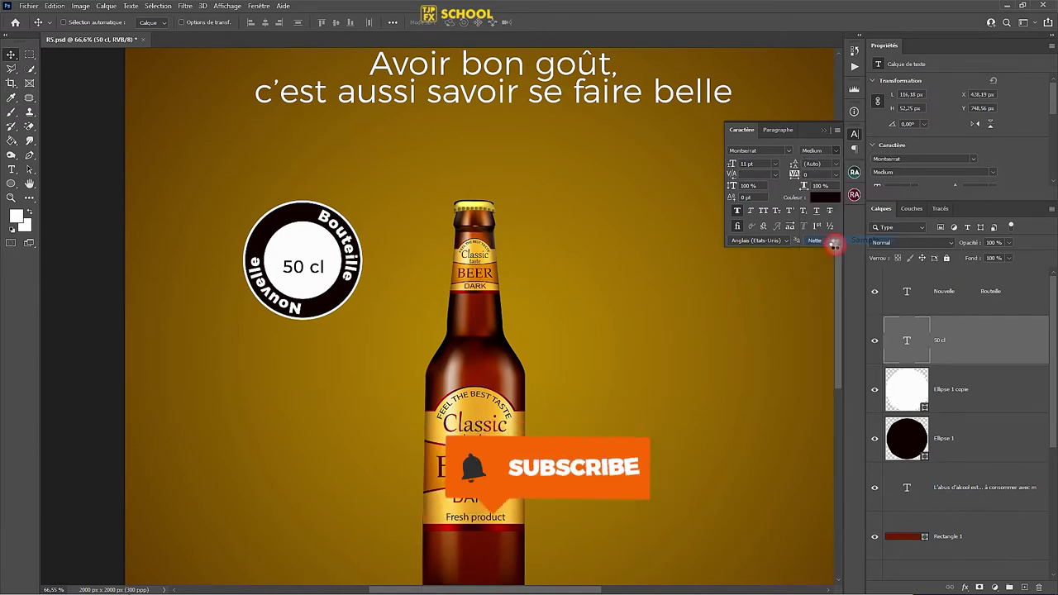
left_click(209, 22)
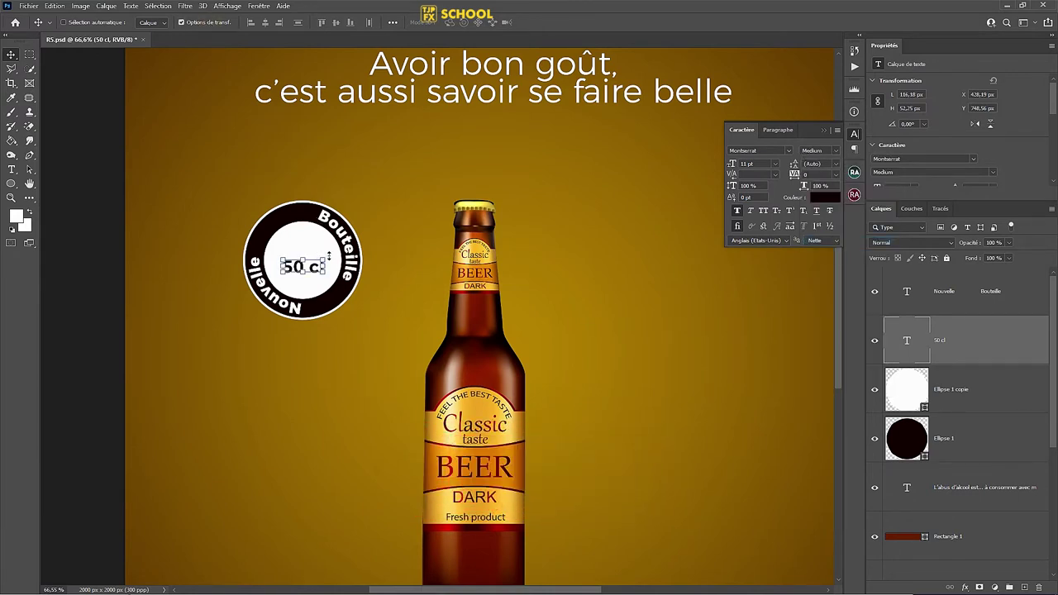
key("ctrl+t")
left_click_drag(333, 255, 327, 239)
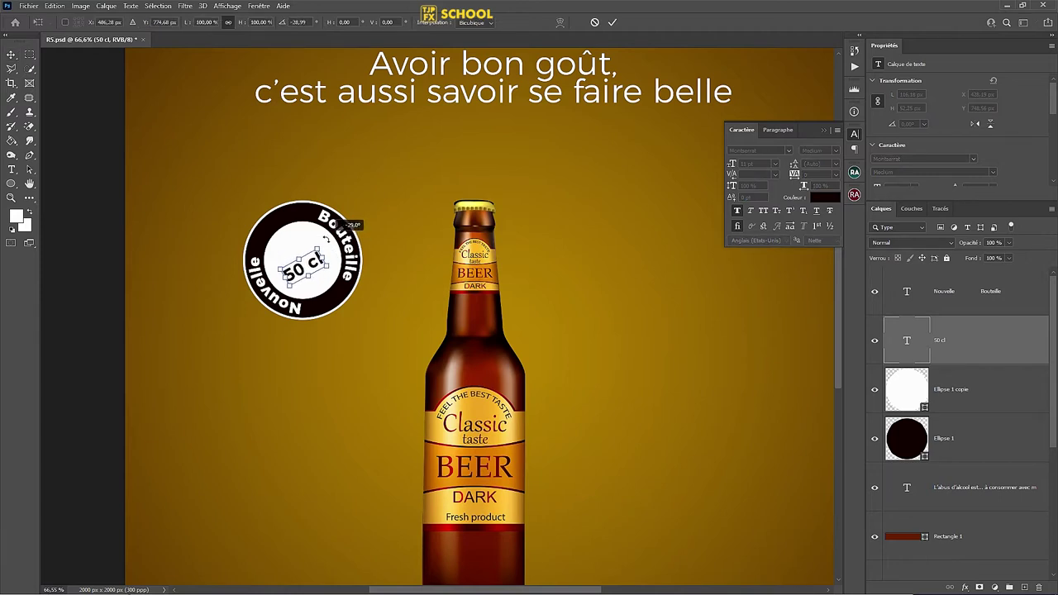
left_click_drag(326, 239, 324, 240)
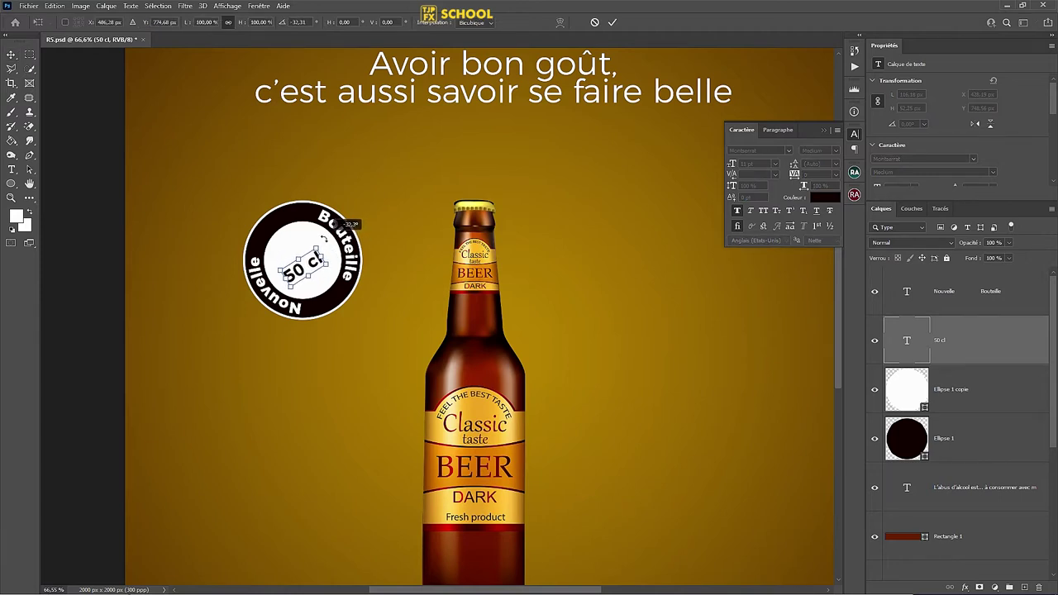
left_click(612, 22)
left_click(182, 22)
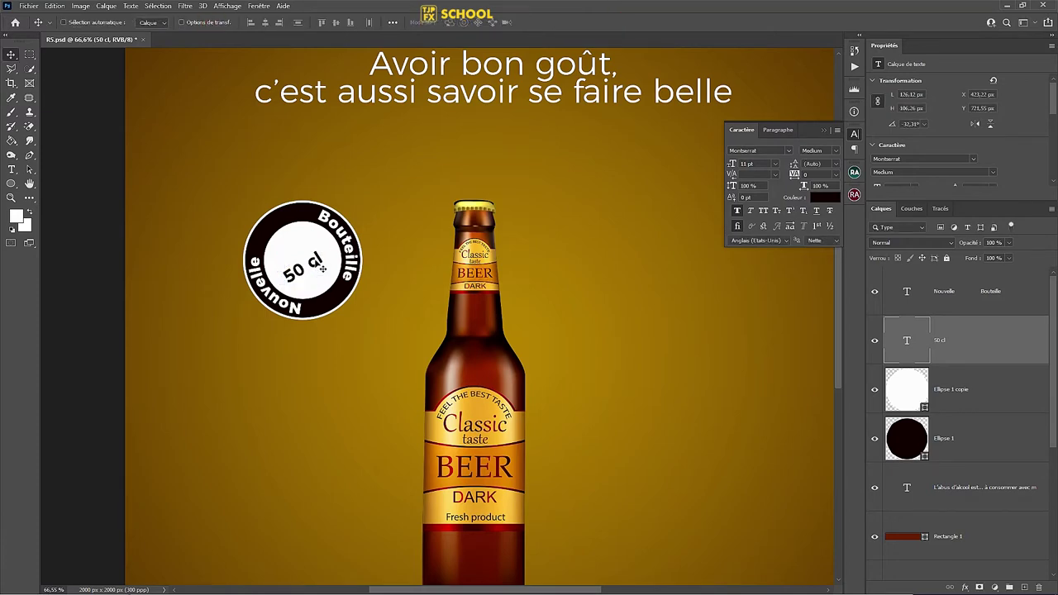
mouse_move(311, 271)
left_mouse_down()
mouse_move(315, 256)
mouse_move(349, 285)
left_mouse_up()
Step: Zoom out and marquee-select a 2000 × 599 px band across the bottom of the canvas
key("ctrl+minus")
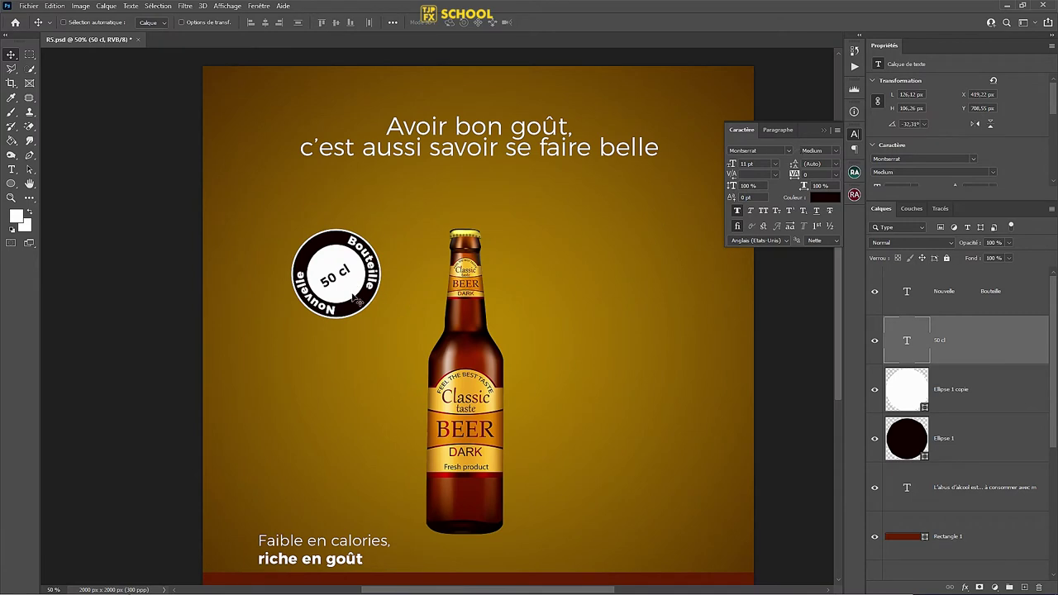
scroll(340, 300, "down", 2)
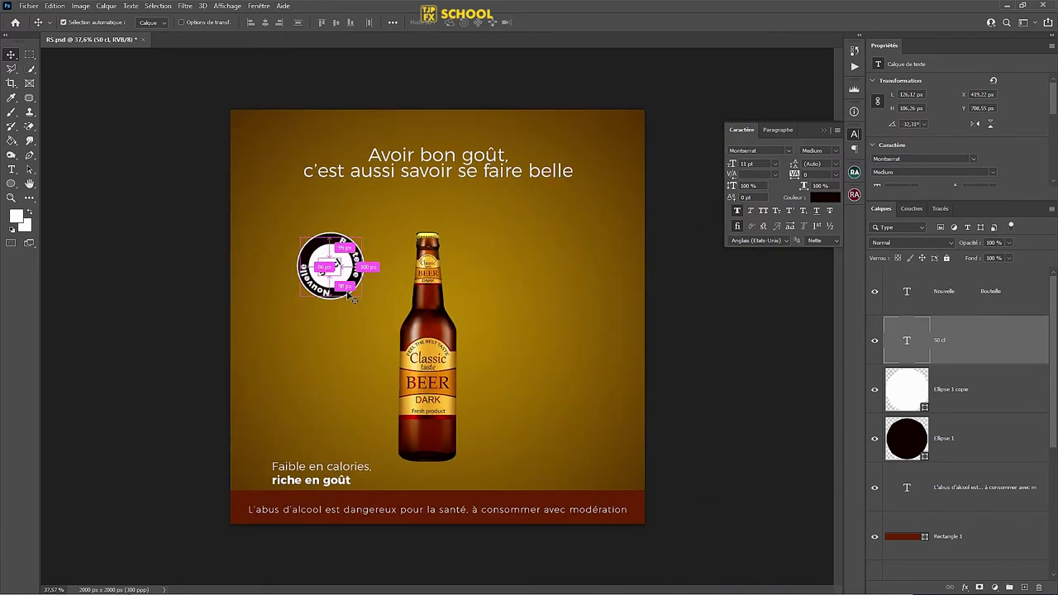
key("ctrl+s")
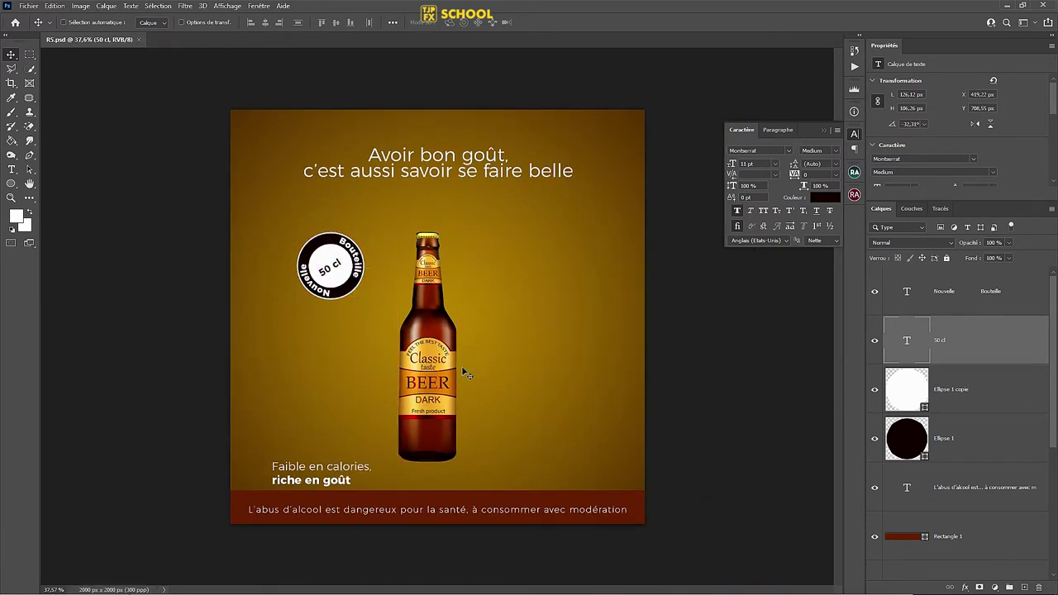
scroll(472, 380, "down", 2)
scroll(472, 380, "down", 1)
scroll(472, 380, "down", 1)
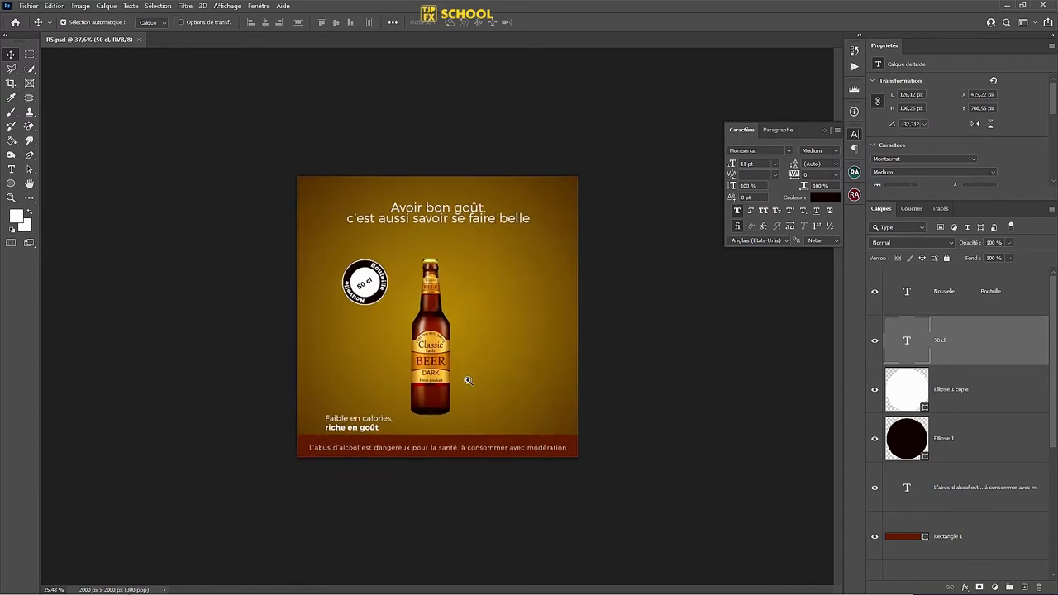
scroll(472, 380, "up", 1)
scroll(472, 380, "up", 1)
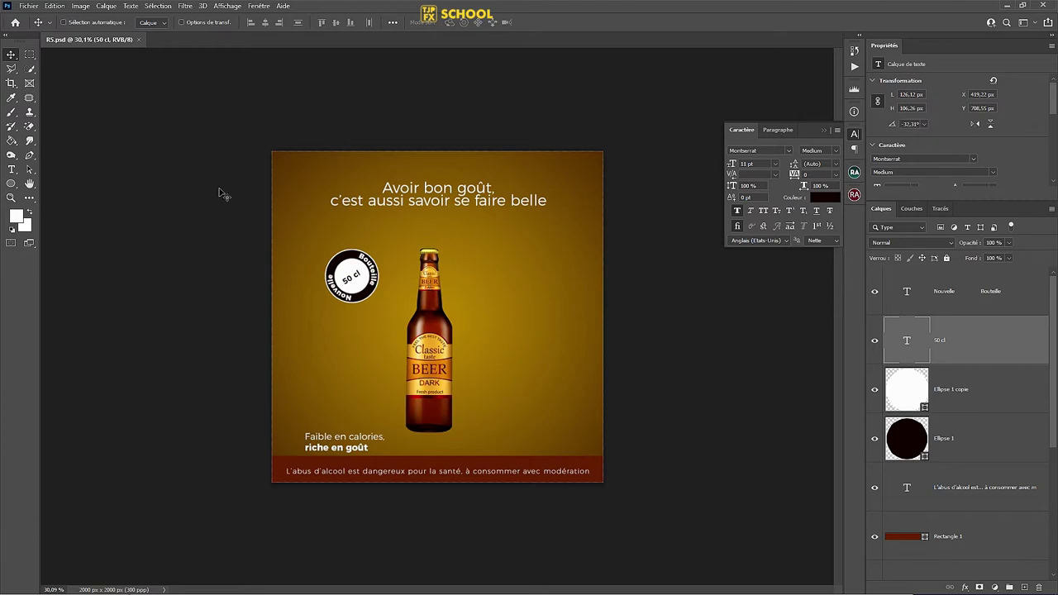
left_click(29, 54)
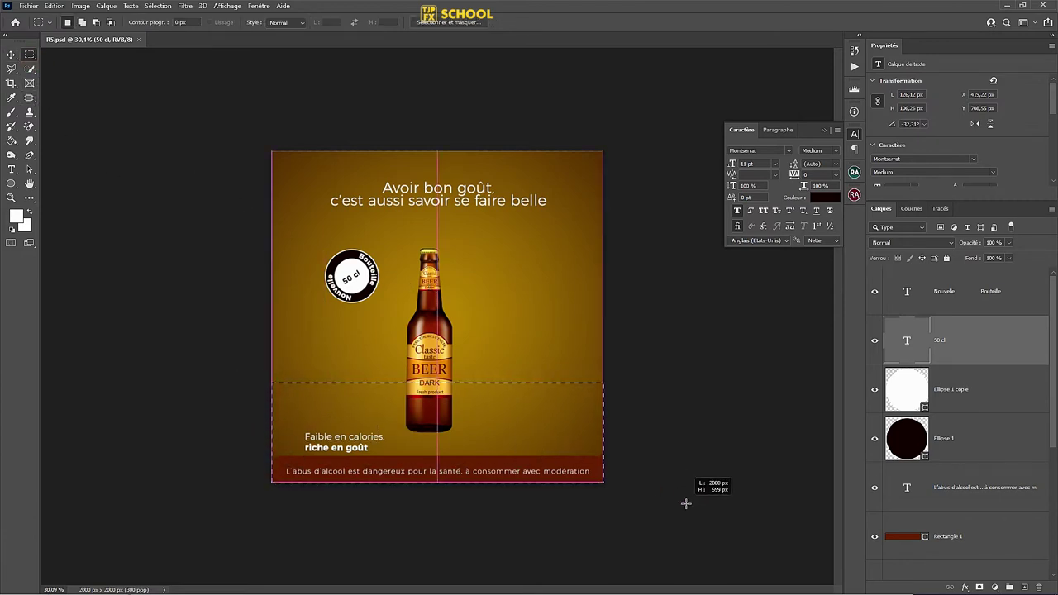
left_click_drag(197, 383, 686, 503)
scroll(1033, 468, "down", 3)
Step: Add a new layer above Fond en dégradé 1 and set the foreground to dark brown
scroll(1026, 496, "down", 2)
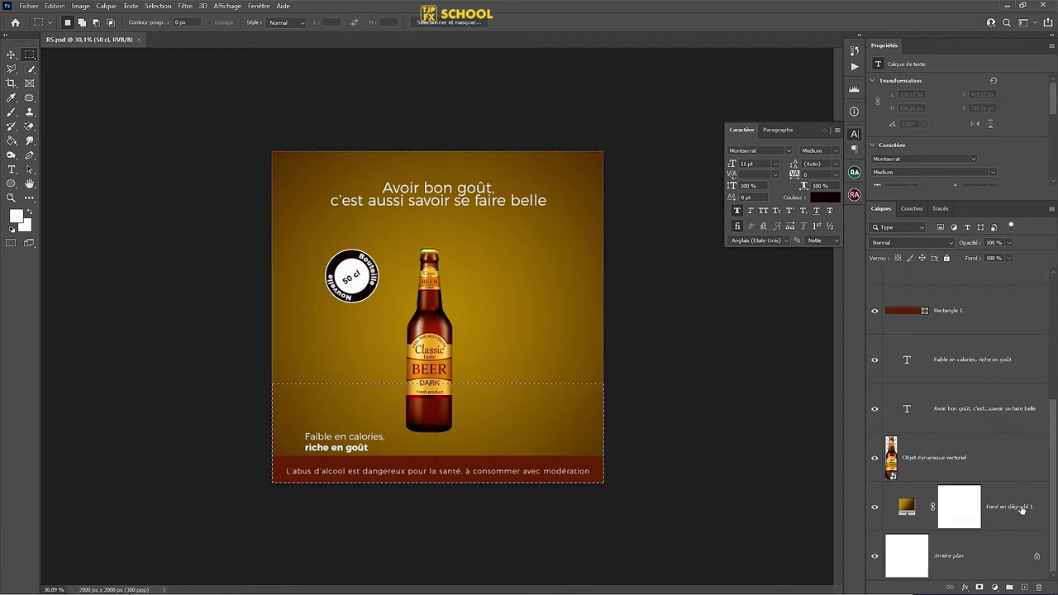
left_click(1021, 506)
left_click(1025, 587)
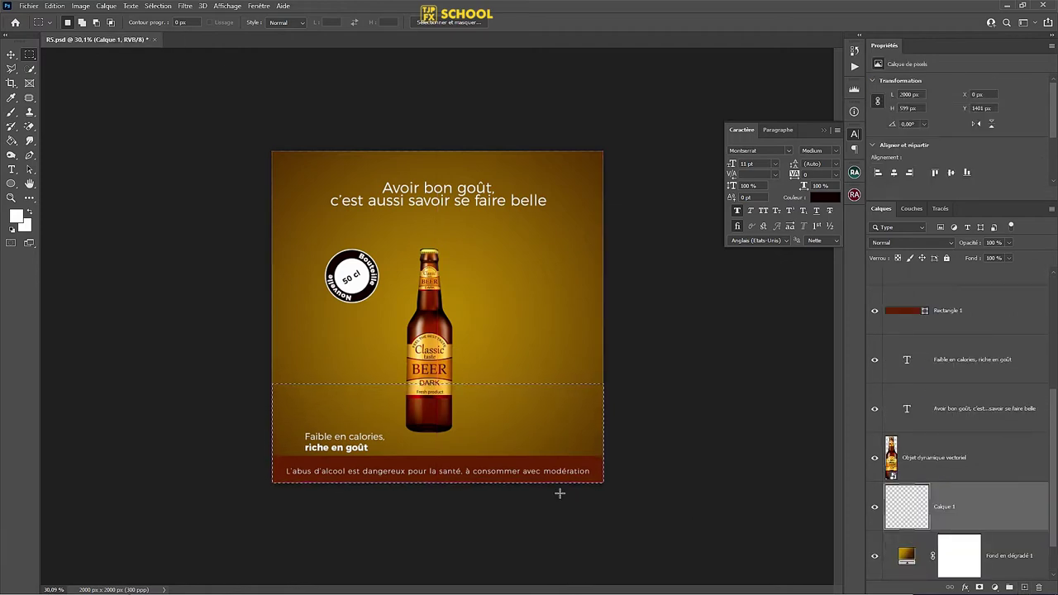
left_click(20, 220)
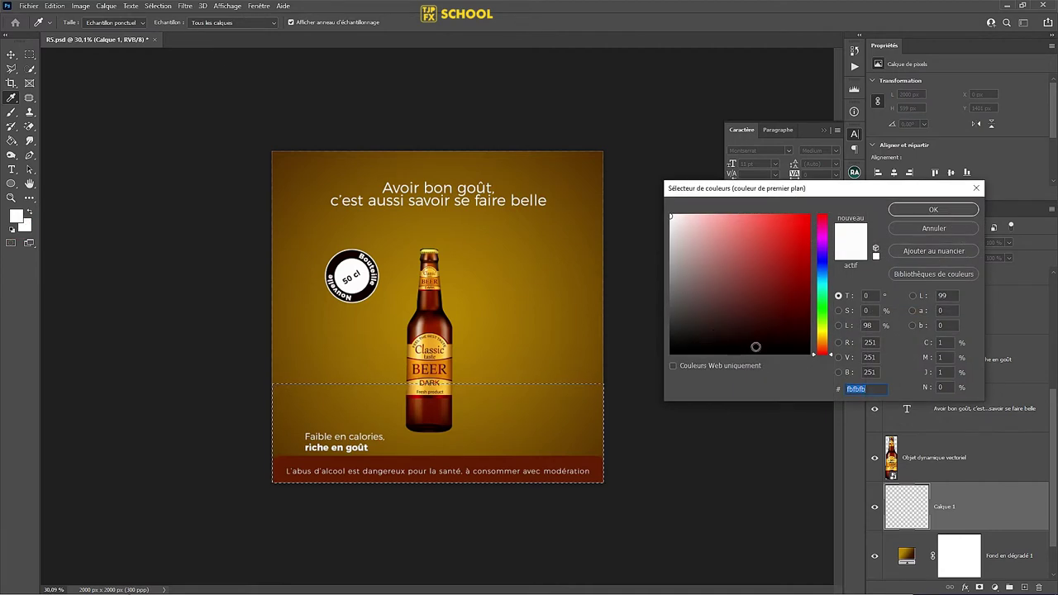
left_click(792, 342)
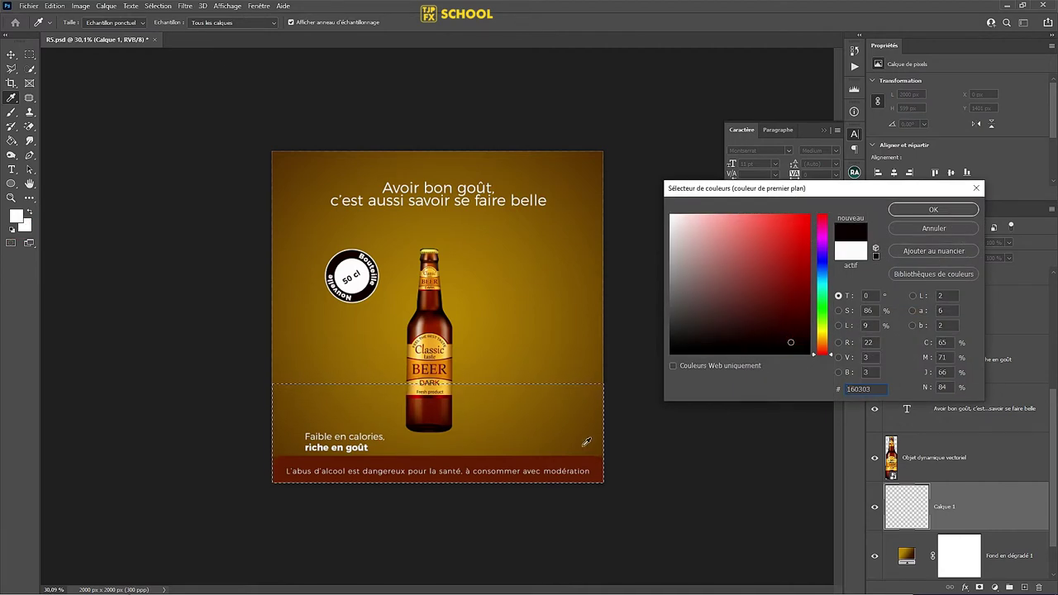
left_click(483, 414)
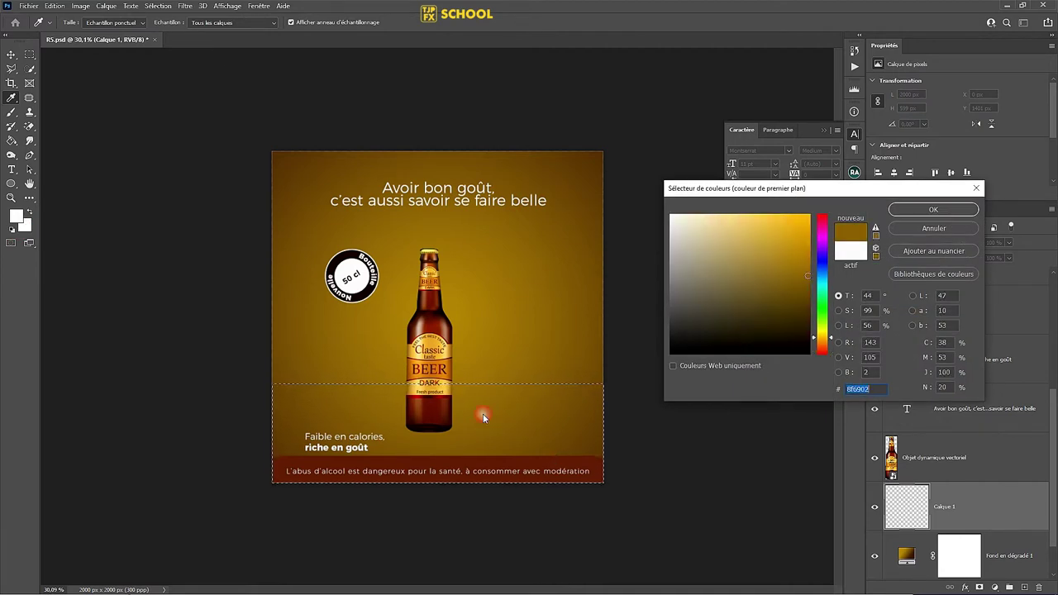
left_click(806, 325)
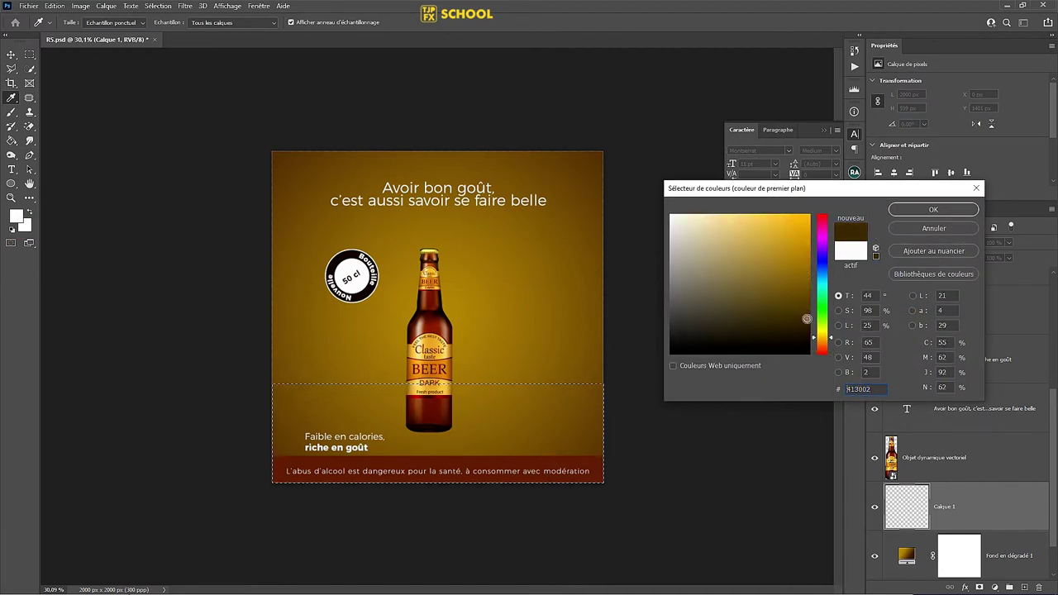
left_click(934, 209)
Step: Fill the selected lower band with dark brown using the Paint Bucket
key("g")
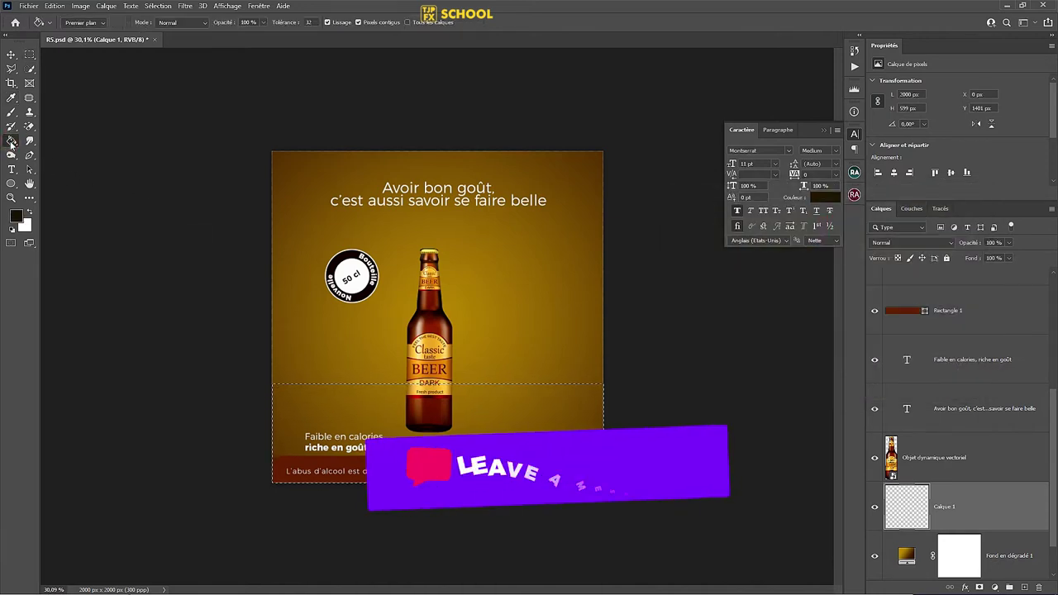
left_click(554, 425)
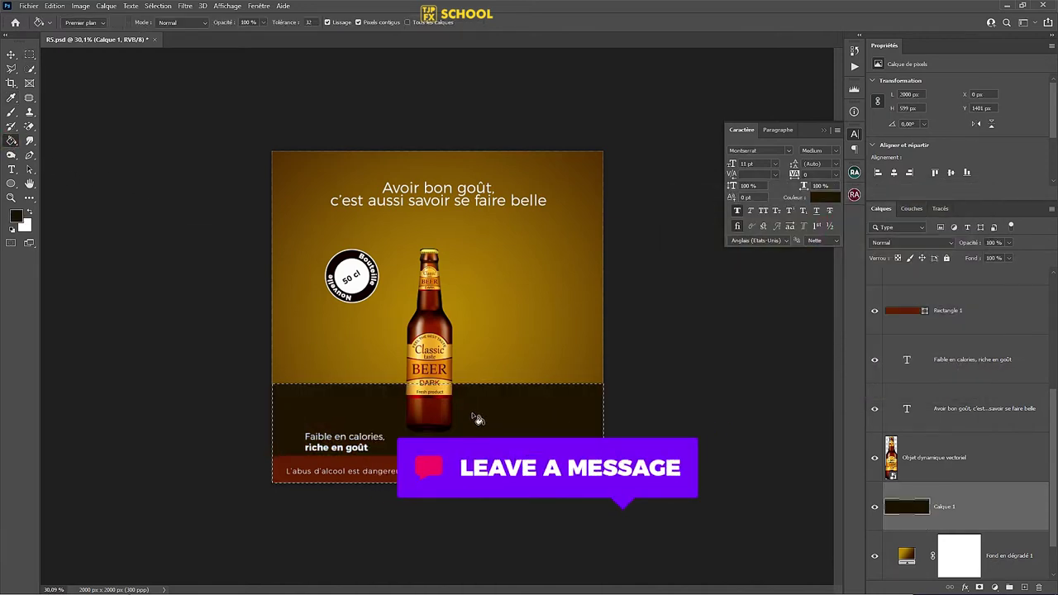
left_click(12, 56)
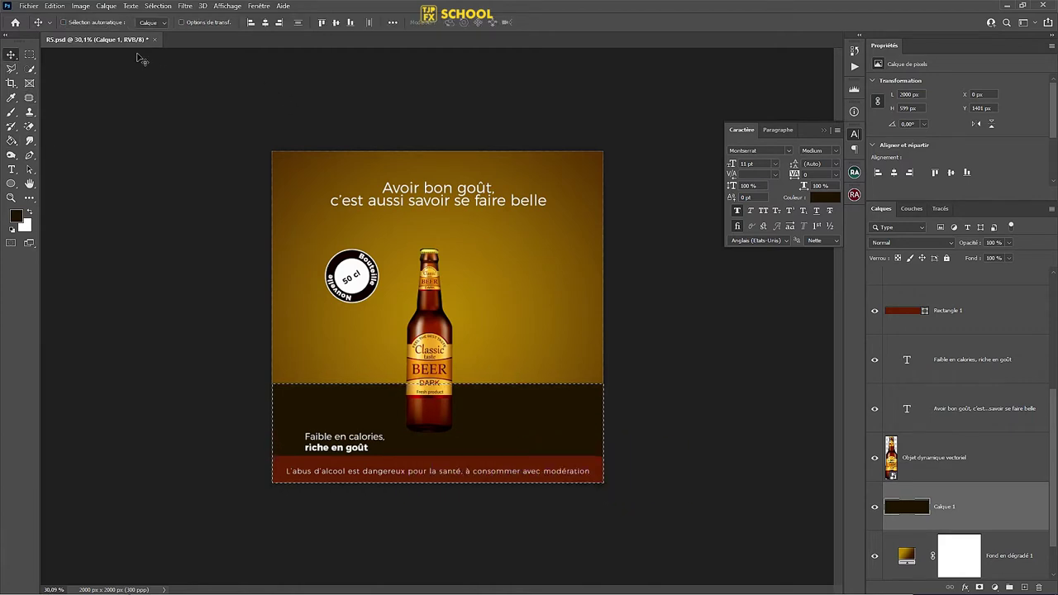
left_click(157, 5)
Step: Deselect the band and convert the Calque 1 floor layer to a smart object
left_click(174, 28)
key("ctrl+plus")
key("ctrl+plus")
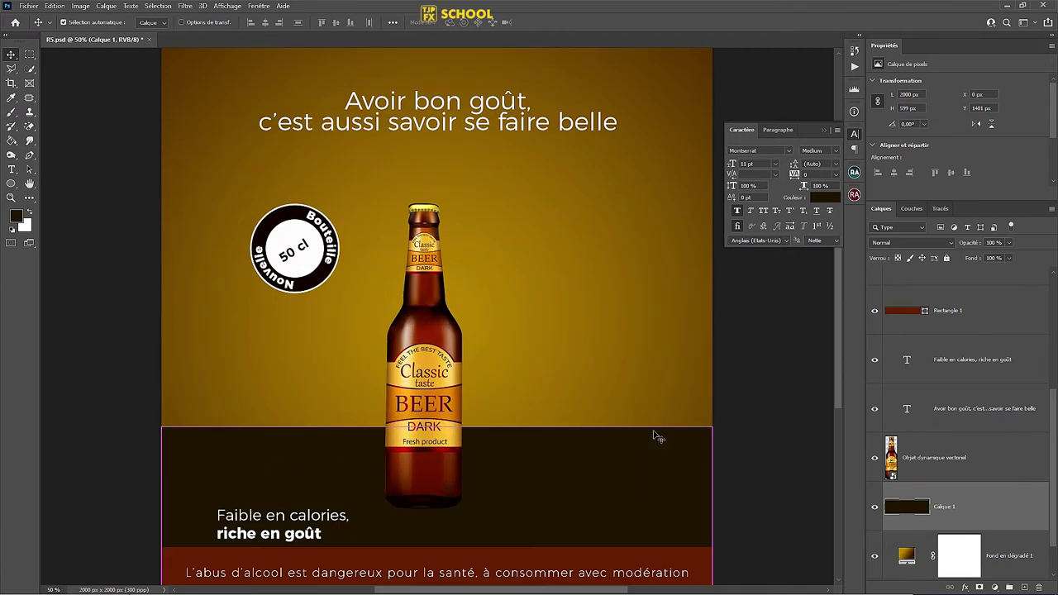
left_click_drag(648, 442, 651, 374)
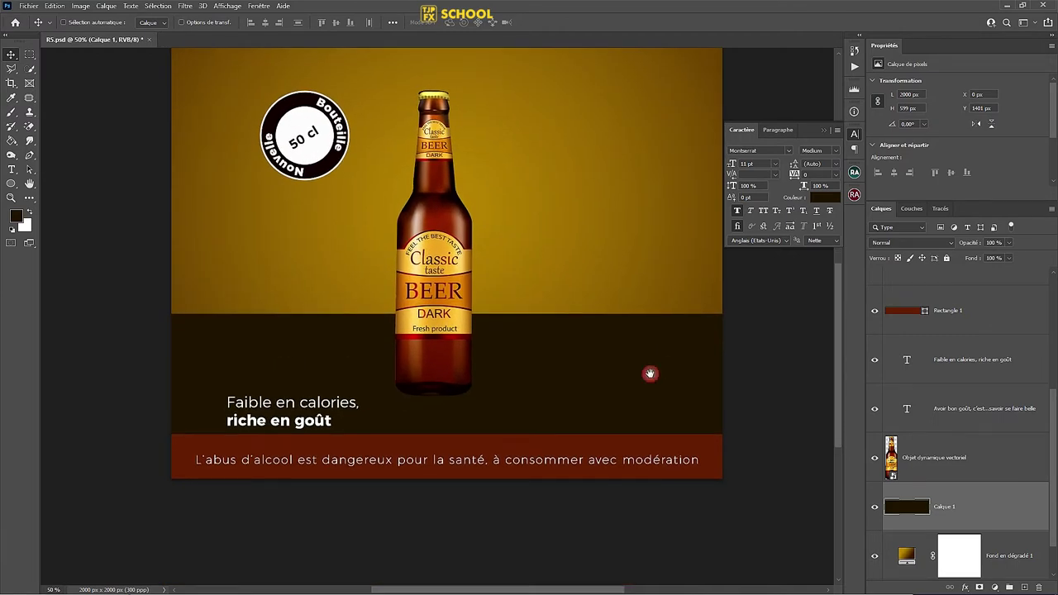
left_click(186, 7)
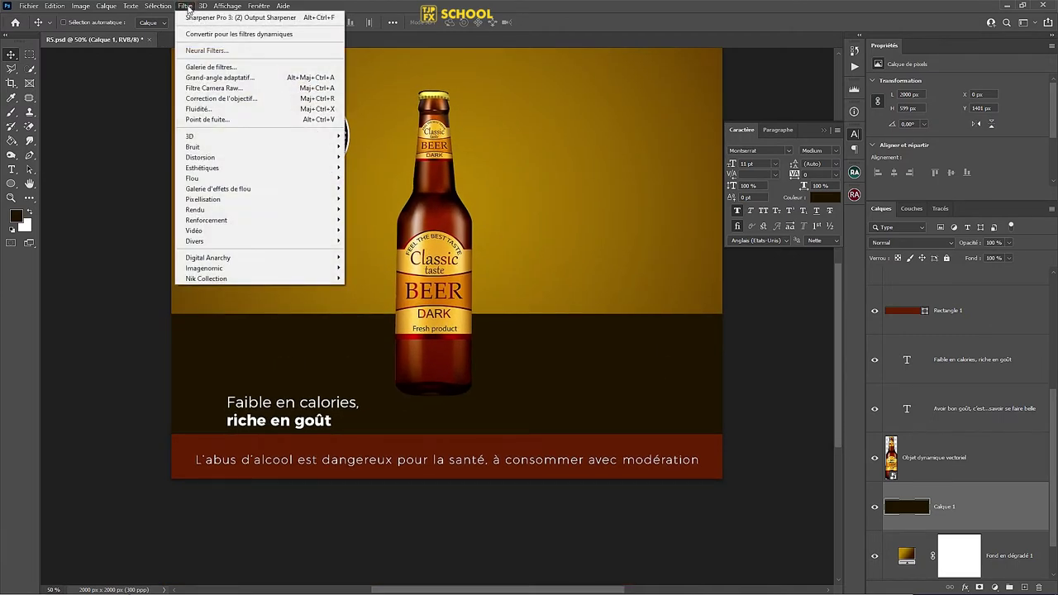
left_click(1037, 498)
right_click(1038, 500)
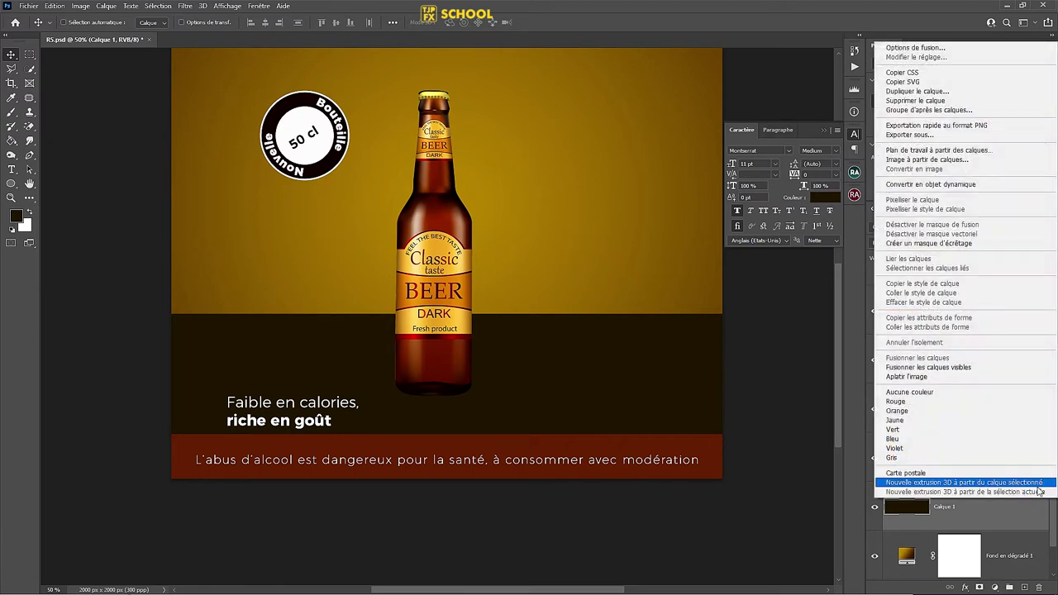
left_click(1032, 185)
Step: Apply a 52,4 px Gaussian blur to the floor and add a layer mask
left_click(183, 9)
mouse_move(192, 178)
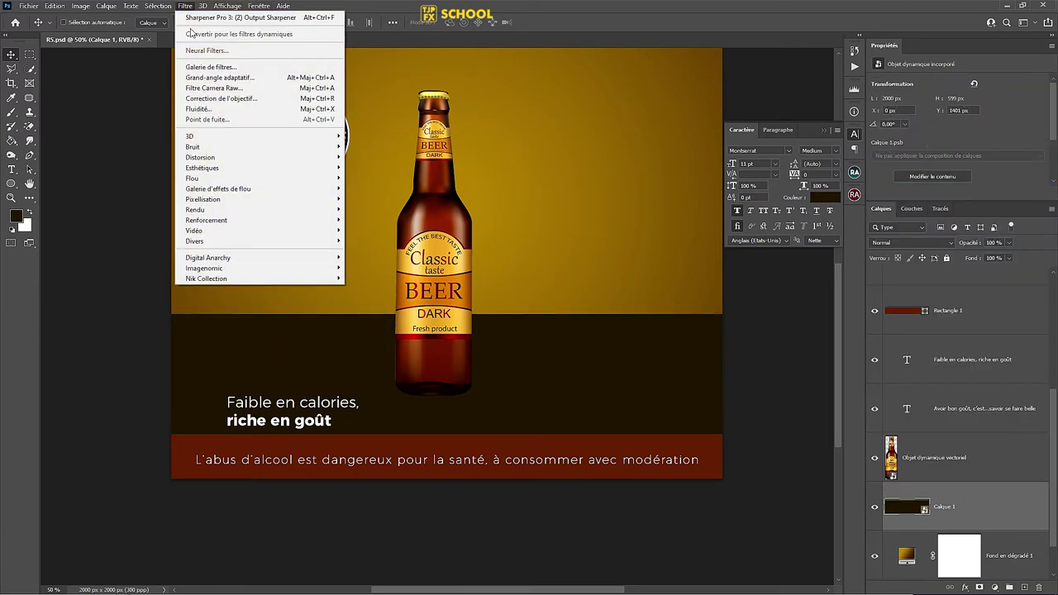
left_click(376, 230)
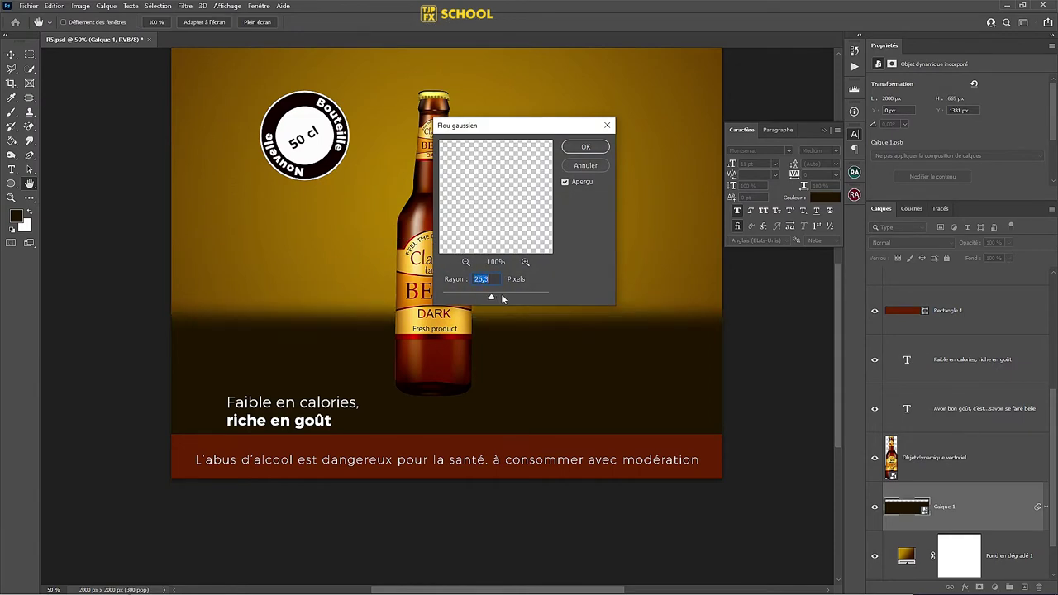
left_click(501, 295)
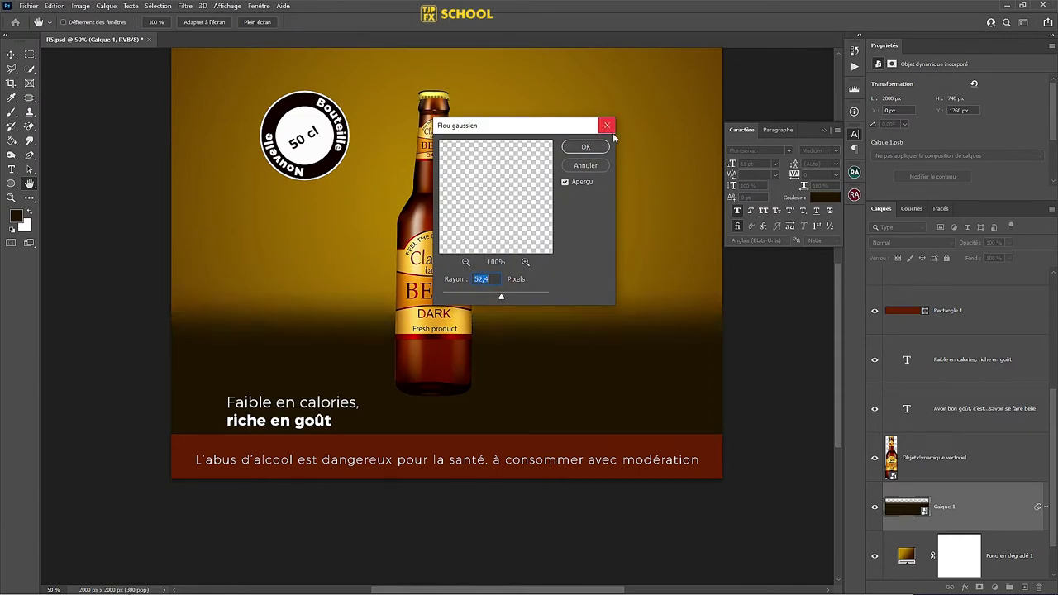
left_click(585, 146)
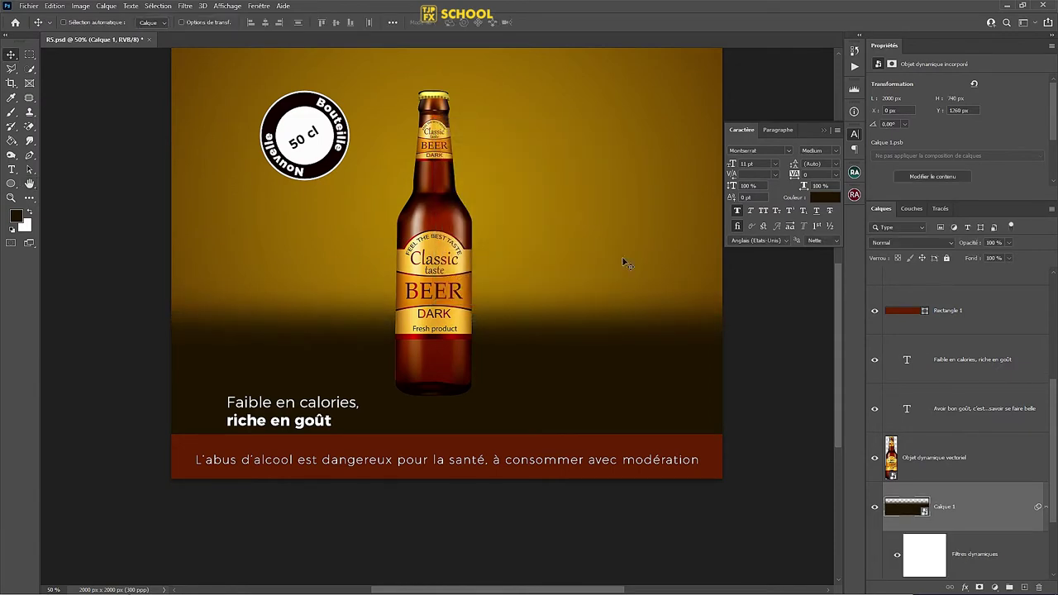
left_click(984, 588)
Step: Fade the floor's mask with an upward gradient and lower its opacity to 20%
left_click(12, 141)
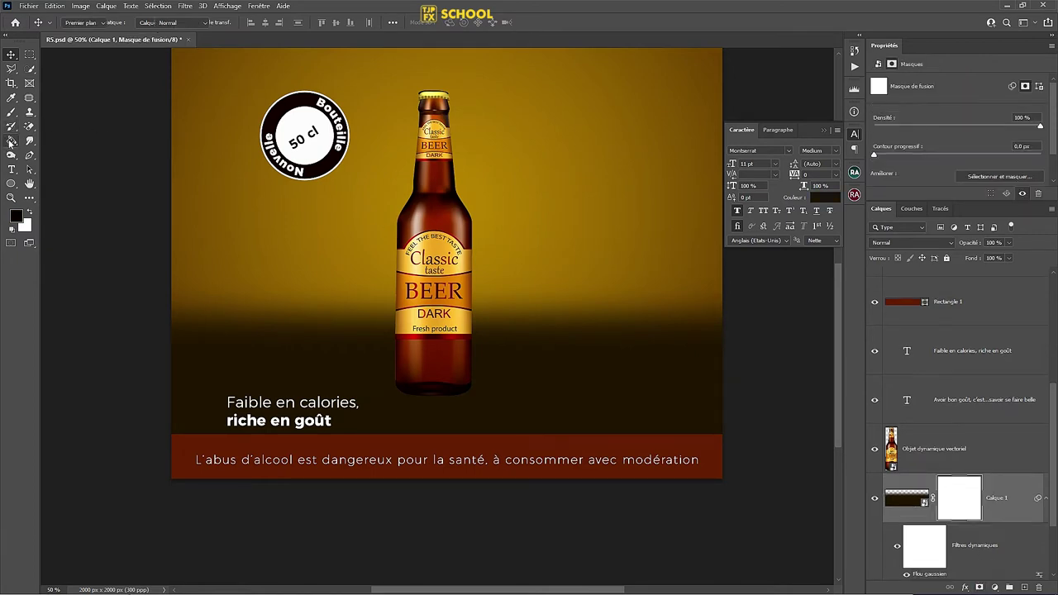
right_click(11, 142)
left_click(41, 141)
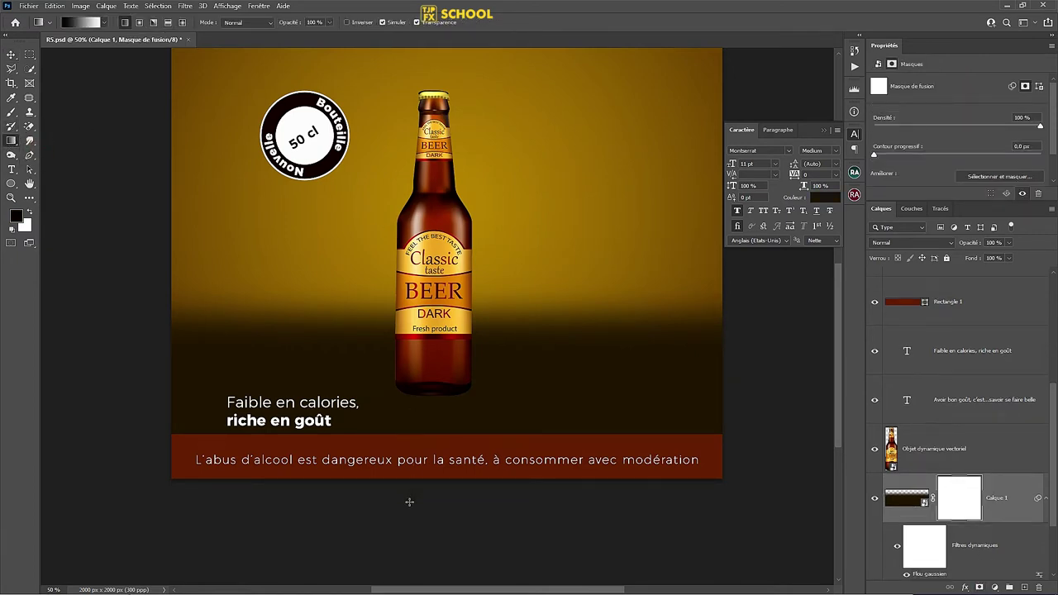
left_click_drag(419, 494, 420, 314)
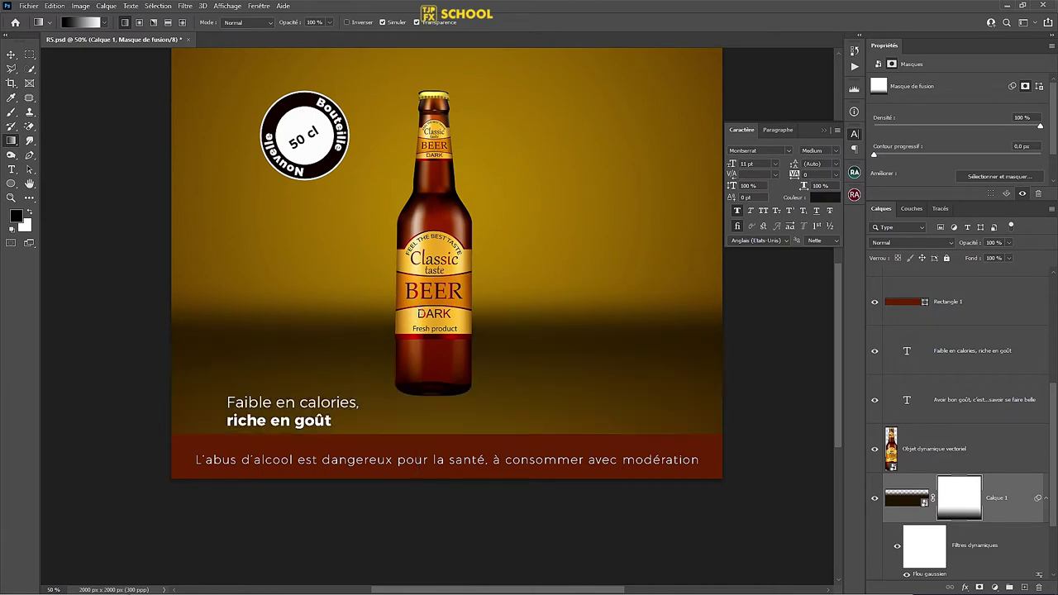
left_click_drag(973, 248, 944, 247)
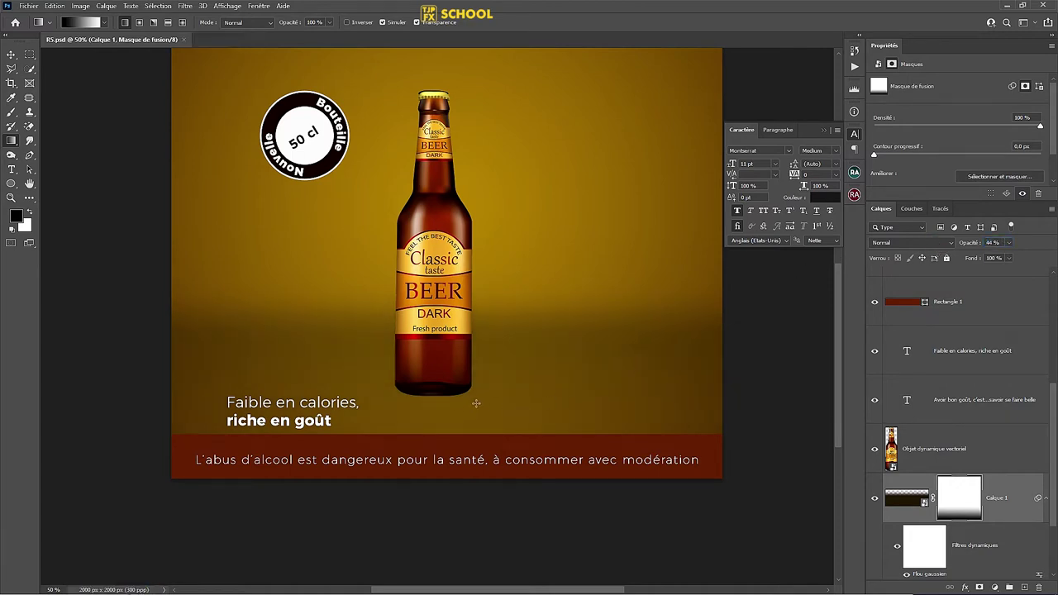
Step: Add an empty Calque 2 layer above Calque 1 and save the PSD
left_click(1024, 588)
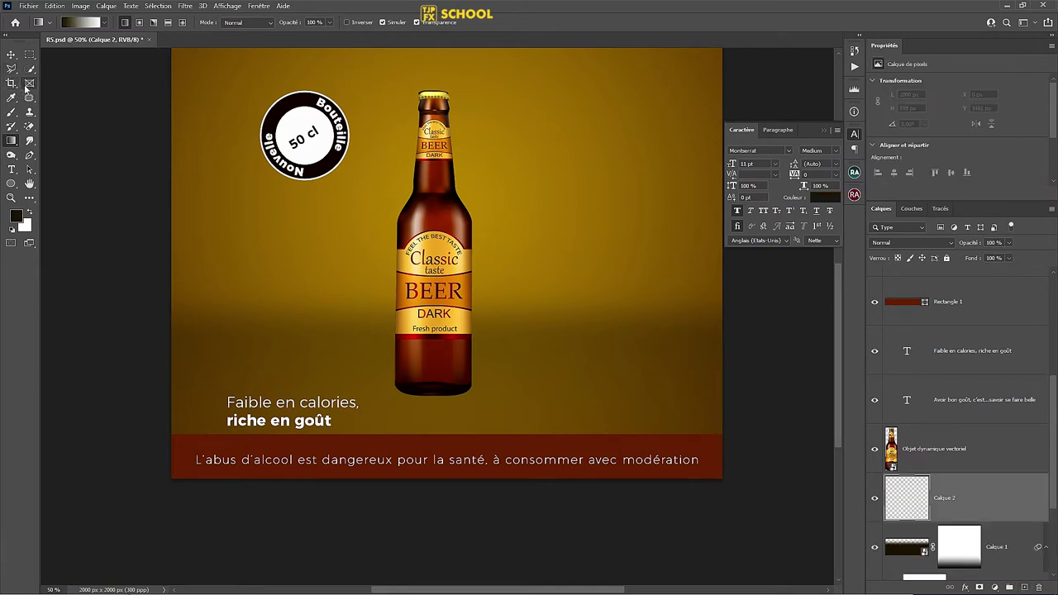
key("ctrl+s")
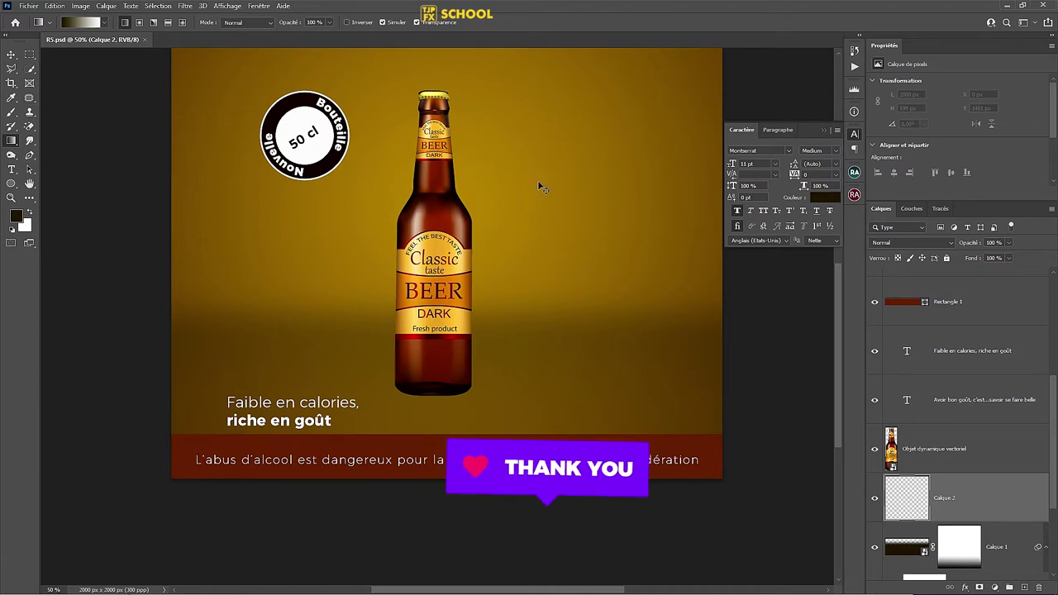
key("ctrl+minus")
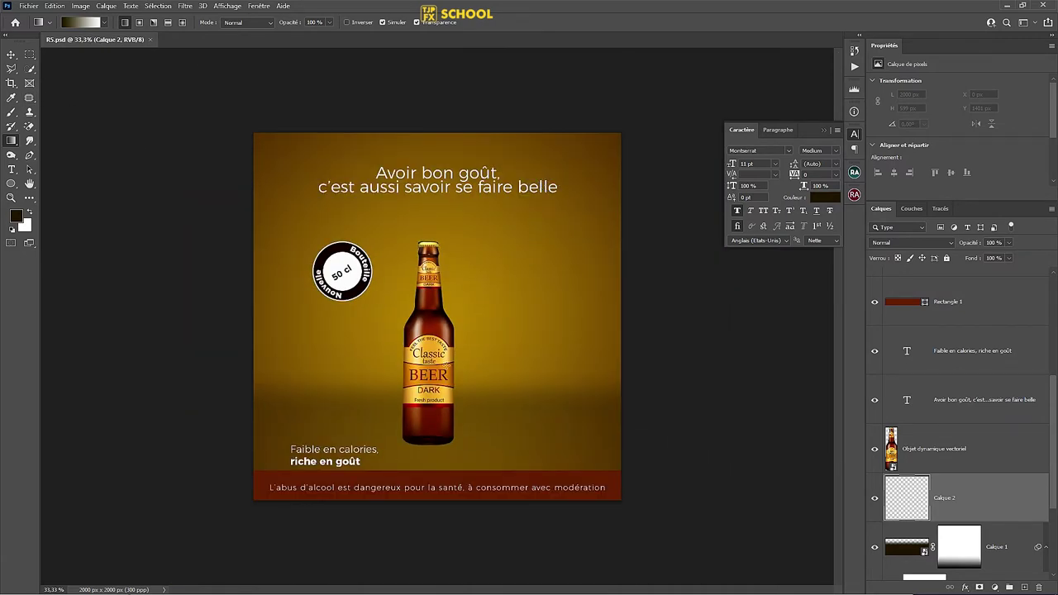
key("ctrl+plus")
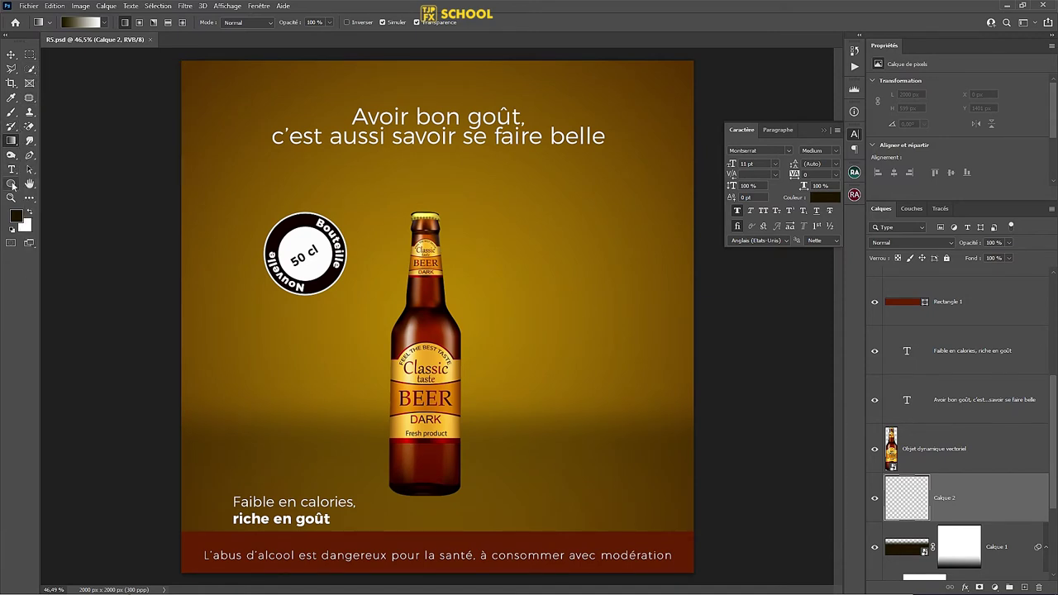
Step: Draw a dark ellipse, move it under the bottle, and rasterize the Ellipse 2 layer
left_click(10, 184)
left_click_drag(367, 449, 543, 544)
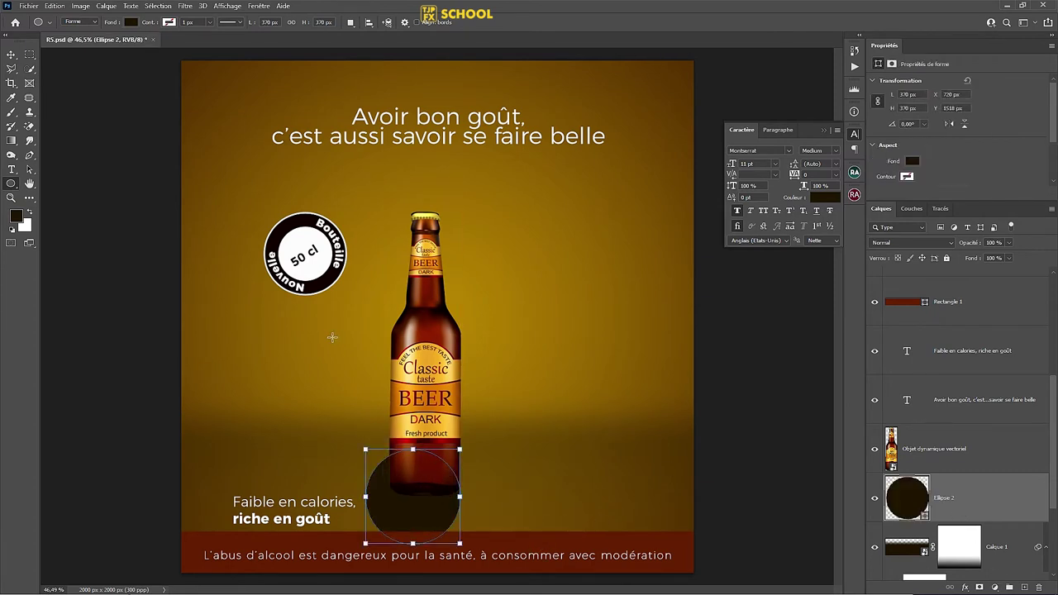
left_click(10, 54)
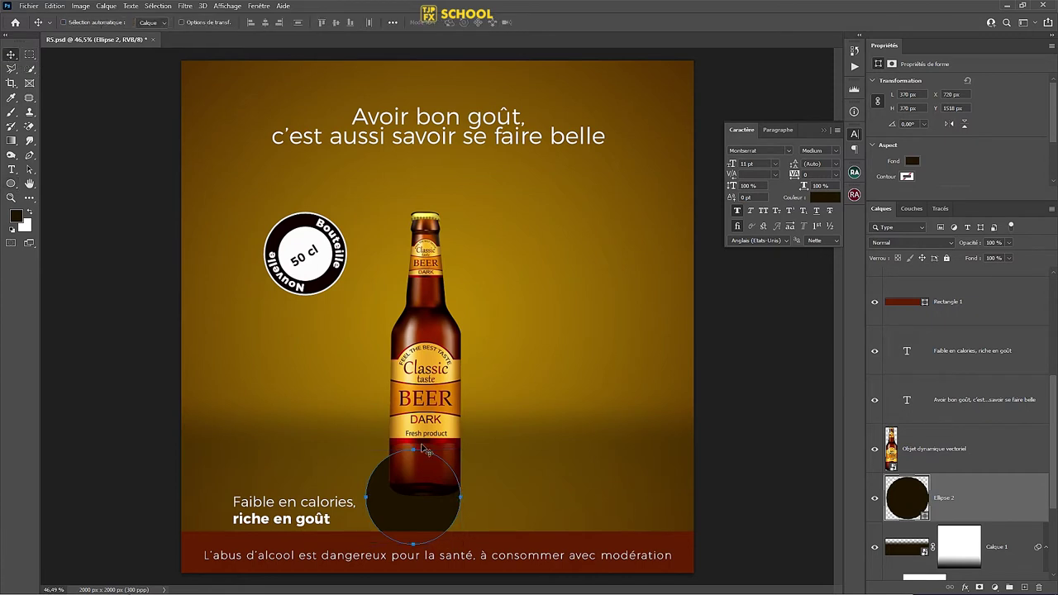
left_click_drag(441, 493, 451, 474)
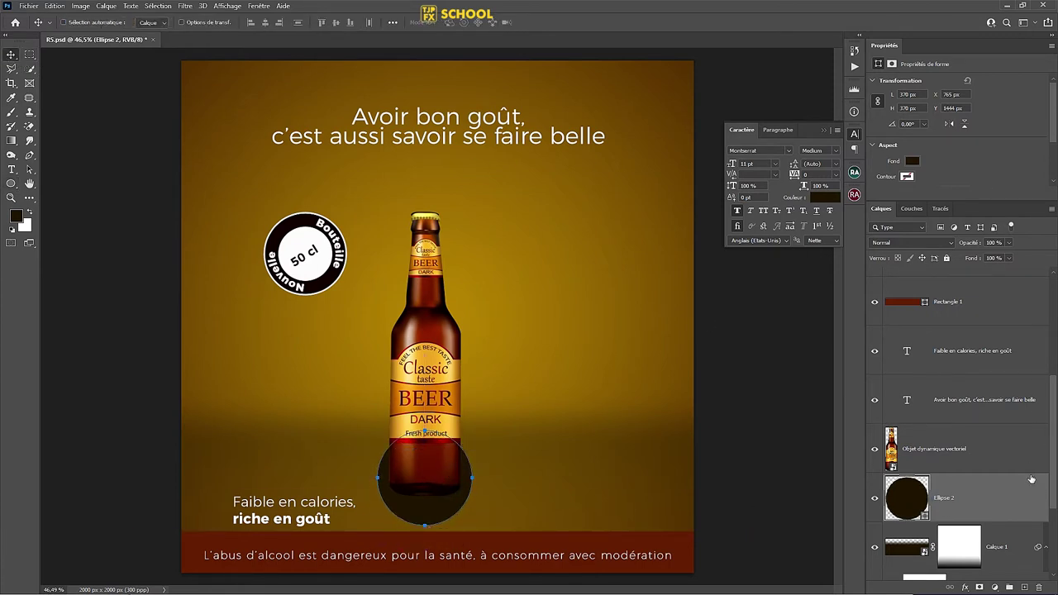
right_click(1030, 496)
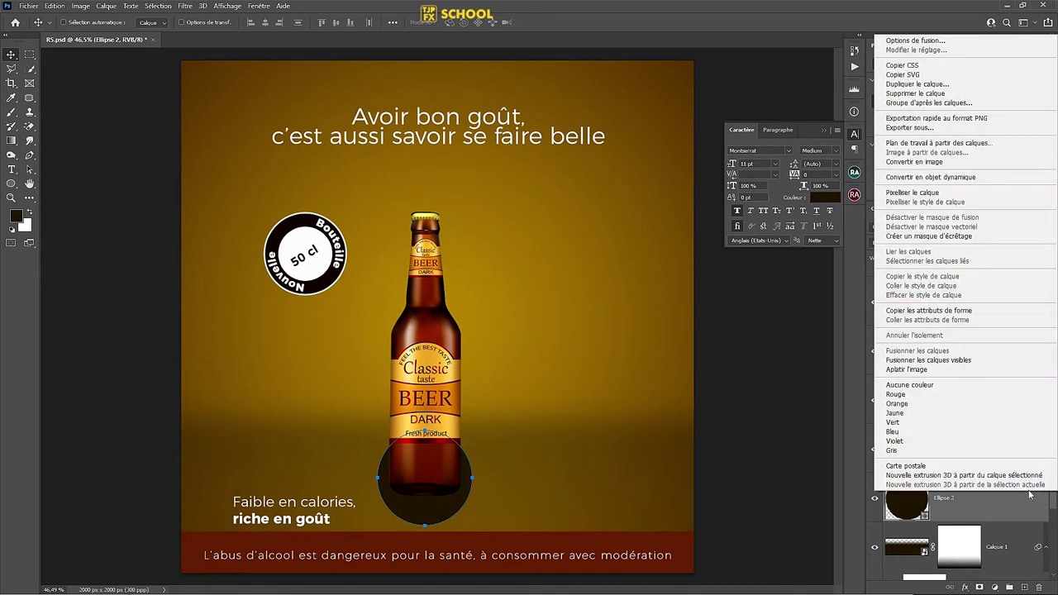
left_click(1003, 195)
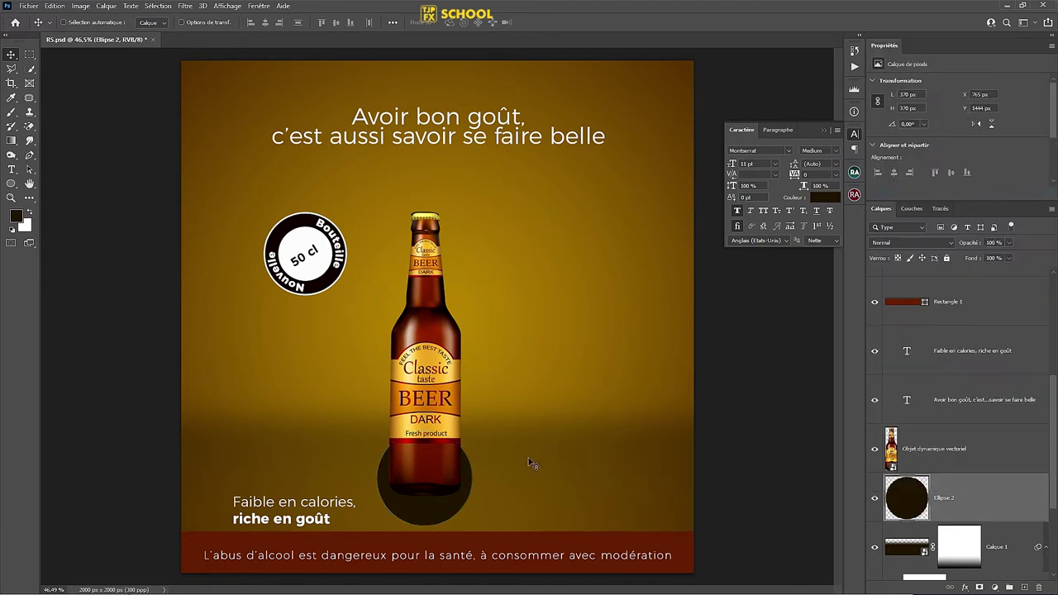
Step: Squash and widen the ellipse into a 432 × 79 px flat shadow, nudged up slightly
key("ctrl+t")
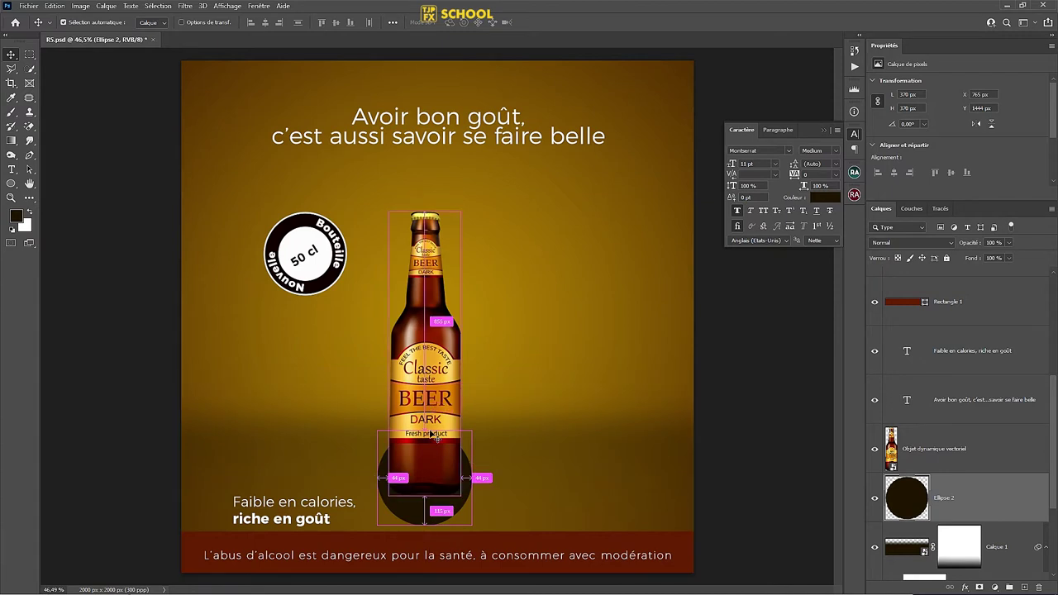
mouse_move(425, 430)
left_mouse_down()
mouse_move(437, 520)
mouse_move(417, 501)
left_mouse_up()
scroll(434, 506, "up", 1)
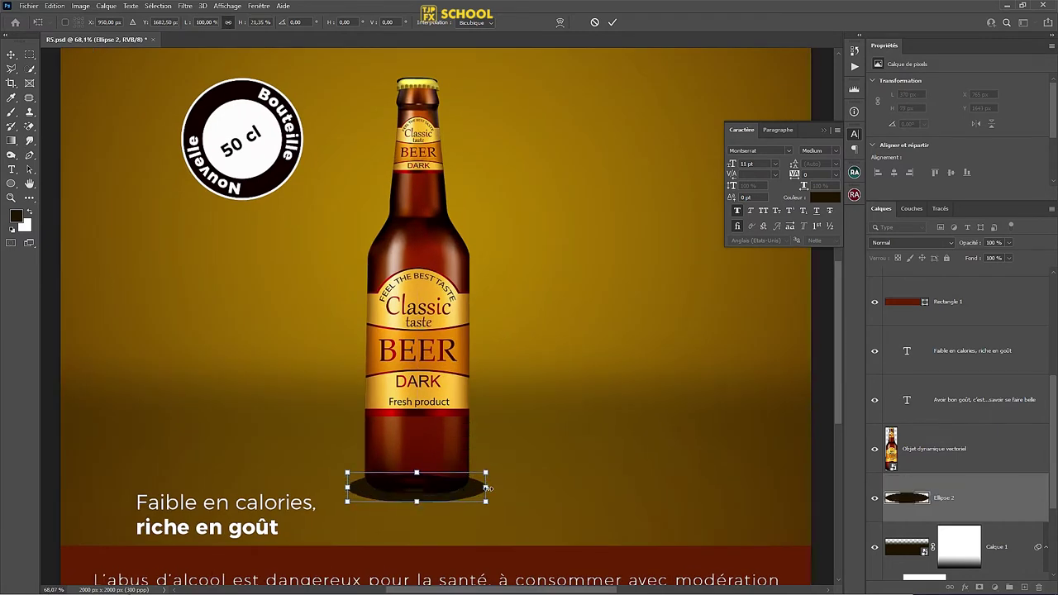
left_click_drag(487, 488, 497, 489)
key("Return")
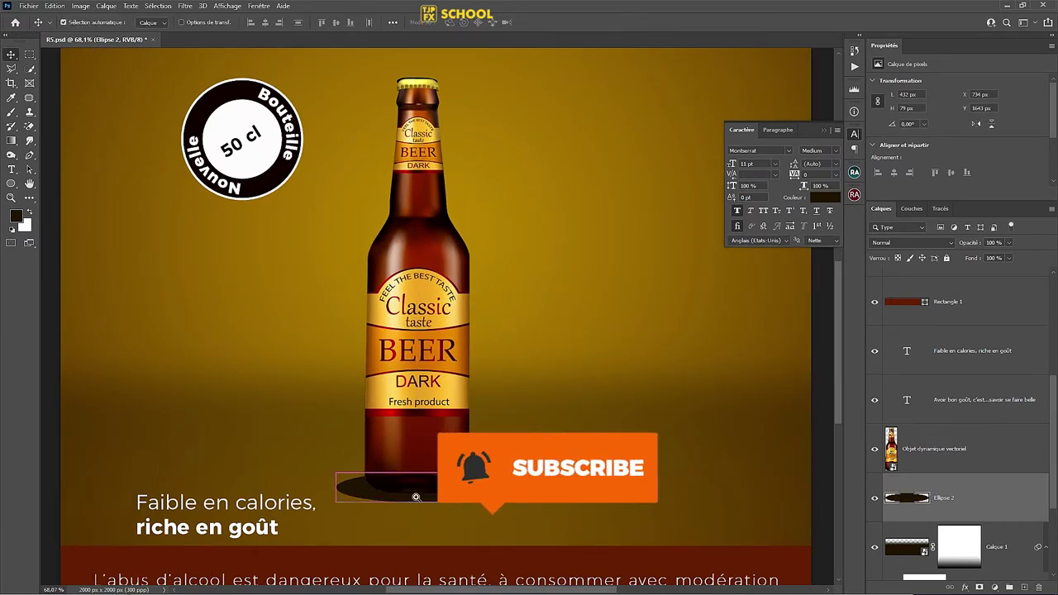
left_click_drag(417, 497, 504, 497)
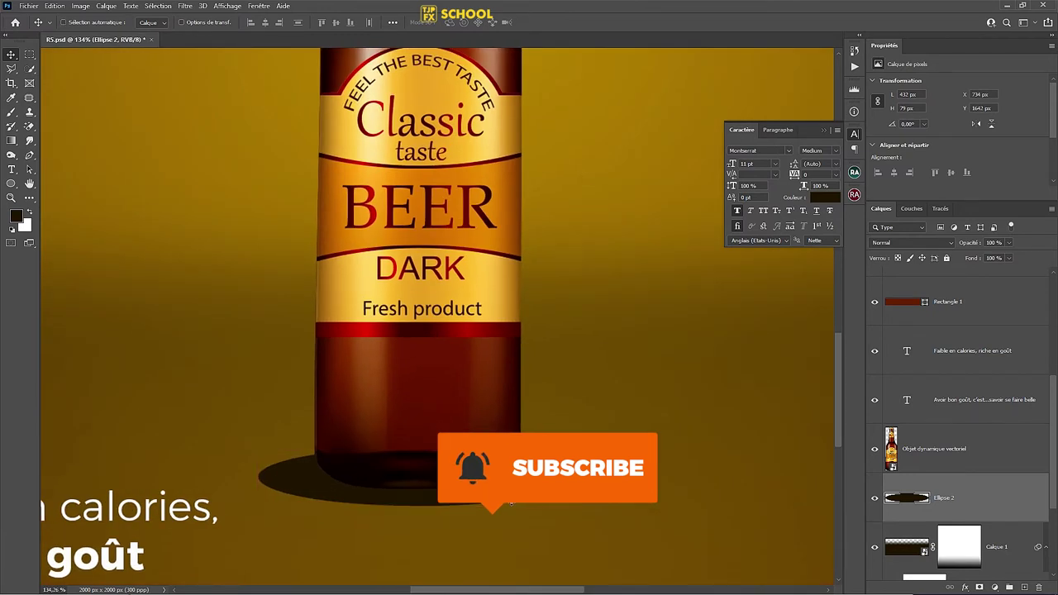
key("Up")
key("Up")
key("Up")
key("Up")
key("Up")
key("Up")
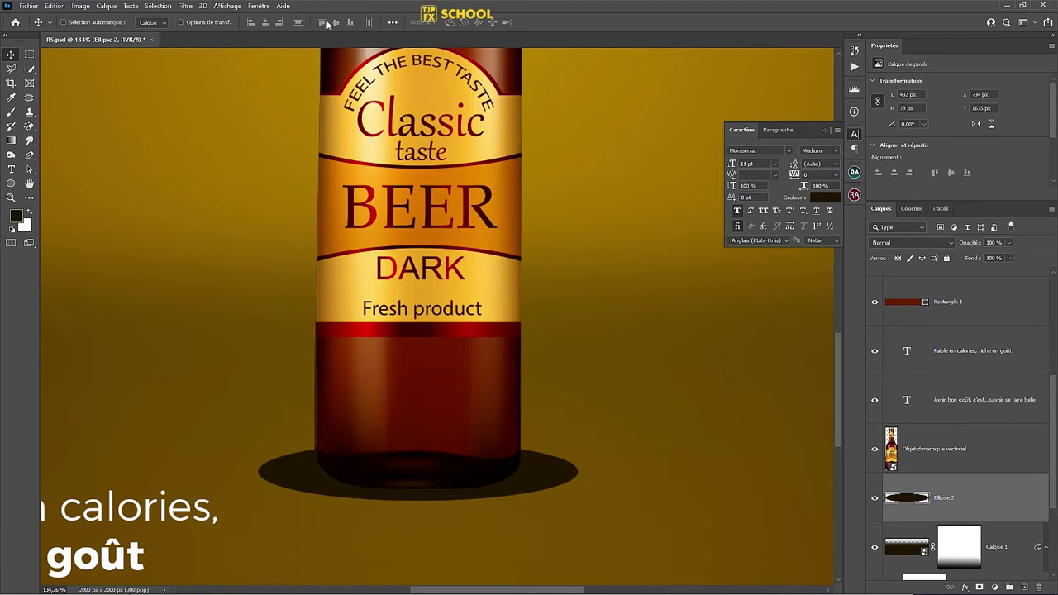
right_click(1016, 483)
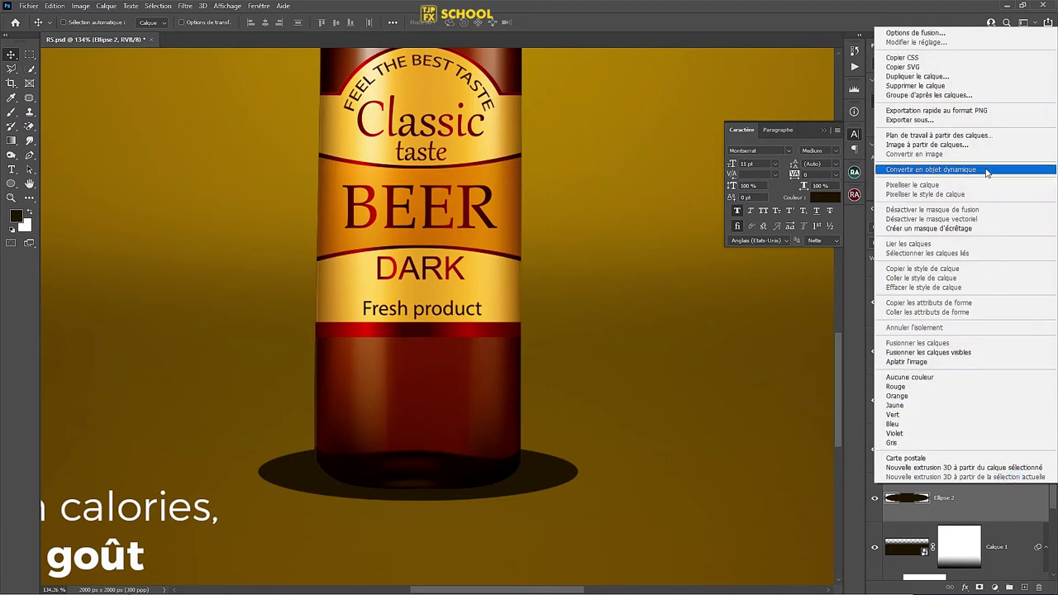
Step: Convert the Ellipse 2 shadow to a smart object and apply a Gaussian blur
left_click(984, 171)
left_click(185, 5)
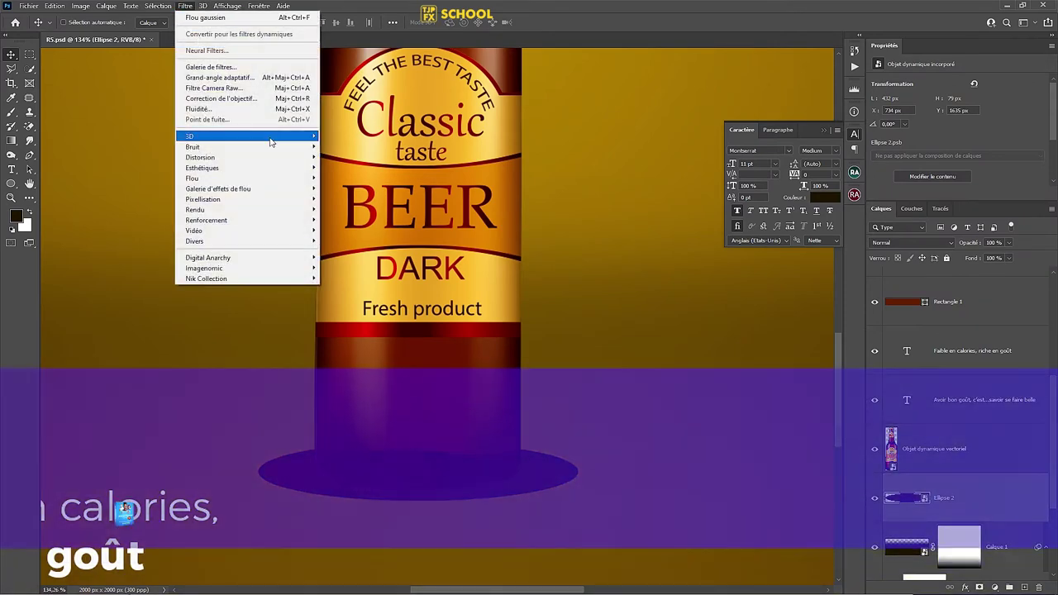
left_click(204, 17)
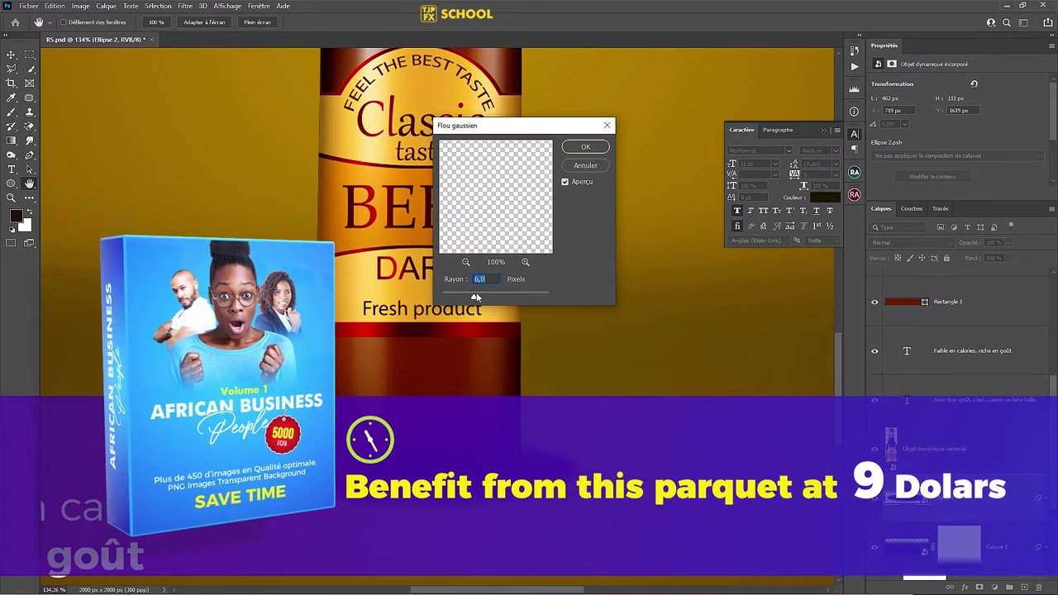
left_click_drag(476, 295, 487, 295)
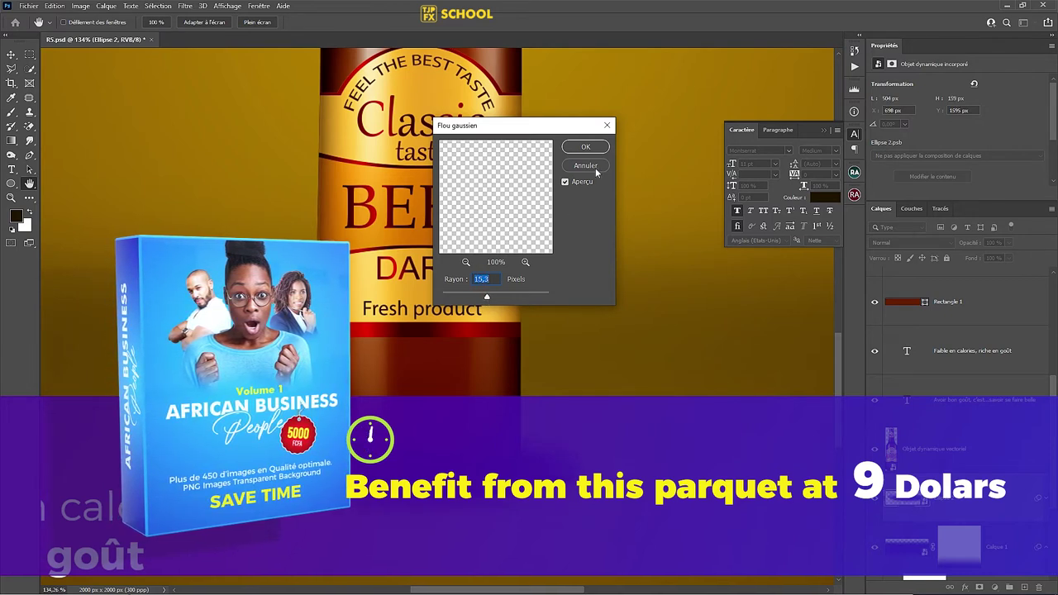
left_click(586, 148)
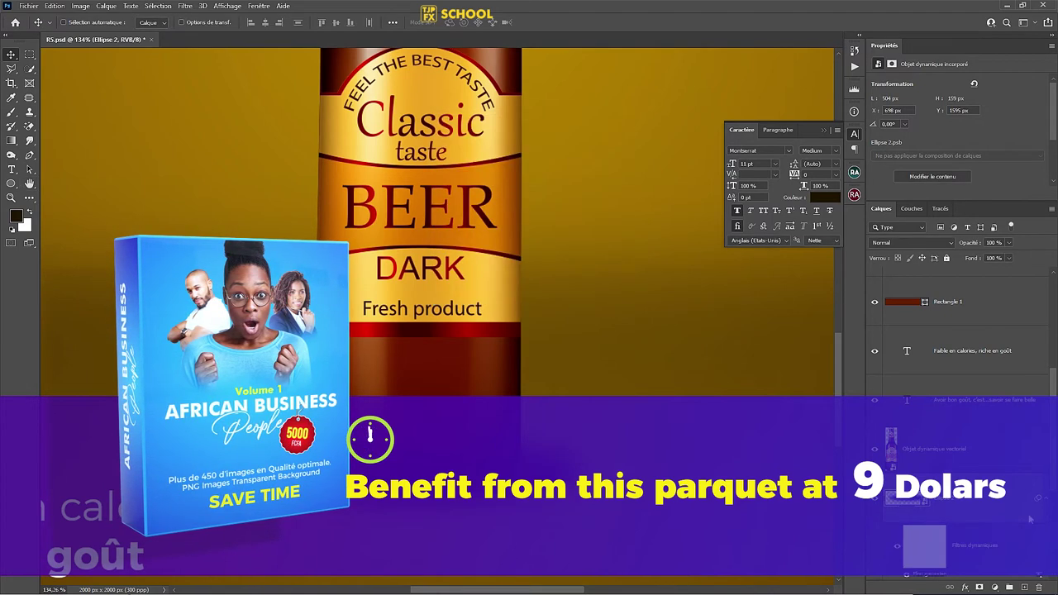
Step: Add a layer mask, brush part of the shadow away, and set opacity to 88%
left_click(981, 587)
left_click(11, 111)
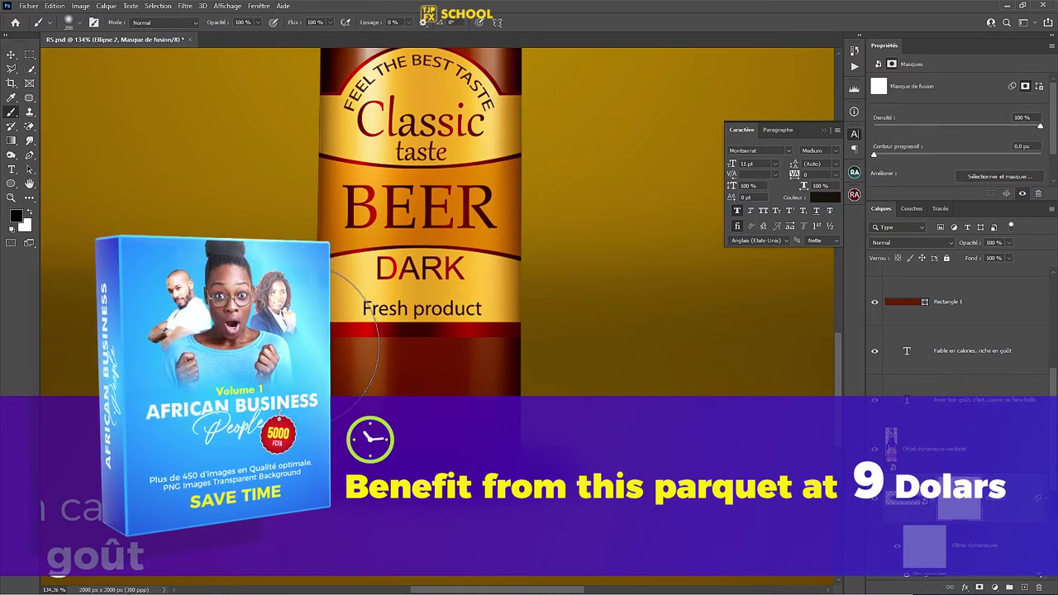
mouse_move(399, 314)
left_mouse_down()
mouse_move(354, 337)
mouse_move(689, 455)
left_mouse_up()
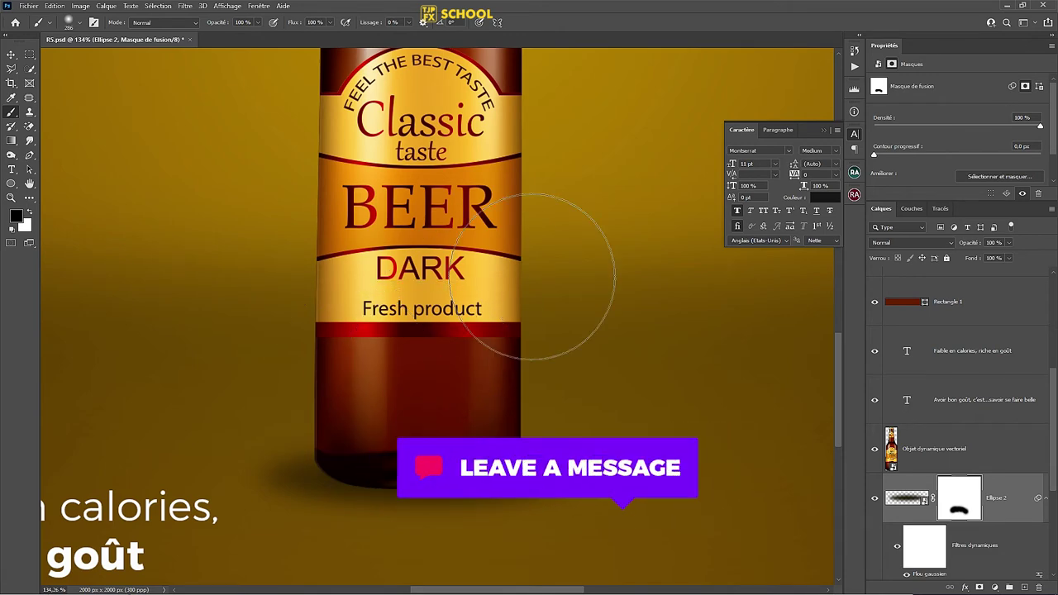
key("ctrl+minus")
key("ctrl+minus")
left_click_drag(972, 247, 961, 246)
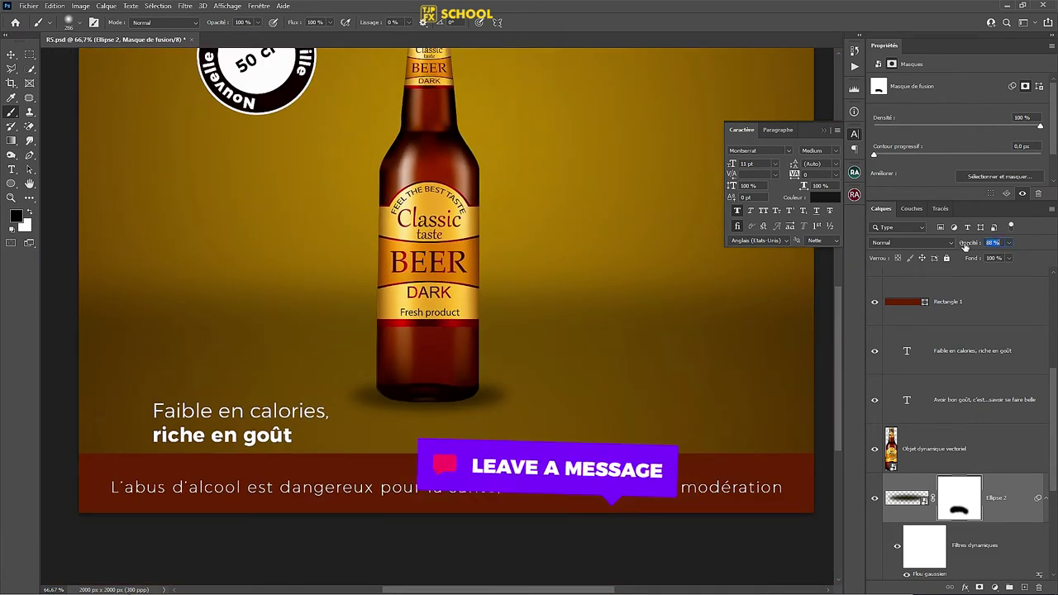
Step: Duplicate the bottle, flip the copy vertically, and move it below the base as a reflection
left_click(12, 55)
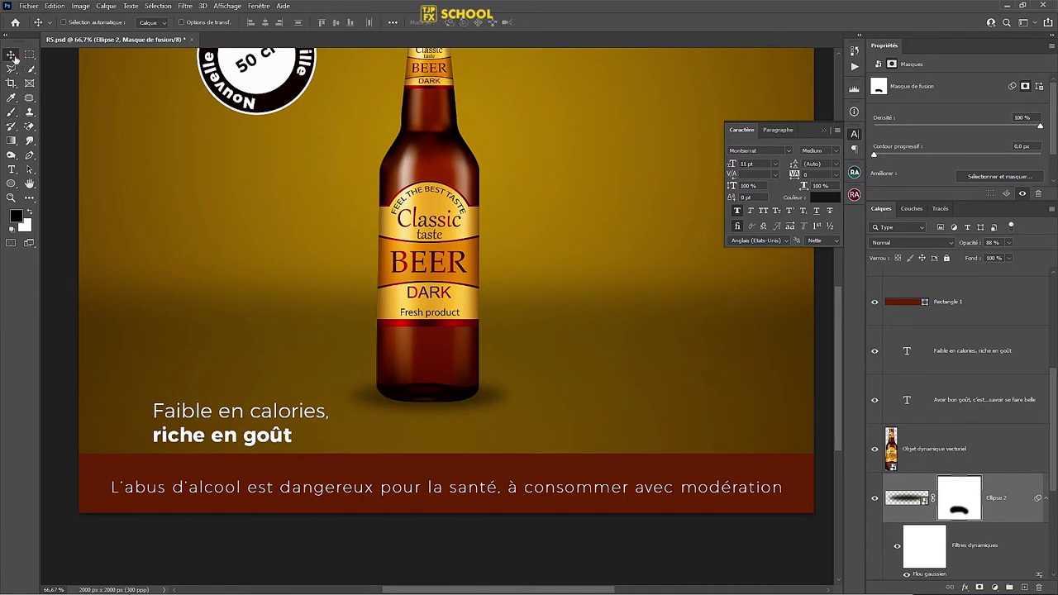
left_click_drag(1016, 442, 1026, 587)
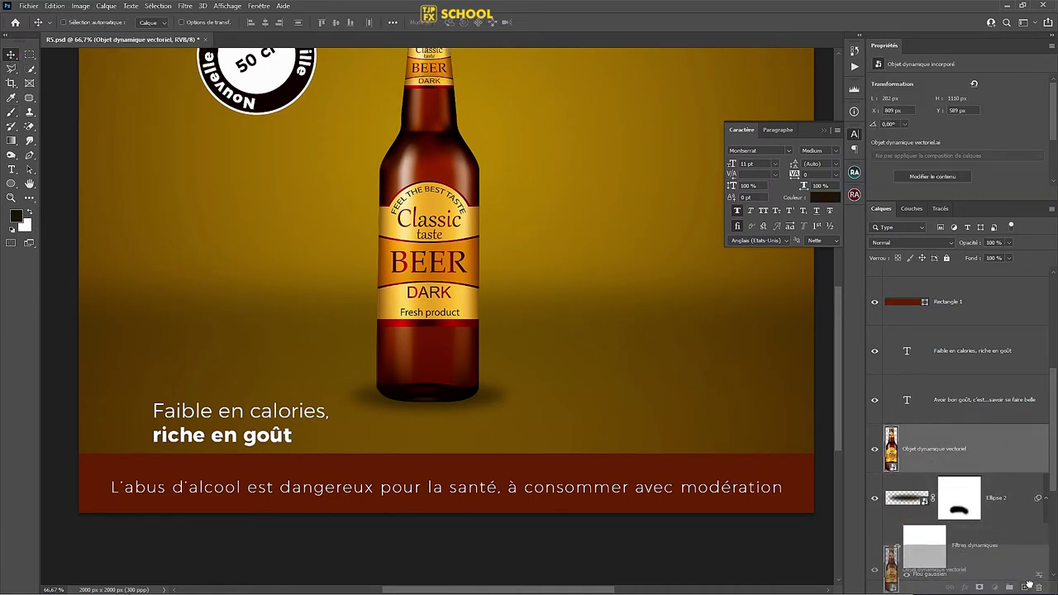
left_click(976, 502)
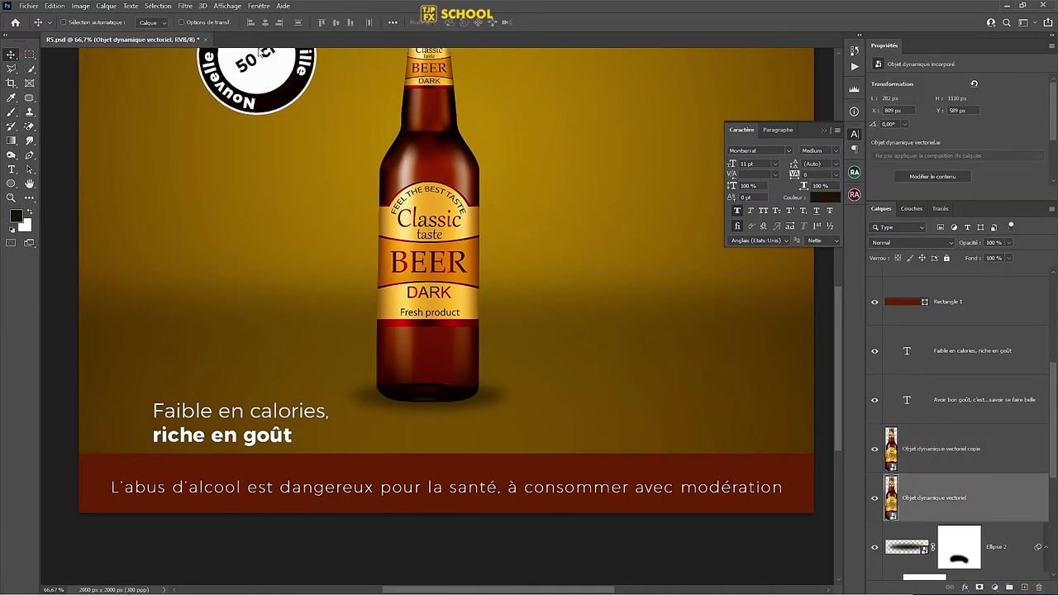
key("ctrl+t")
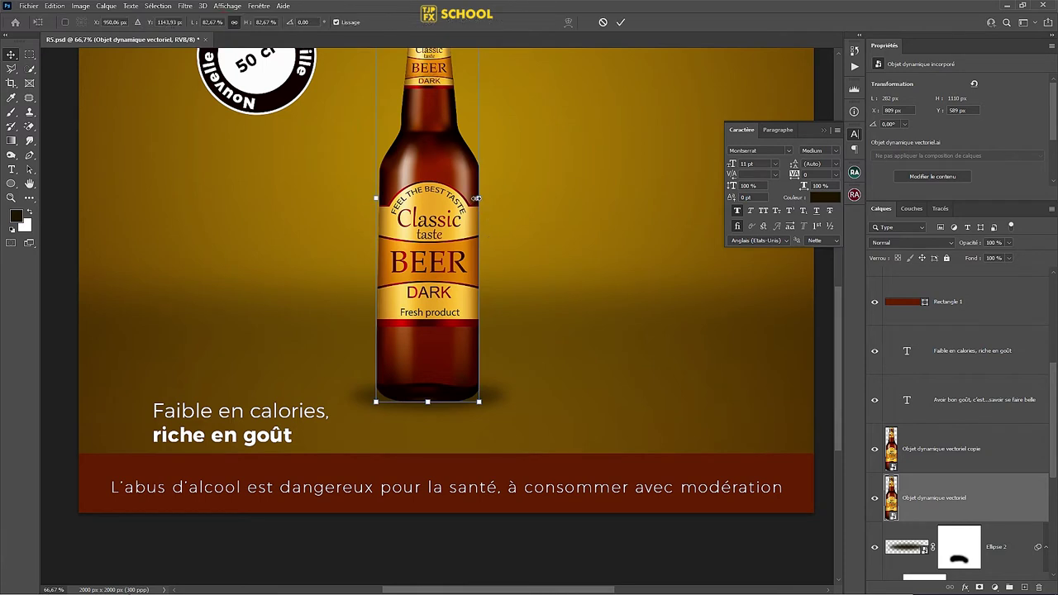
right_click(446, 235)
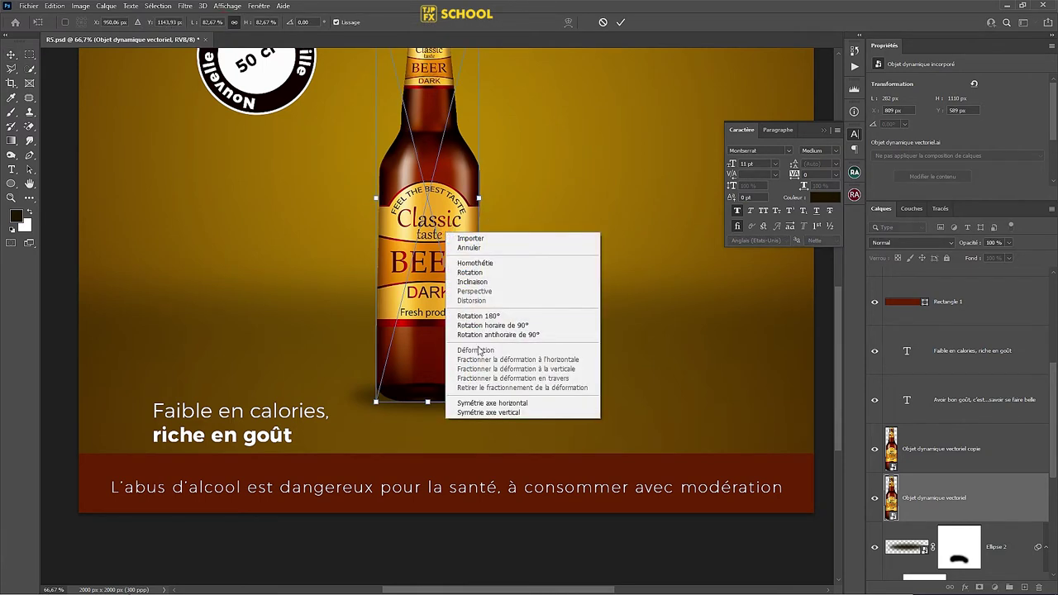
left_click(489, 414)
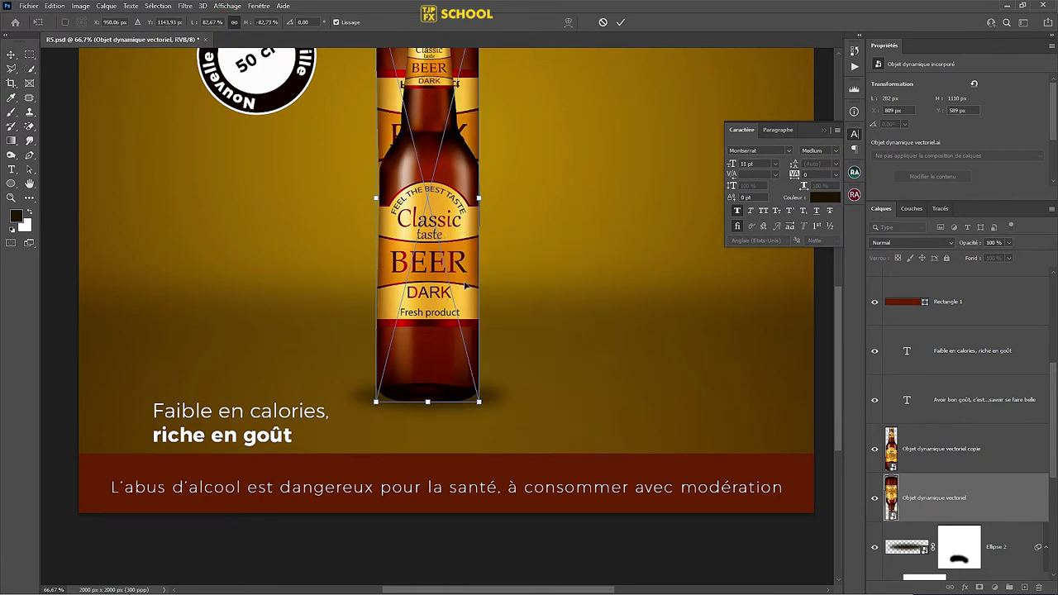
key("ctrl+minus")
key("ctrl+minus")
left_click_drag(430, 266, 429, 470)
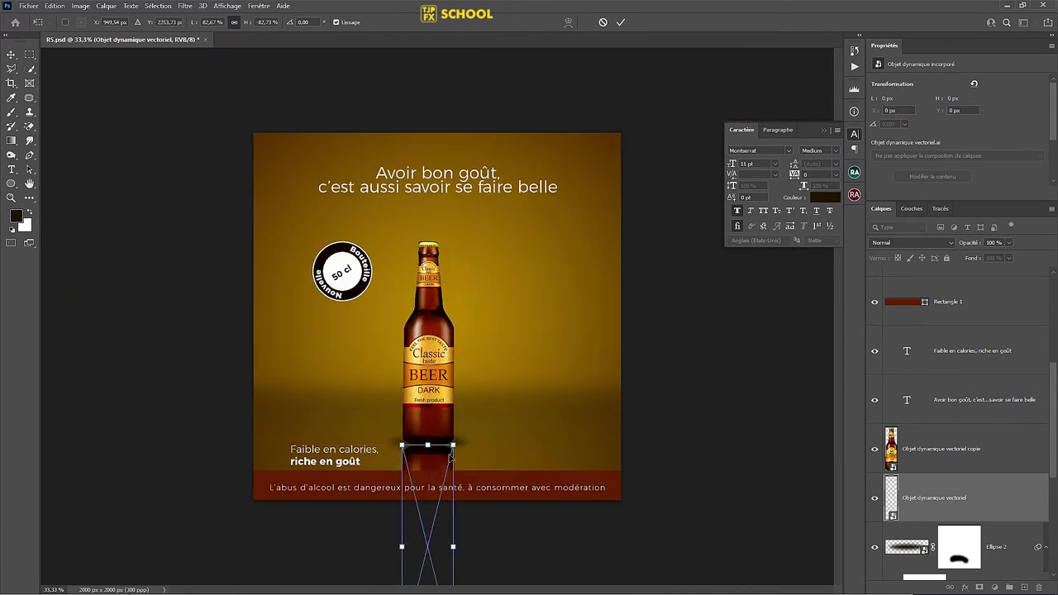
key("Return")
key("ctrl+plus")
Step: Stack the reflection layer below the Ellipse 2 shadow in the Layers panel
scroll(1035, 453, "down", 1)
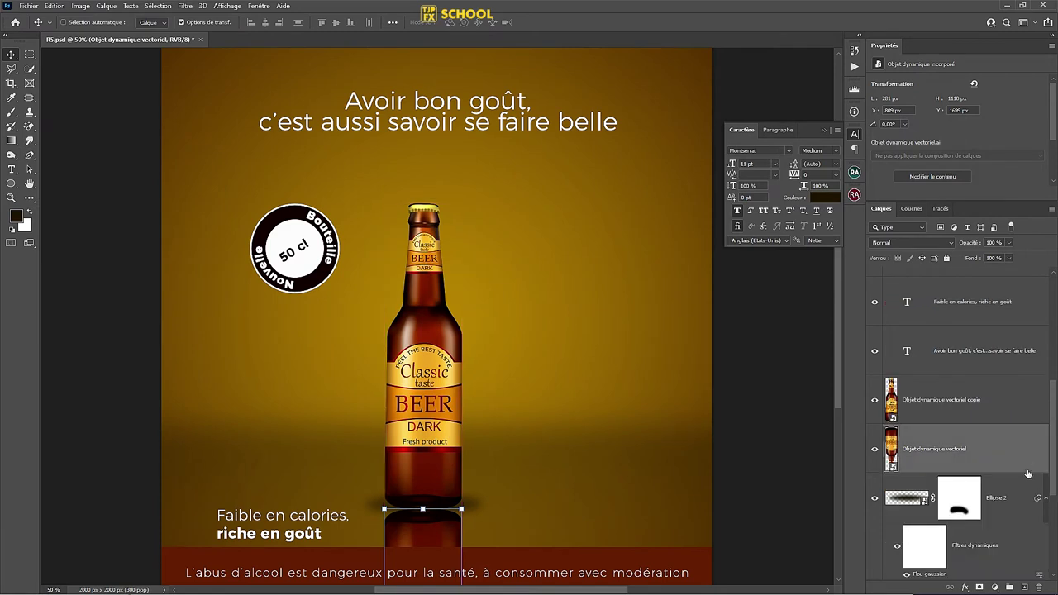
scroll(1029, 455, "down", 1)
left_click(1017, 533)
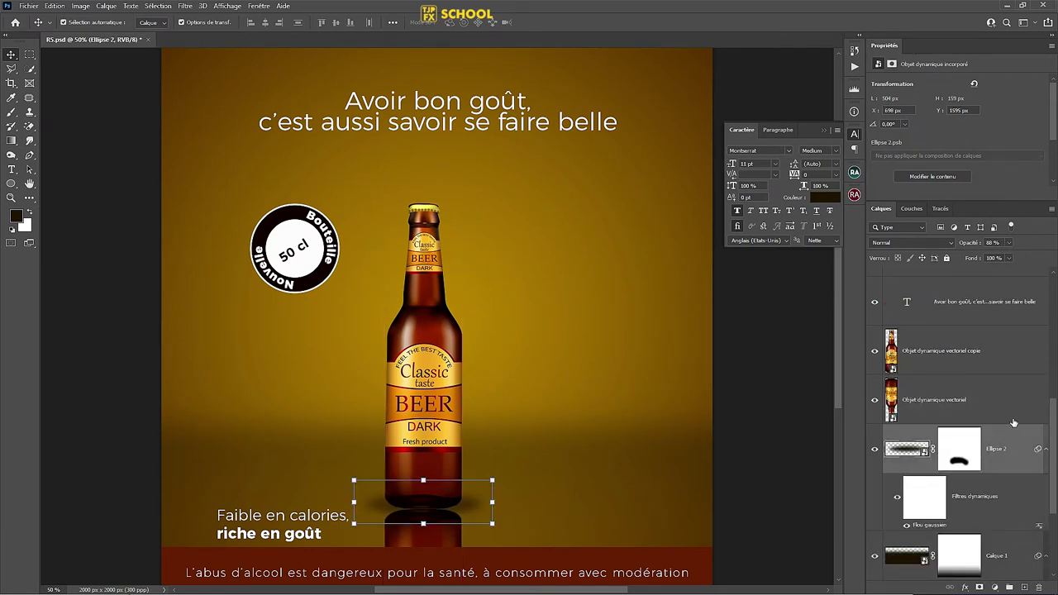
left_click_drag(1017, 415, 1016, 501)
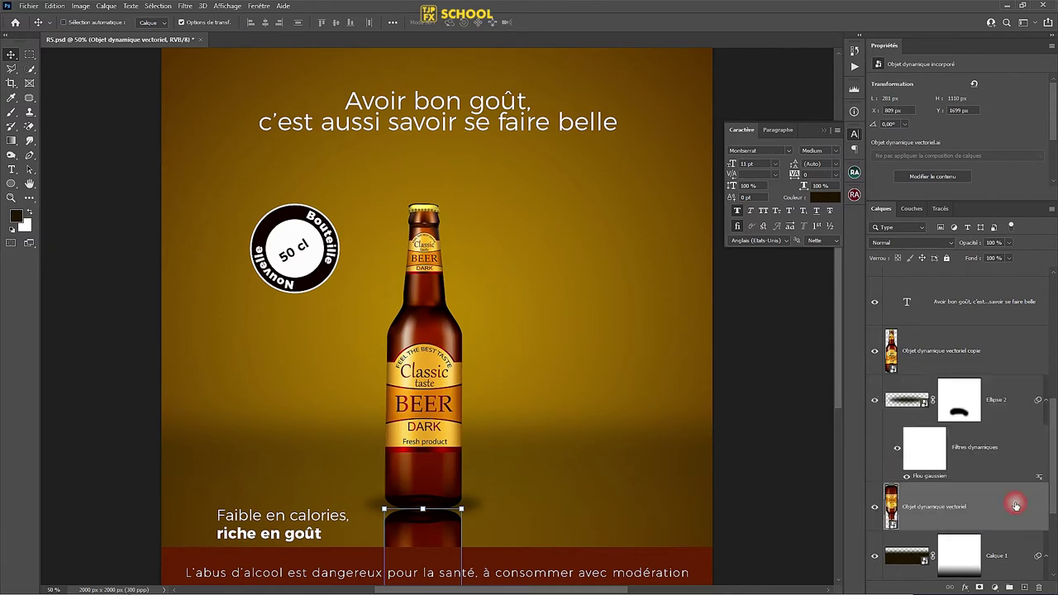
key("ctrl")
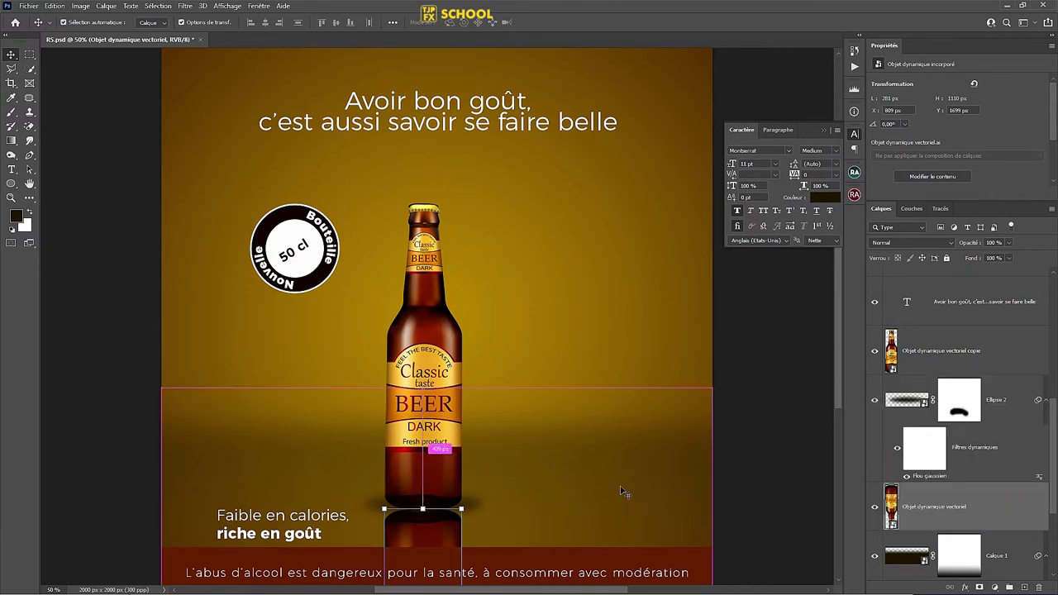
scroll(444, 402, "up", 3)
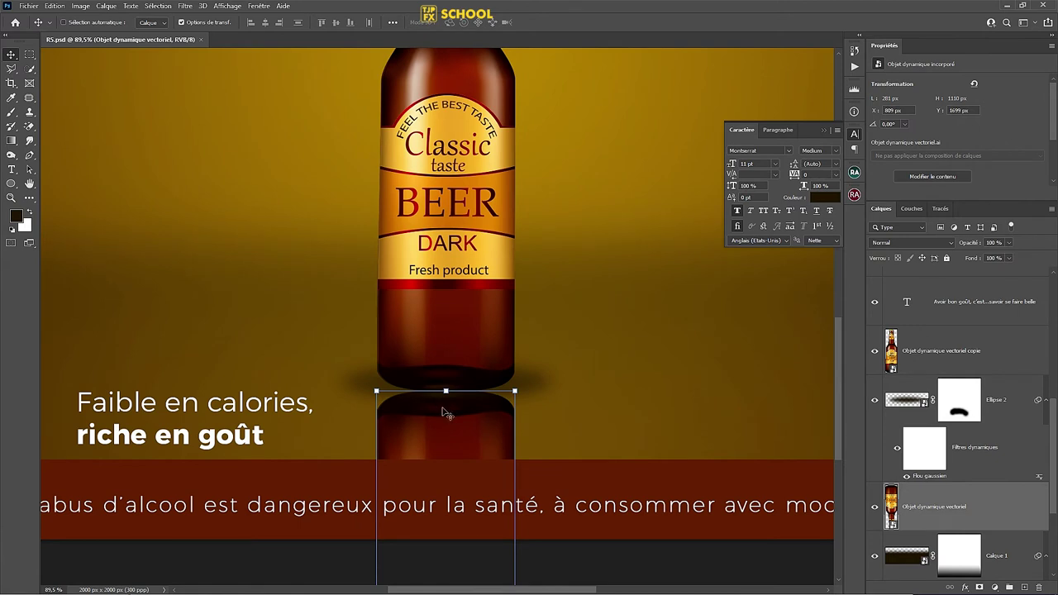
Step: Apply a Motion Blur to the reflection and add a layer mask
left_click(186, 6)
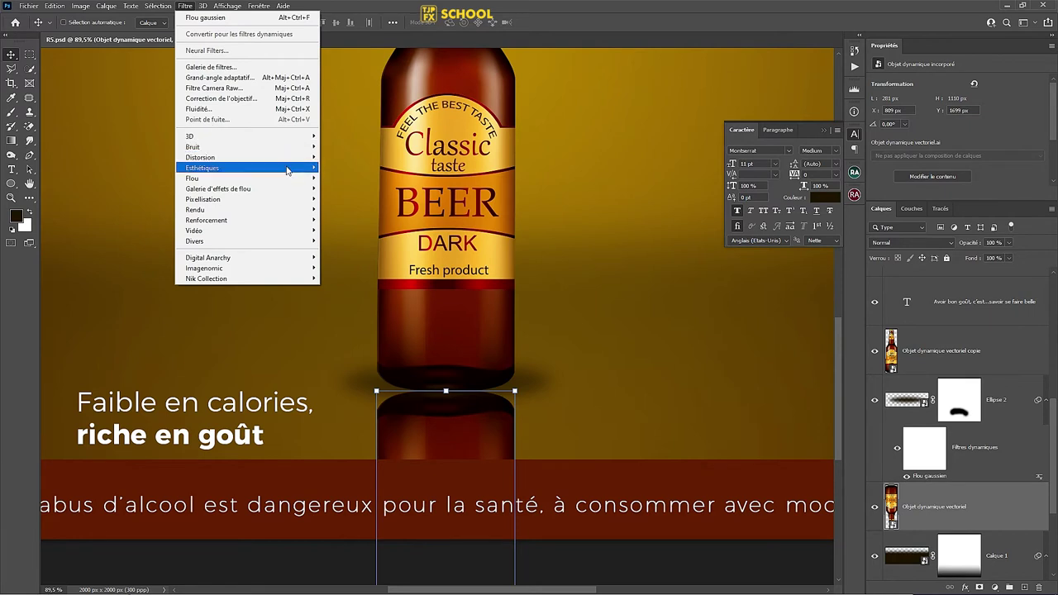
mouse_move(193, 179)
left_click(364, 220)
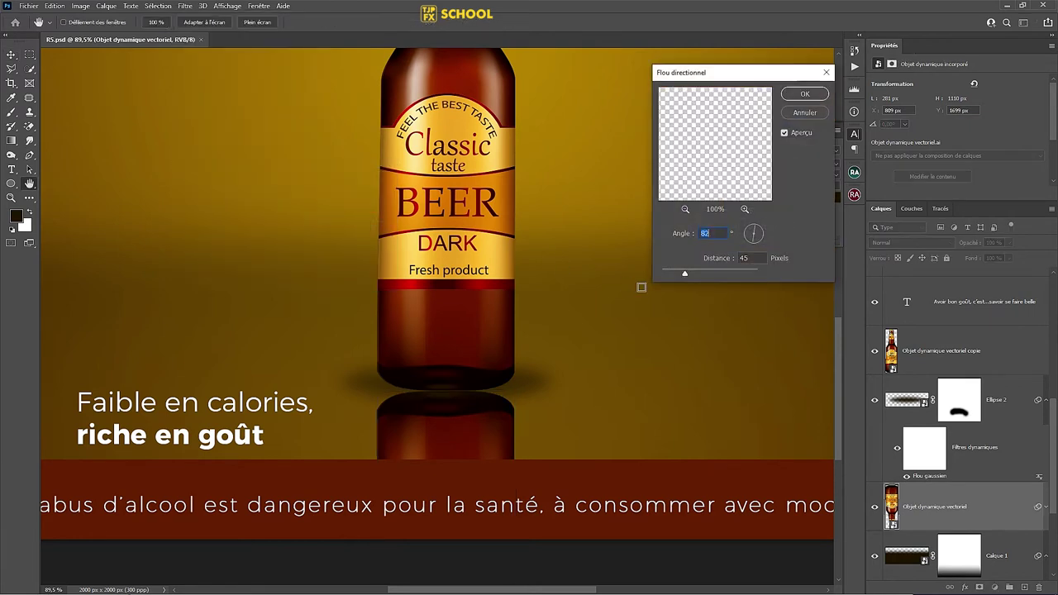
left_click(812, 92)
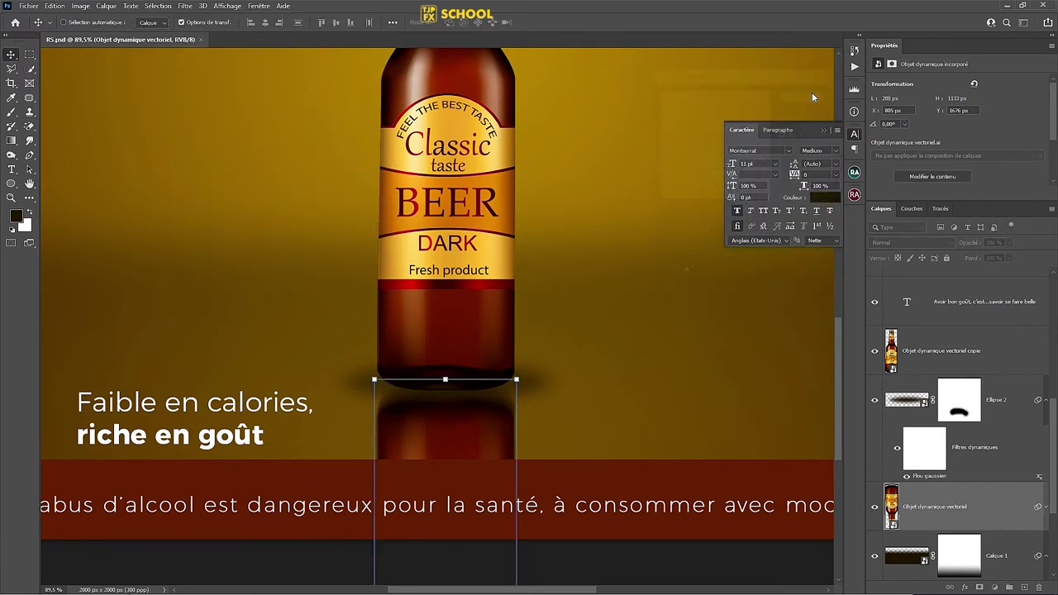
left_click(980, 587)
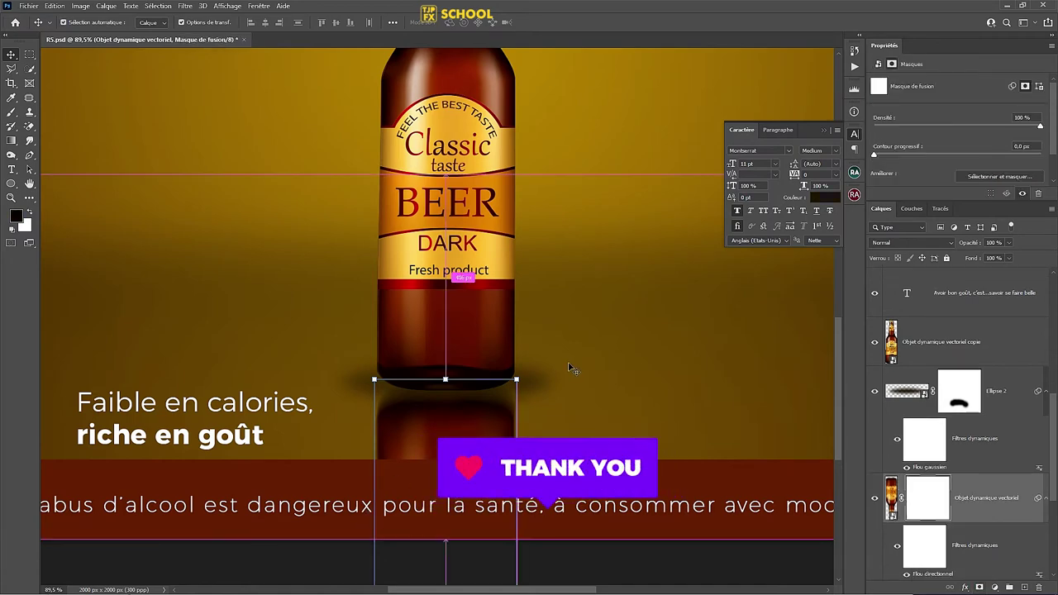
Step: Fade the reflection out with a black-to-white gradient on its mask
key("ctrl+minus")
key("ctrl+minus")
key("g")
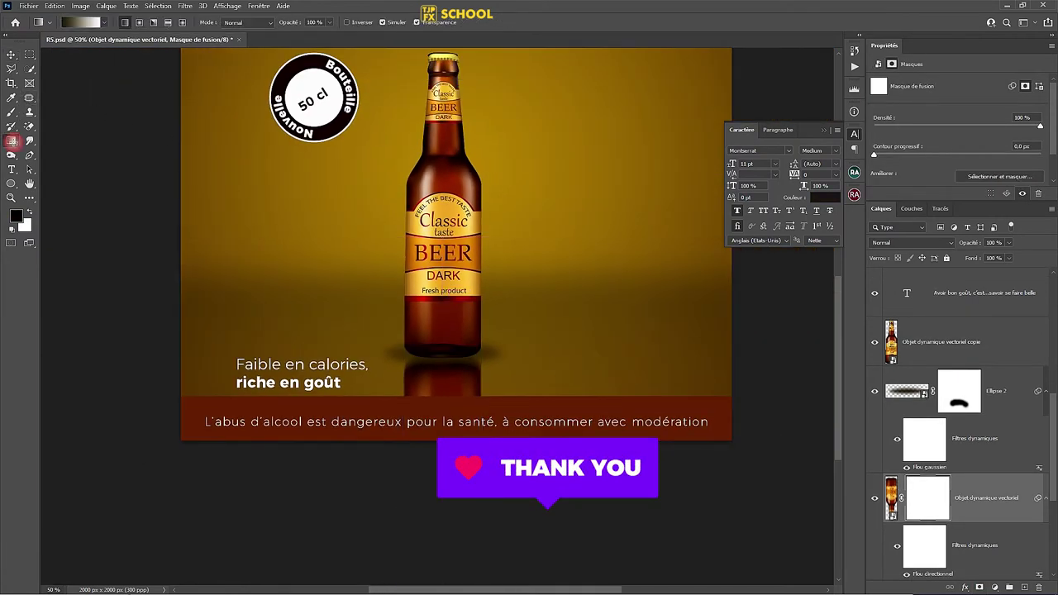
key("ctrl+minus")
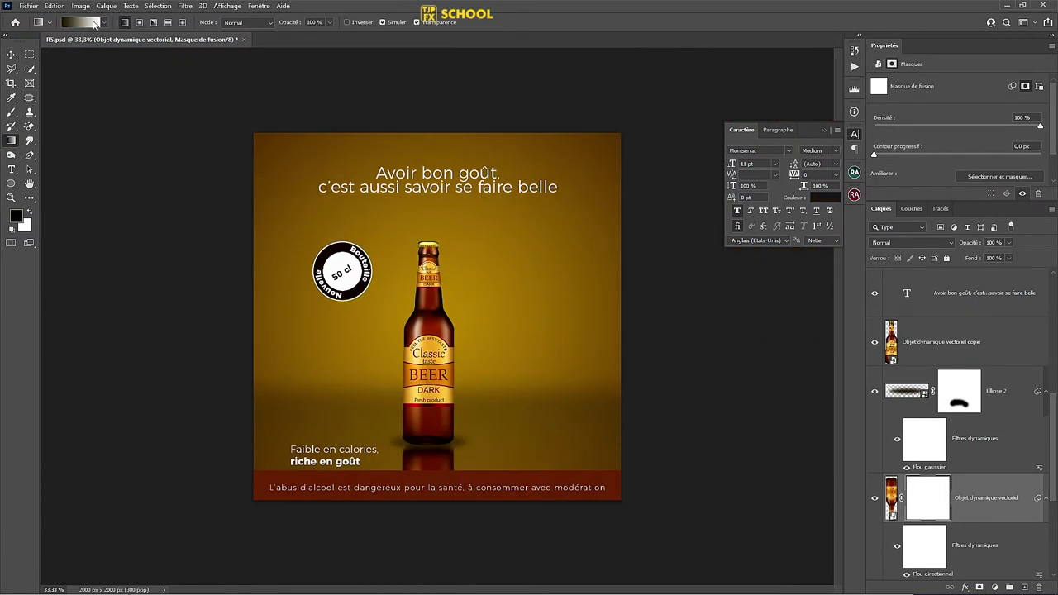
left_click(95, 24)
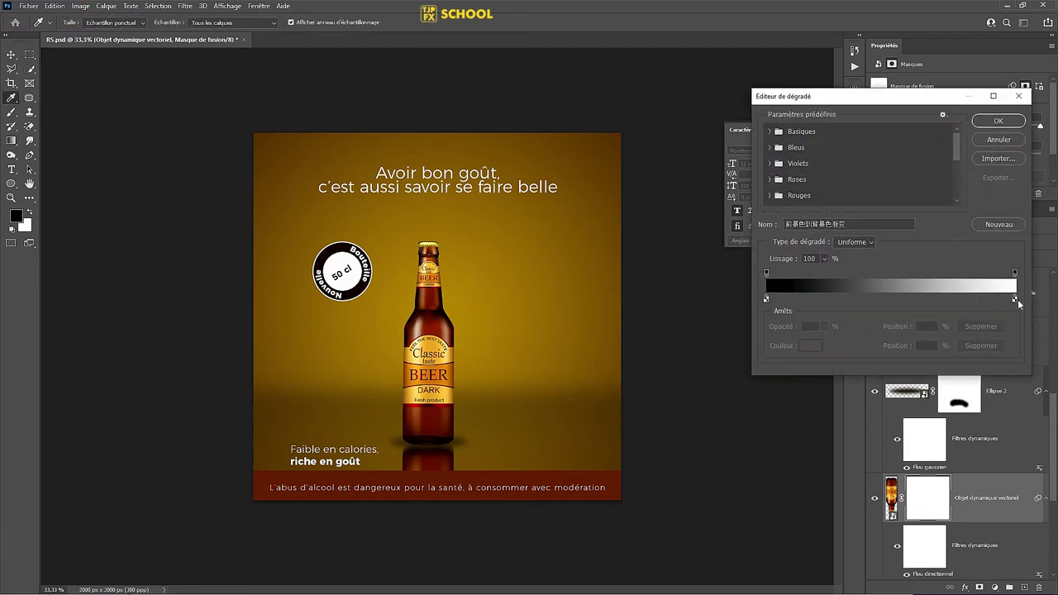
left_click(770, 131)
left_click(792, 157)
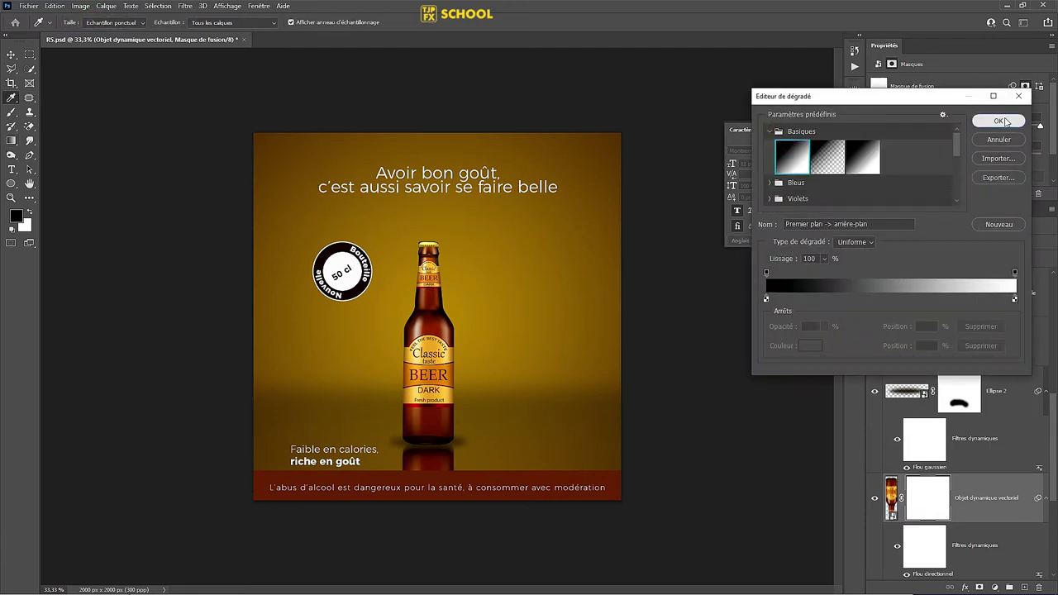
left_click(998, 120)
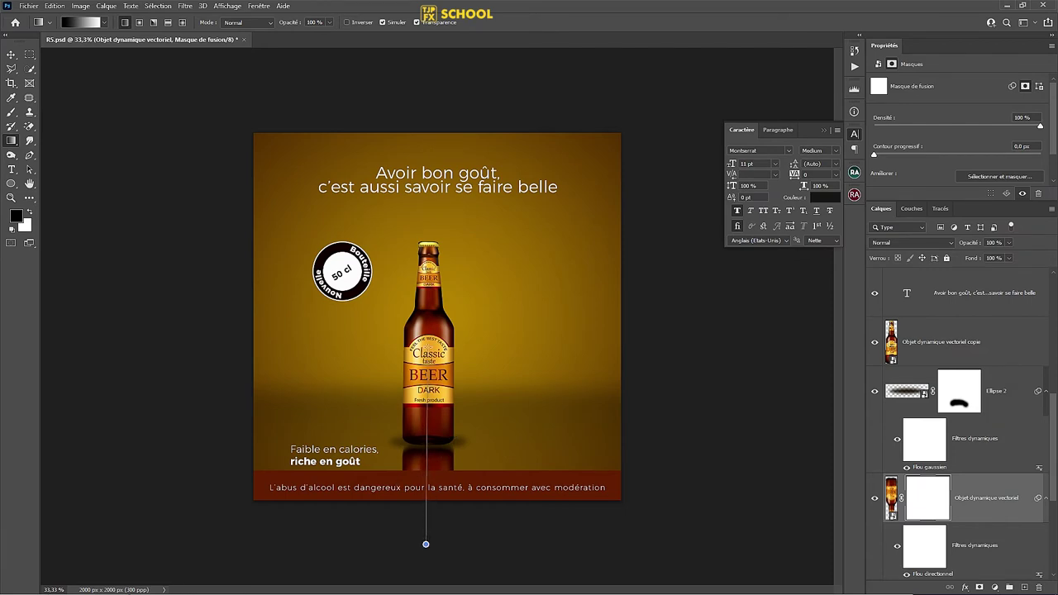
left_click_drag(429, 518, 429, 331)
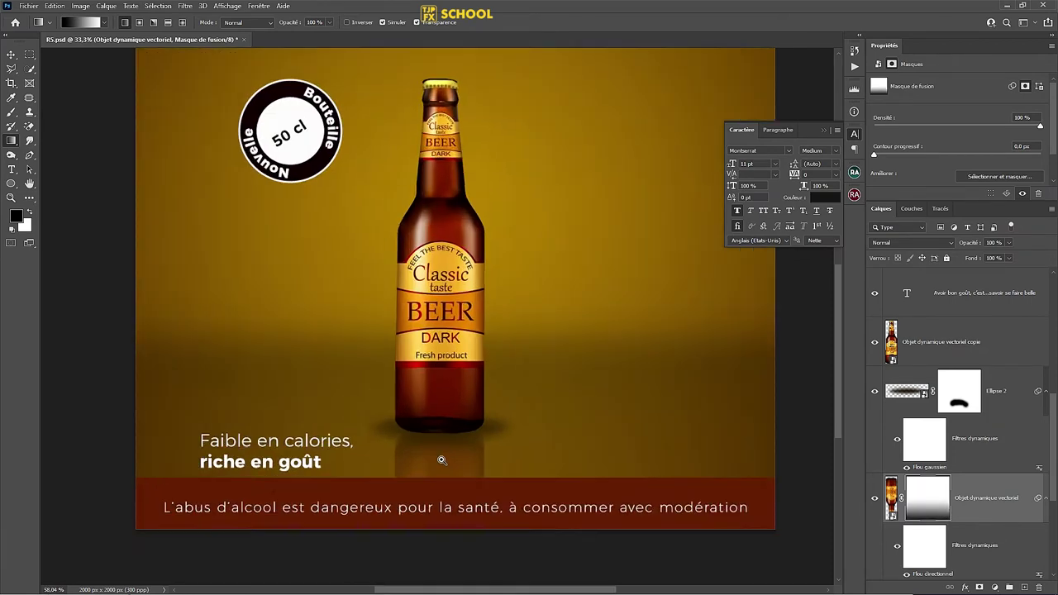
Step: Set the reflection to 90% opacity and raise its motion blur distance to 85 px
scroll(442, 455, "up", 5)
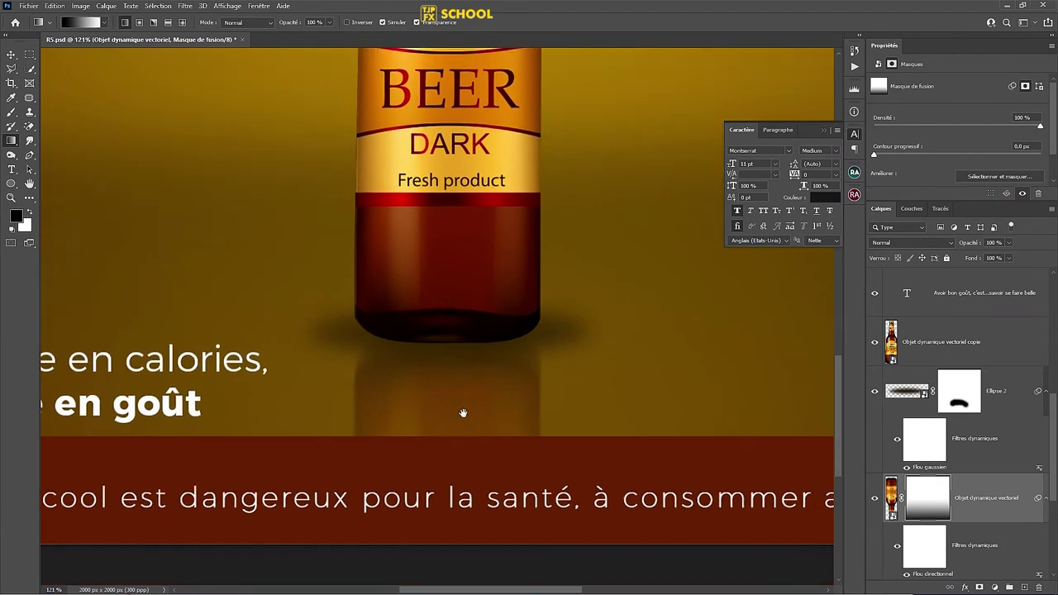
left_click_drag(463, 412, 460, 406)
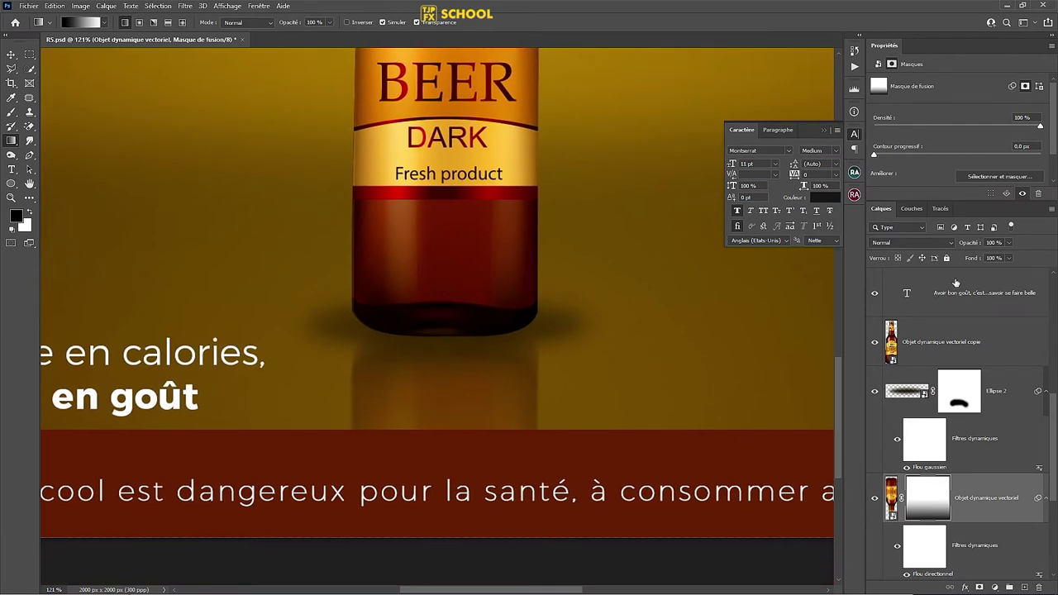
left_click_drag(964, 247, 959, 247)
scroll(968, 529, "down", 1)
double_click(952, 530)
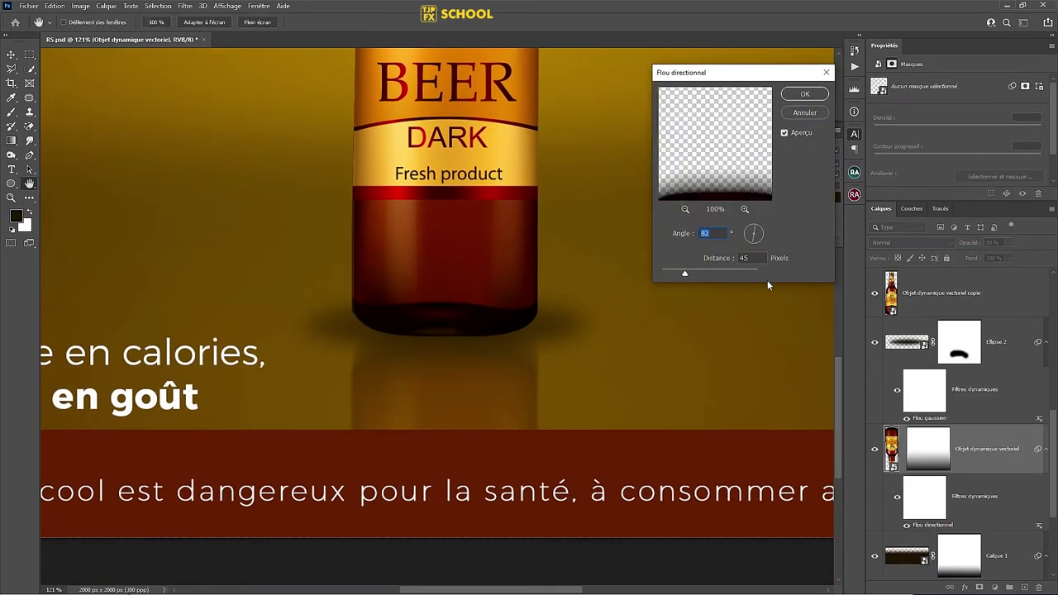
left_click_drag(695, 275, 700, 277)
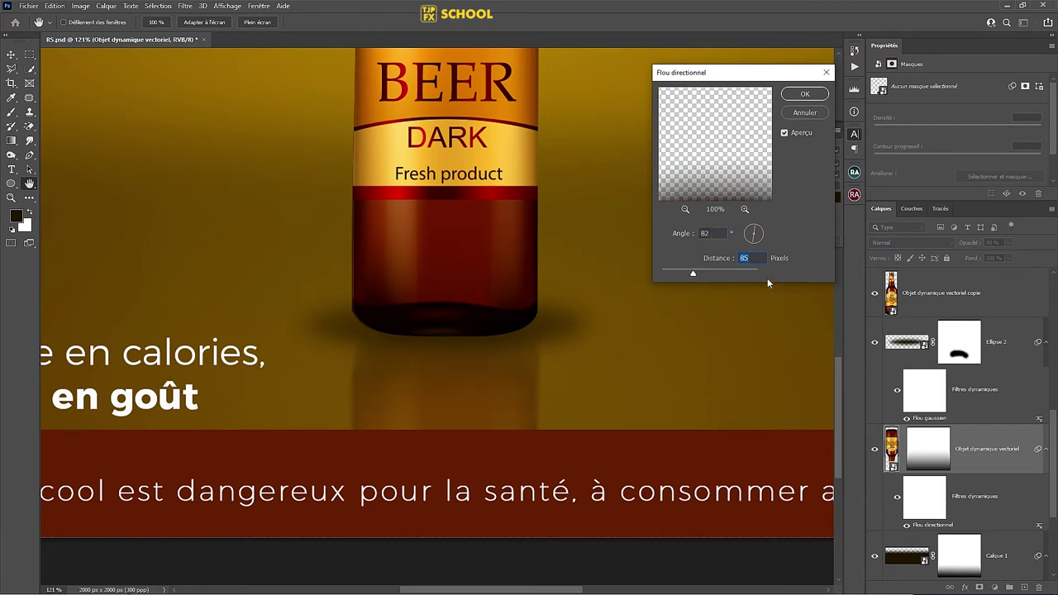
key("Return")
left_click(1005, 346)
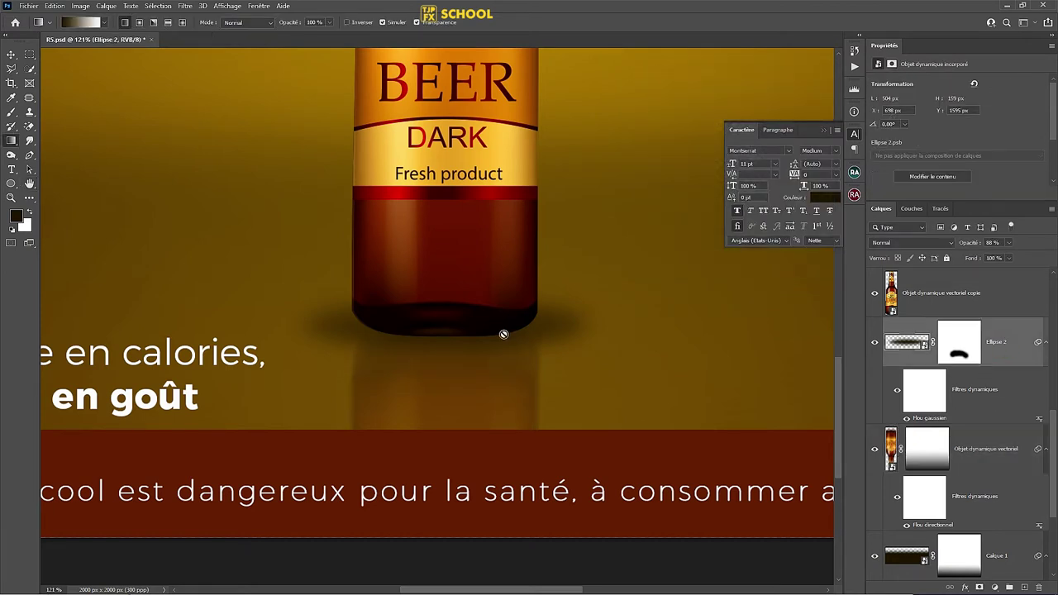
Step: Move the Ellipse 2 shadow about 14 px lower and save R5.psd
left_click(11, 53)
left_click_drag(529, 316, 522, 330)
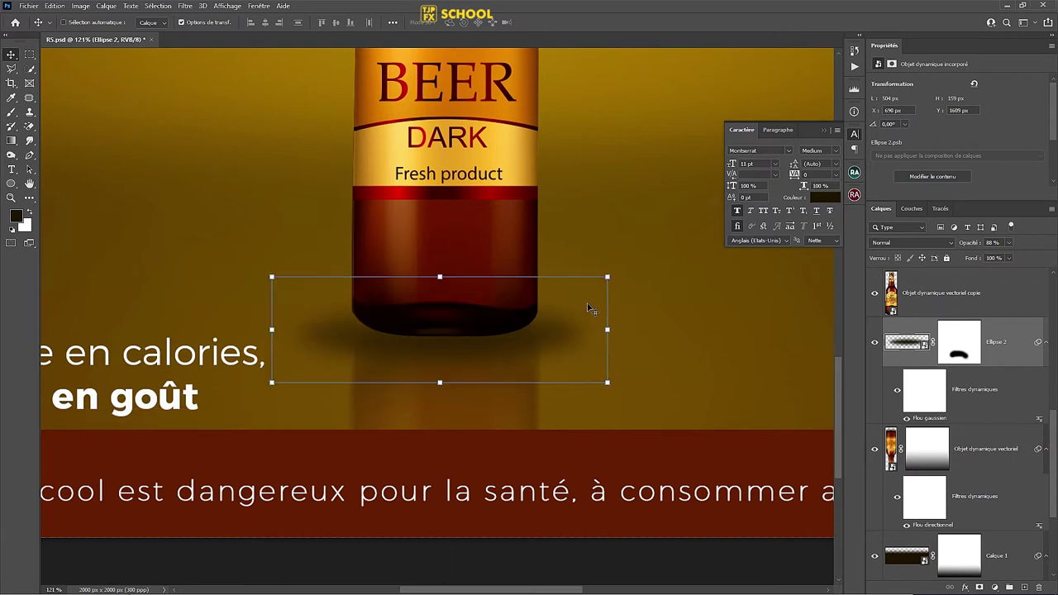
key("ctrl+minus")
key("ctrl+minus")
key("ctrl+minus")
key("ctrl+minus")
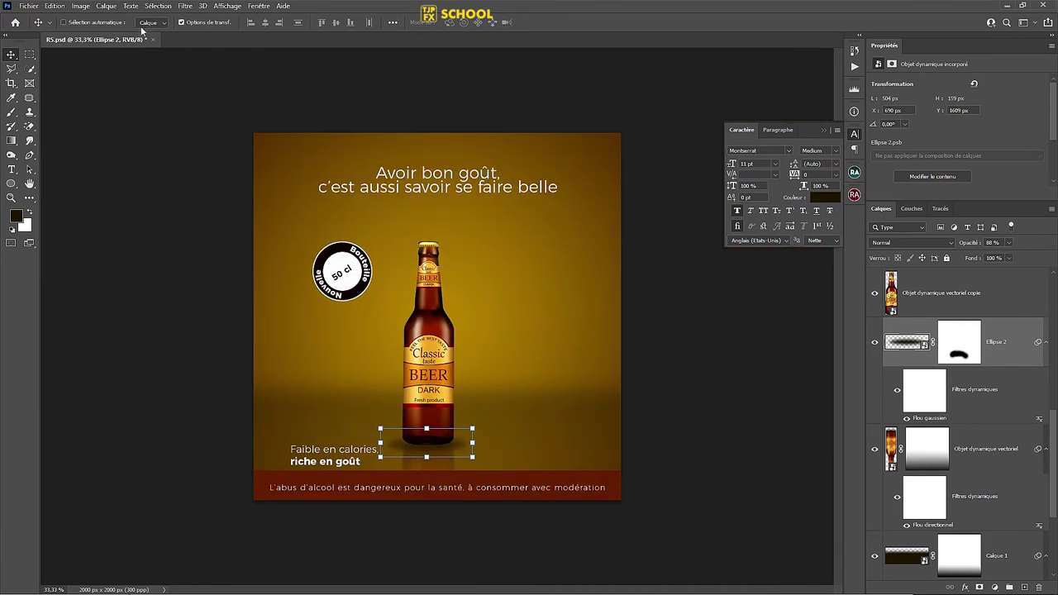
left_click(181, 22)
key("ctrl+s")
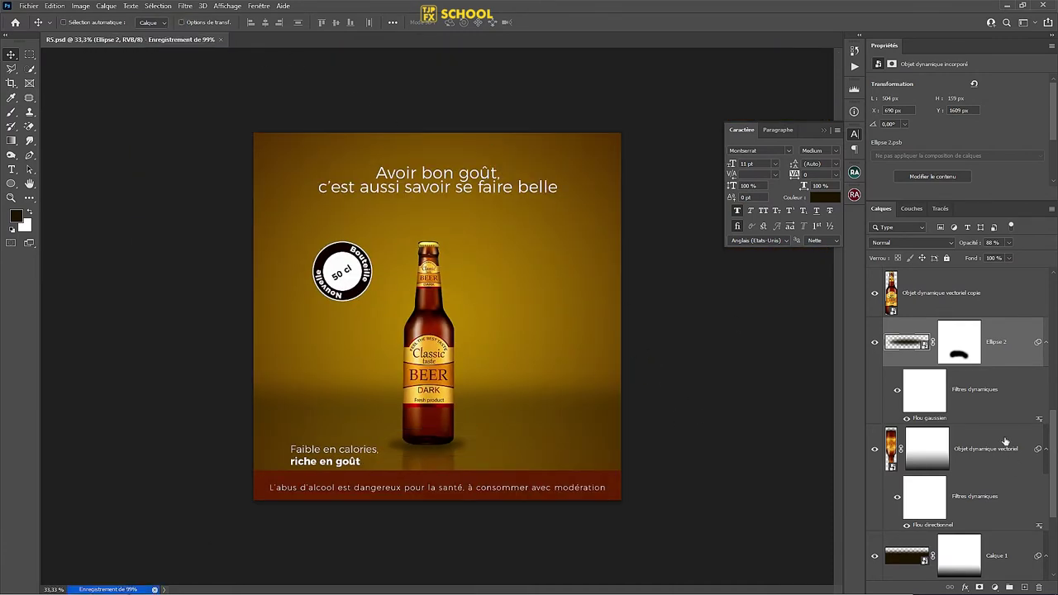
Step: Select the upright bottle layer together with the reflection layer
left_click(1004, 292)
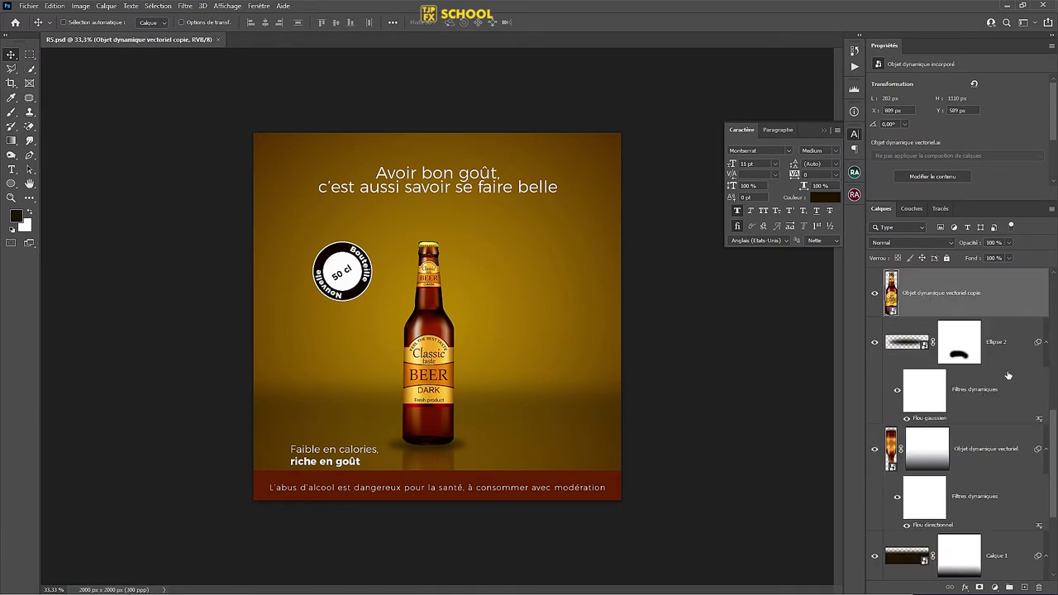
scroll(1008, 376, "down", 2)
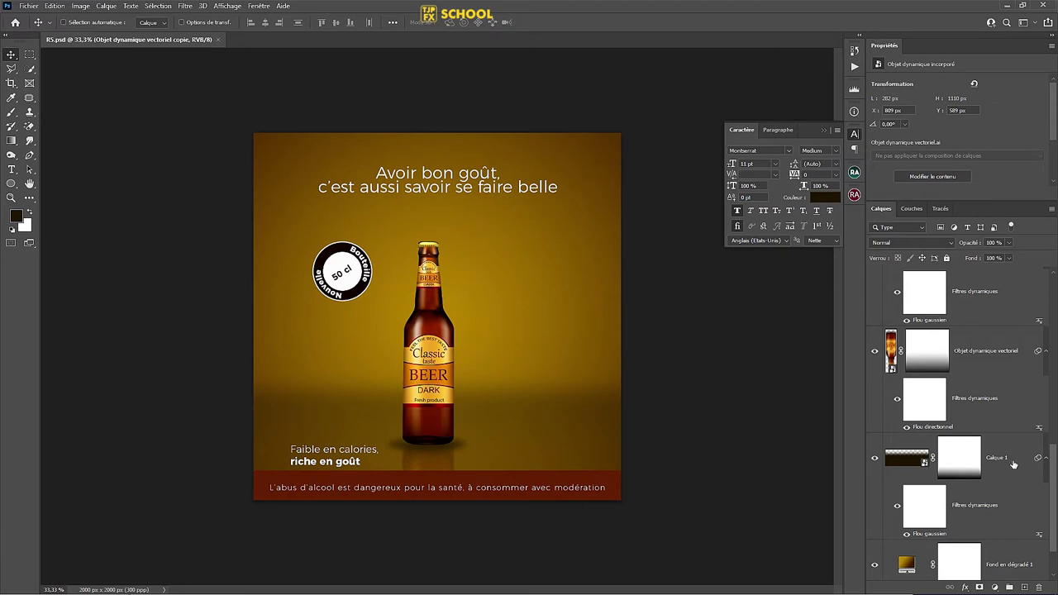
left_click(1009, 364, "ctrl")
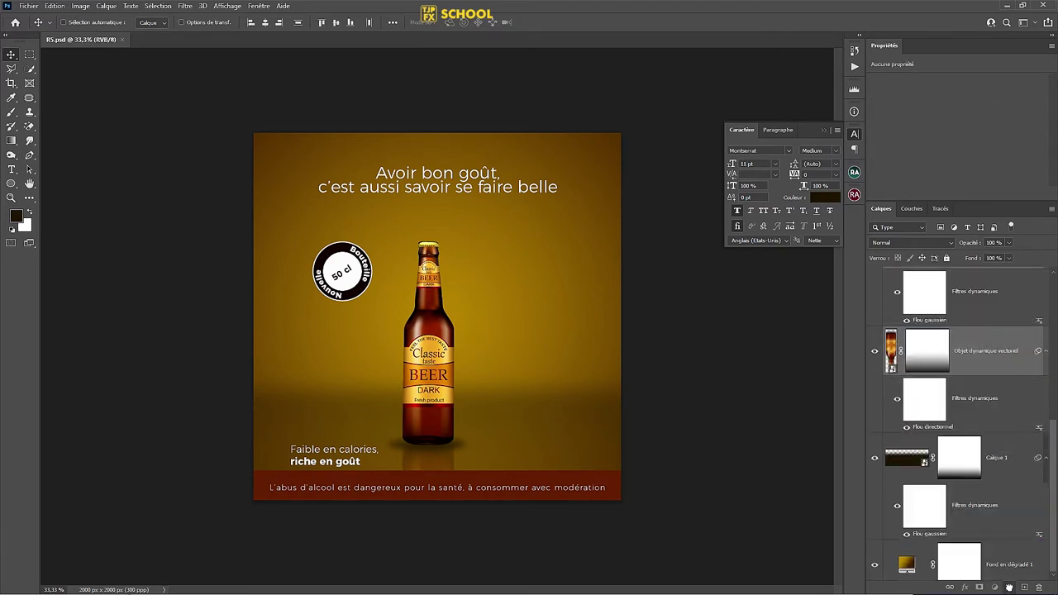
Step: Group the bottle, shadow and reflection layers as 'beer' and centre it horizontally
key("ctrl+g")
double_click(918, 369)
type("beer")
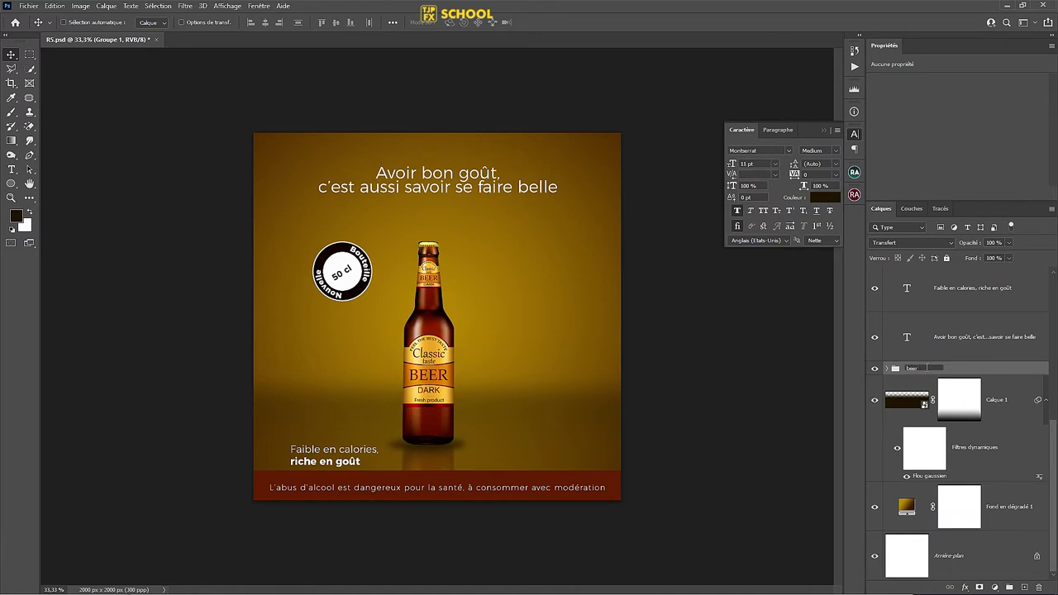
key("Return")
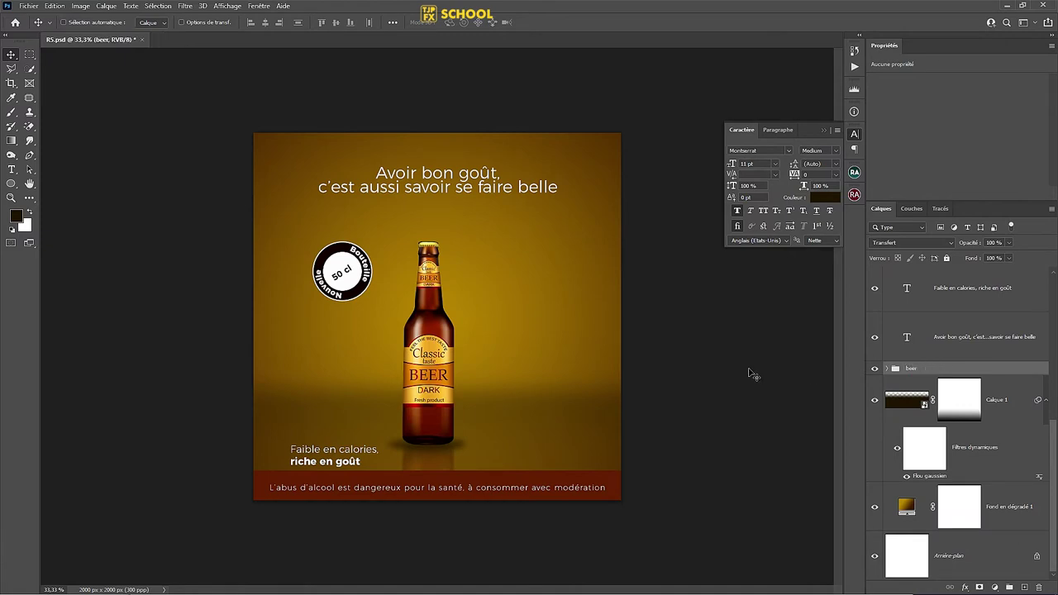
left_click_drag(430, 381, 440, 380)
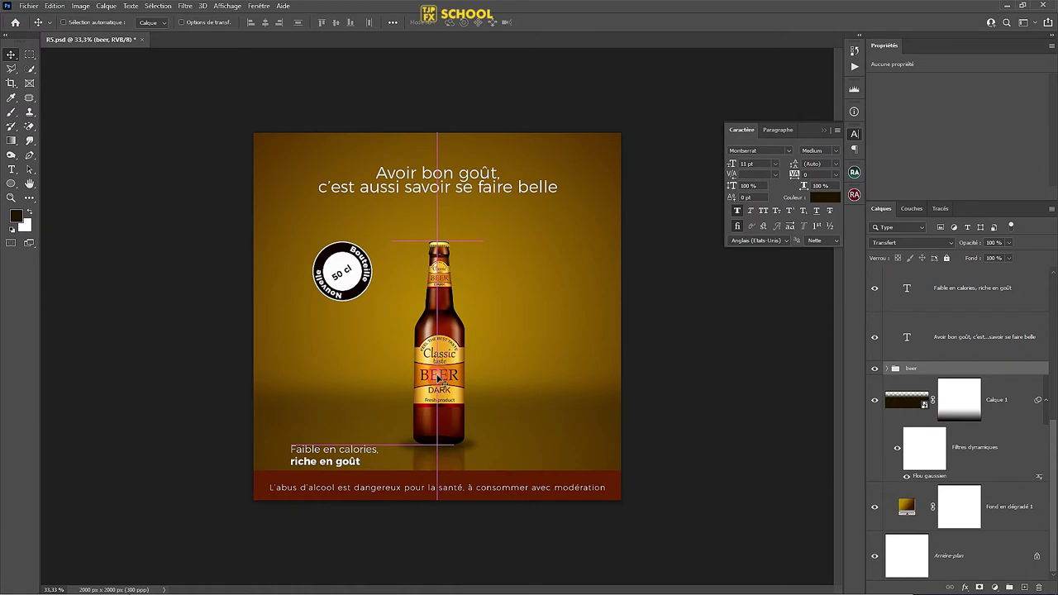
left_click_drag(439, 379, 440, 379)
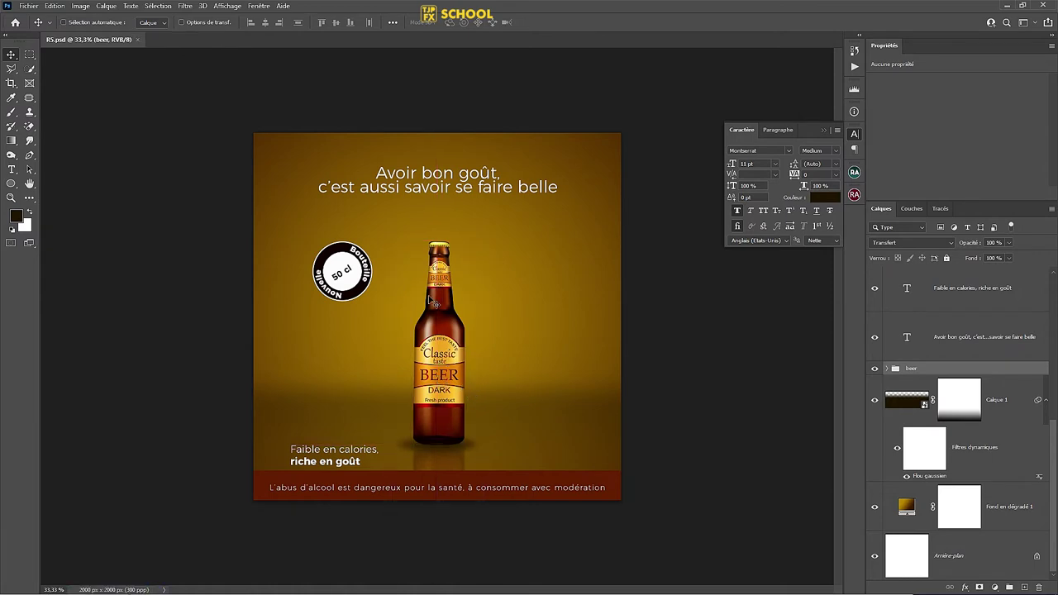
Step: Group the Nouvelle Bouteille text, 50 cl text and both badge circles into a new group
right_click(350, 280)
left_click(361, 285)
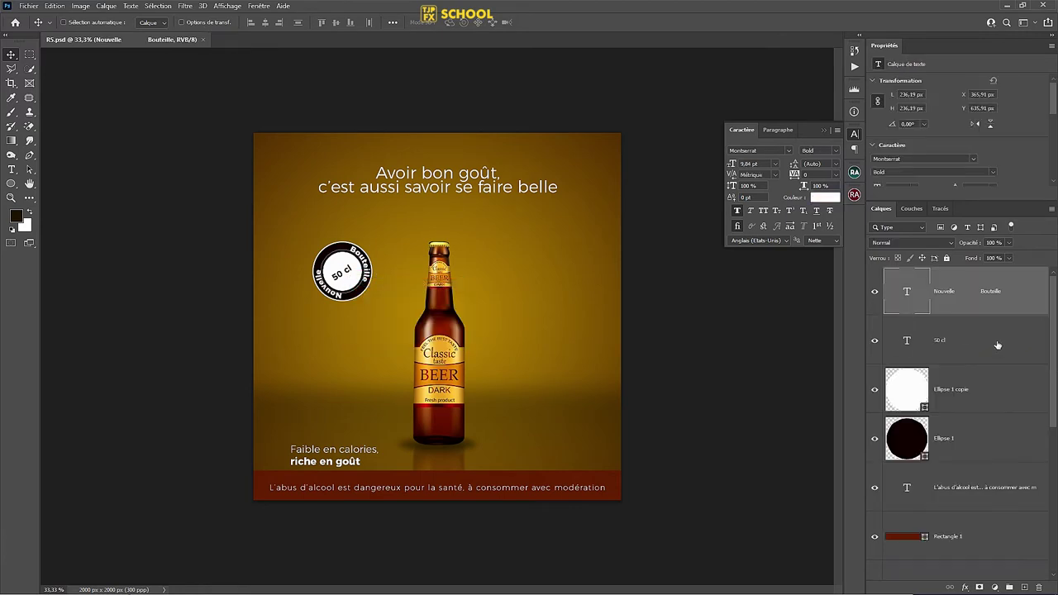
left_click(1028, 352, "shift")
left_click(1025, 401, "shift")
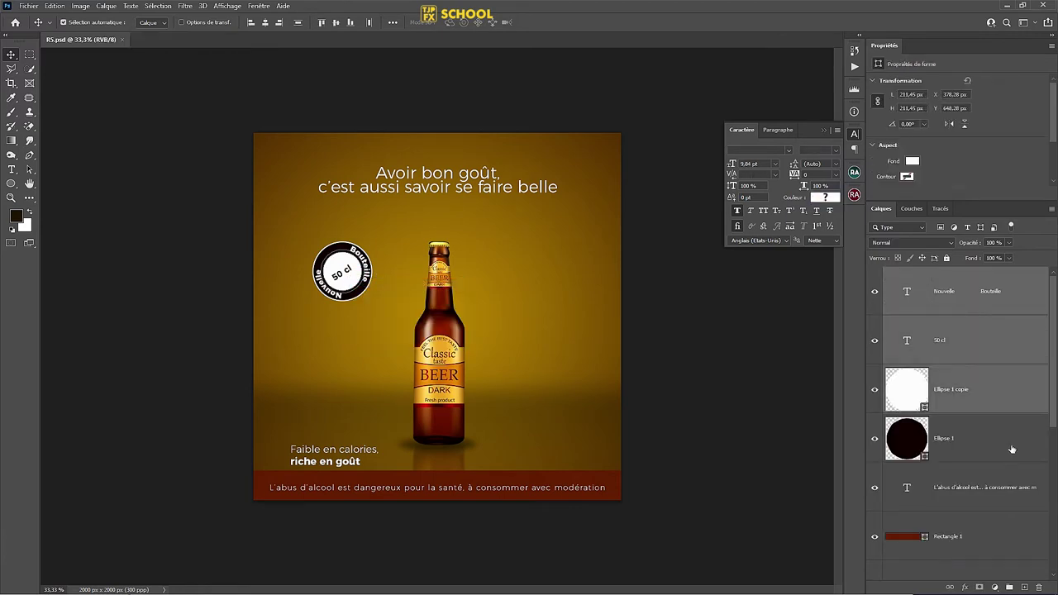
left_click(1012, 448, "shift")
left_click_drag(1016, 456, 1009, 588)
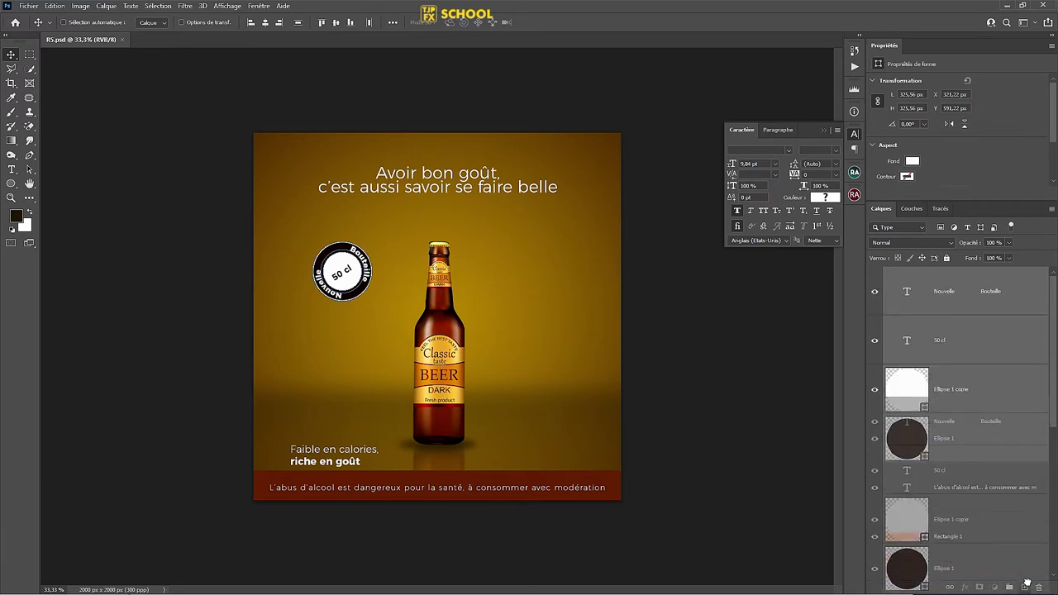
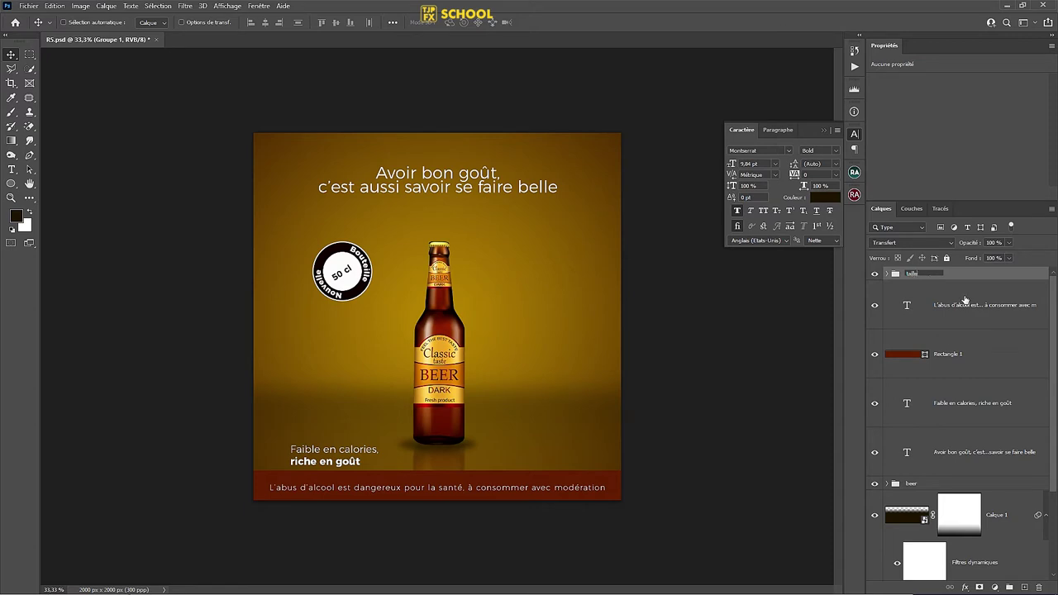
Step: Drag the 50 cl badge group down beside the bottle's left side and save R5.psd
left_click_drag(343, 281, 365, 349)
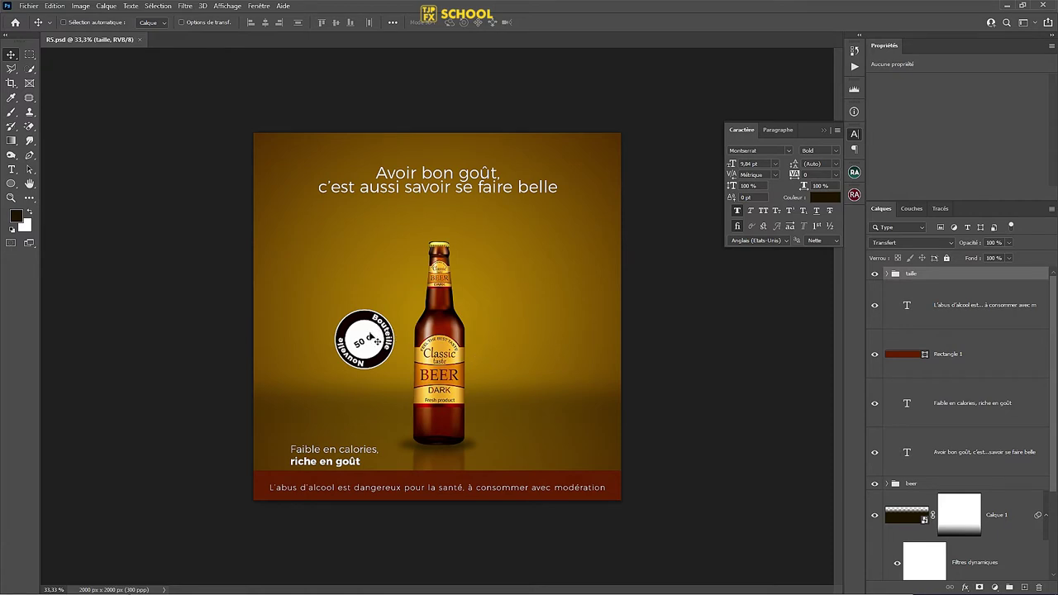
left_click_drag(376, 340, 364, 338)
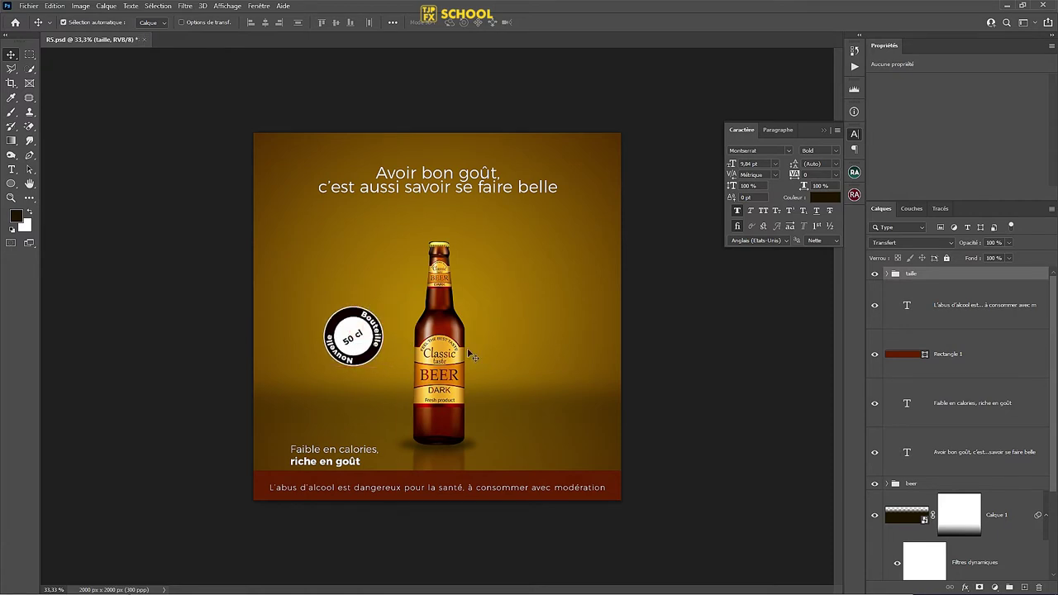
key("ctrl+s")
scroll(464, 191, "up", 1)
scroll(471, 192, "up", 1)
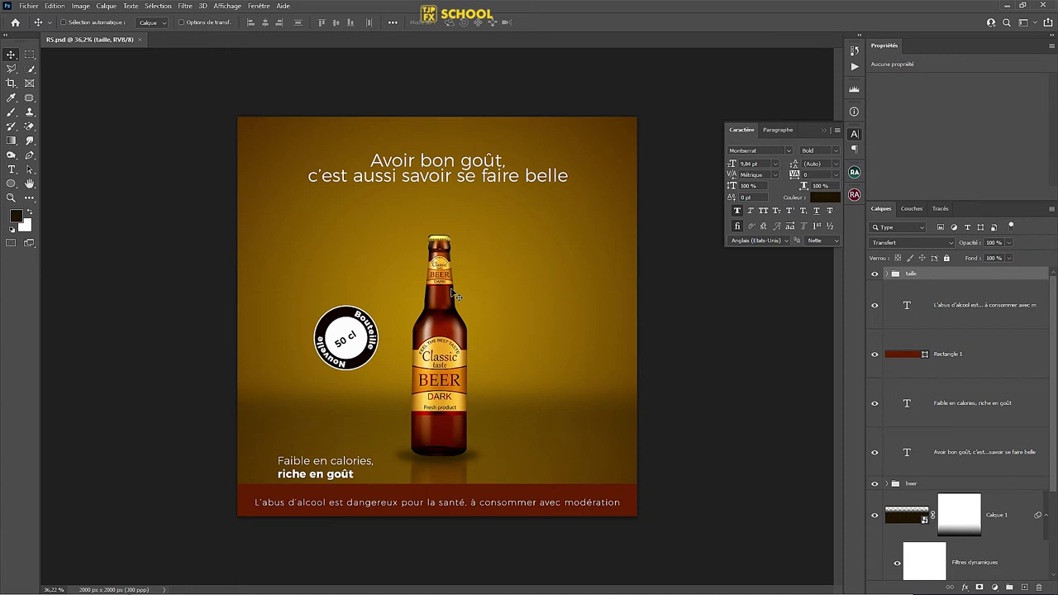
scroll(425, 341, "up", 2)
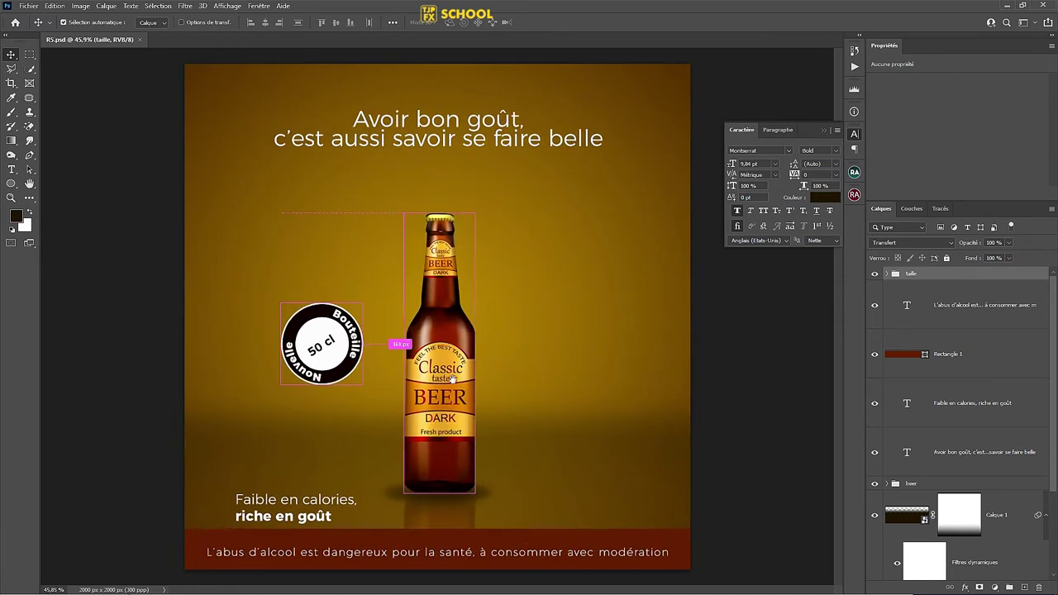
key("ctrl")
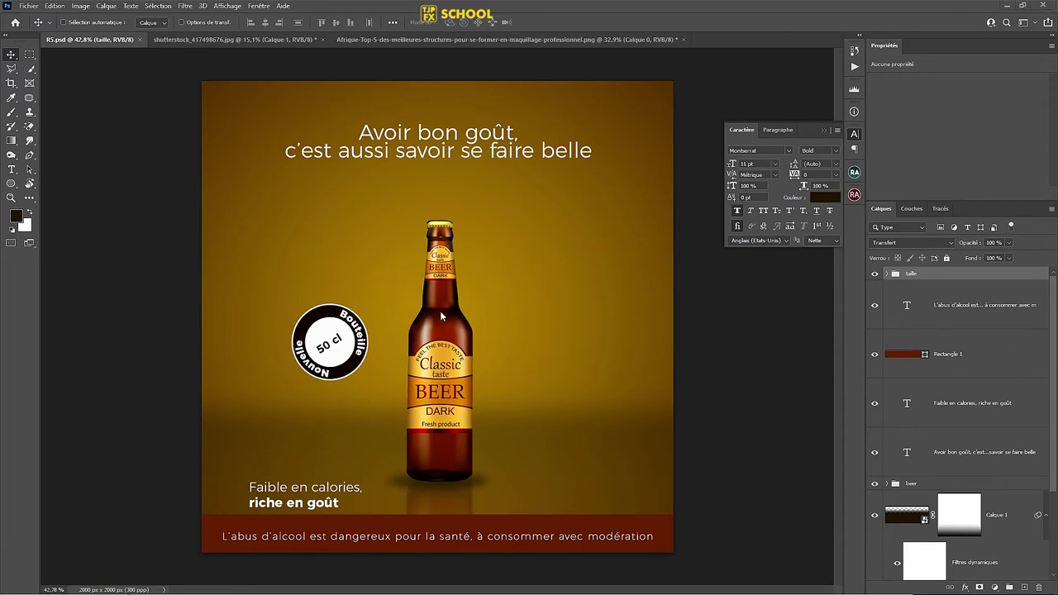
Step: Bring the small brush-holding hand into the poster near the badge as a smart object
left_click(263, 39)
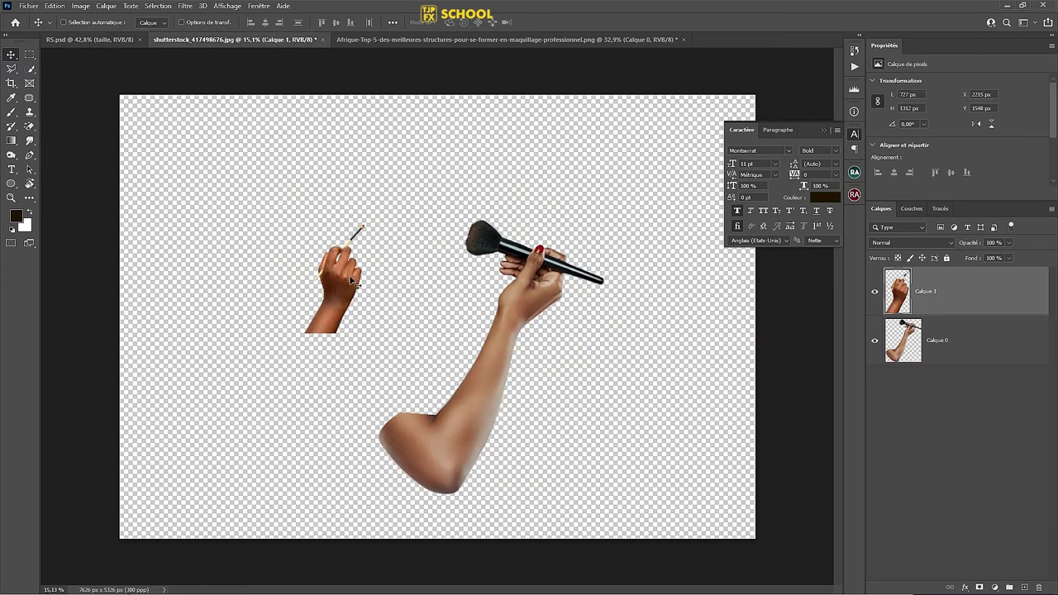
left_click_drag(351, 282, 184, 159)
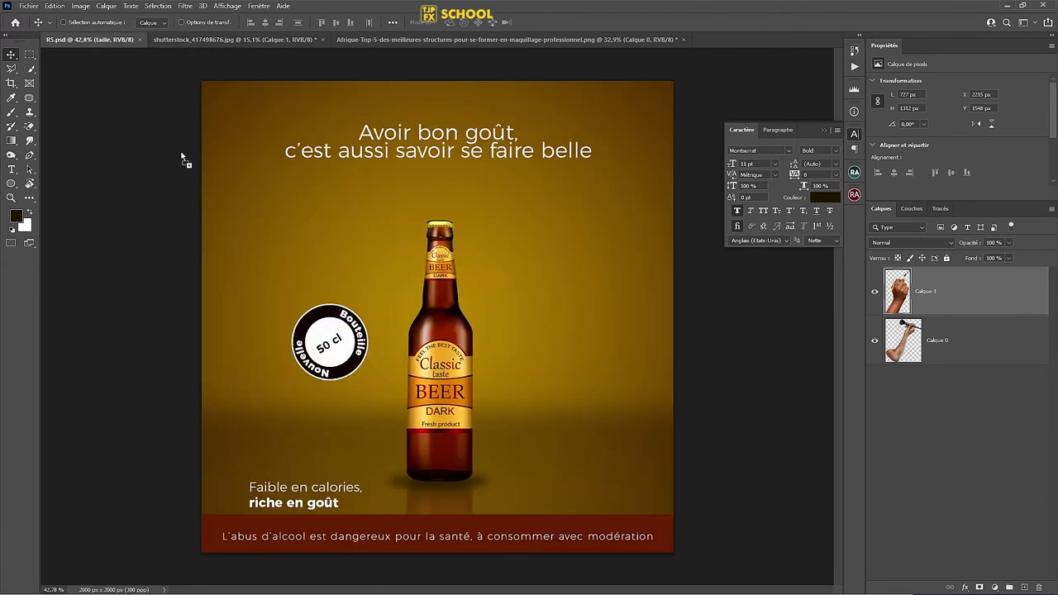
mouse_move(184, 160)
left_mouse_down()
mouse_move(253, 480)
mouse_move(333, 514)
left_mouse_up()
right_click(995, 307)
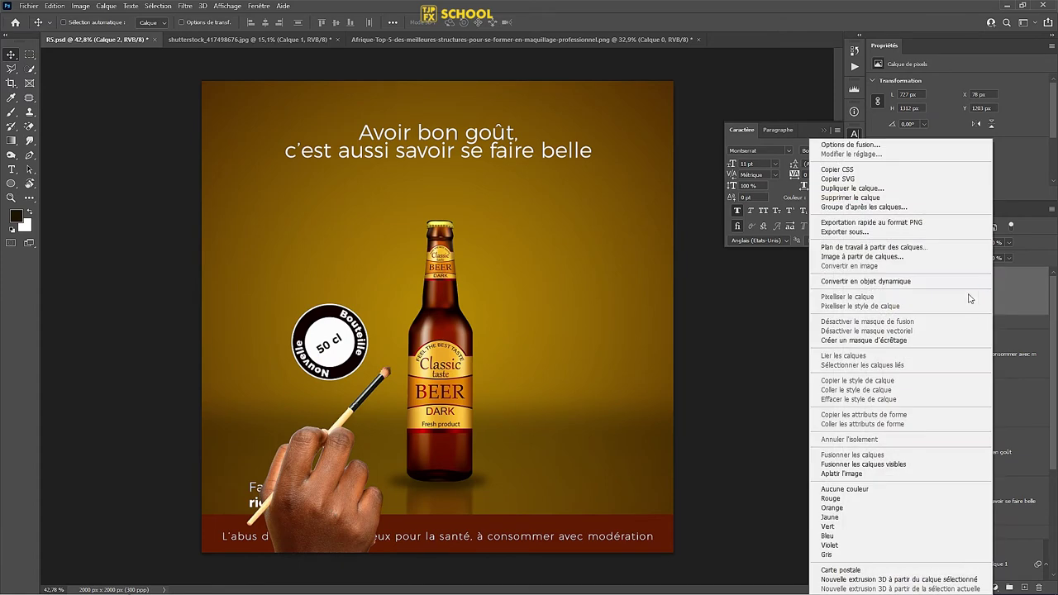
left_click(876, 281)
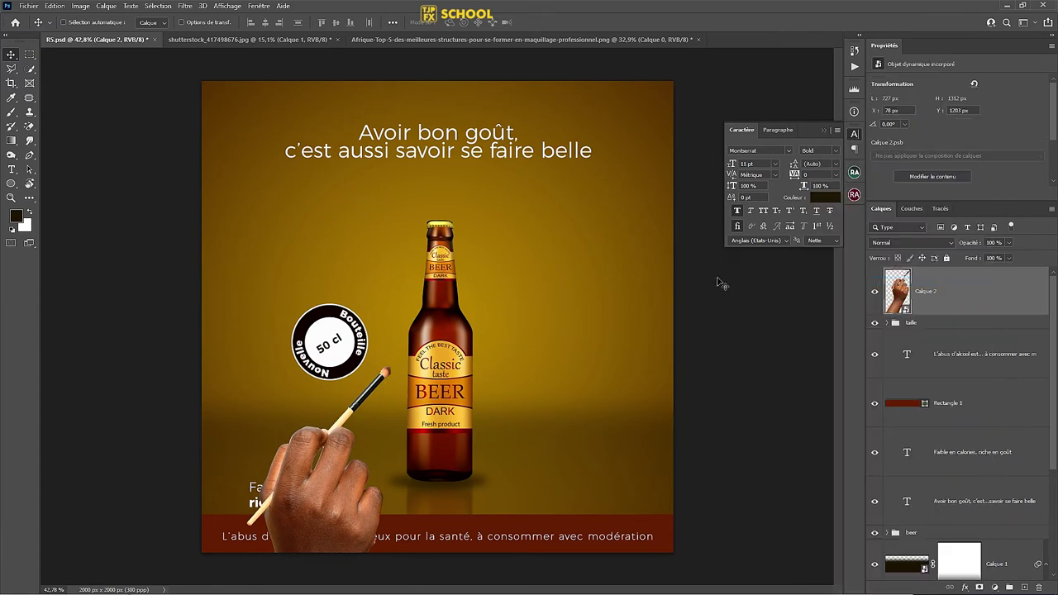
Step: Rotate the hand clockwise, move it left and enlarge it to about 59%
left_click(219, 24)
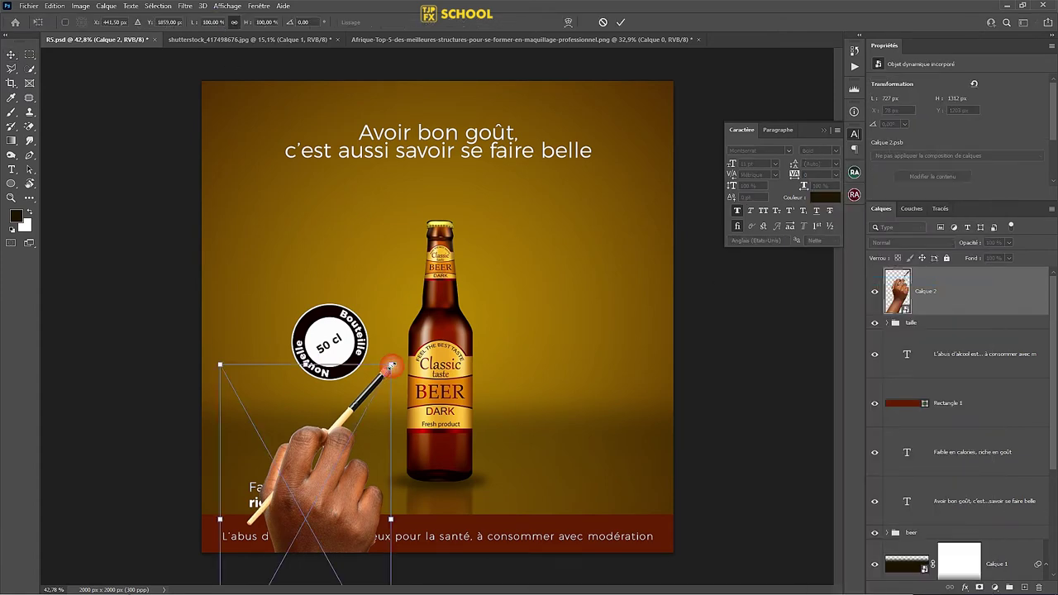
mouse_move(393, 364)
left_mouse_down()
mouse_move(447, 421)
mouse_move(249, 496)
mouse_move(253, 369)
mouse_move(315, 413)
left_mouse_up()
left_click_drag(374, 380, 403, 398)
left_click_drag(338, 435, 275, 432)
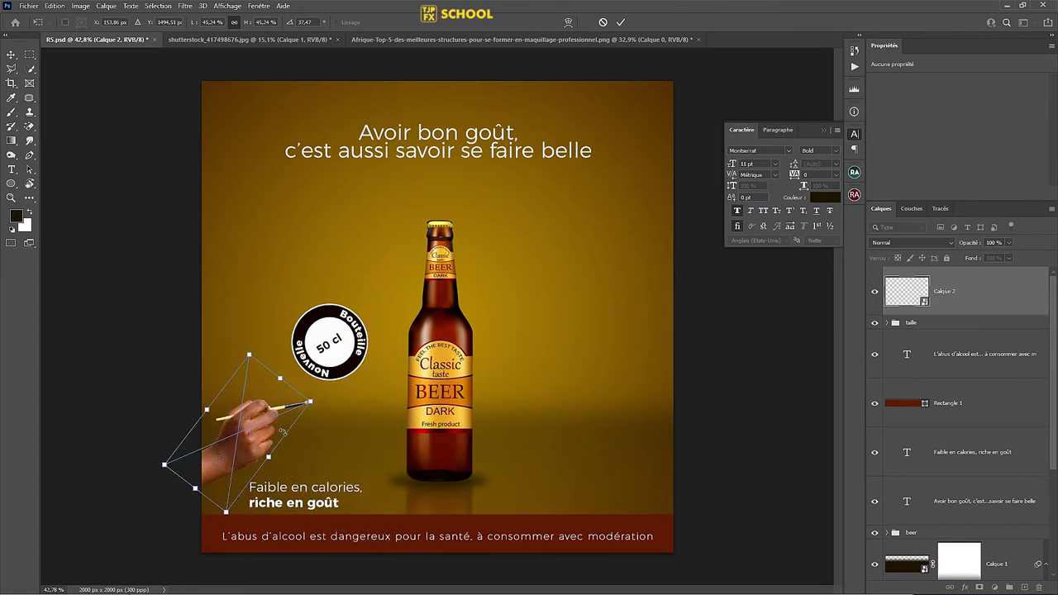
left_click_drag(312, 402, 361, 389)
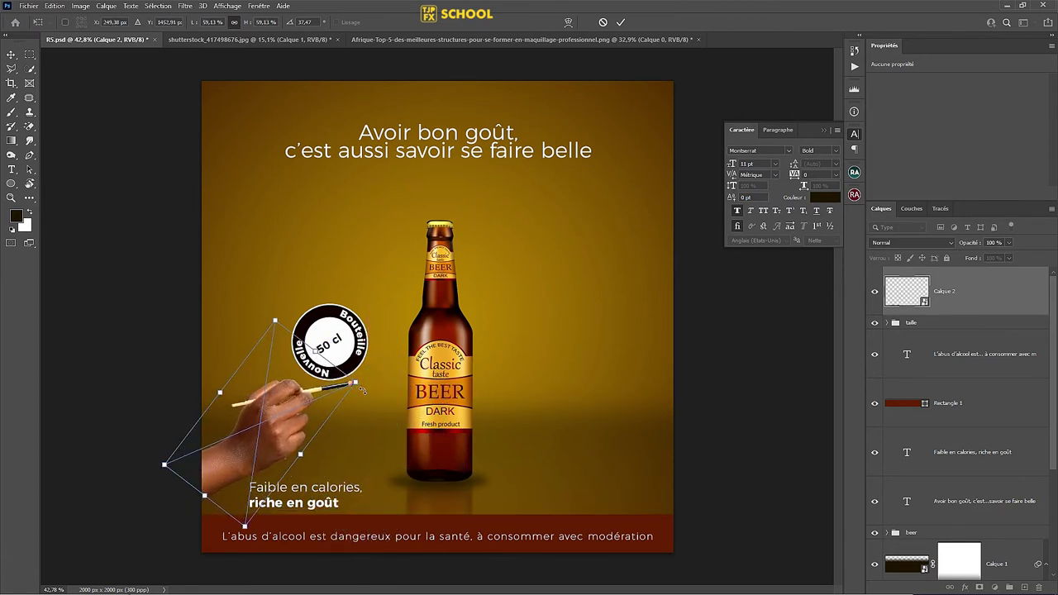
key("Return")
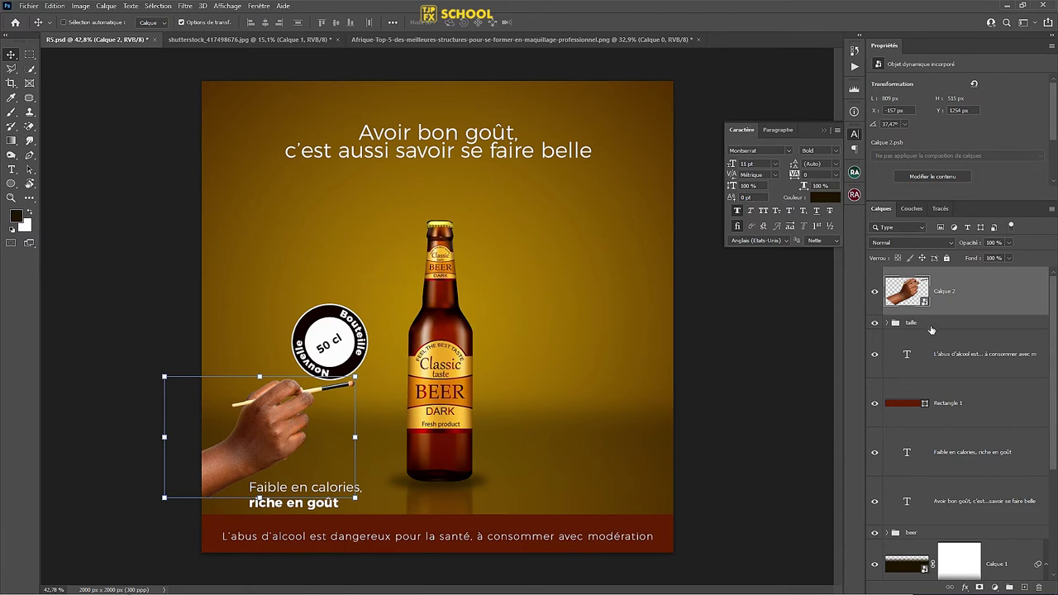
Step: Nudge the badge up-right, refine the hand's angle and position, and save R5.psd
left_click(932, 328)
left_click_drag(336, 357, 350, 338)
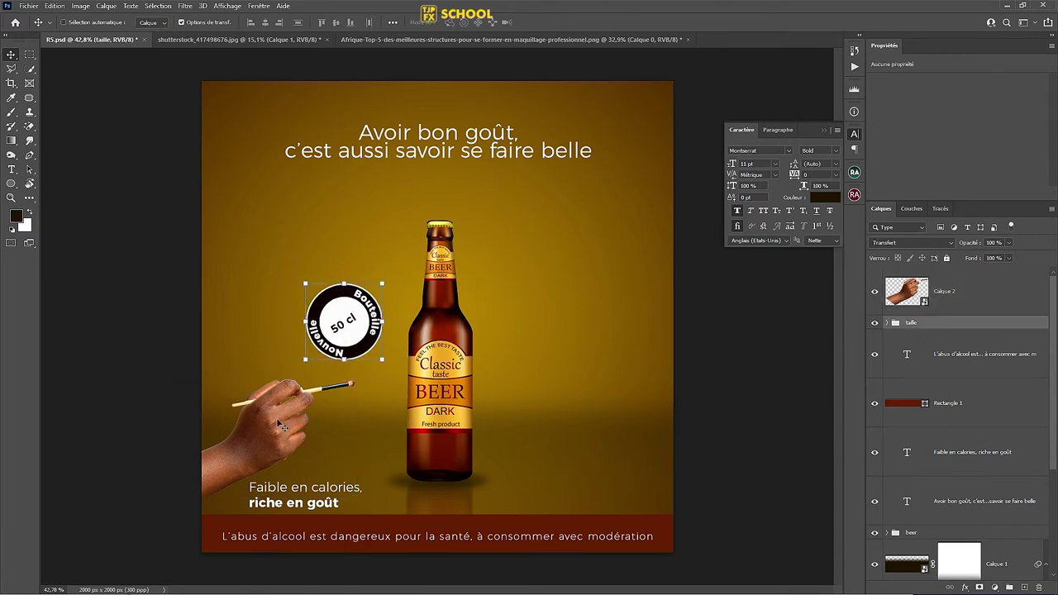
left_click(963, 303)
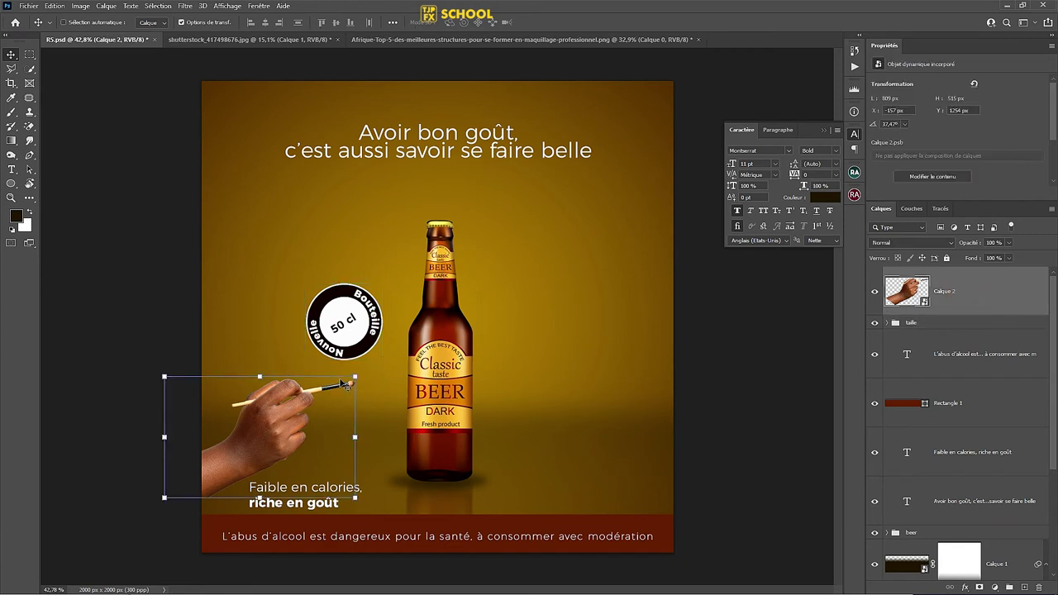
left_click_drag(353, 377, 384, 365)
key("Return")
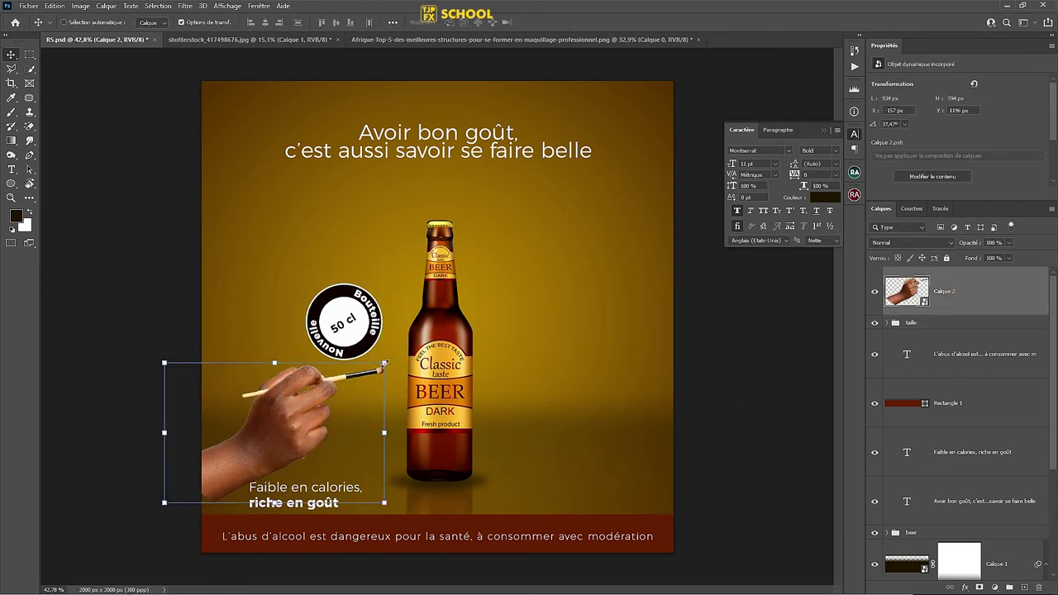
left_click_drag(322, 424, 289, 427)
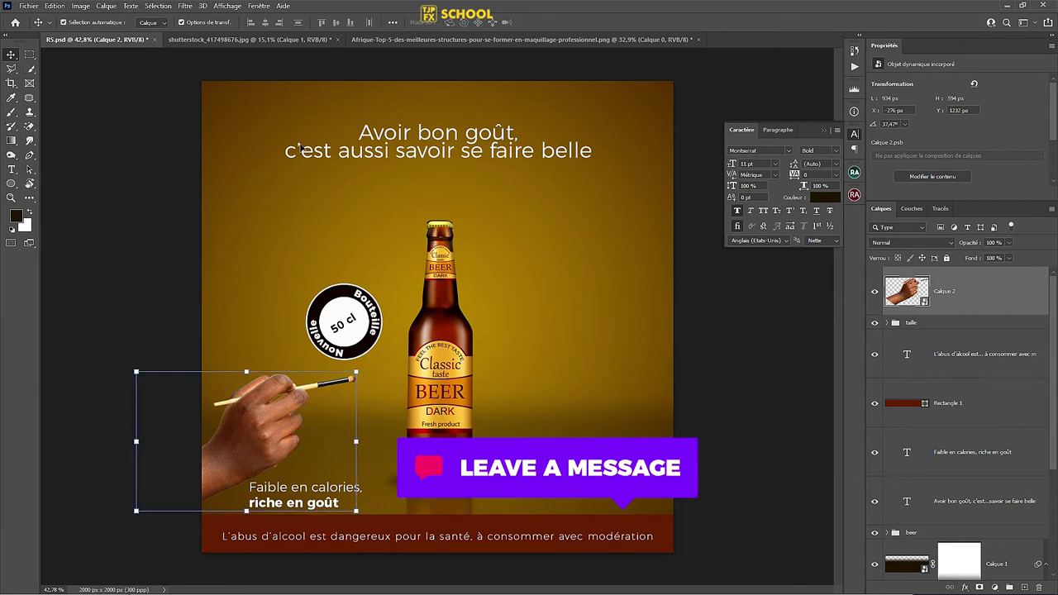
key("ctrl+s")
left_click(328, 40)
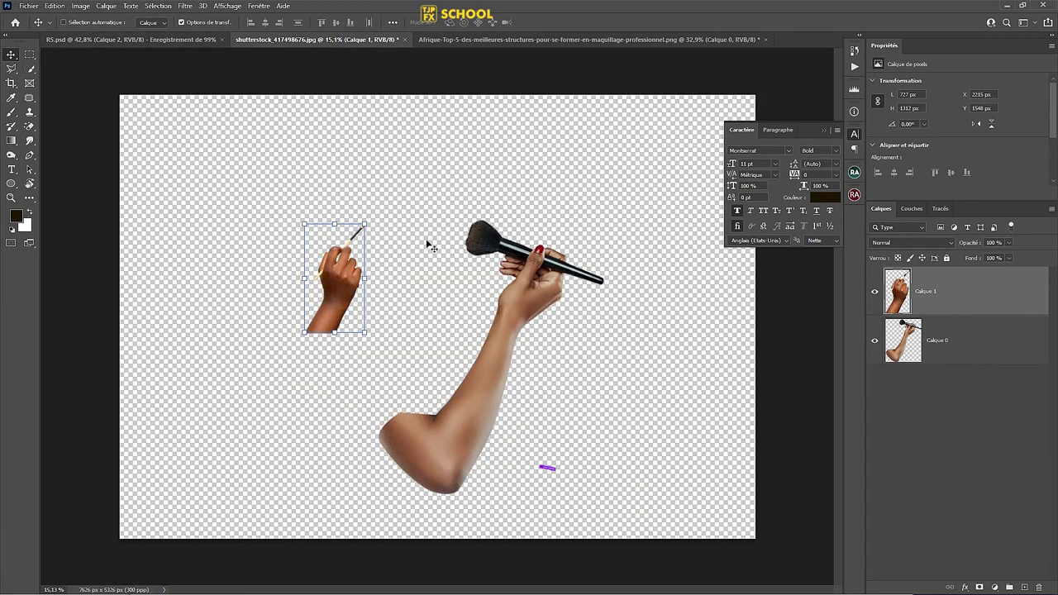
Step: Bring the large arm holding the powder brush into the poster as a smart object
left_click(929, 352)
mouse_move(529, 356)
left_mouse_down()
mouse_move(112, 43)
mouse_move(630, 382)
mouse_move(529, 543)
left_mouse_up()
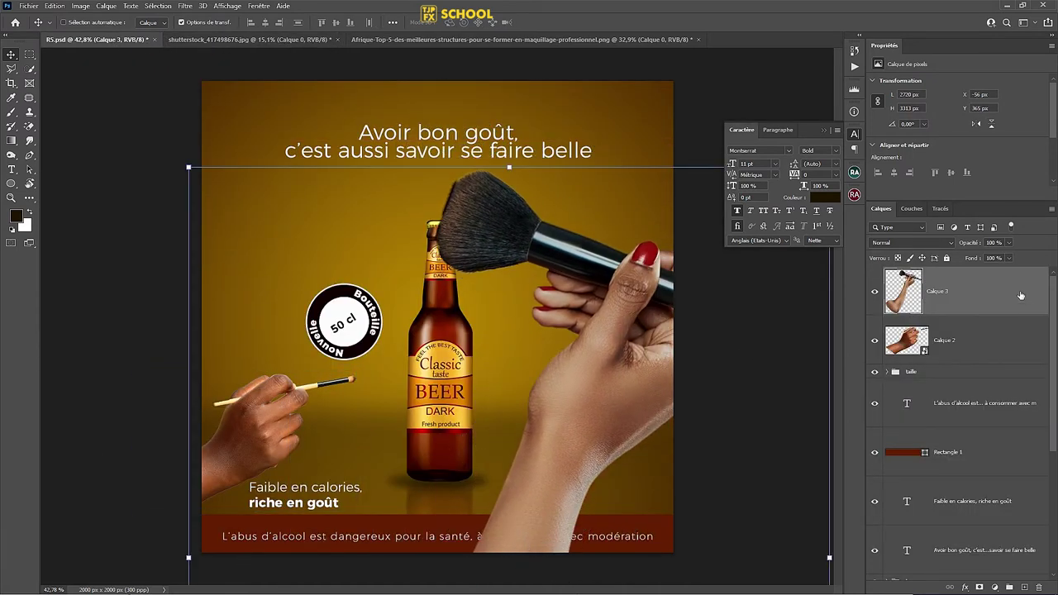
right_click(947, 292)
left_click(945, 283)
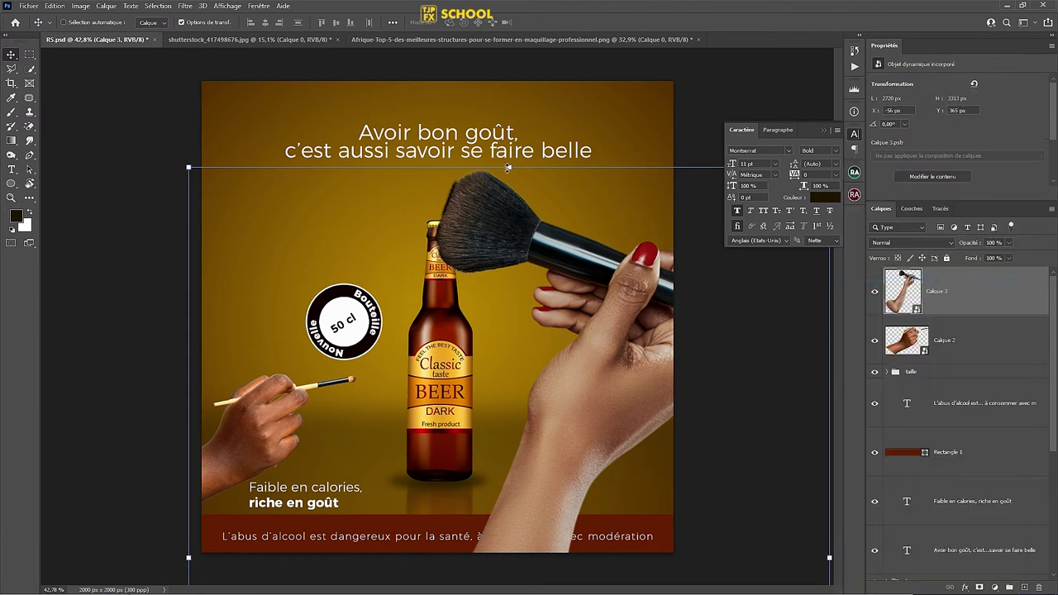
Step: Shrink the arm to about 53% and rotate it so the brush points at the bottle
left_click_drag(509, 167, 506, 466)
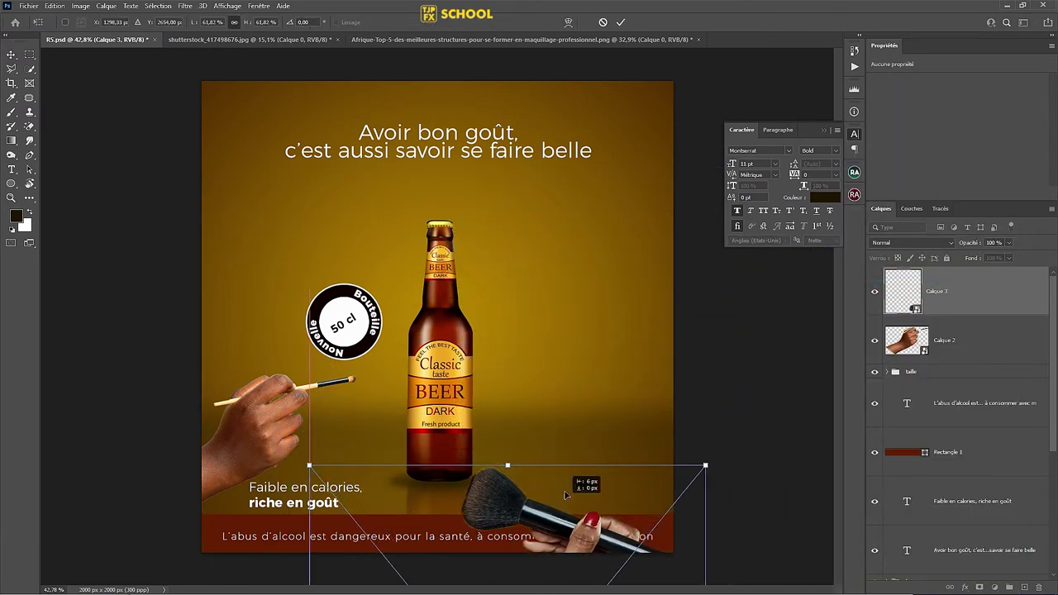
left_click_drag(562, 497, 542, 318)
left_click_drag(722, 289, 673, 352)
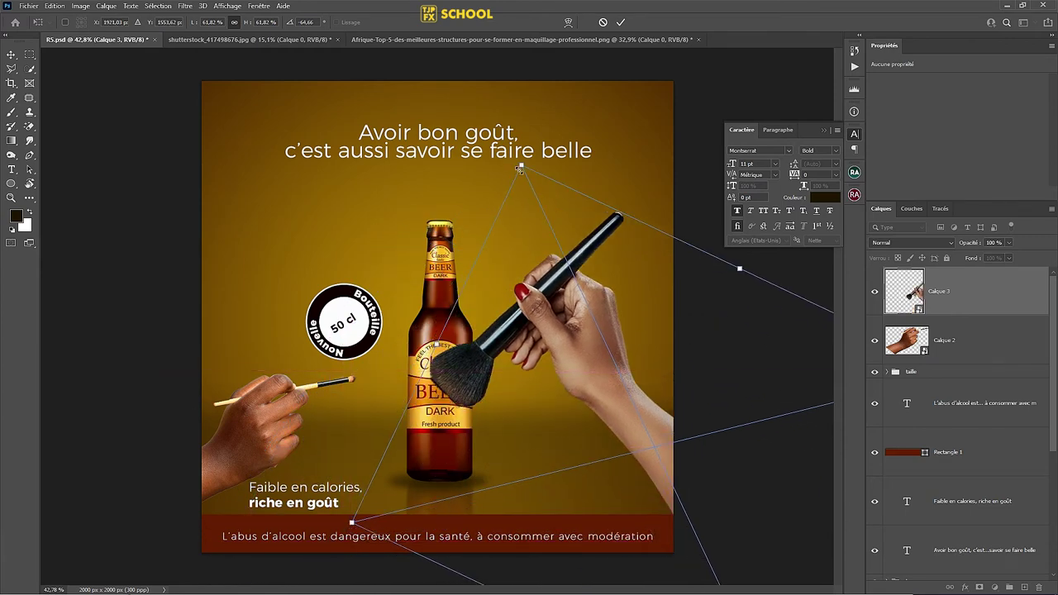
left_click_drag(521, 165, 546, 207)
mouse_move(583, 252)
left_mouse_down()
mouse_move(584, 286)
mouse_move(592, 213)
left_mouse_up()
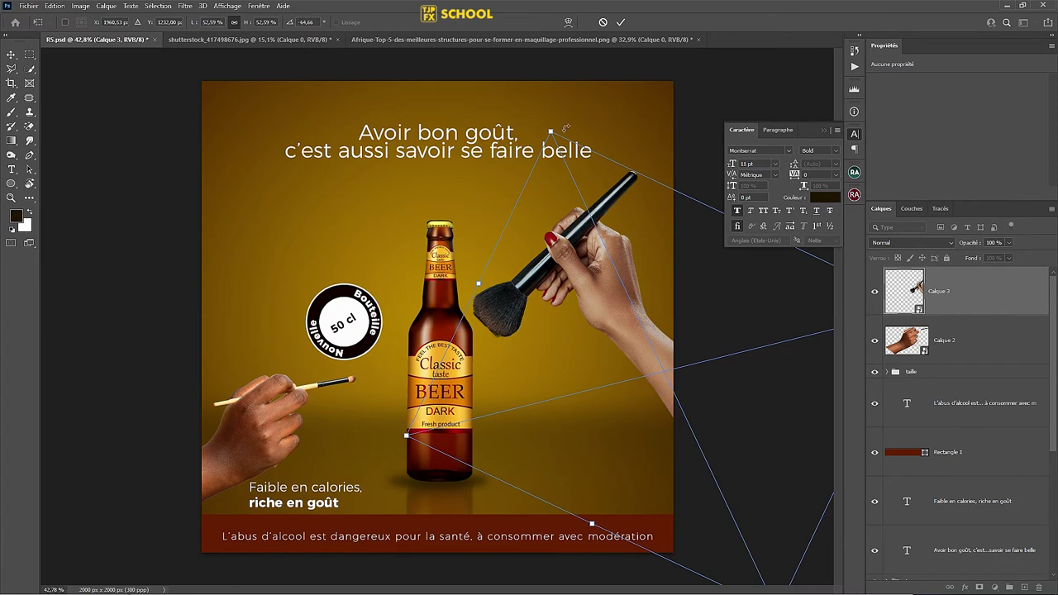
key("Return")
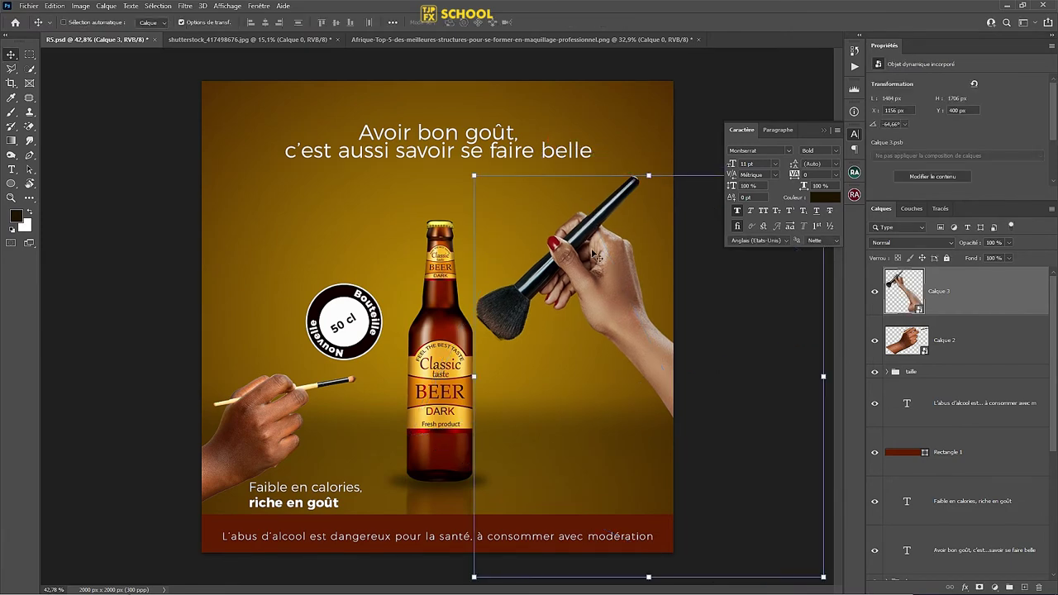
Step: Distort and skew the arm so the powder brush reaches the bottle's neck
scroll(535, 295, "up", 1)
left_click_drag(587, 295, 446, 333)
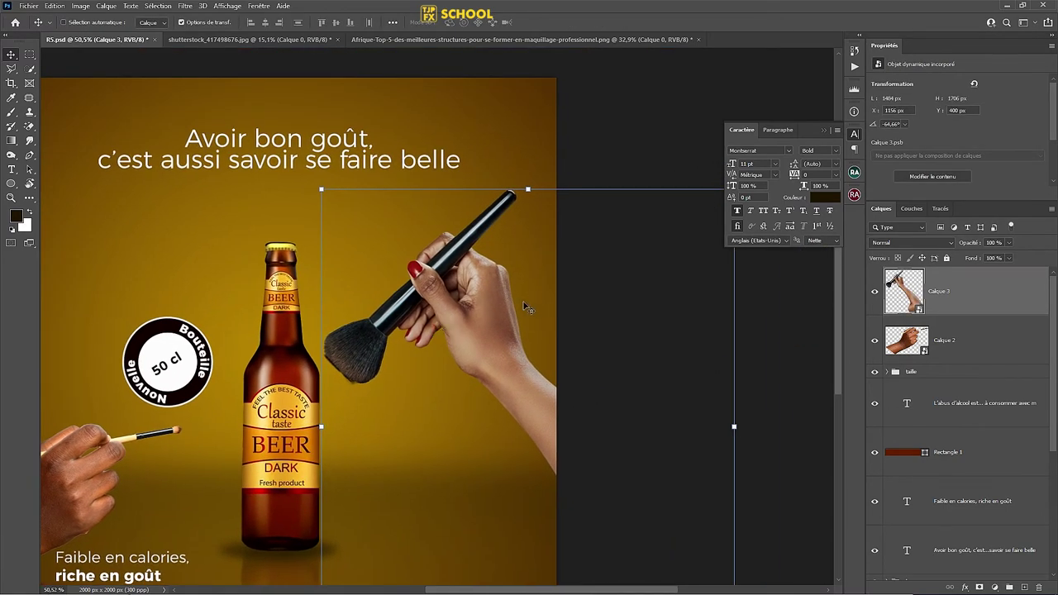
left_click_drag(526, 307, 503, 308)
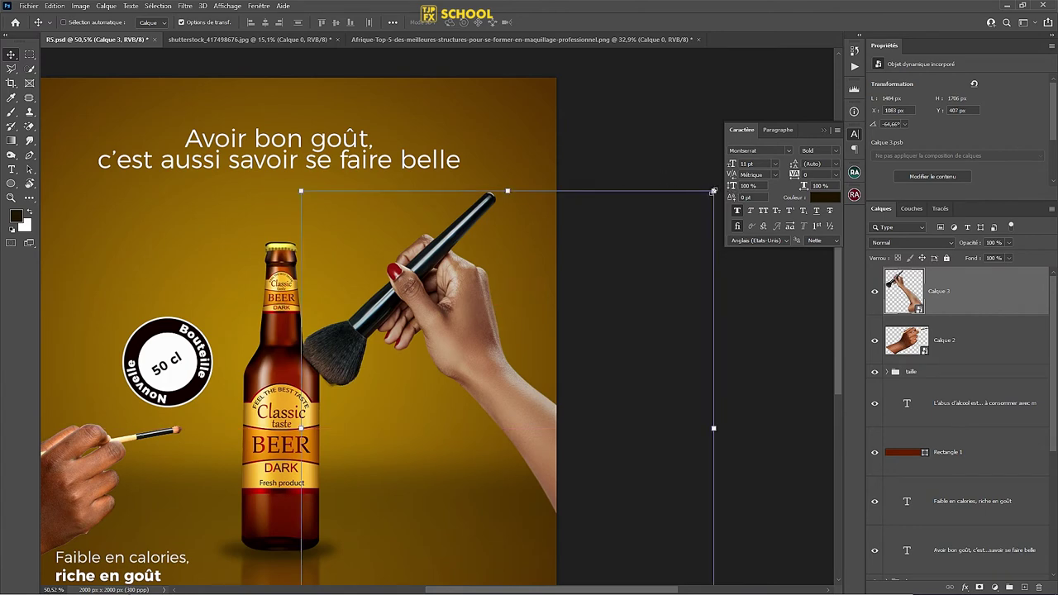
left_click_drag(714, 191, 619, 252)
key("Escape")
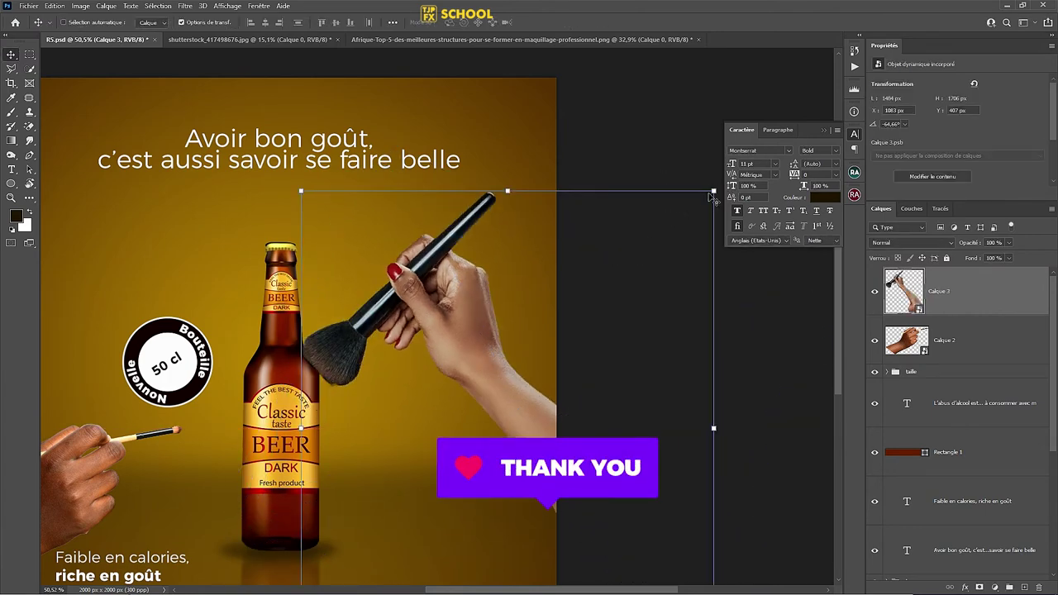
mouse_move(712, 196)
left_mouse_down()
mouse_move(586, 232)
mouse_move(560, 314)
left_mouse_up()
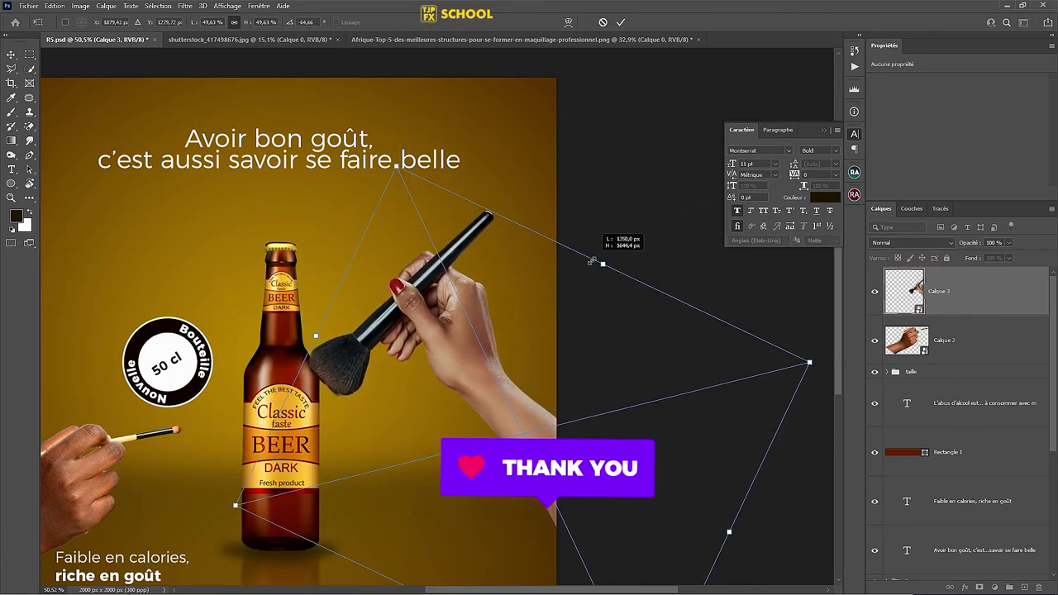
left_click_drag(606, 275, 507, 274)
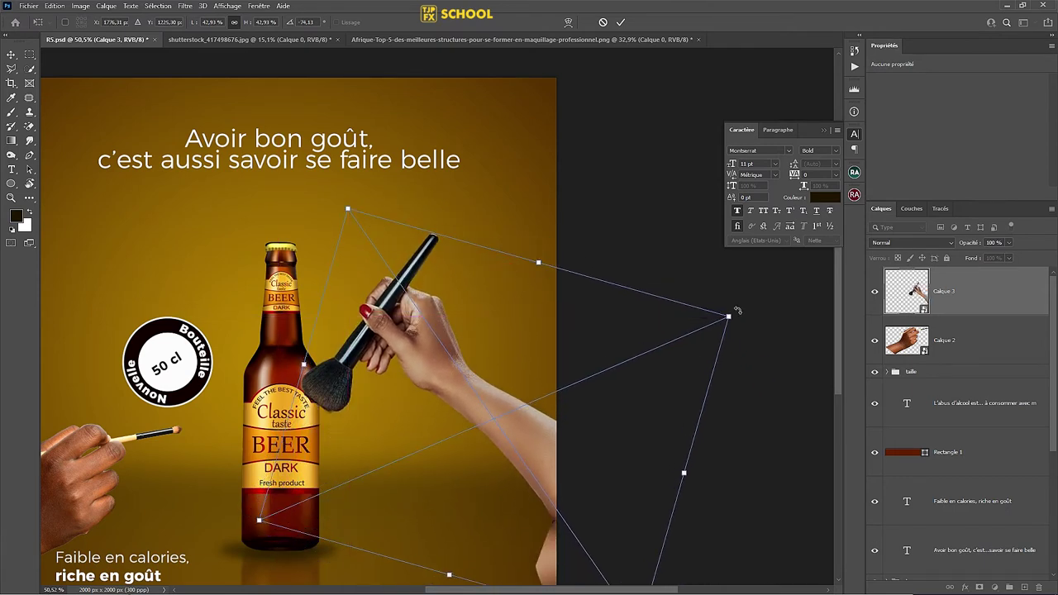
left_click_drag(729, 317, 776, 296)
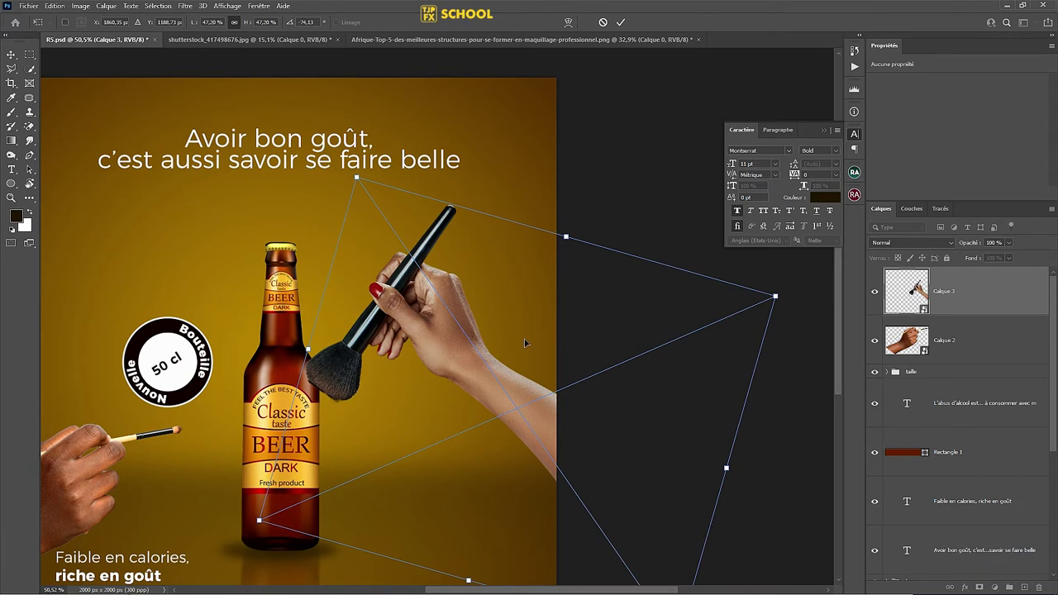
left_click_drag(524, 339, 579, 288)
left_click(623, 22)
scroll(580, 289, "down", 3)
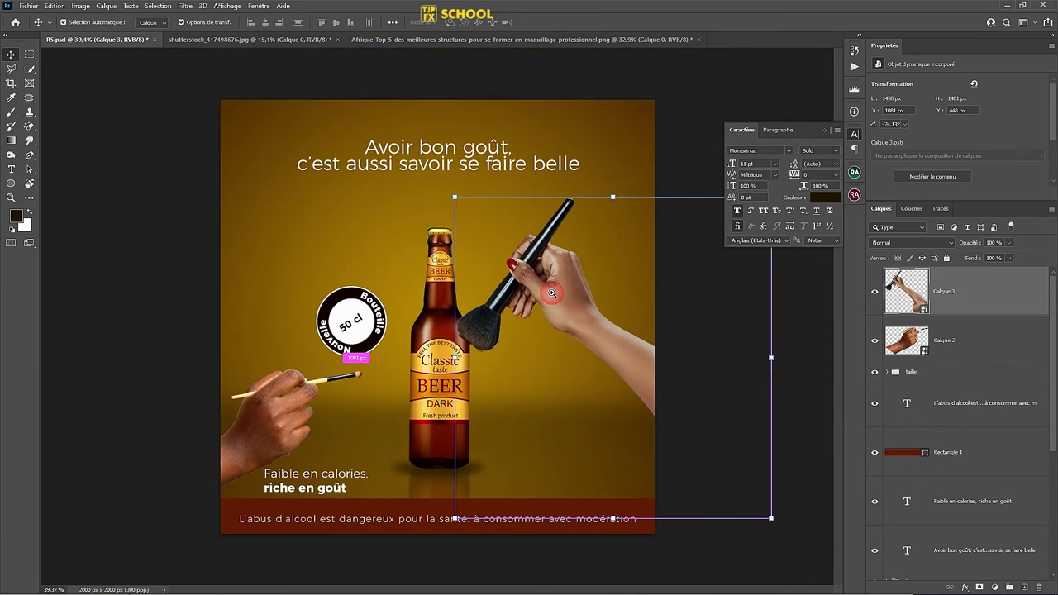
Step: Rotate the left hand Calque 2 and move it up and to the right
left_click(968, 343)
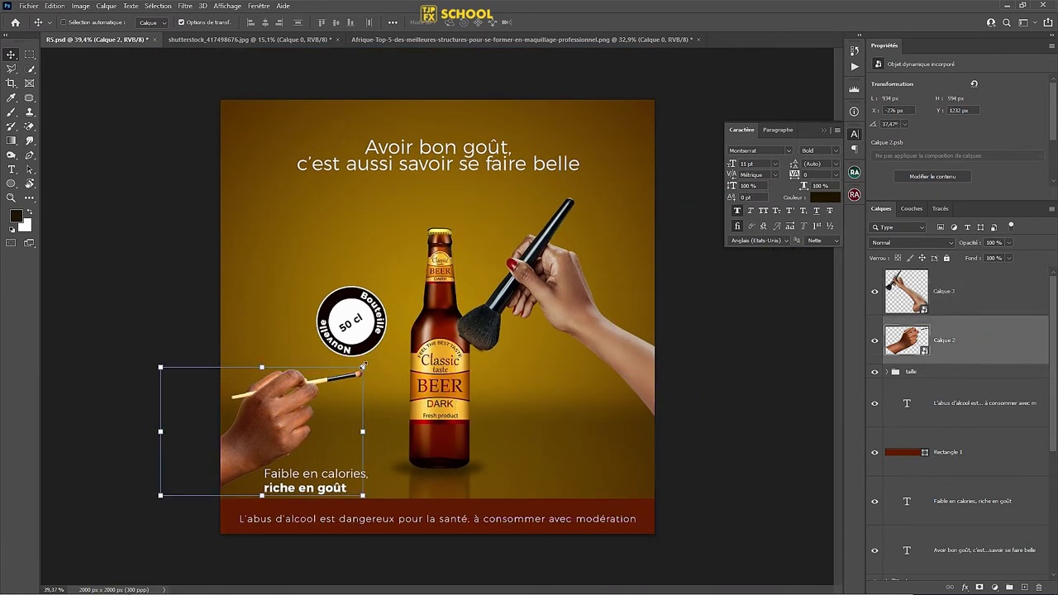
left_click_drag(364, 366, 397, 356)
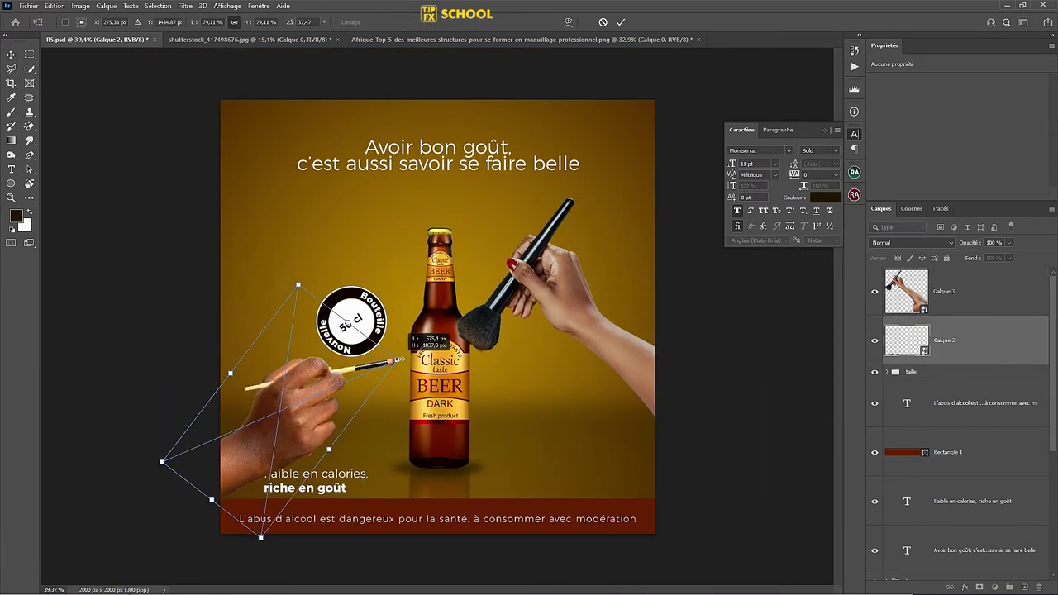
key("Return")
left_click_drag(319, 395, 336, 389)
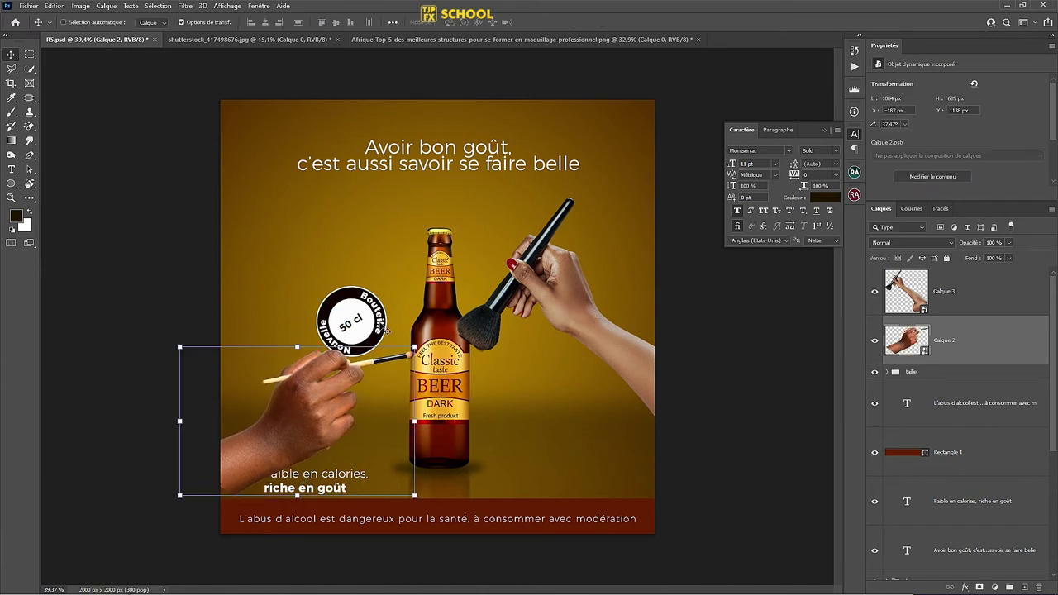
left_click(952, 373)
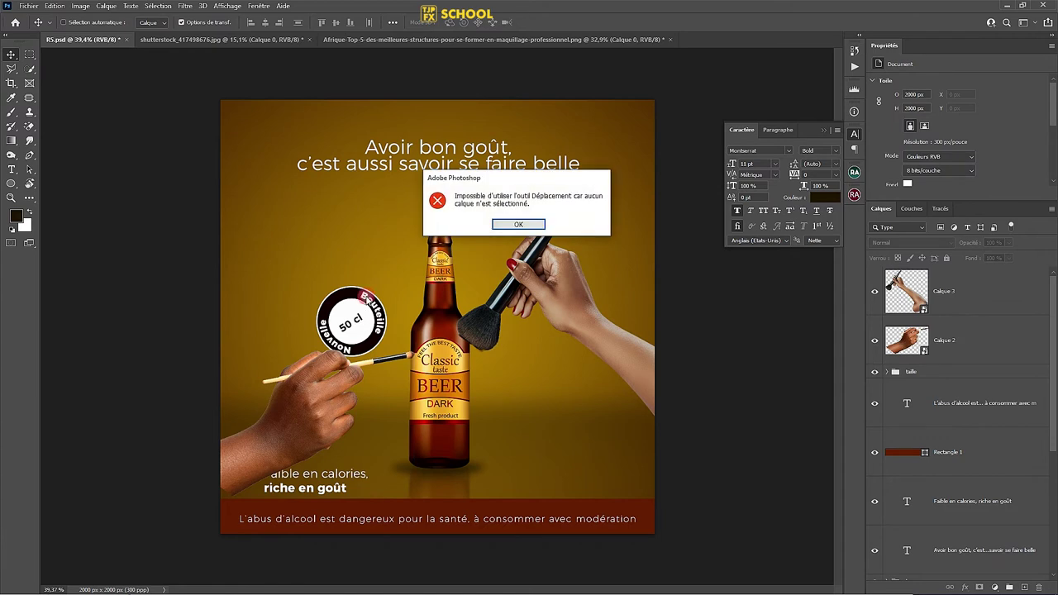
Step: Raise the 50 cl badge by moving its taille group higher
left_click(358, 322)
key("Return")
left_click(986, 372)
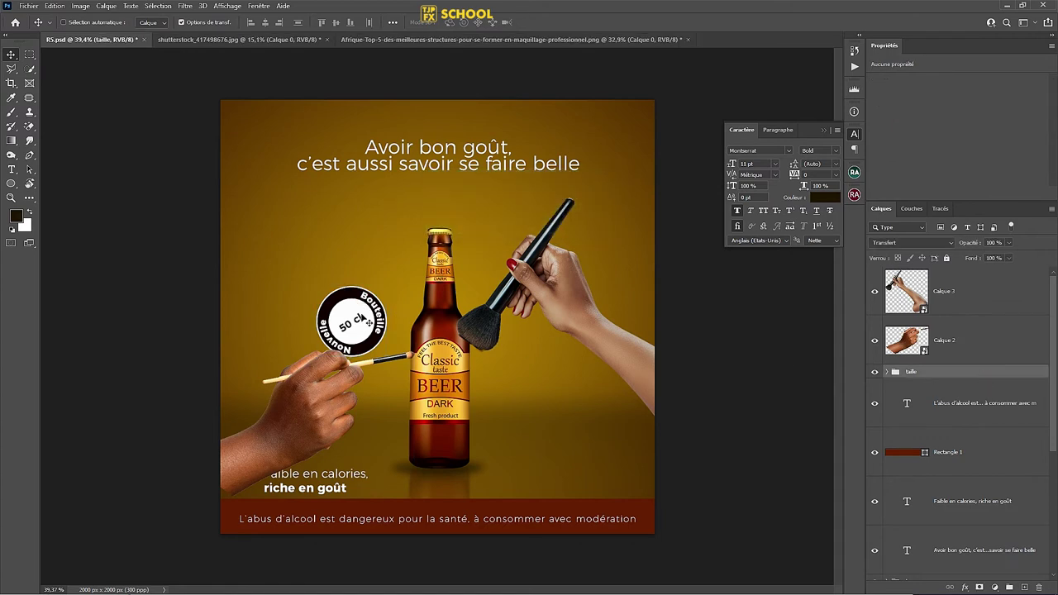
left_click_drag(369, 321, 362, 268)
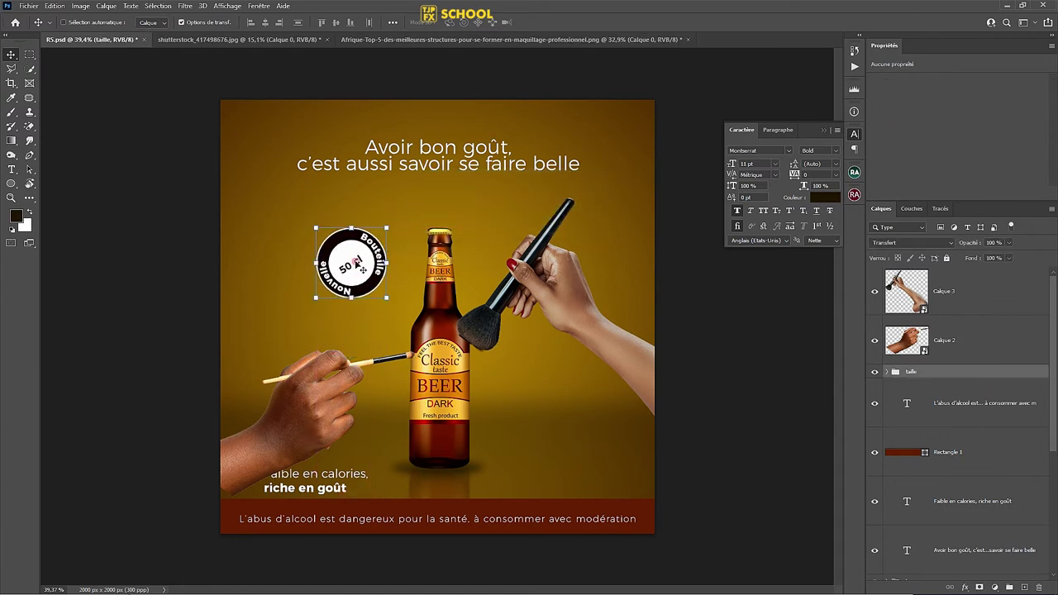
Step: Distort the left hand so its thin brush tilts toward the bottle's shoulder
left_click(987, 335)
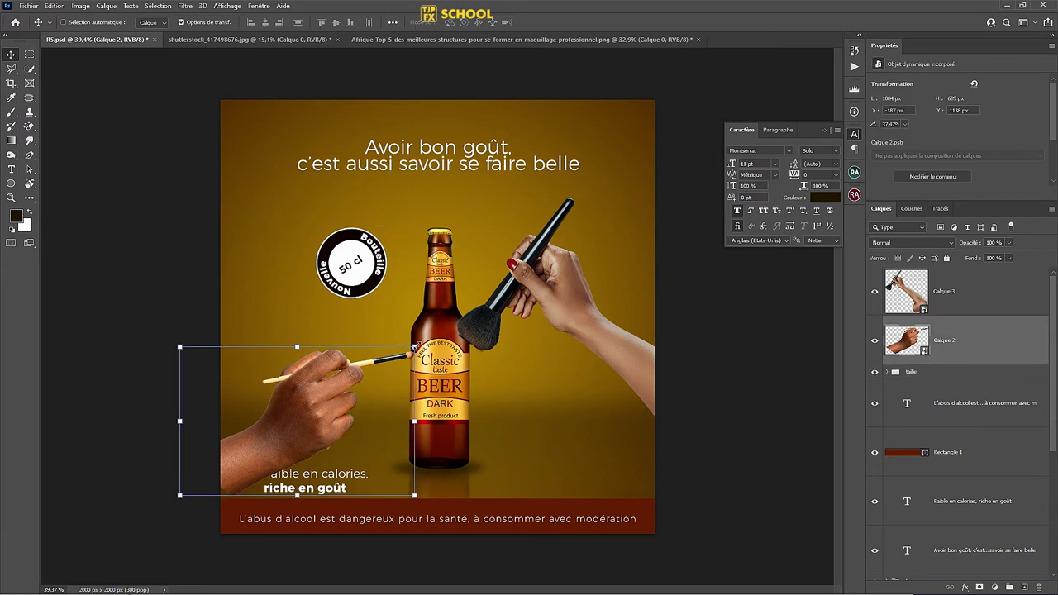
key("ctrl+t")
mouse_move(347, 395)
left_mouse_down()
mouse_move(340, 383)
mouse_move(314, 385)
left_mouse_up()
key("Return")
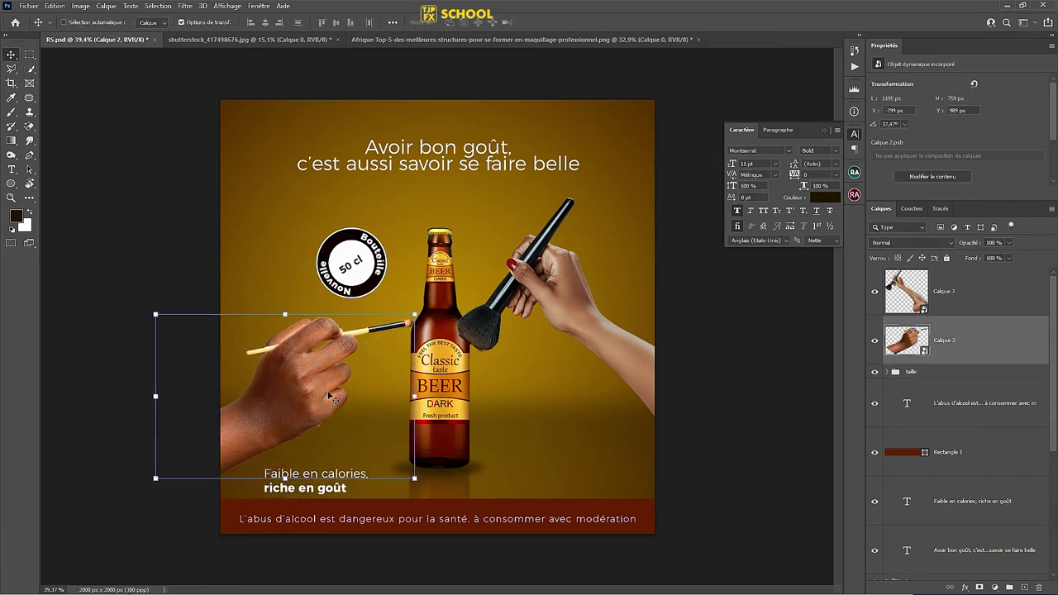
scroll(474, 335, "up", 3, "alt")
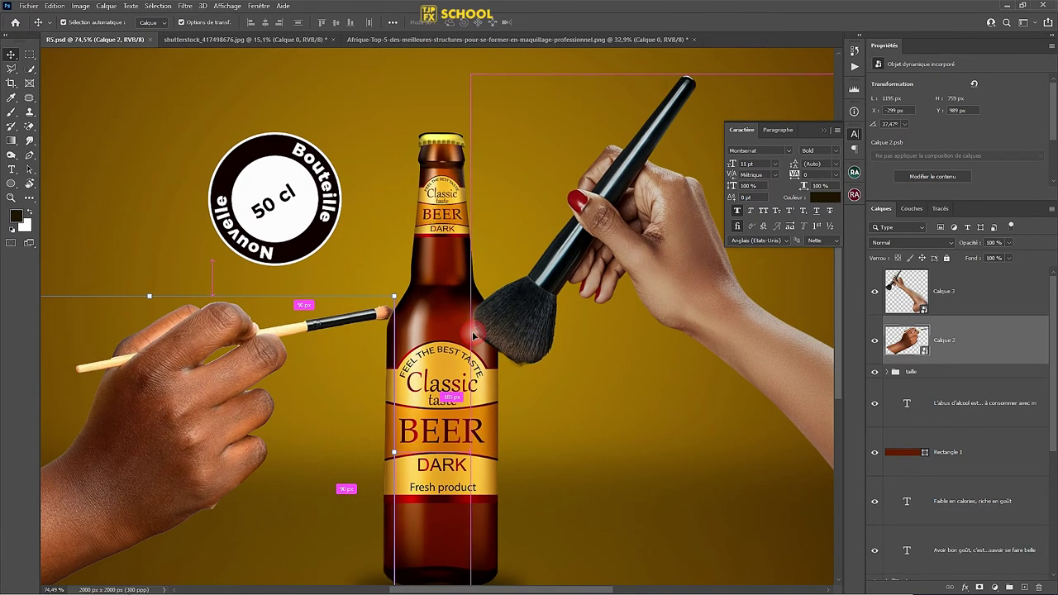
left_click_drag(185, 425, 191, 430)
left_click_drag(202, 466, 248, 448)
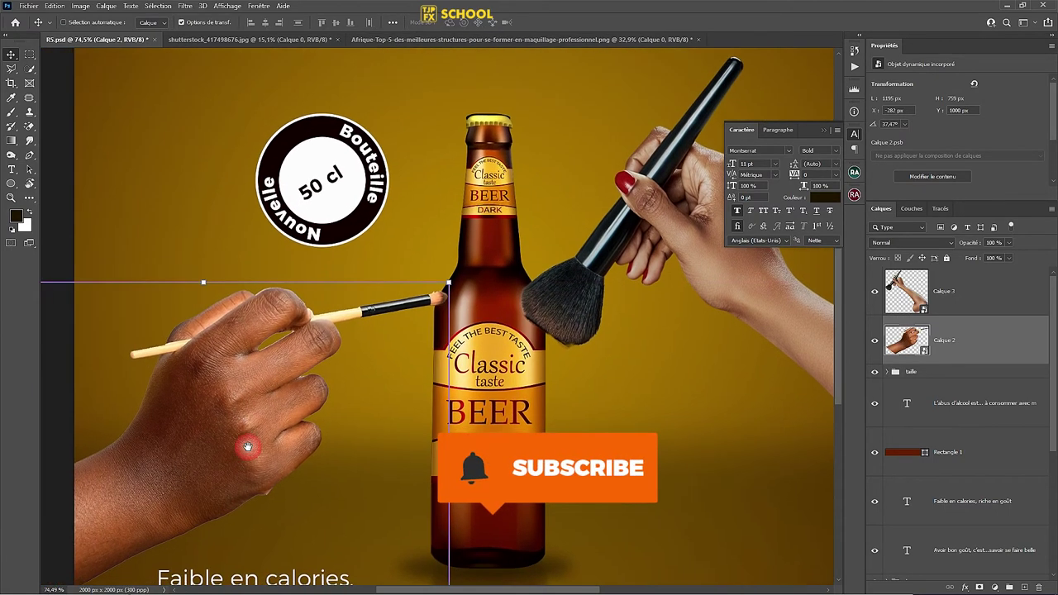
scroll(264, 436, "down", 1, "alt")
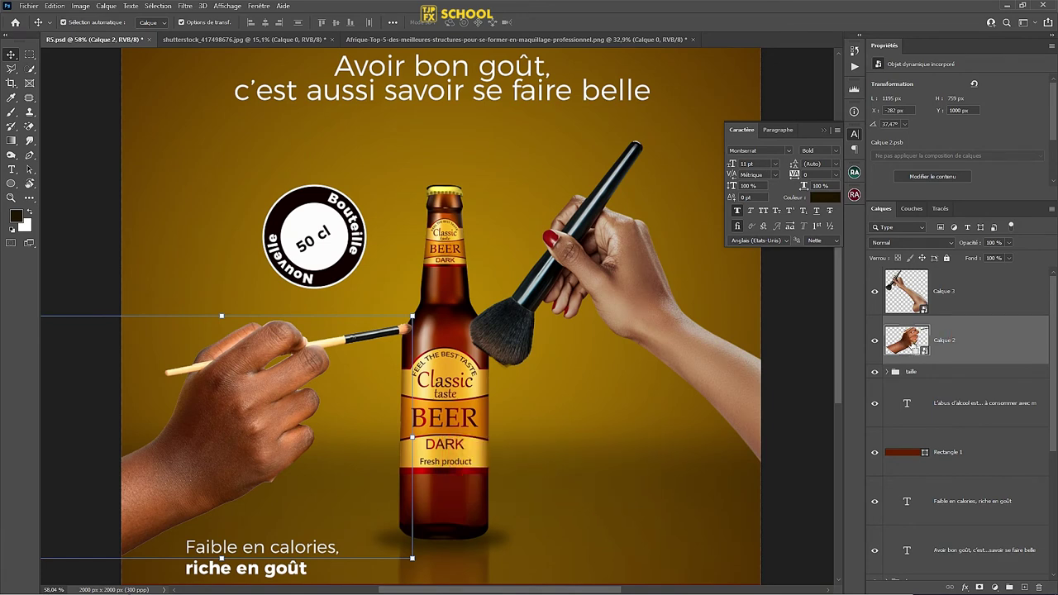
Step: Load Calque 2's outline, contract the selection, and add it as a layer mask
left_click(906, 340, "ctrl")
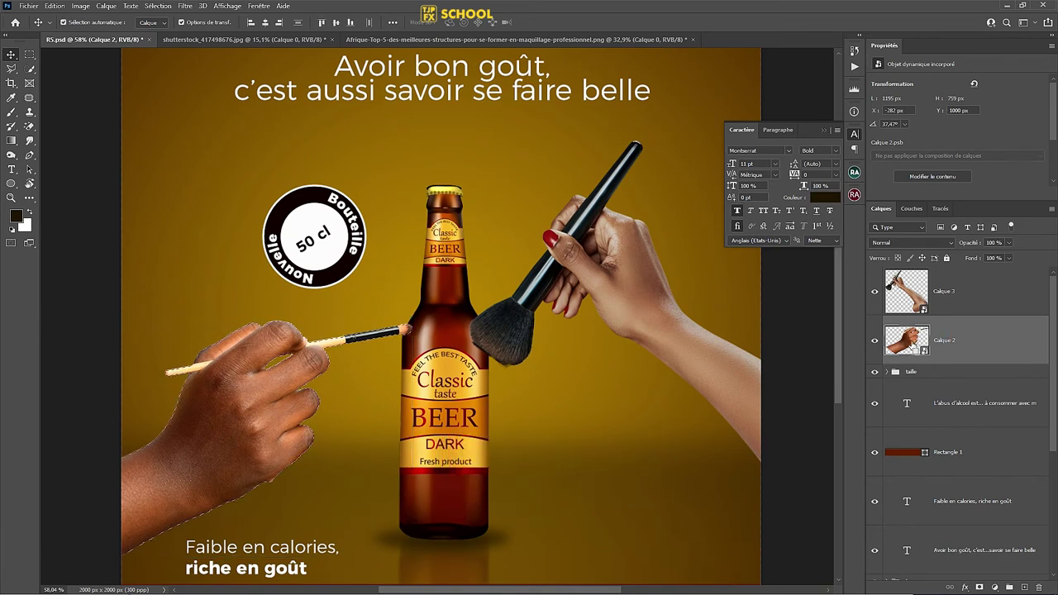
left_click(157, 6)
mouse_move(213, 172)
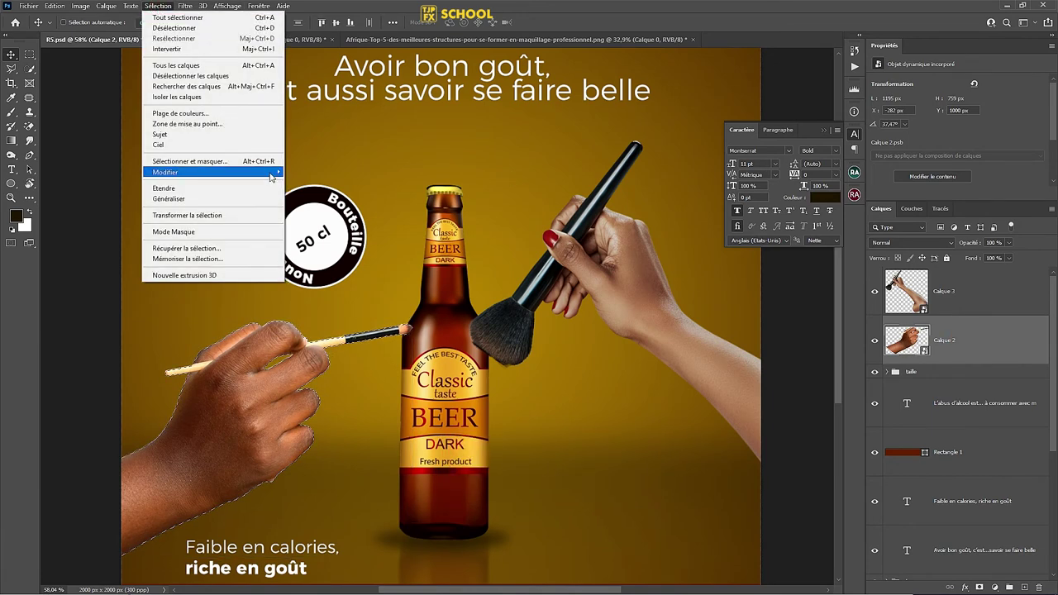
left_click(319, 203)
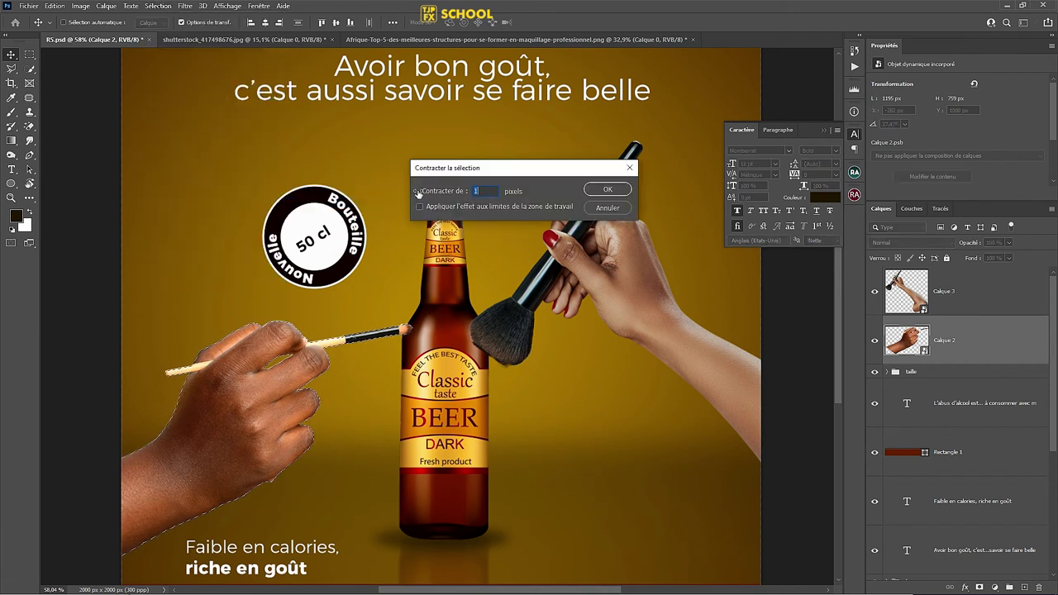
key("Return")
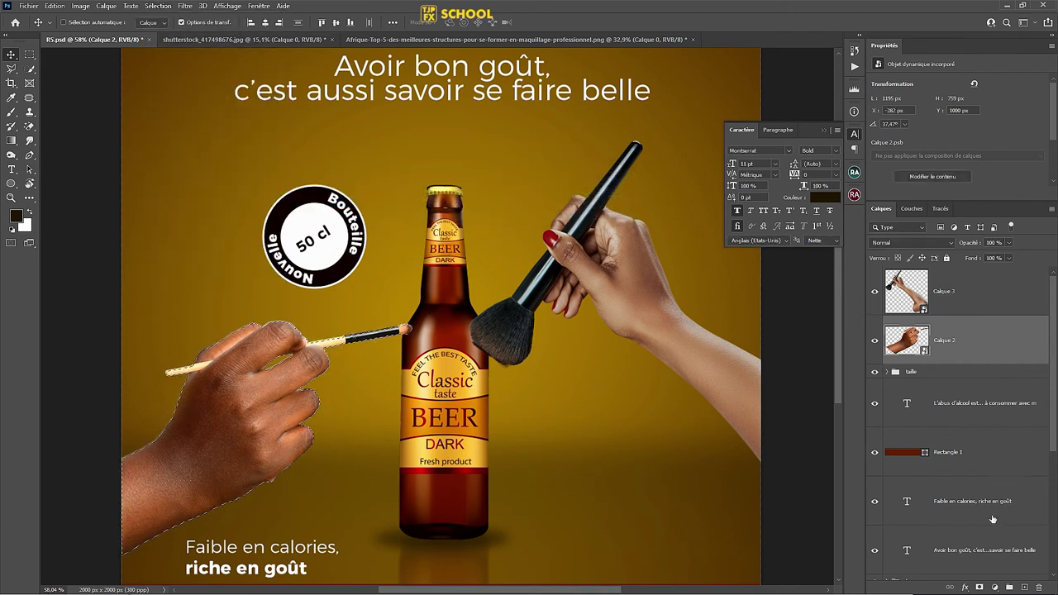
left_click(980, 588)
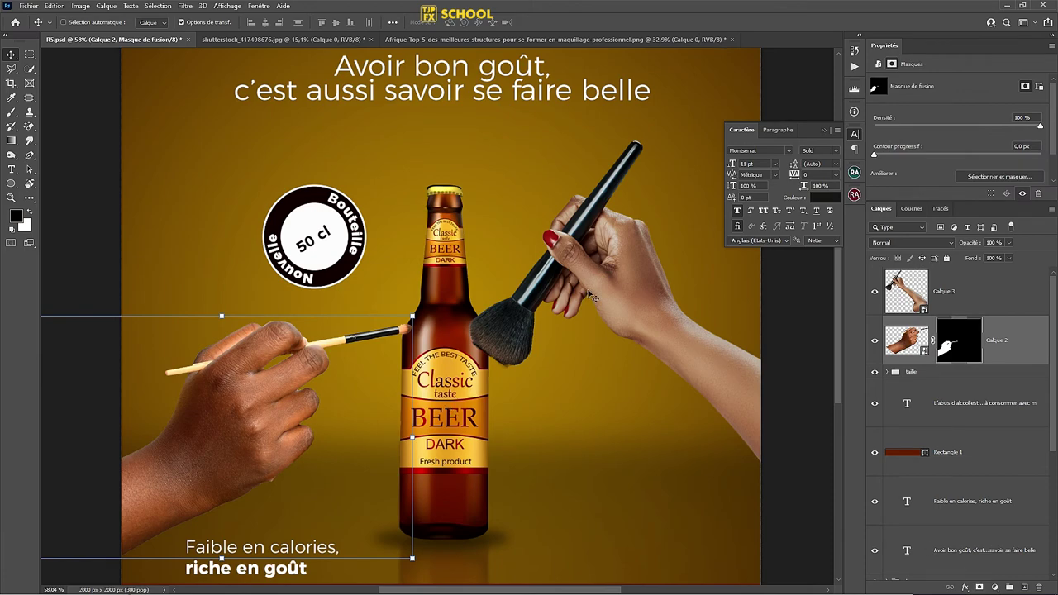
scroll(499, 339, "up", 3)
Step: Rotate the powder-brush arm Calque 3 to about −63.6° and scale it to about 57.7%
scroll(519, 349, "down", 5)
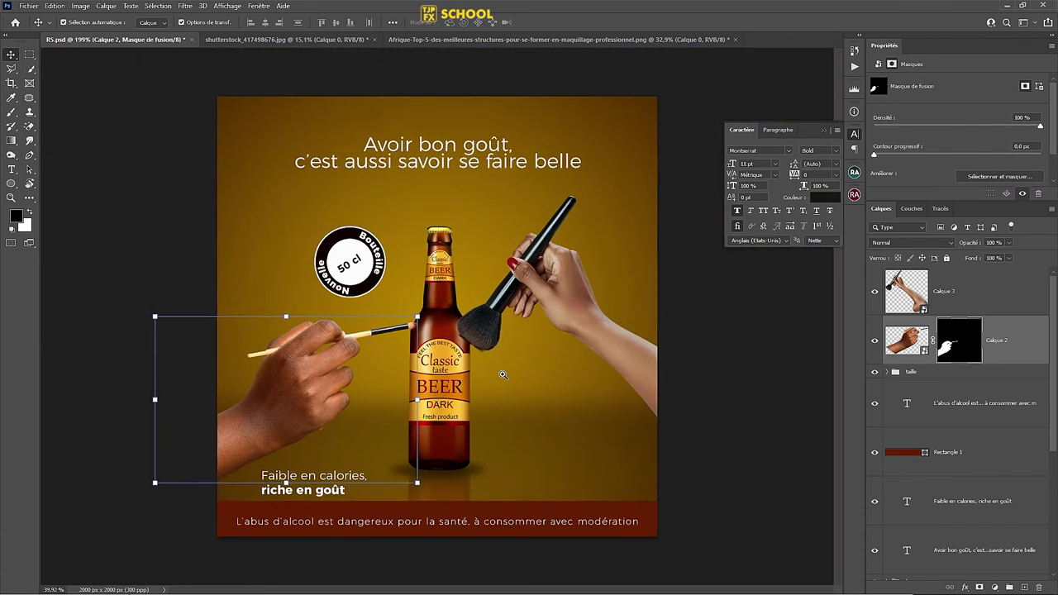
left_click(984, 300)
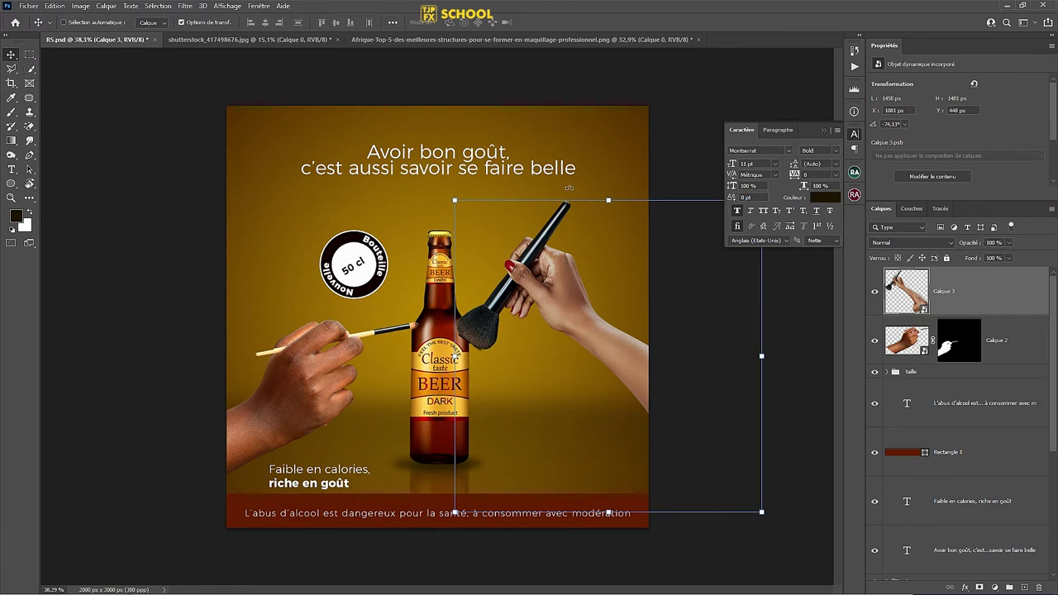
left_click_drag(569, 189, 609, 200)
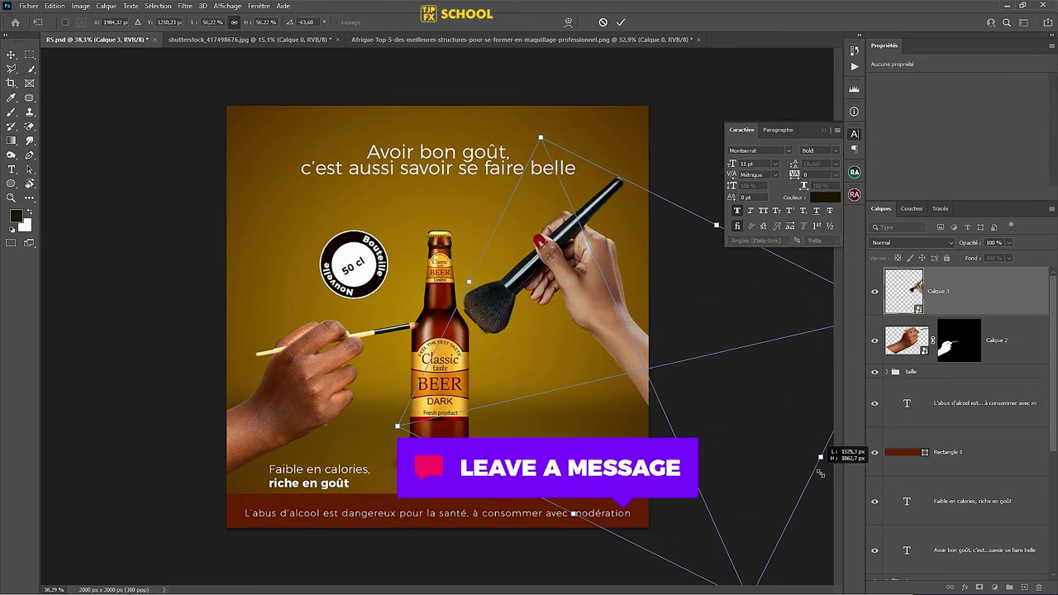
left_click_drag(781, 462, 718, 409)
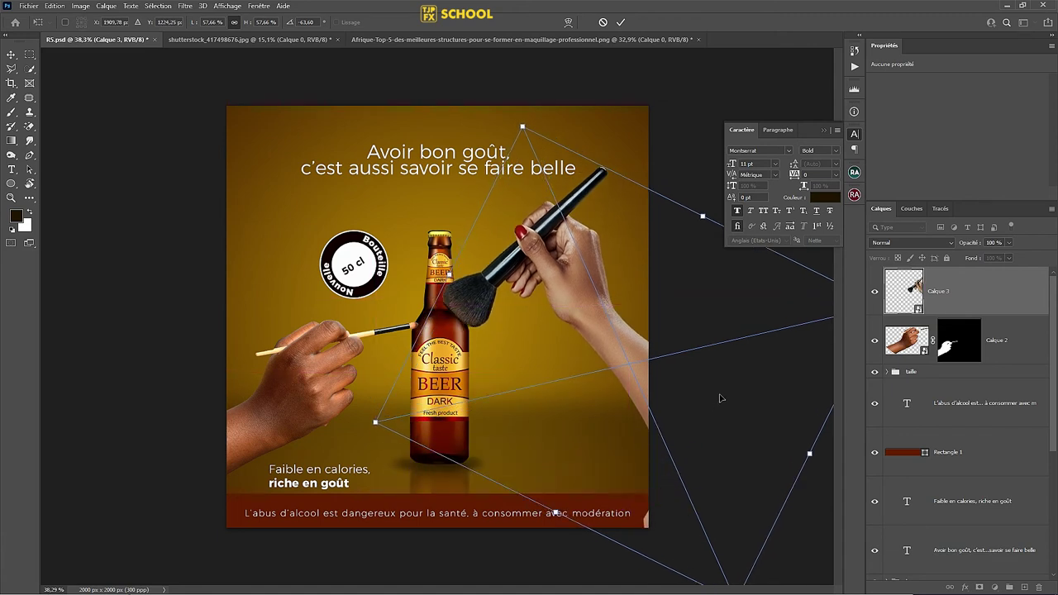
key("Return")
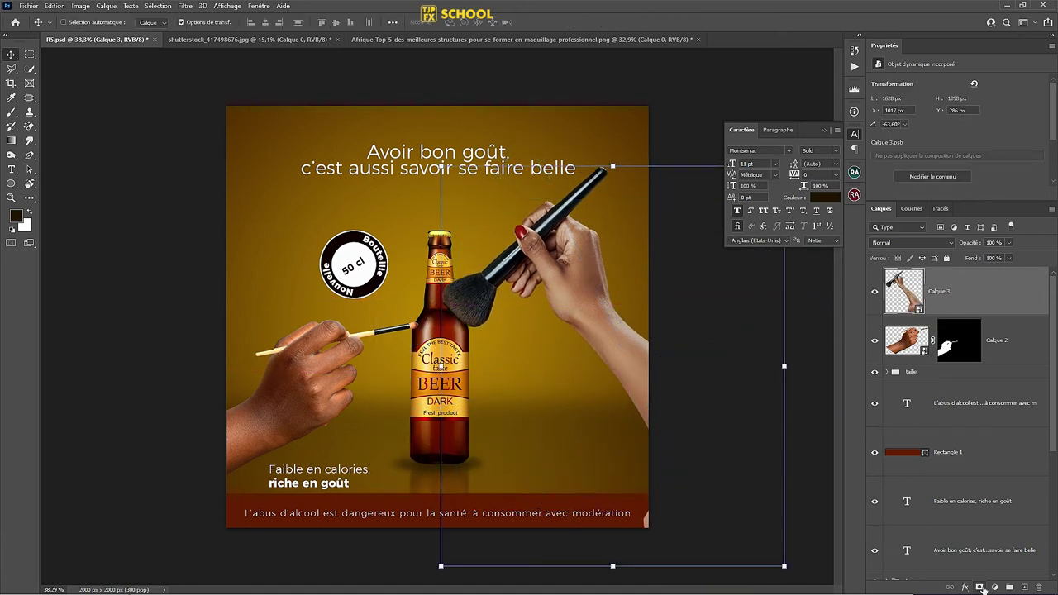
Step: Add a layer mask to the powder-brush arm and hide its end at the bottom right
left_click(981, 587)
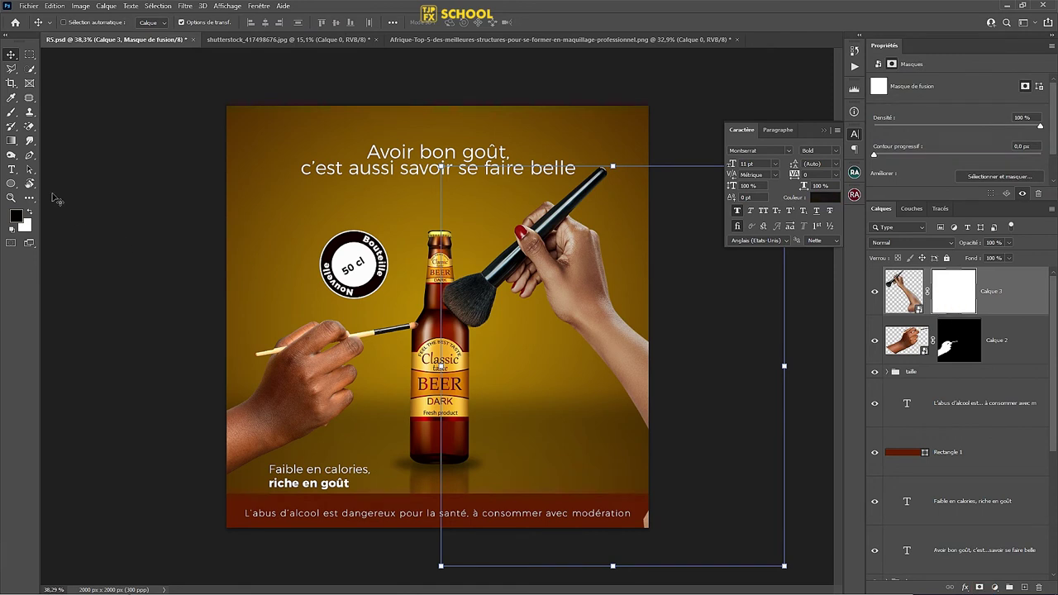
left_click(11, 114)
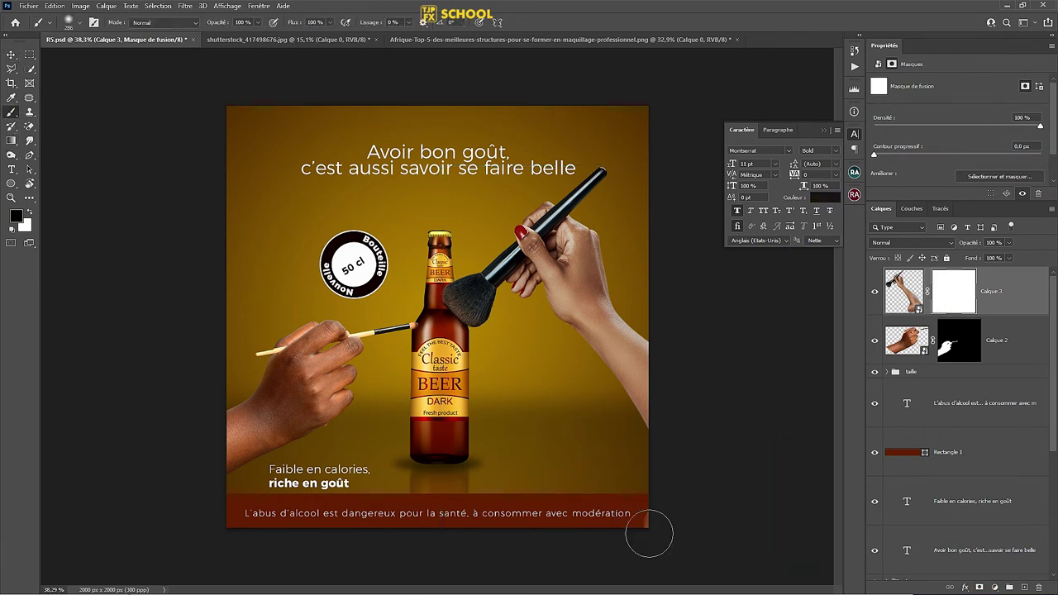
left_click_drag(674, 552, 697, 555)
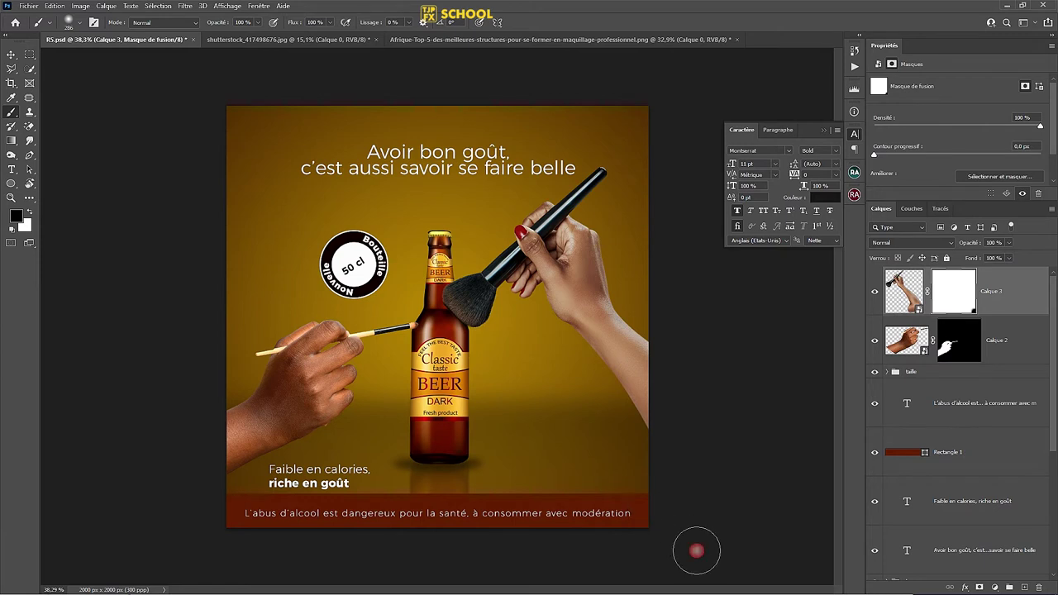
key("v")
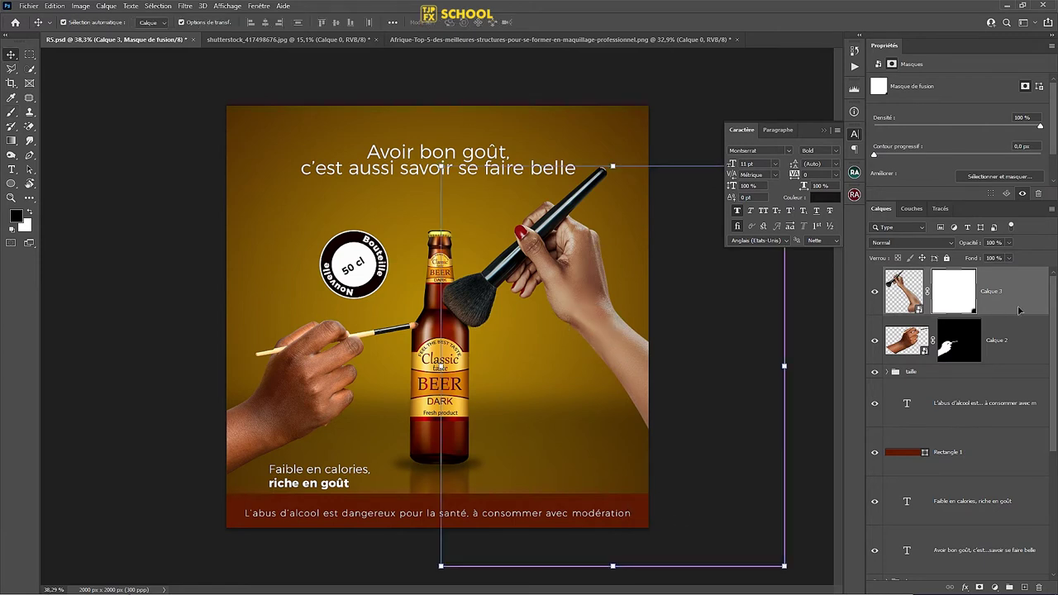
left_click(560, 236)
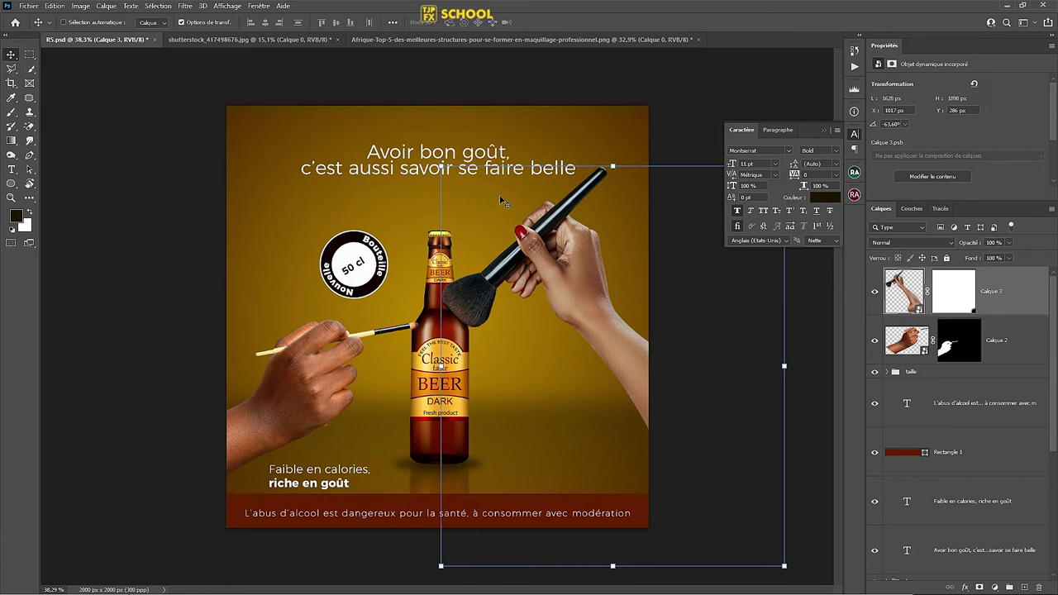
Step: Zoom to 200% on the bottle neck and open then cancel Select and Mask
key("ctrl+plus")
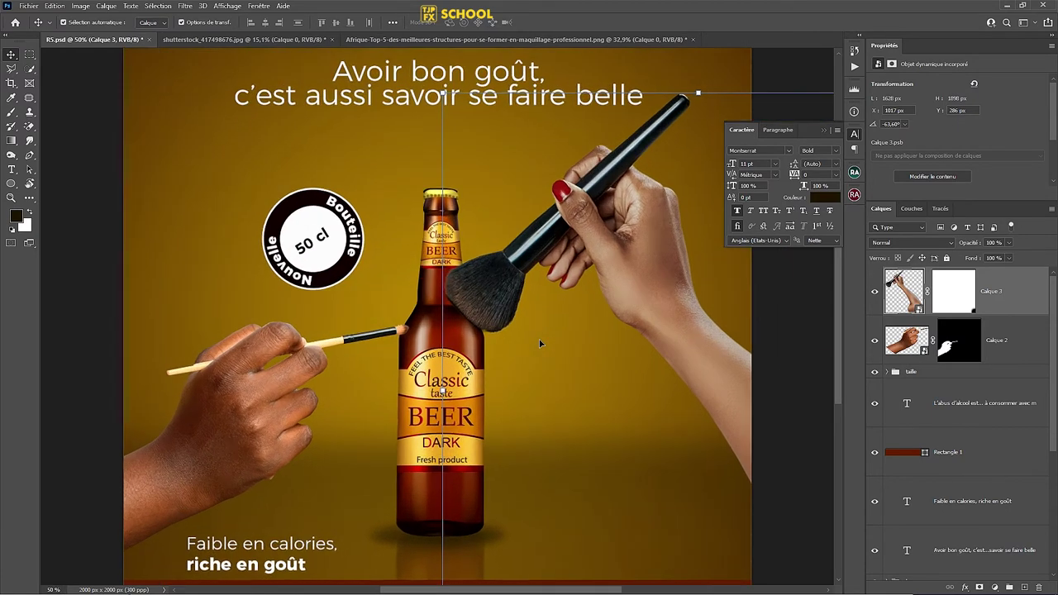
key("ctrl+plus")
key("ctrl+plus")
key("ctrl+plus")
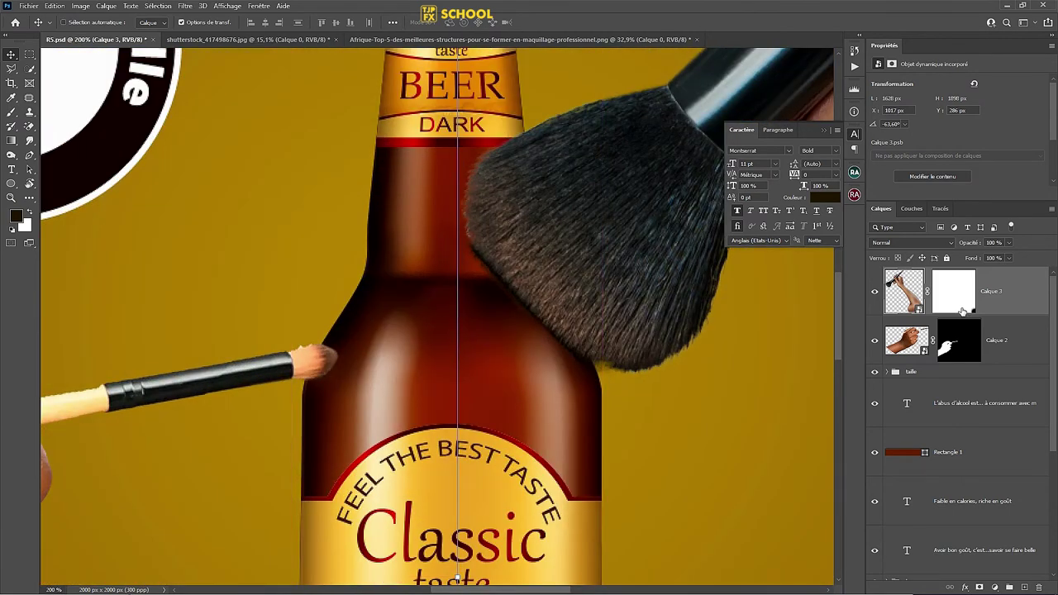
left_click(962, 300)
right_click(959, 299)
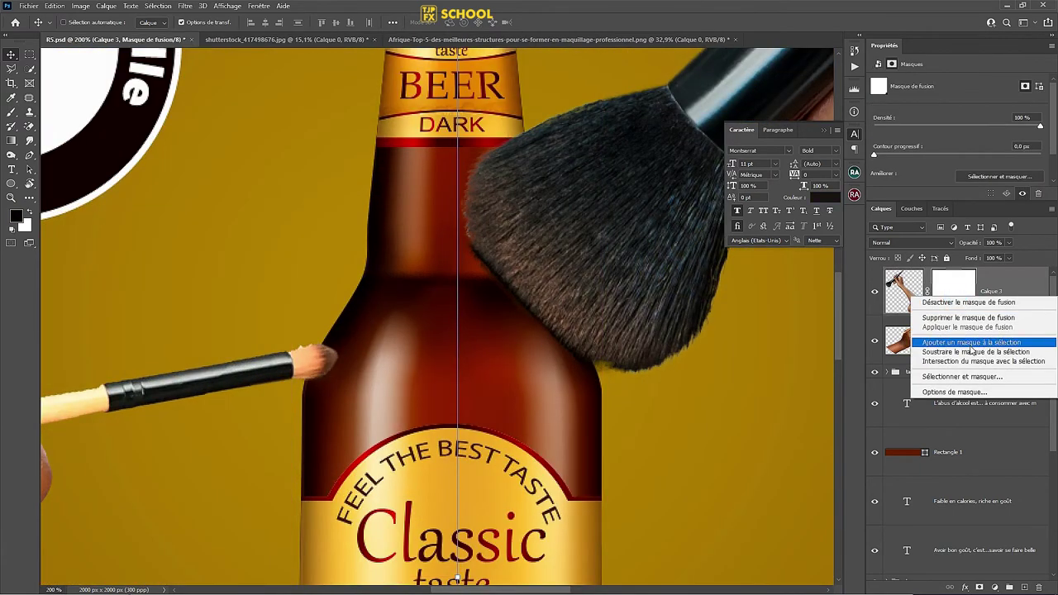
left_click(942, 380)
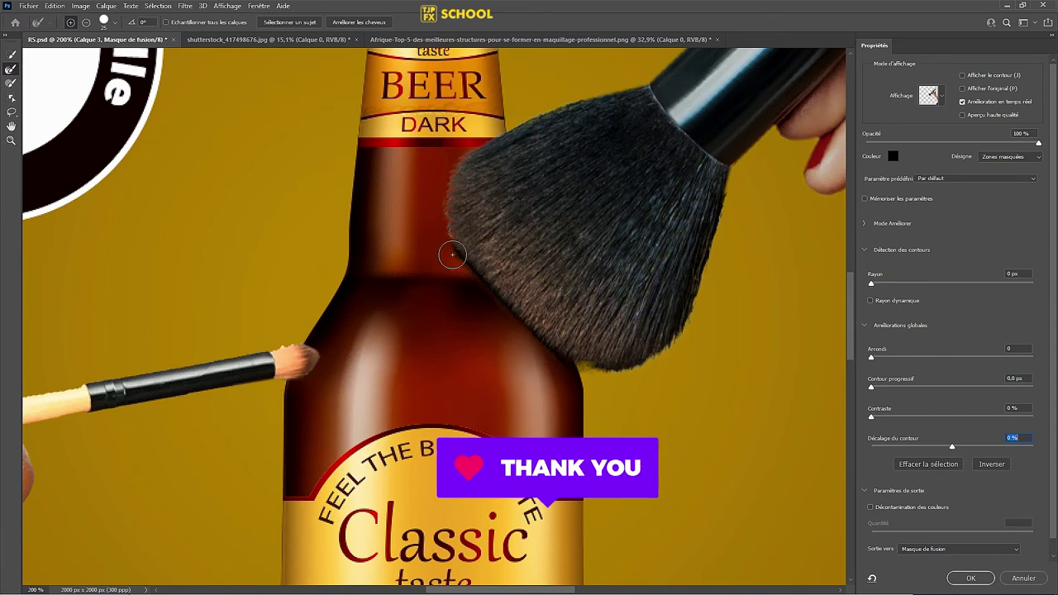
left_click(1019, 579)
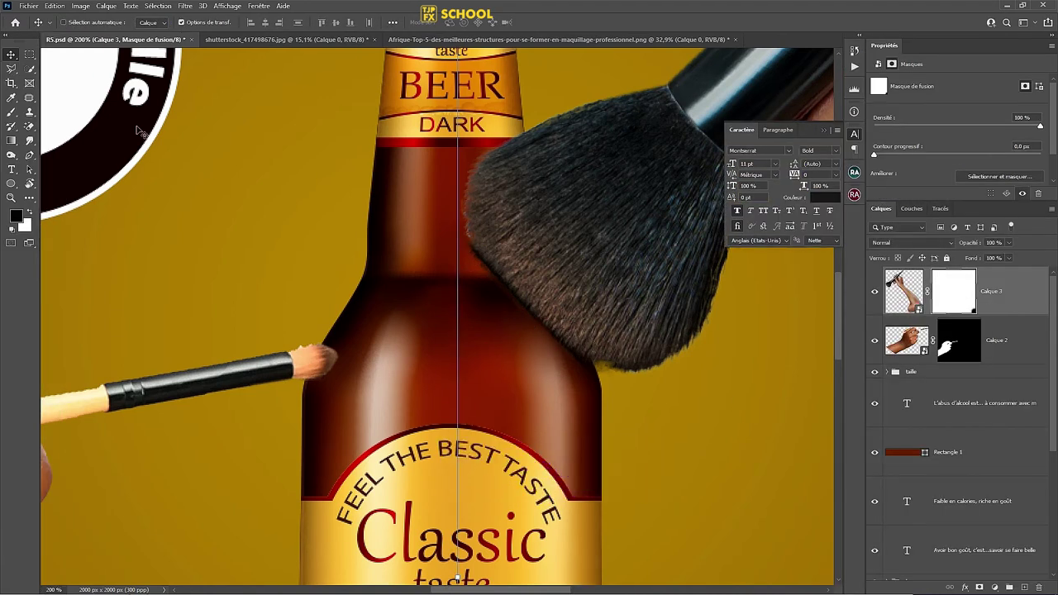
Step: Paint out part of the arm's mask near the bristles with a small soft brush
key("b")
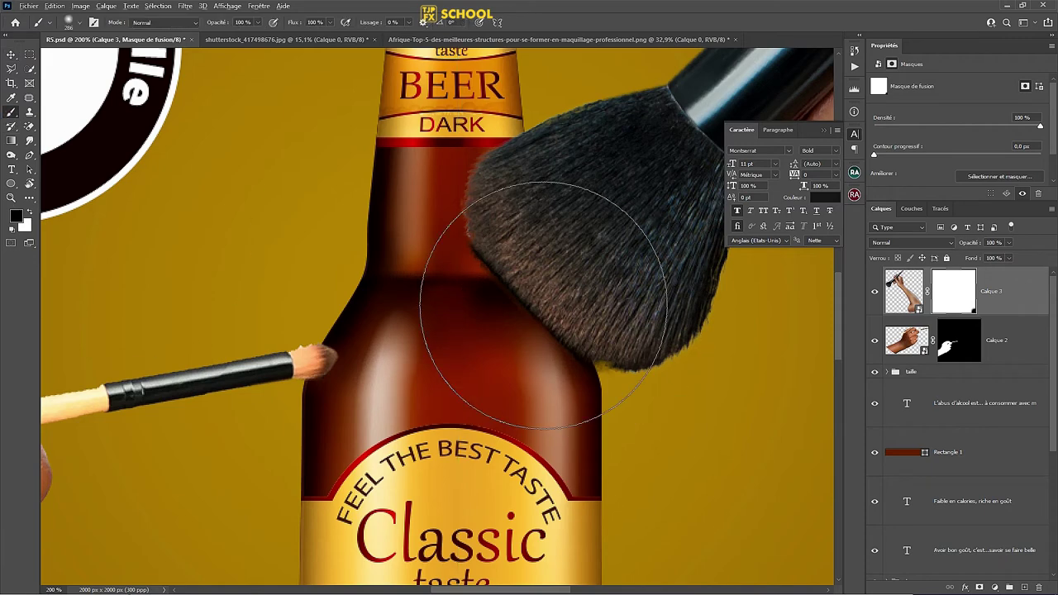
left_click_drag(542, 305, 422, 304)
mouse_move(488, 295)
left_mouse_down()
mouse_move(496, 307)
mouse_move(468, 260)
left_mouse_up()
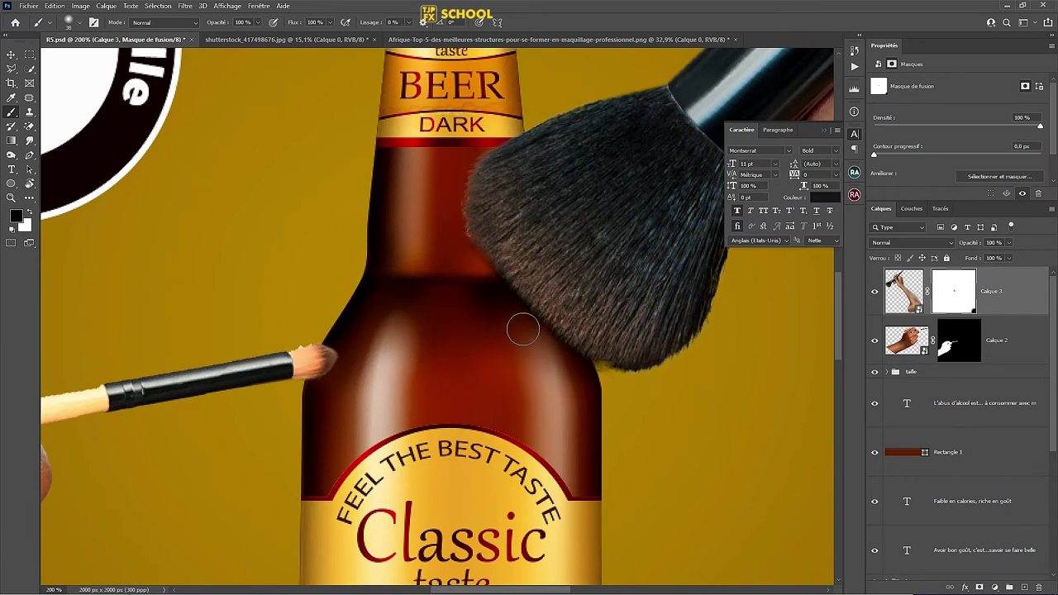
left_click_drag(526, 337, 593, 382)
left_click(1027, 354)
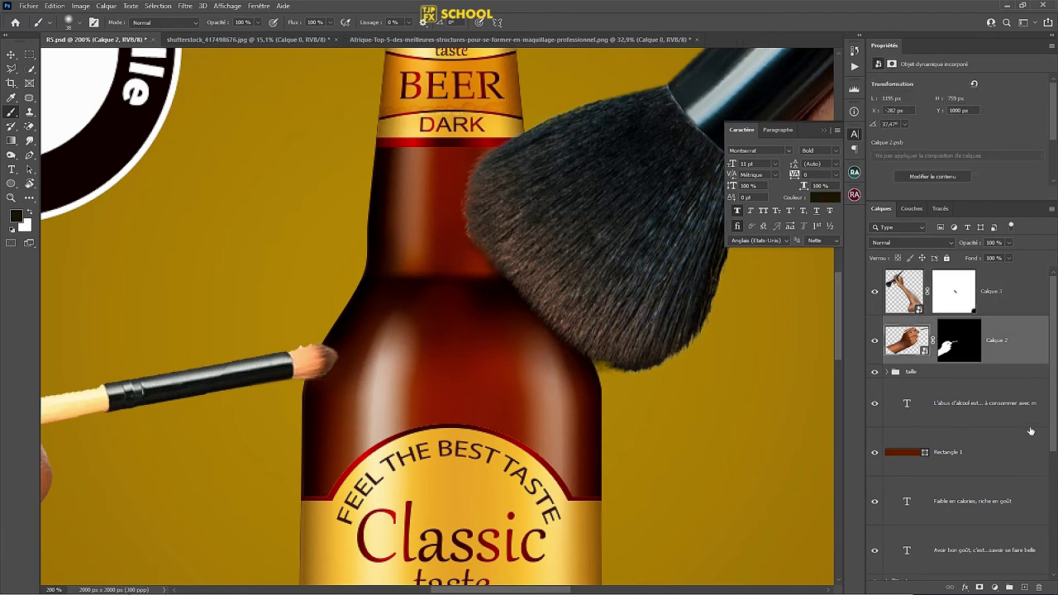
left_click(1023, 379)
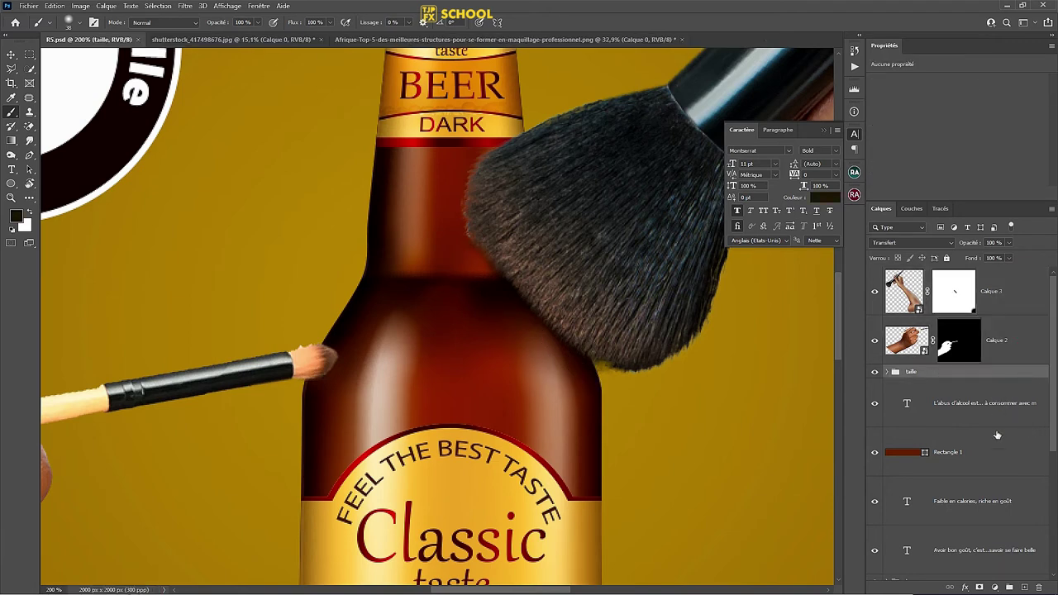
Step: Add new layer Calque 4 and paint a soft stroke under the bristles with a 93 px brush
left_click(1026, 586)
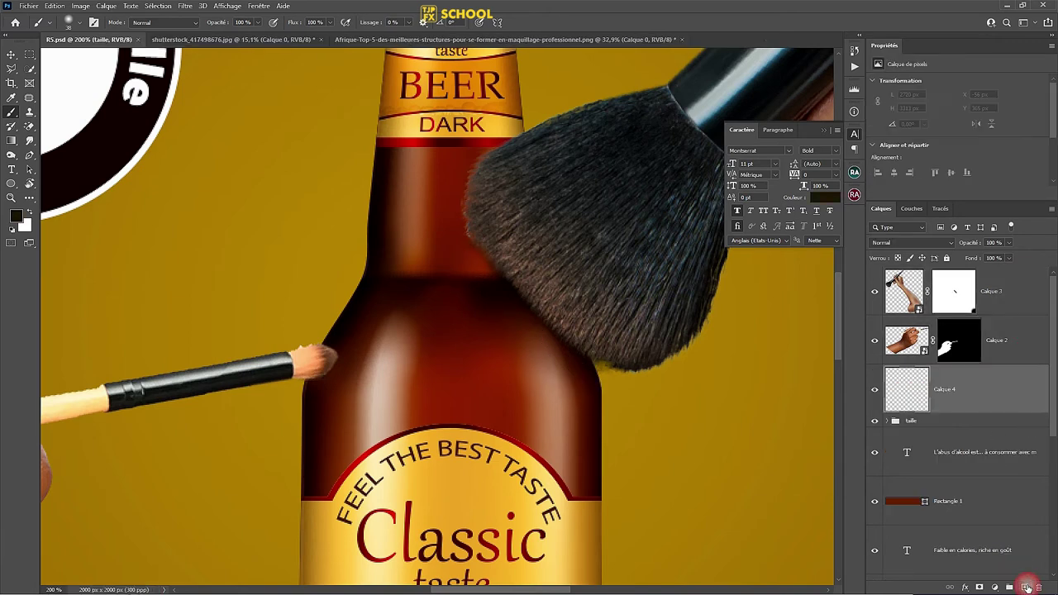
right_click(488, 295, "alt")
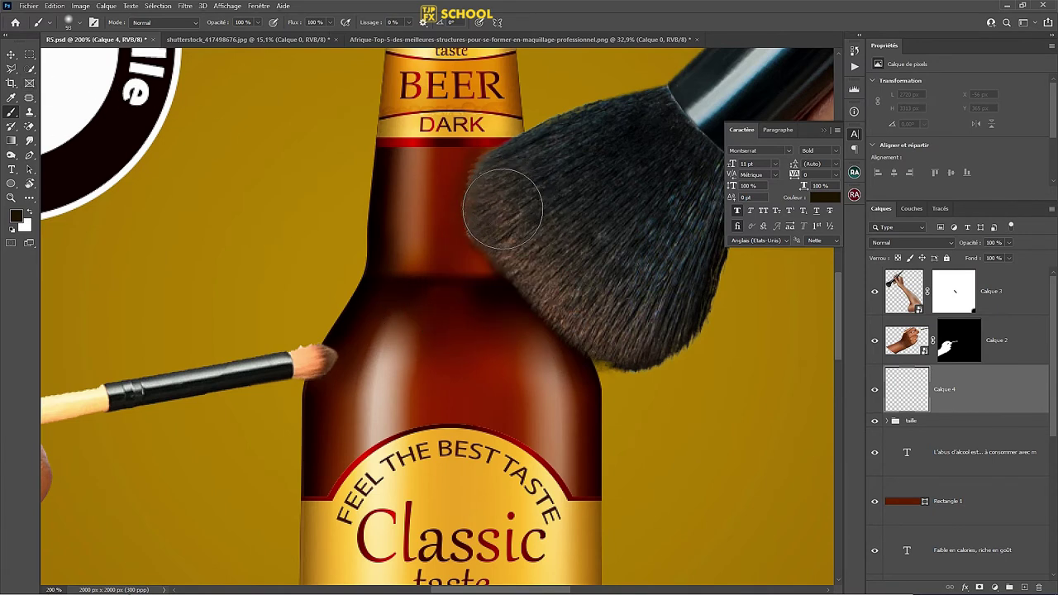
mouse_move(503, 209)
left_mouse_down()
mouse_move(565, 285)
mouse_move(546, 281)
left_mouse_up()
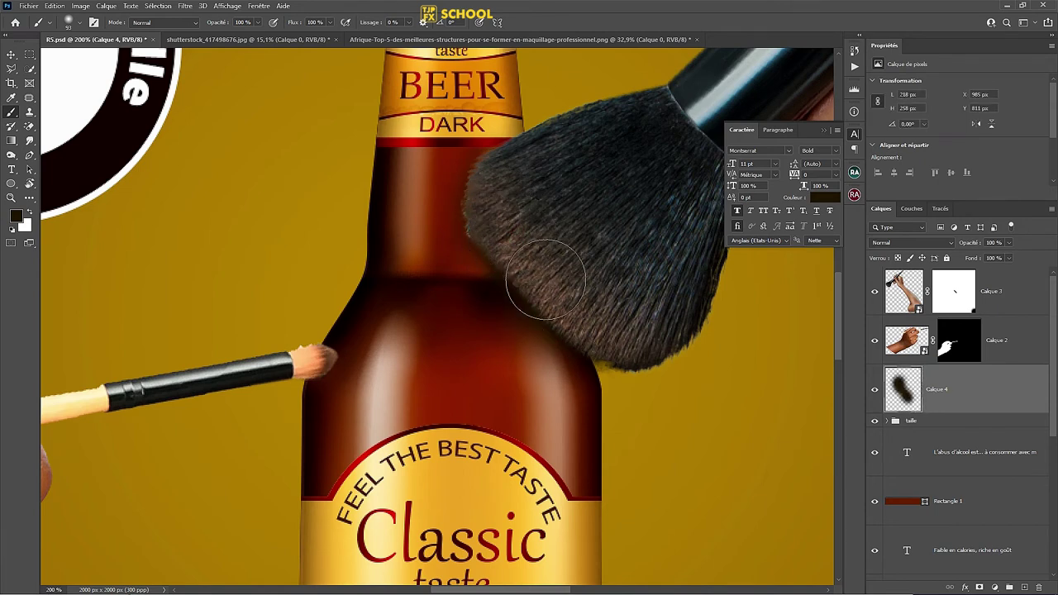
Step: Turn the stroke black with Hue/Saturation Lightness -100 and add more shadow at 67% opacity
key("d")
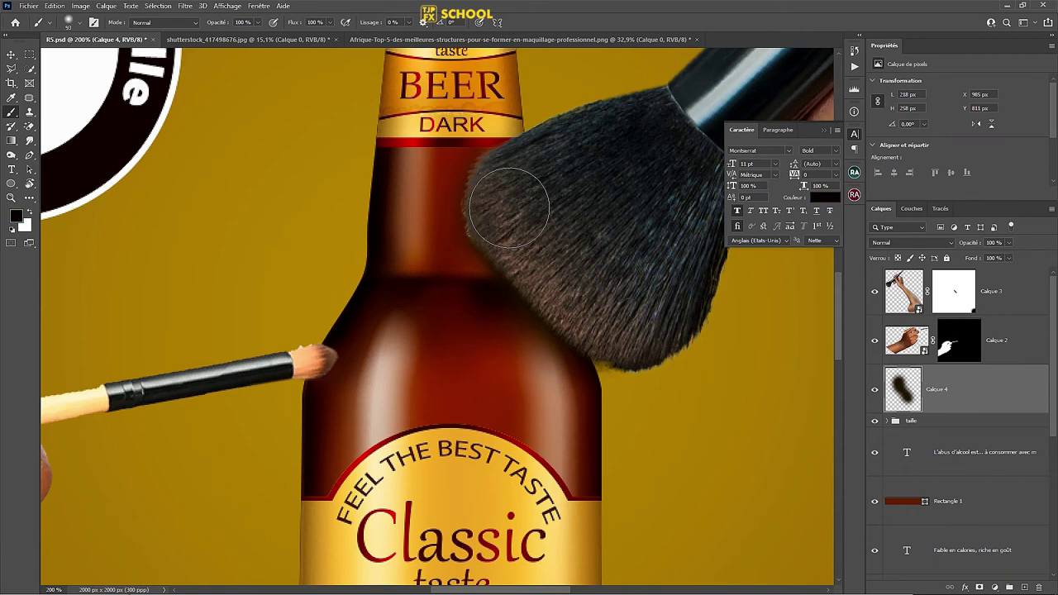
key("ctrl+u")
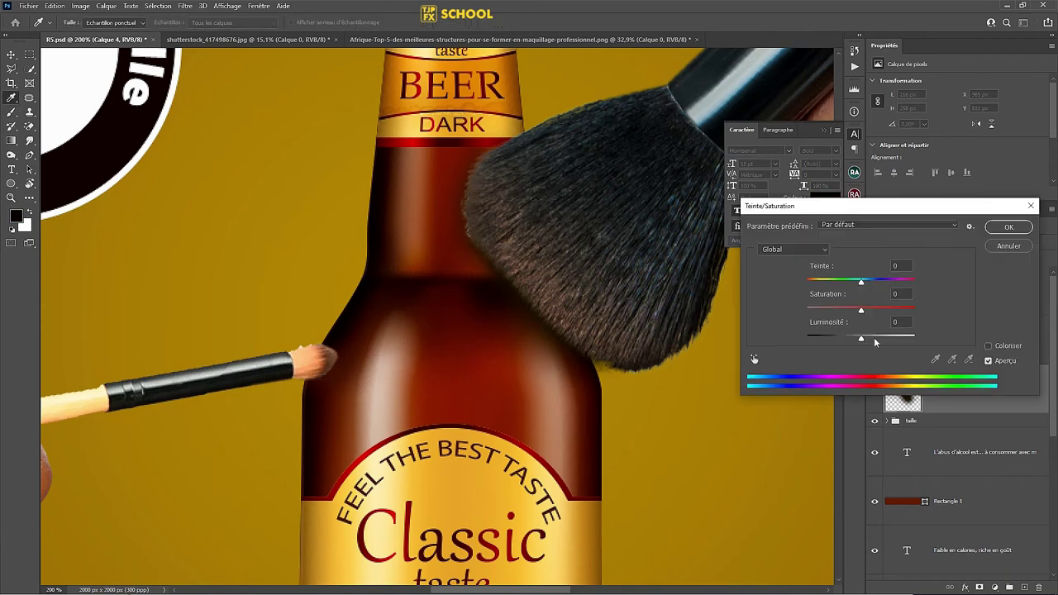
left_click_drag(860, 338, 807, 338)
left_click(1003, 234)
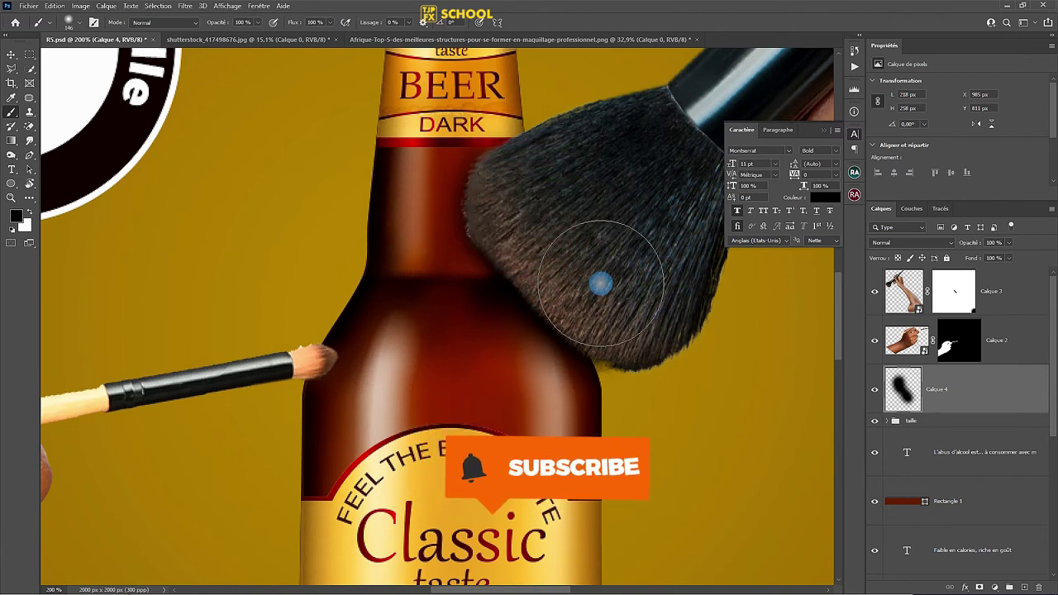
left_click_drag(225, 23, 202, 25)
mouse_move(524, 278)
left_mouse_down()
mouse_move(548, 338)
mouse_move(566, 314)
left_mouse_up()
Step: Save R5.psd and fit the whole poster in view
key("ctrl+s")
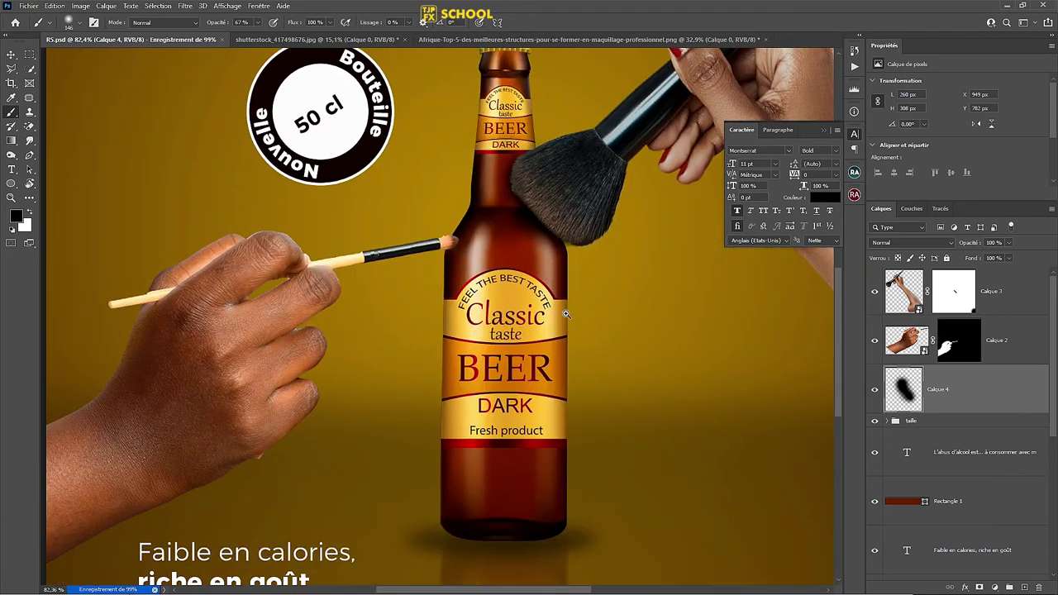
key("ctrl+0")
left_click(344, 455)
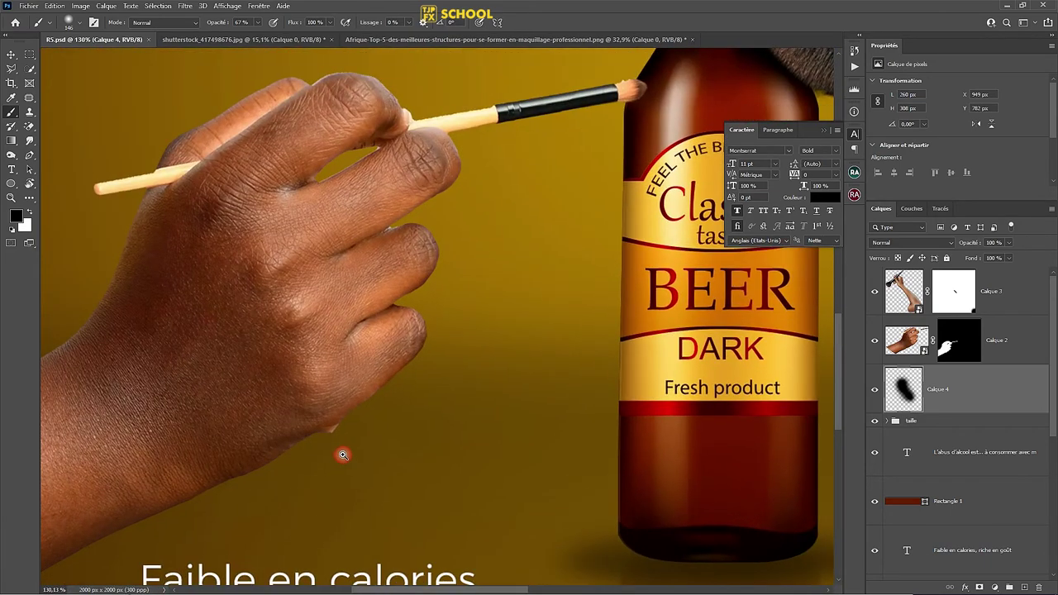
left_click_drag(343, 455, 372, 355)
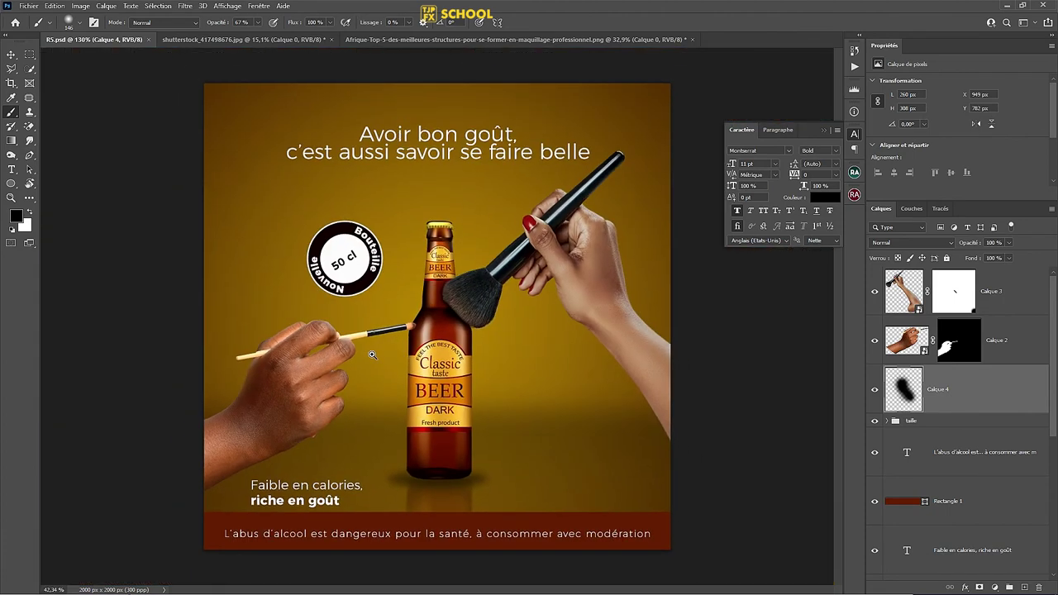
Step: Move the left hand Calque 2 down and slightly left so its tip meets the label
key("v")
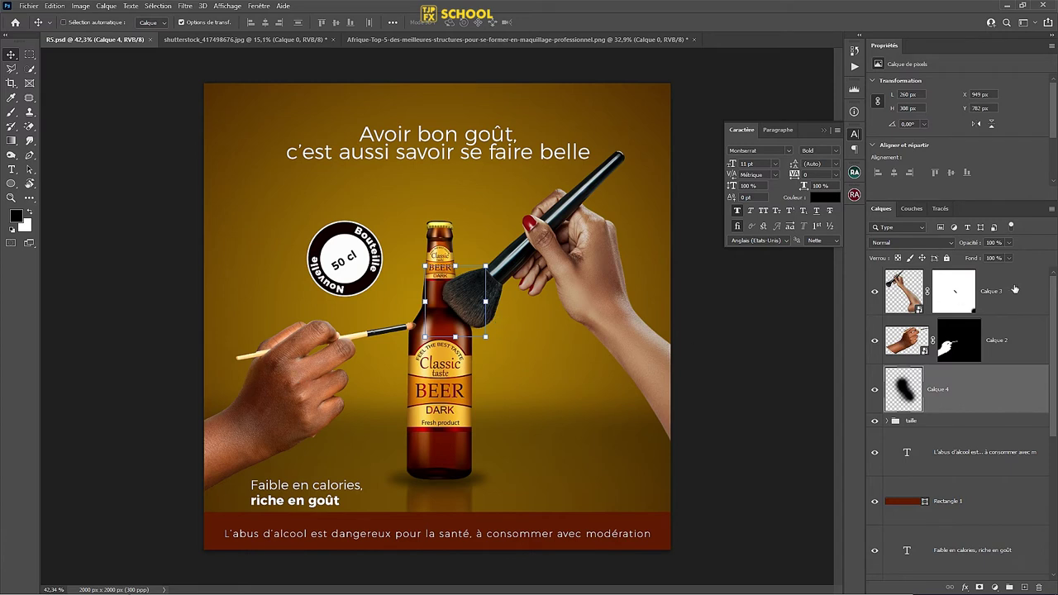
left_click(1017, 347)
left_click_drag(301, 382, 293, 412)
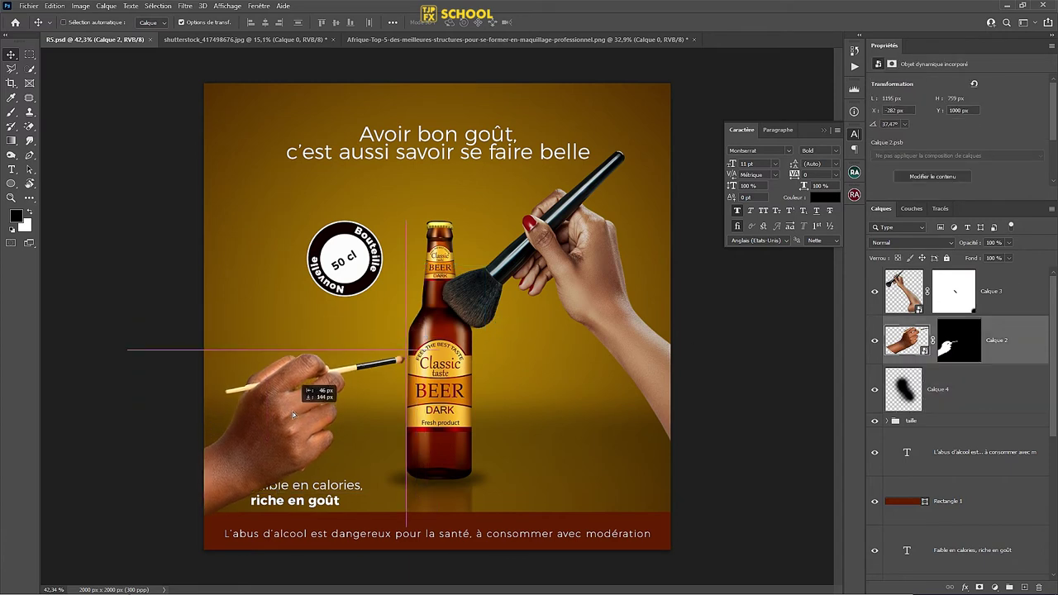
left_click_drag(293, 412, 292, 409)
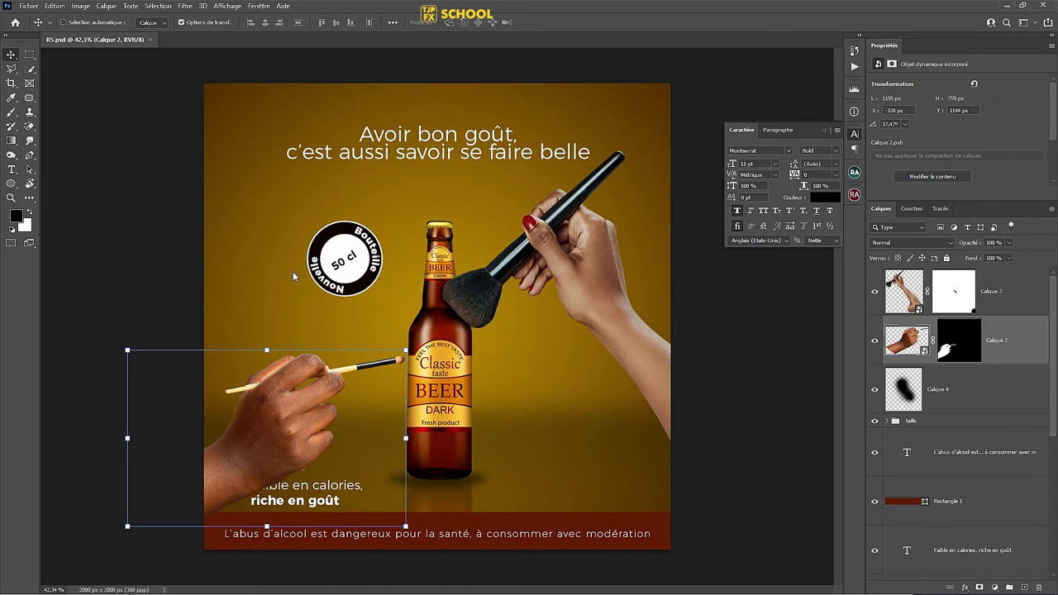
Step: Paste a brush illustration as a smart object and set it diagonally at the upper left
key("ctrl+v")
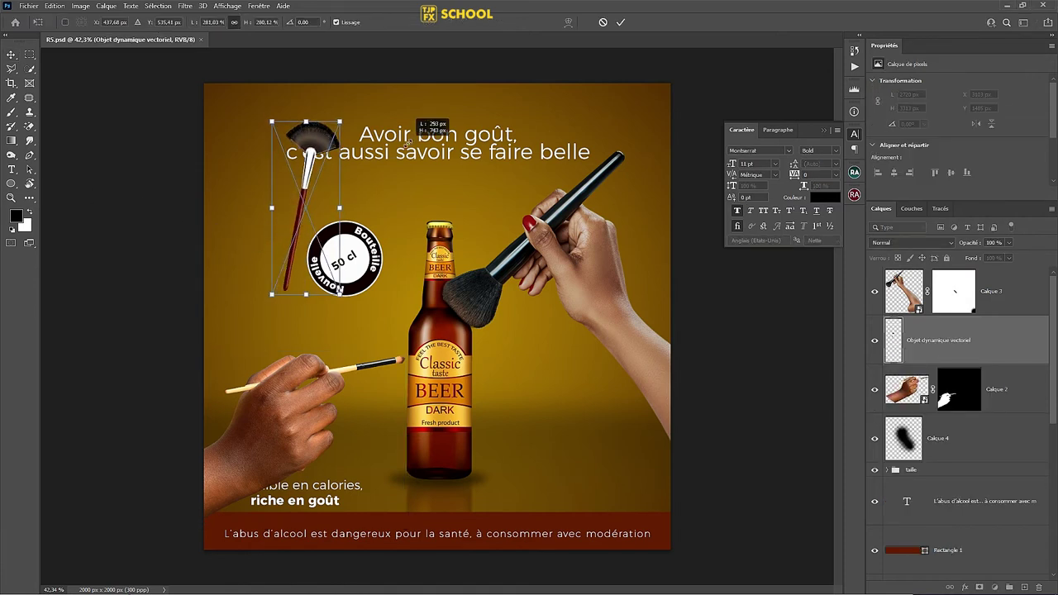
mouse_move(407, 141)
left_mouse_down()
mouse_move(368, 241)
mouse_move(382, 324)
left_mouse_up()
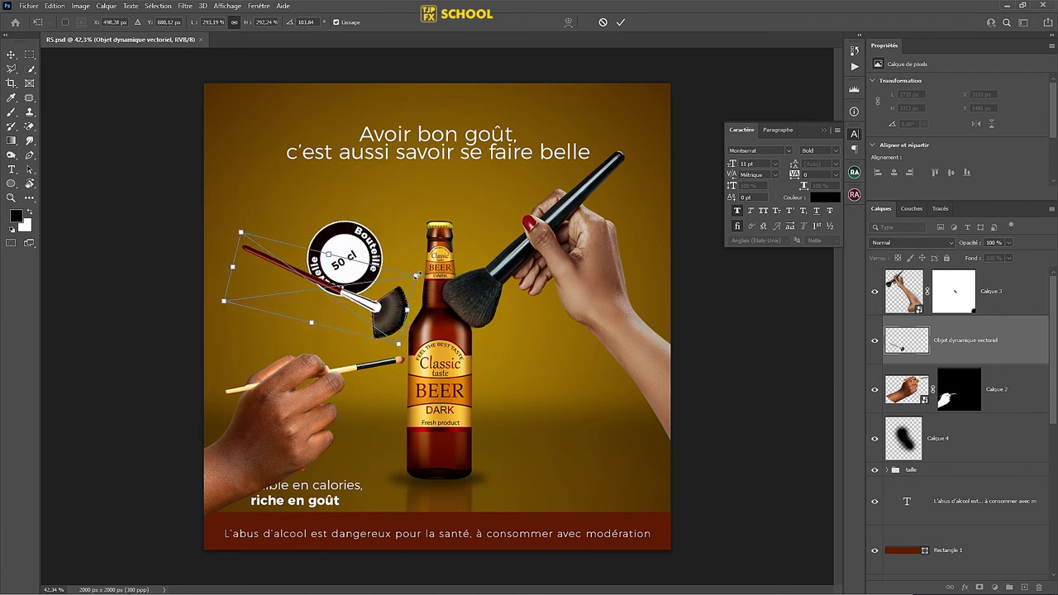
mouse_move(367, 310)
left_mouse_down()
mouse_move(373, 323)
mouse_move(283, 217)
left_mouse_up()
key("Return")
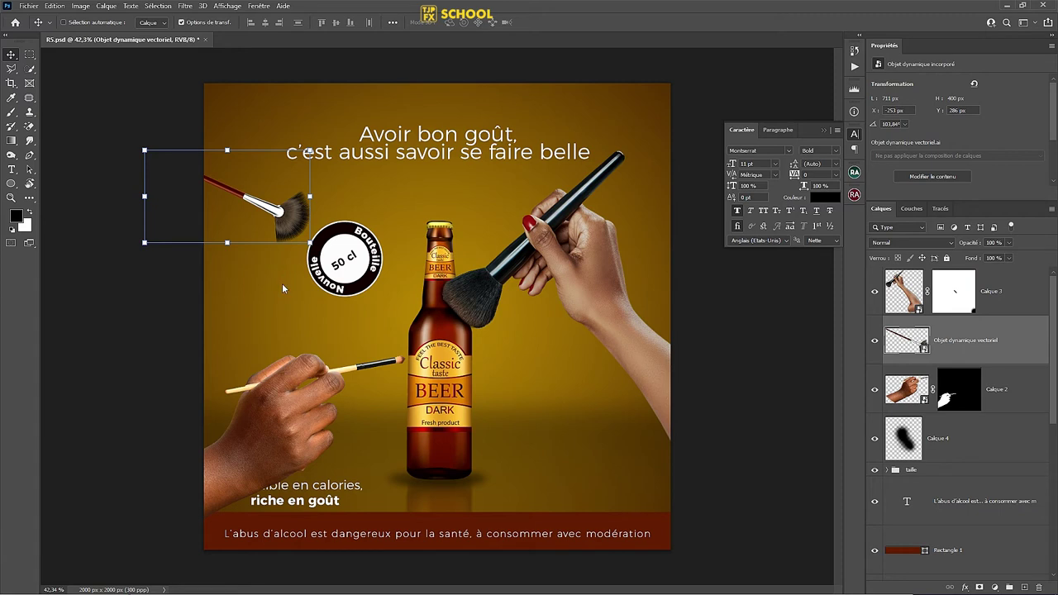
Step: Add a second brush, enlarge and rotate it, and move it up and left
key("ctrl+alt+t")
mouse_move(290, 243)
left_mouse_down()
mouse_move(381, 193)
mouse_move(332, 162)
mouse_move(324, 317)
left_mouse_up()
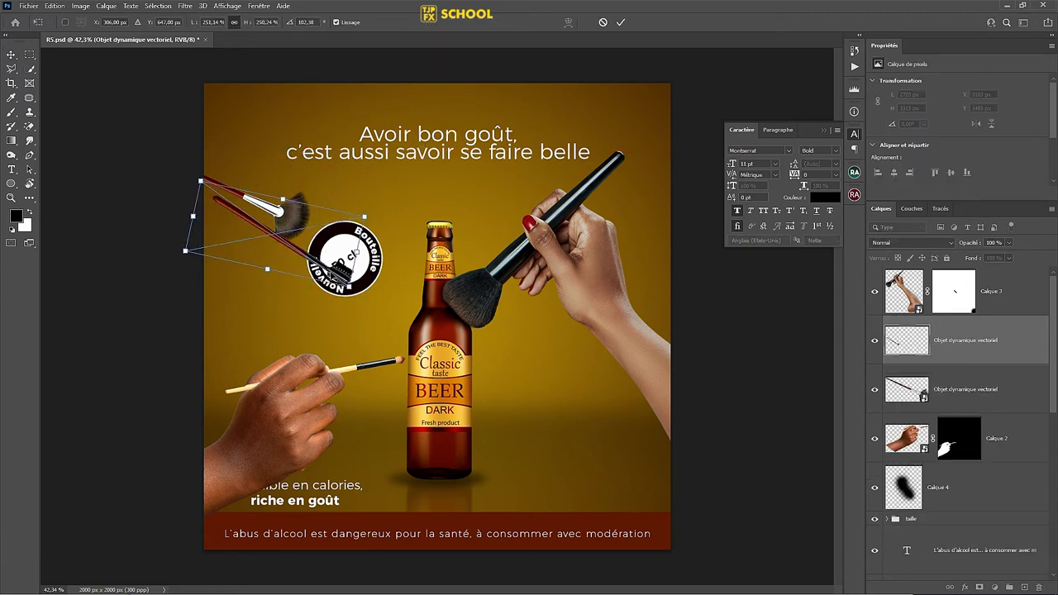
left_click_drag(333, 276, 215, 240)
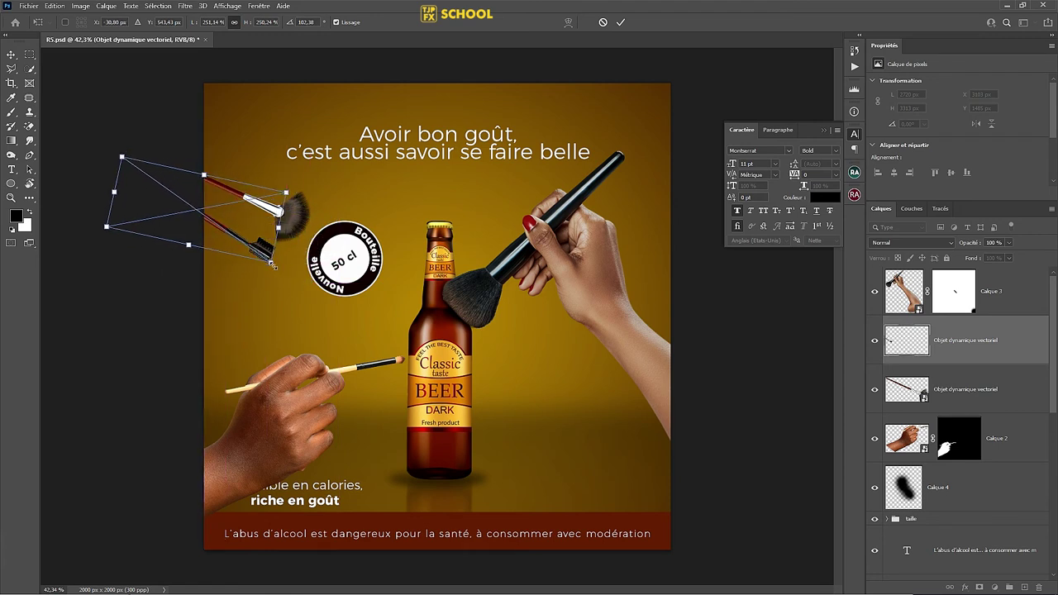
left_click(620, 23)
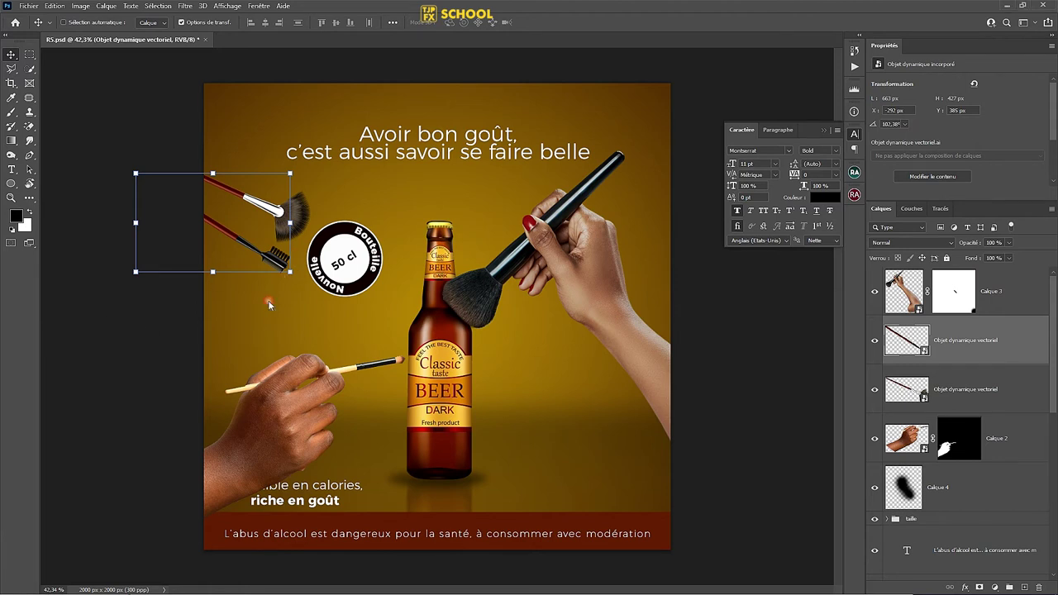
Step: Paste a third brush, scale it about 260%, rotate it 69.2° and place it upper left
key("ctrl+v")
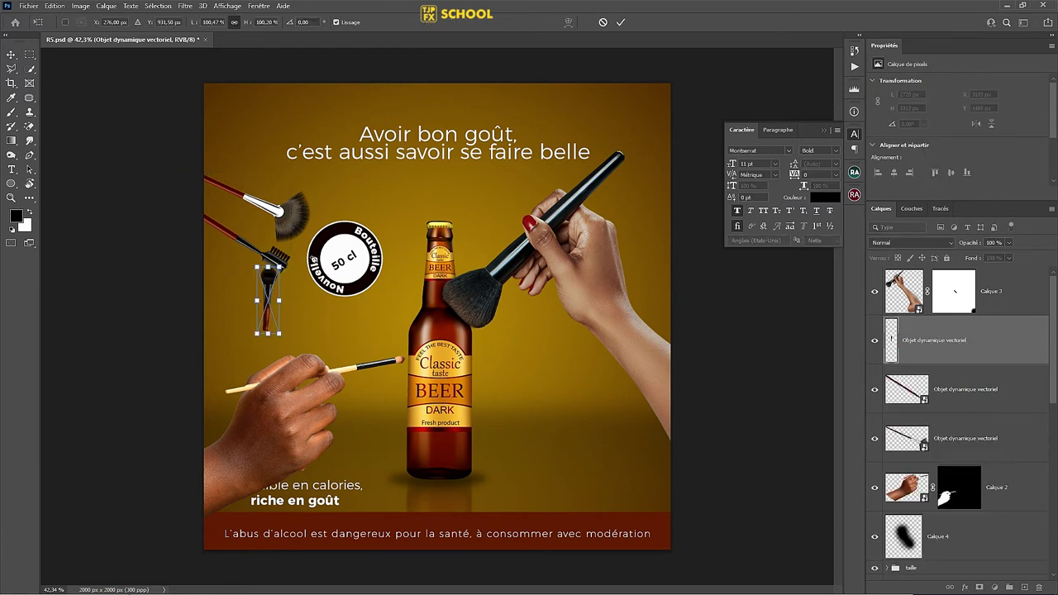
left_click_drag(279, 267, 318, 155)
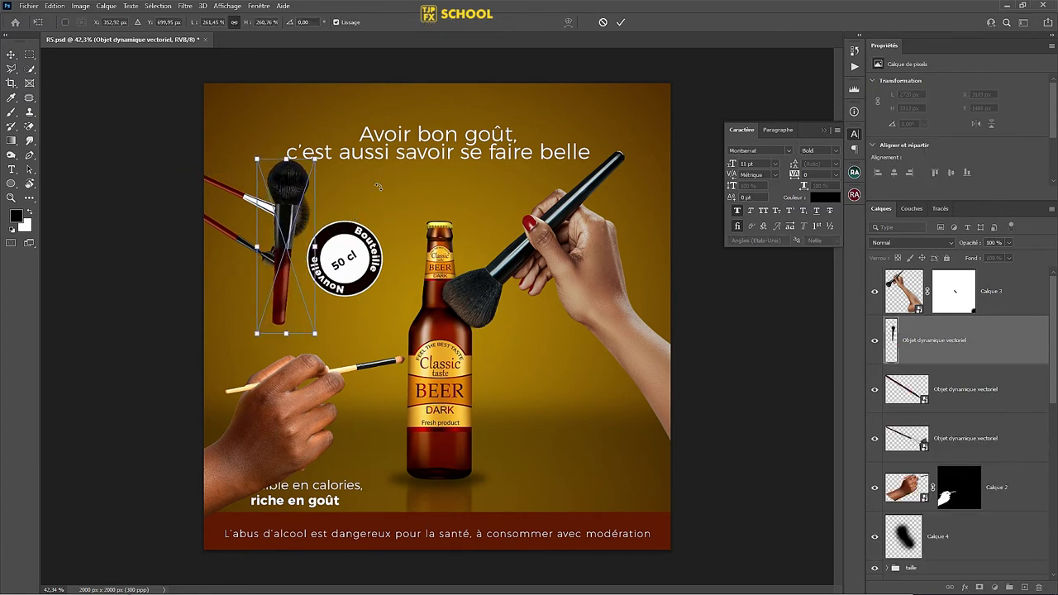
mouse_move(376, 194)
left_mouse_down()
mouse_move(371, 319)
mouse_move(319, 376)
left_mouse_up()
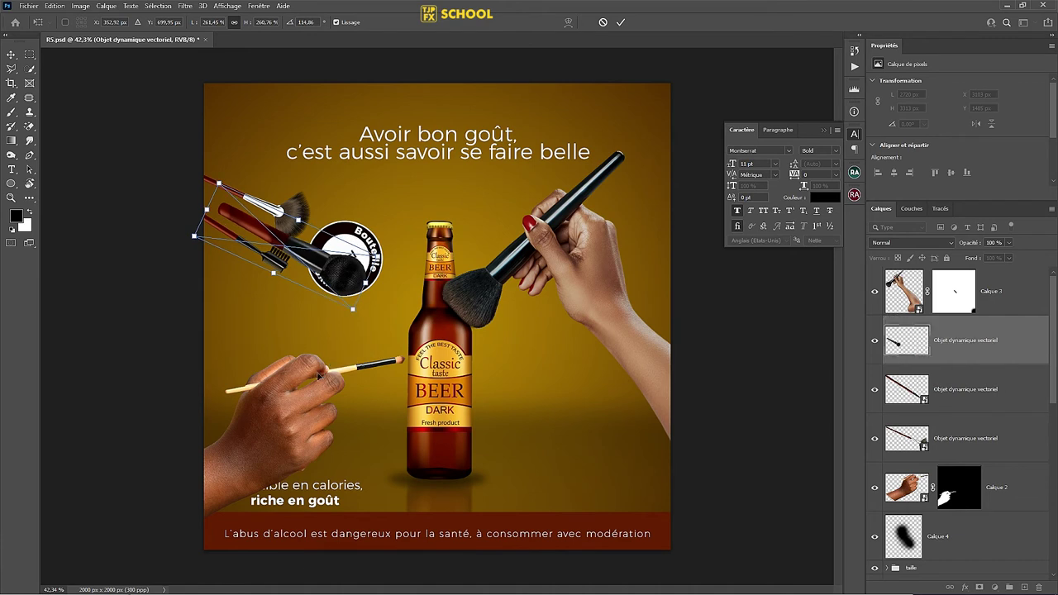
left_click_drag(327, 277, 294, 217)
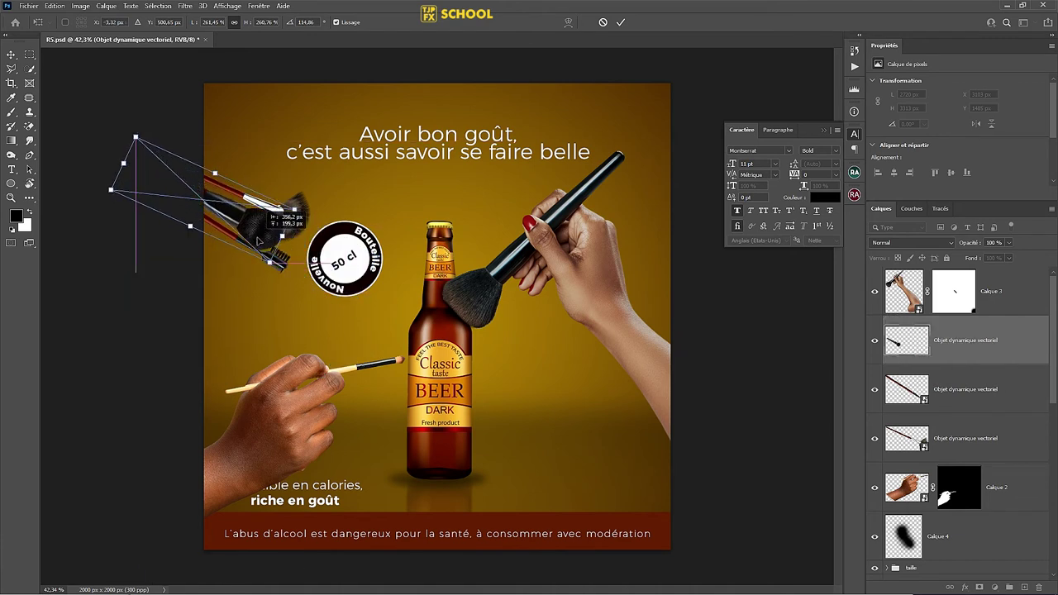
mouse_move(294, 209)
left_mouse_down()
mouse_move(278, 210)
mouse_move(291, 206)
mouse_move(283, 240)
left_mouse_up()
key("Return")
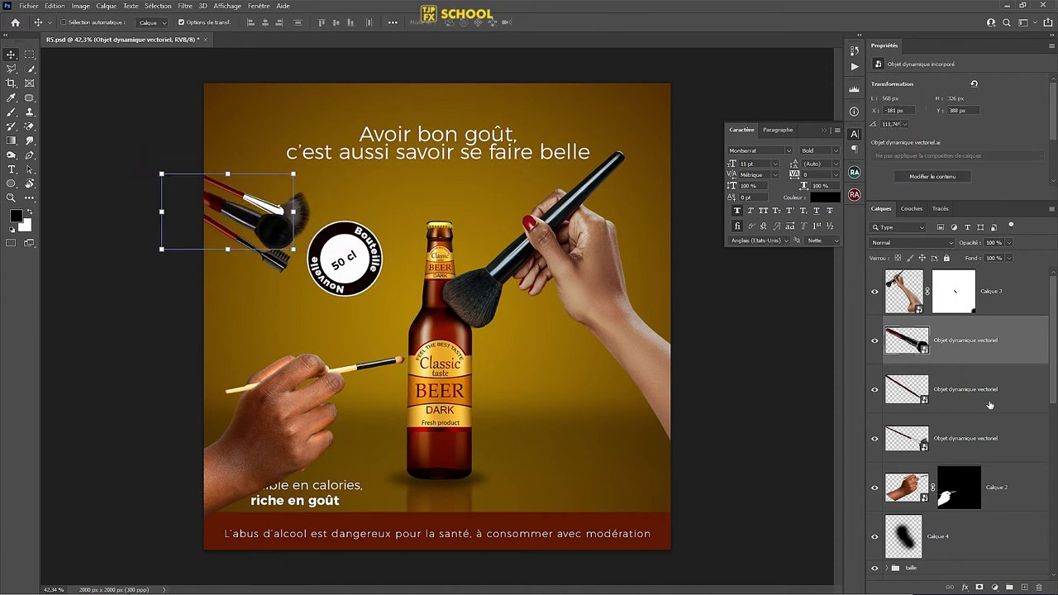
Step: Rotate the first makeup brush layer to about 87 degrees and shift it down-right
left_click(207, 23)
right_click(302, 216)
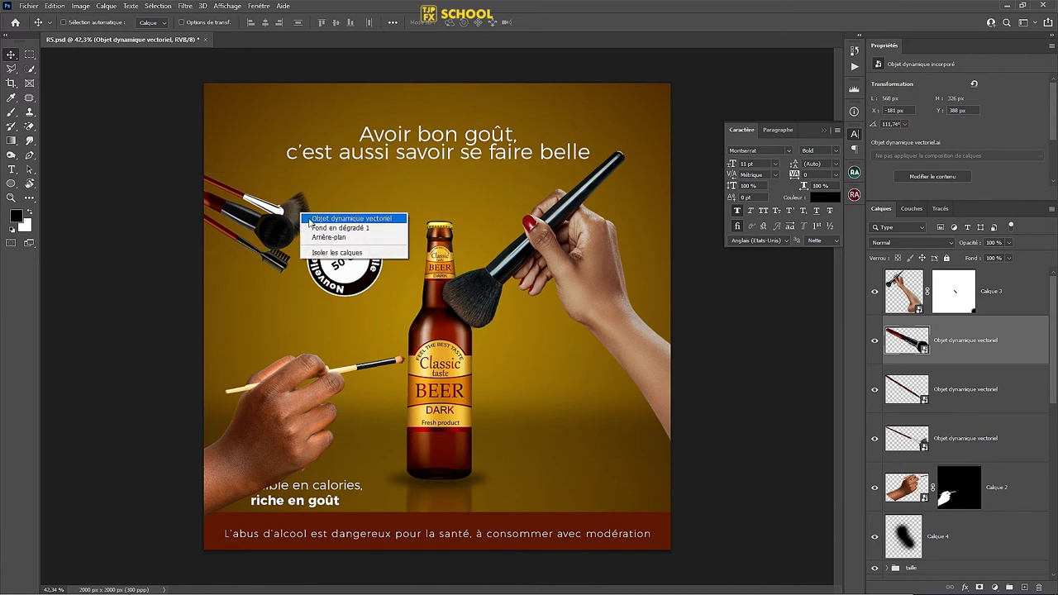
left_click(314, 226)
key("ctrl+t")
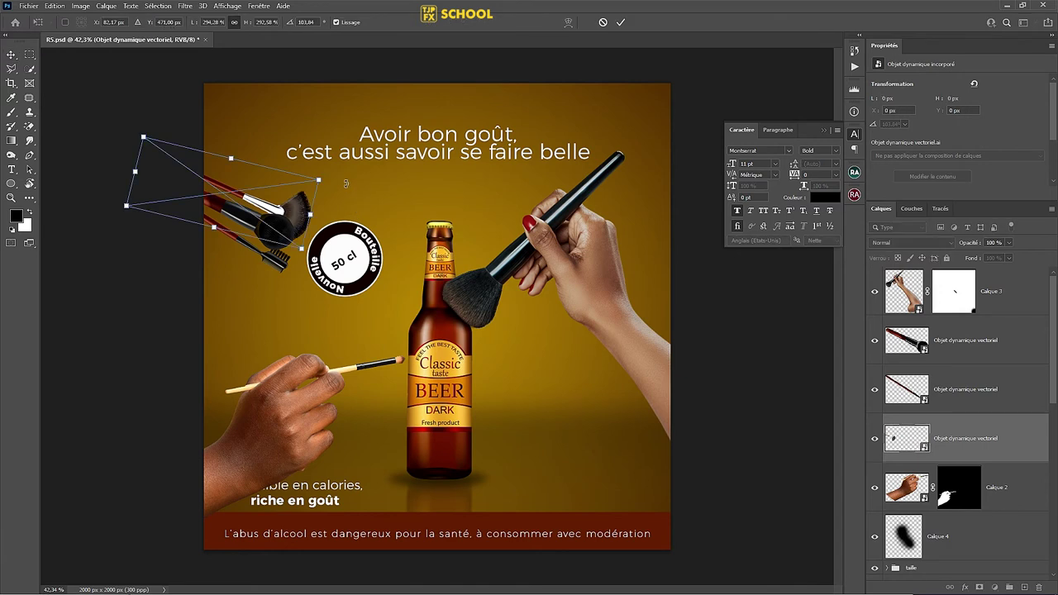
left_click_drag(351, 210, 332, 149)
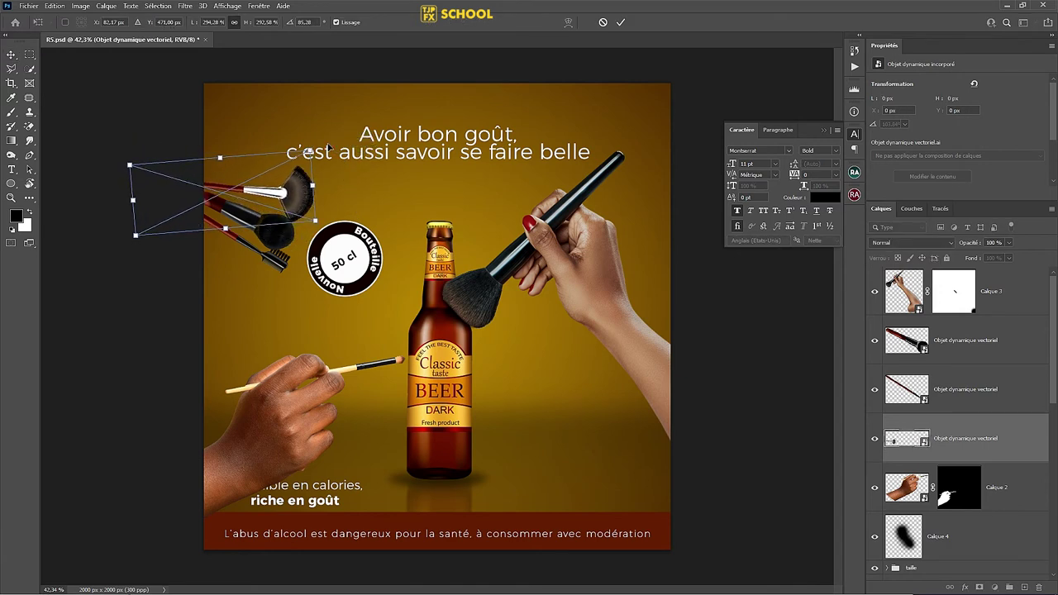
left_click_drag(289, 185, 298, 188)
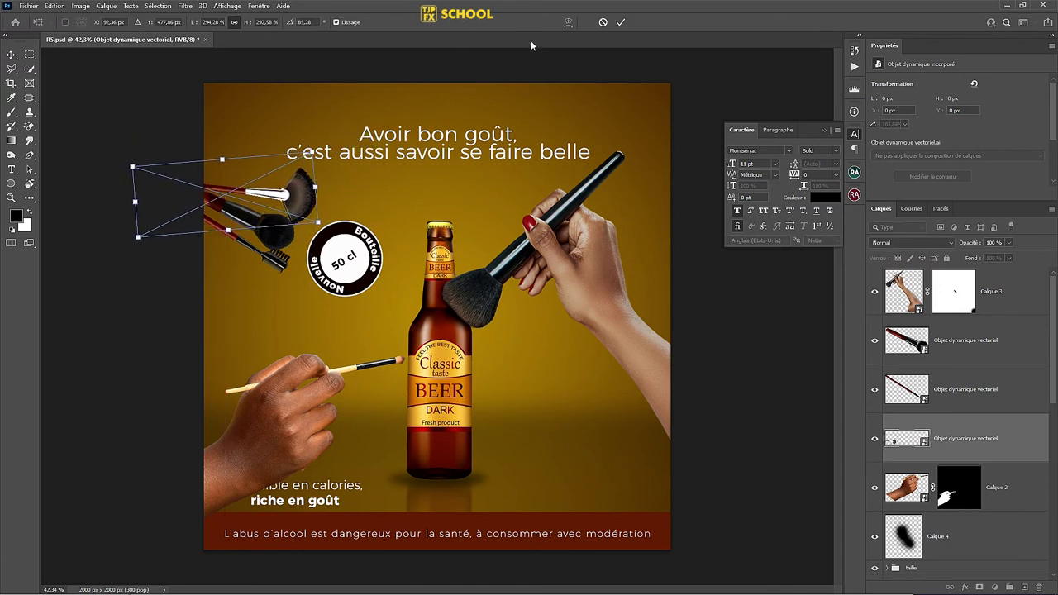
left_click(621, 23)
Step: Flip another brush with Symétrie axe vertical and rotate it clockwise among the others
right_click(286, 271)
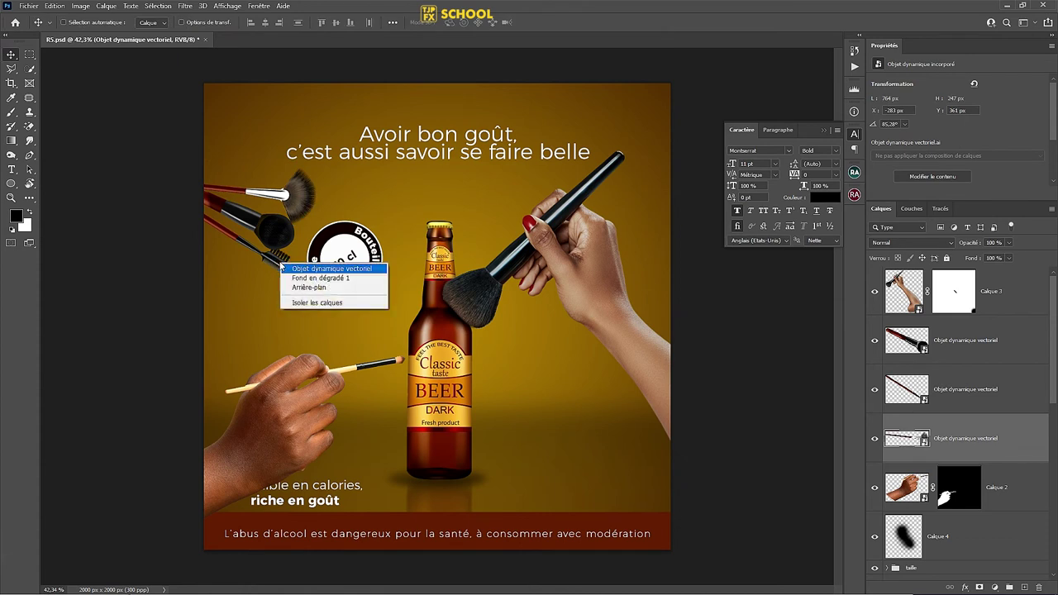
left_click(306, 275)
left_click_drag(284, 260, 285, 273)
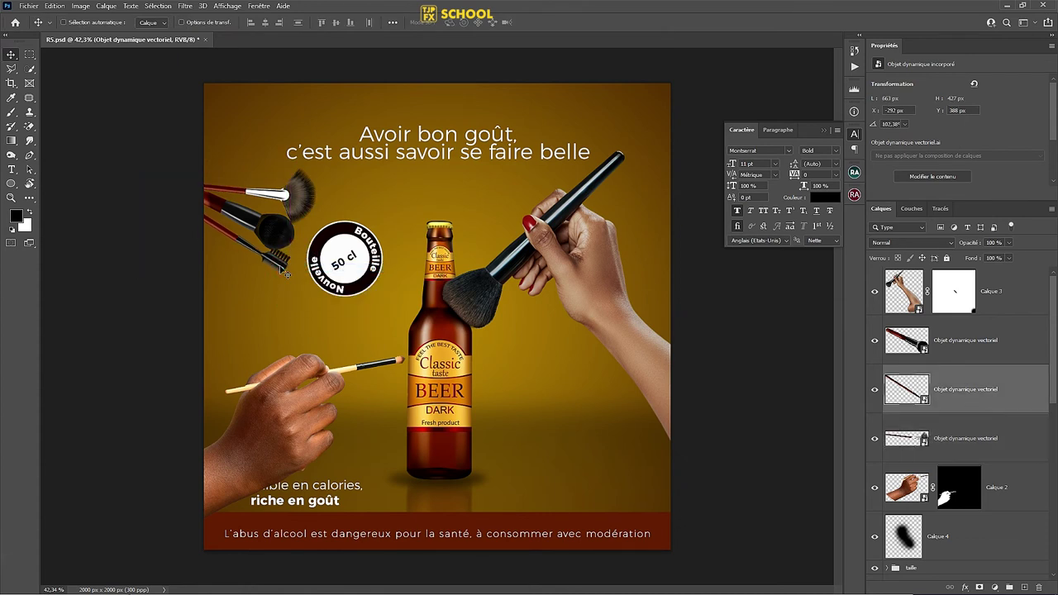
left_click(188, 22)
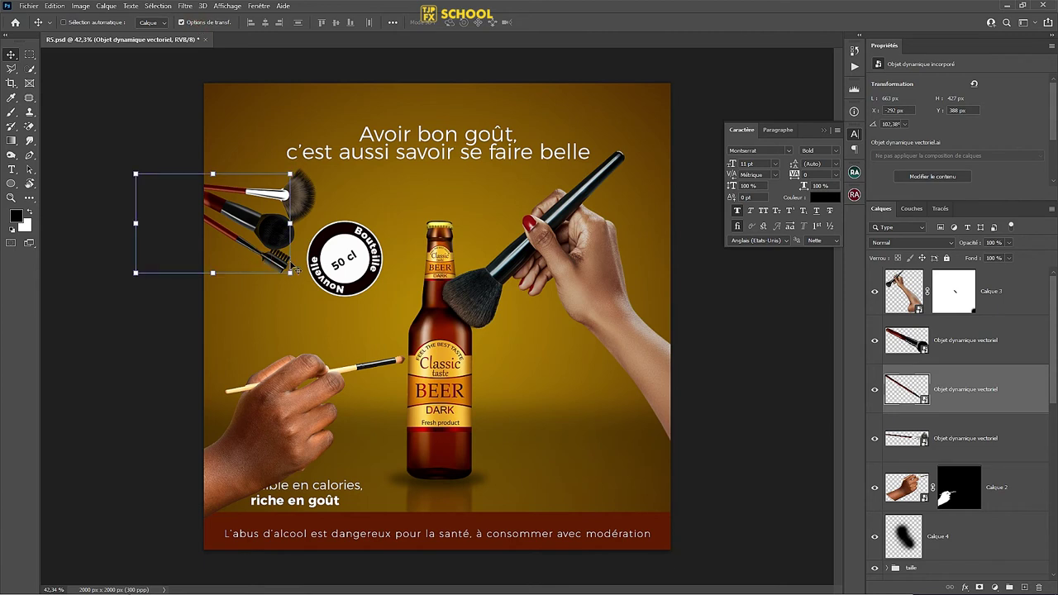
left_click_drag(294, 266, 271, 255)
right_click(271, 254)
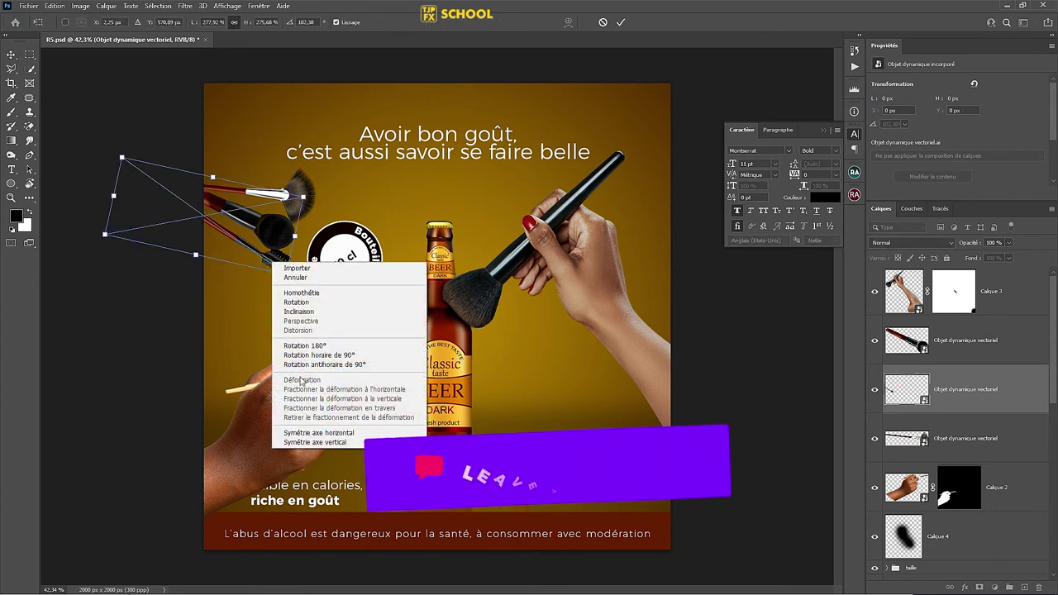
left_click(297, 433)
left_click_drag(306, 164, 268, 281)
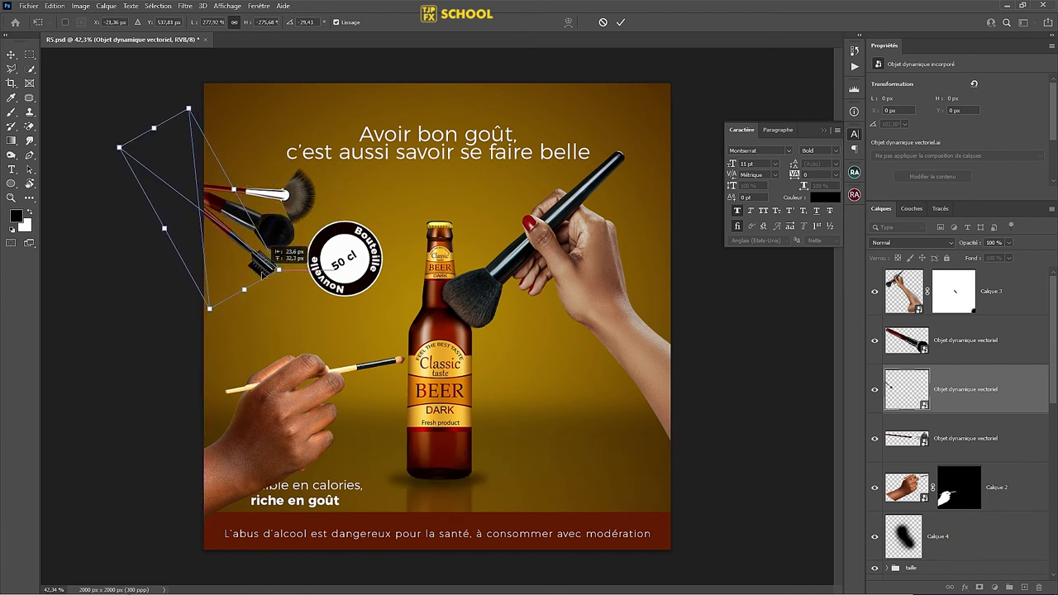
left_click(621, 23)
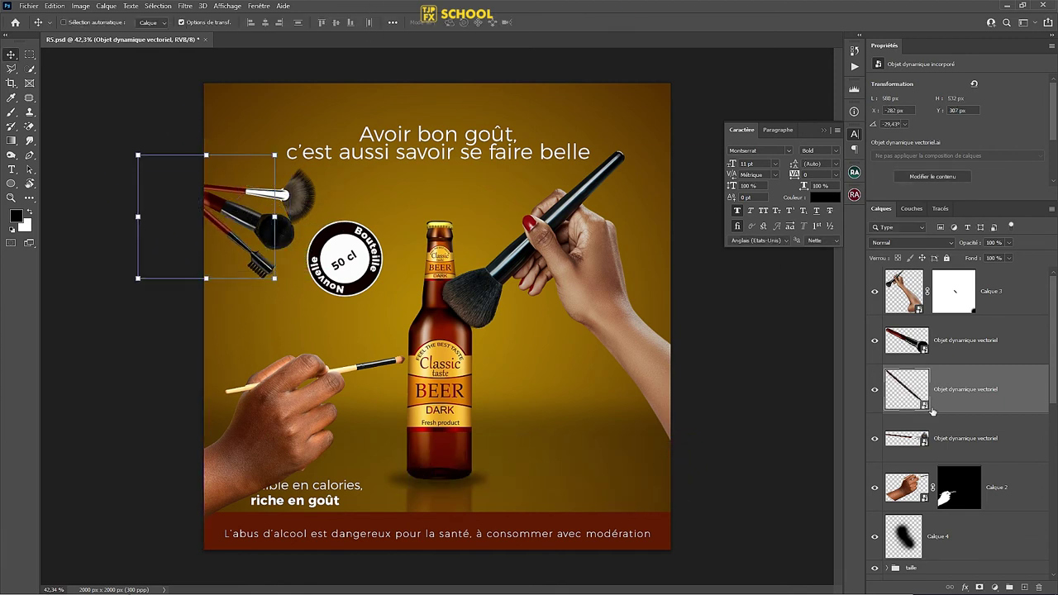
Step: Scale all three brushes to 86.4% and move them down beside the 50 cl badge
left_click(982, 449, "shift")
left_click(1008, 347, "shift")
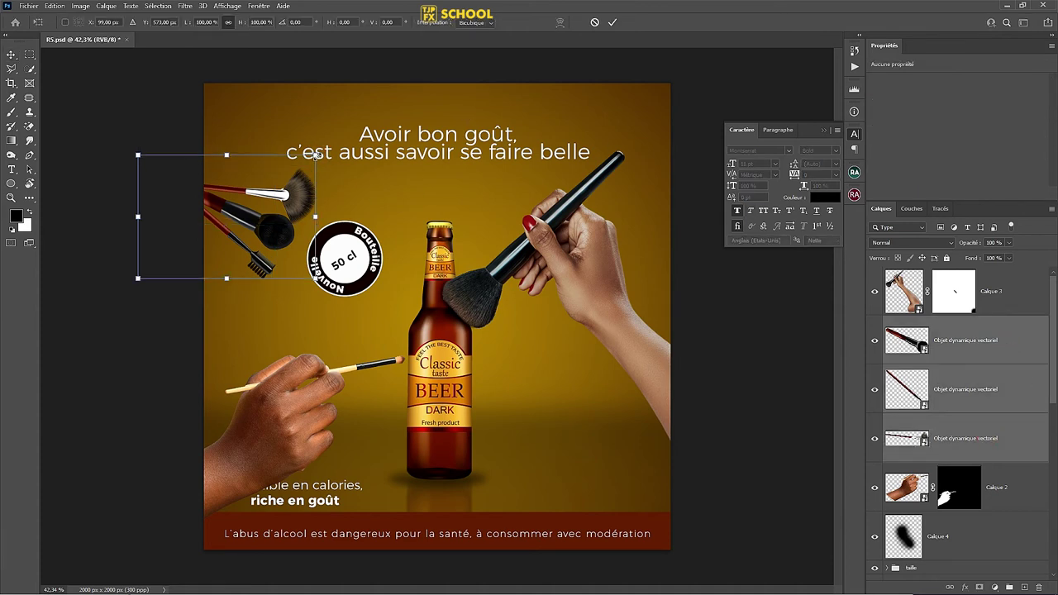
left_click_drag(315, 155, 290, 170)
left_click_drag(273, 210, 292, 271)
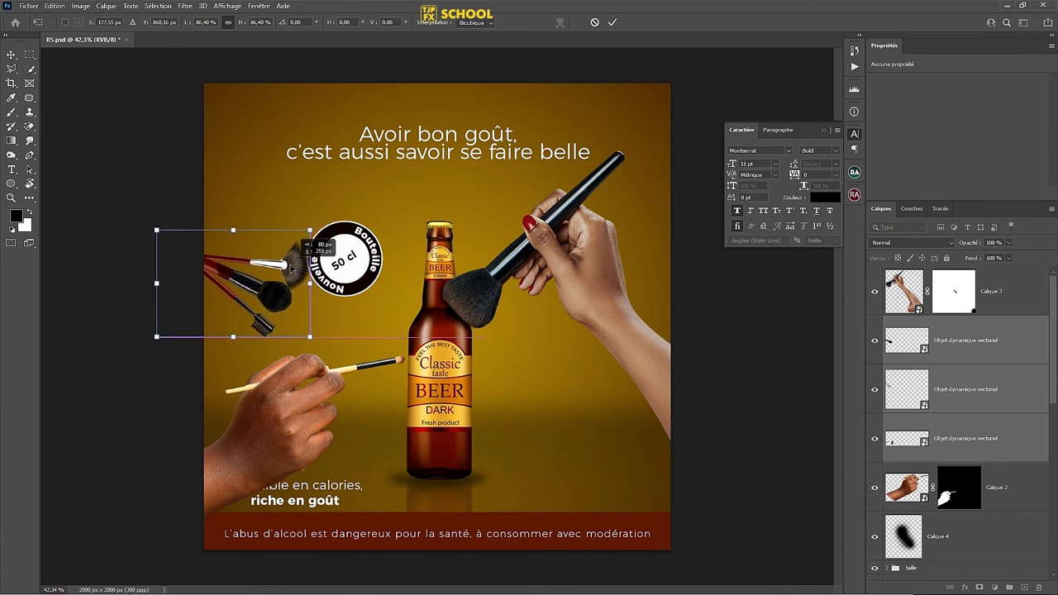
left_click(613, 25)
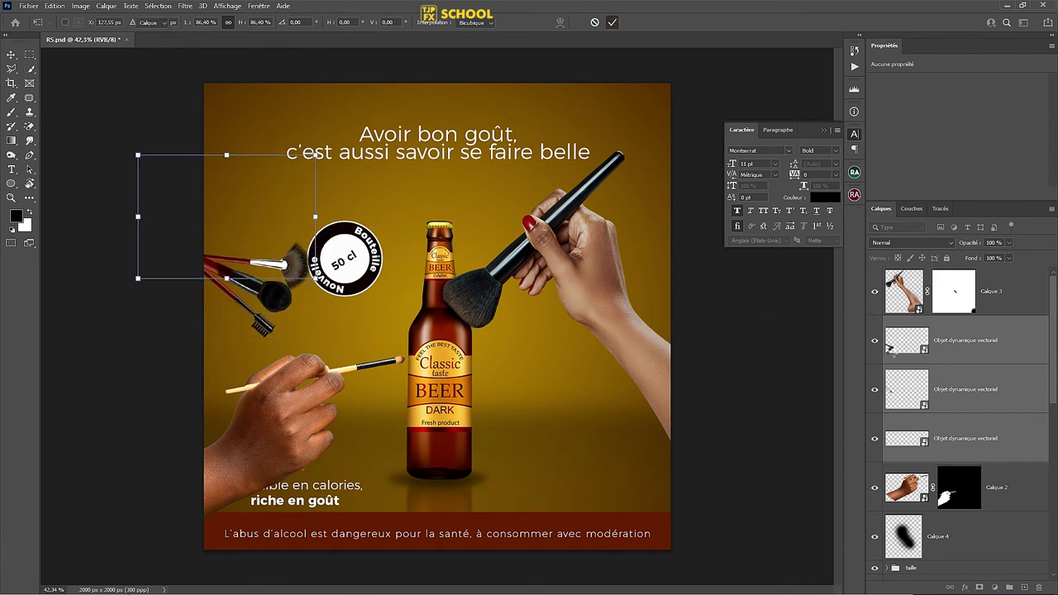
scroll(976, 389, "down", 2)
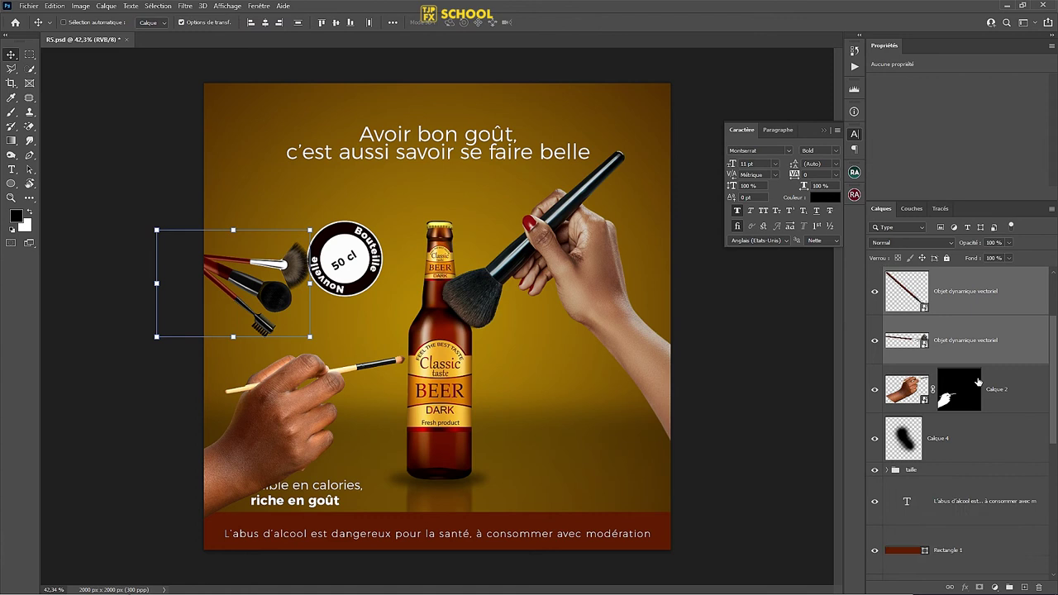
Step: Shrink the 50 cl badge group slightly and move it down-right
left_click(971, 469)
left_click_drag(364, 258, 383, 264)
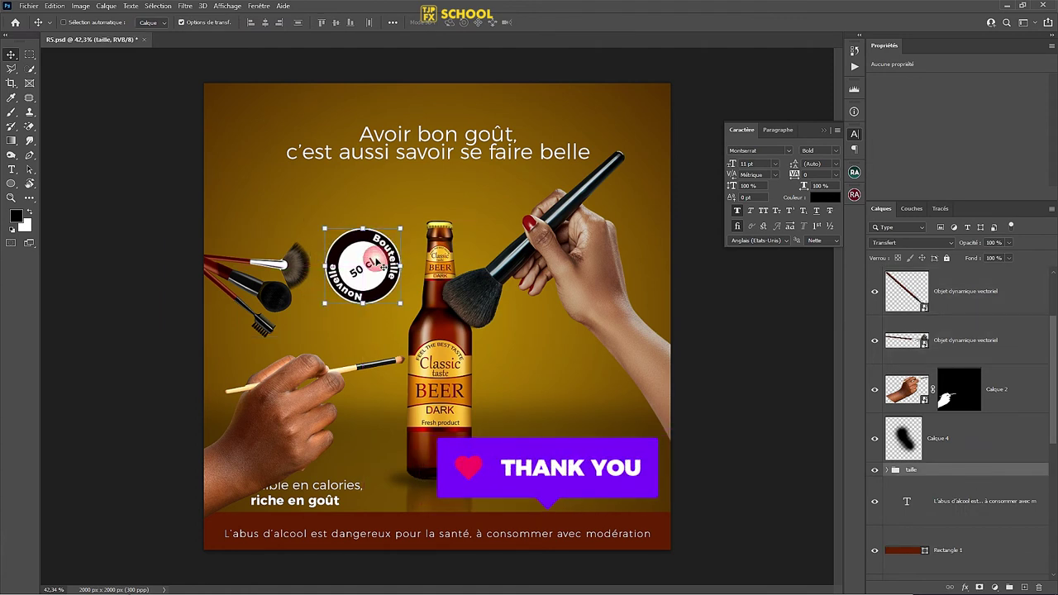
left_click_drag(401, 227, 389, 237)
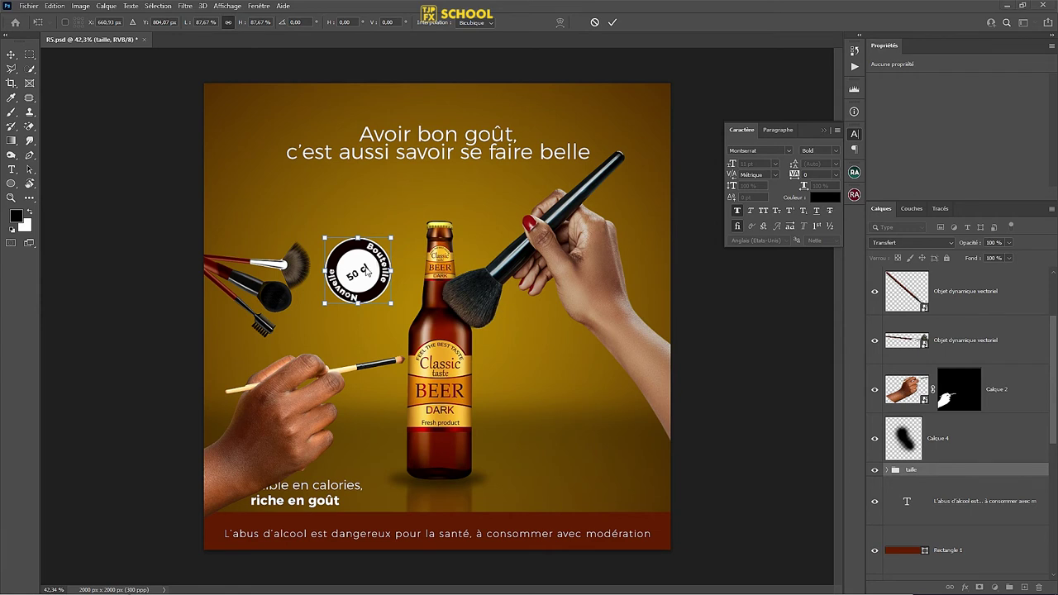
key("Return")
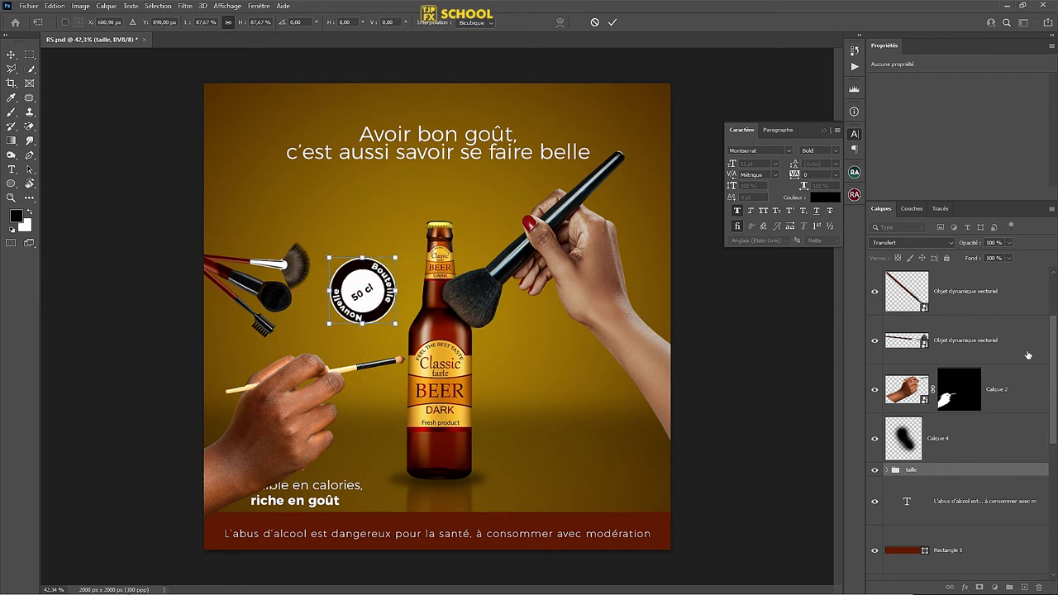
Step: Link the three vector brush layers with Lier les calques
left_click(1027, 358)
scroll(1027, 358, "up", 2)
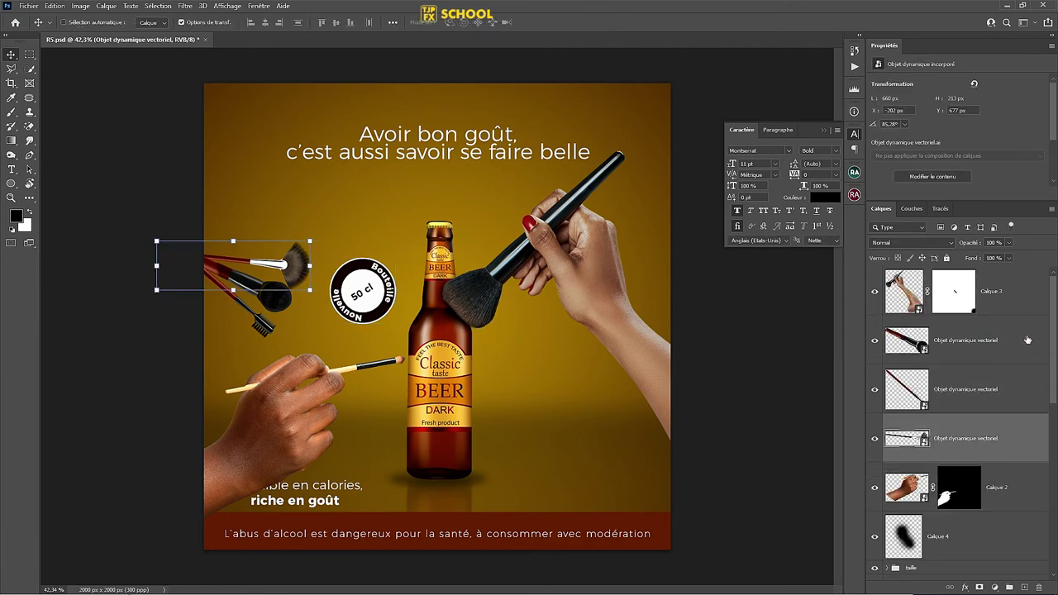
left_click(1027, 340, "shift")
right_click(1027, 340)
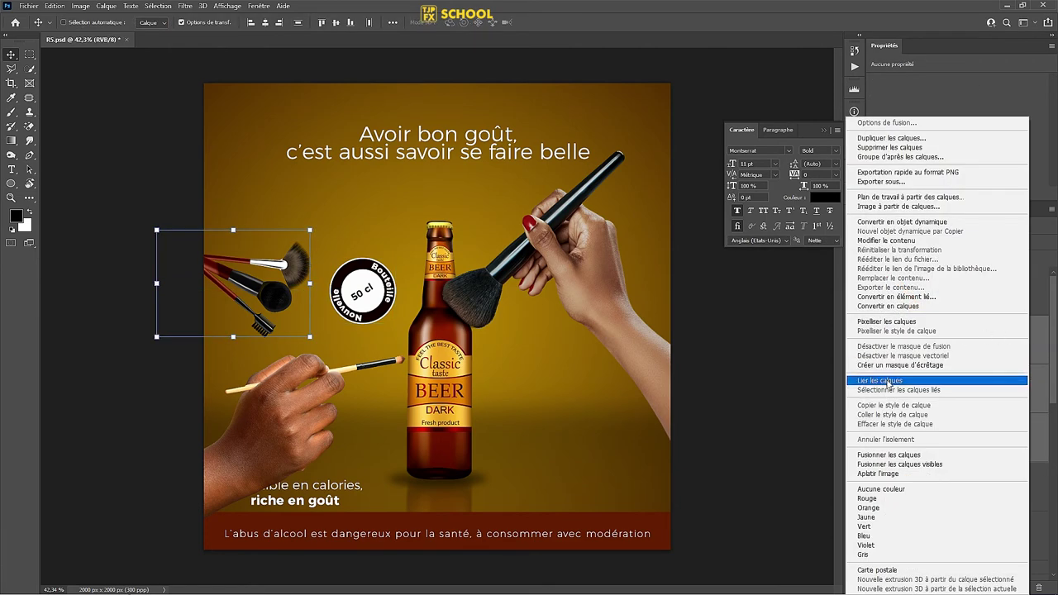
left_click(888, 381)
Step: Rotate the linked brushes clockwise and raise them into the top-left corner
left_click_drag(317, 223, 324, 241)
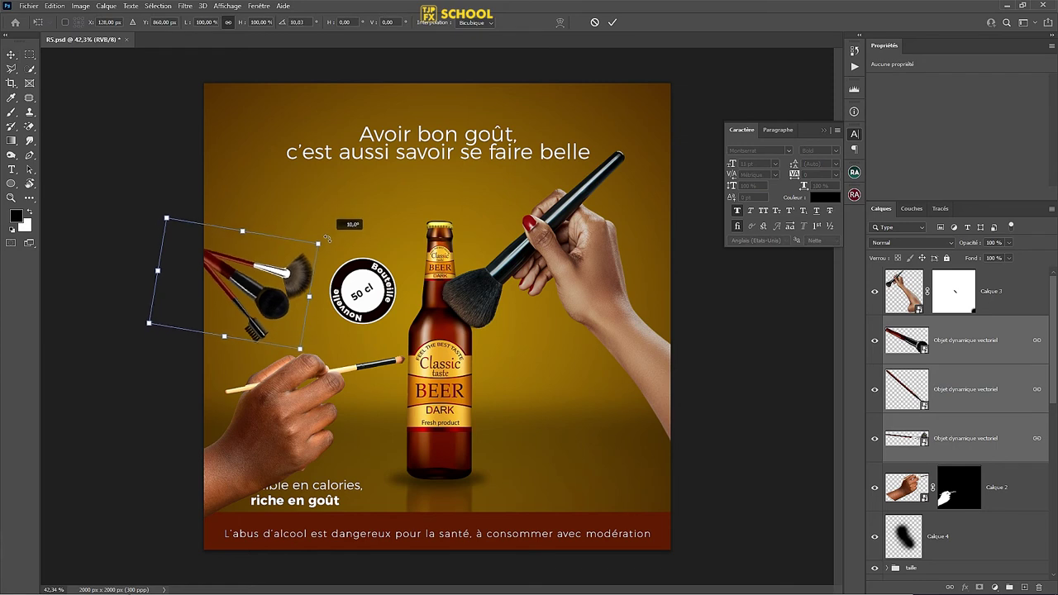
left_click_drag(224, 269, 231, 205)
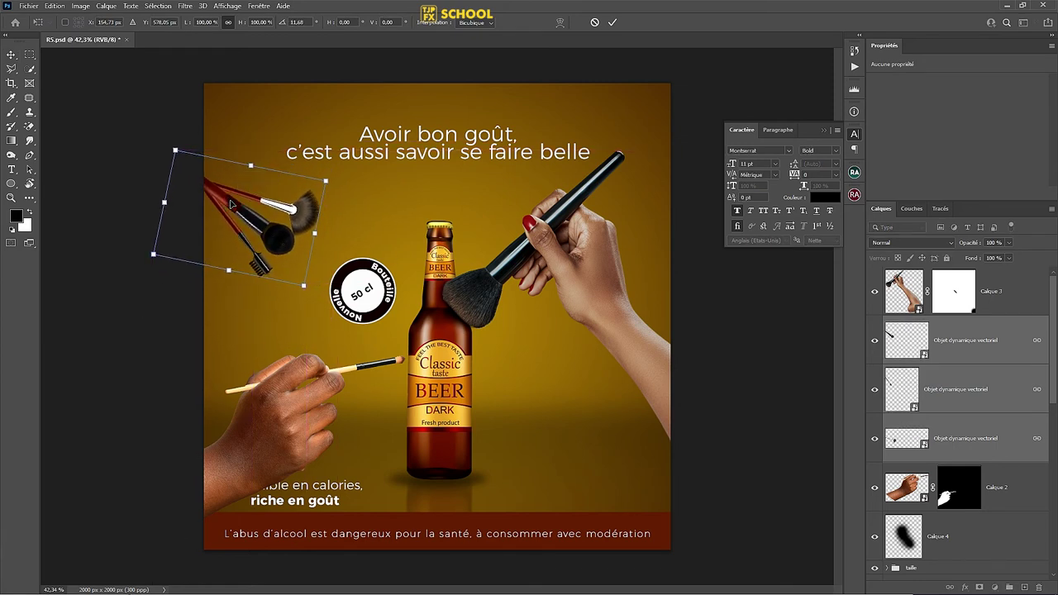
key("ctrl+s")
key("Escape")
left_click(612, 23)
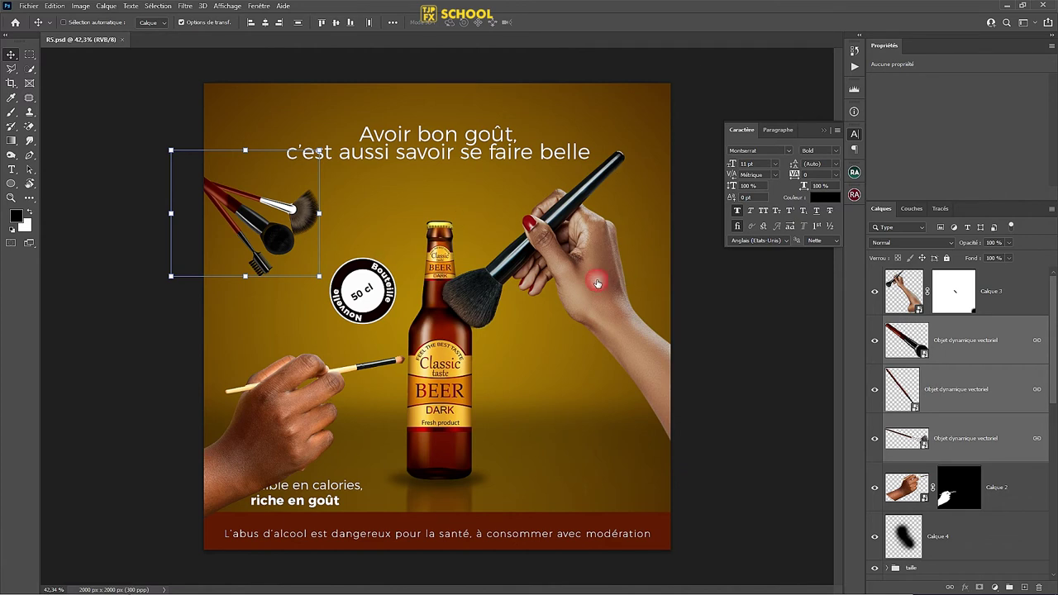
left_click(1018, 312)
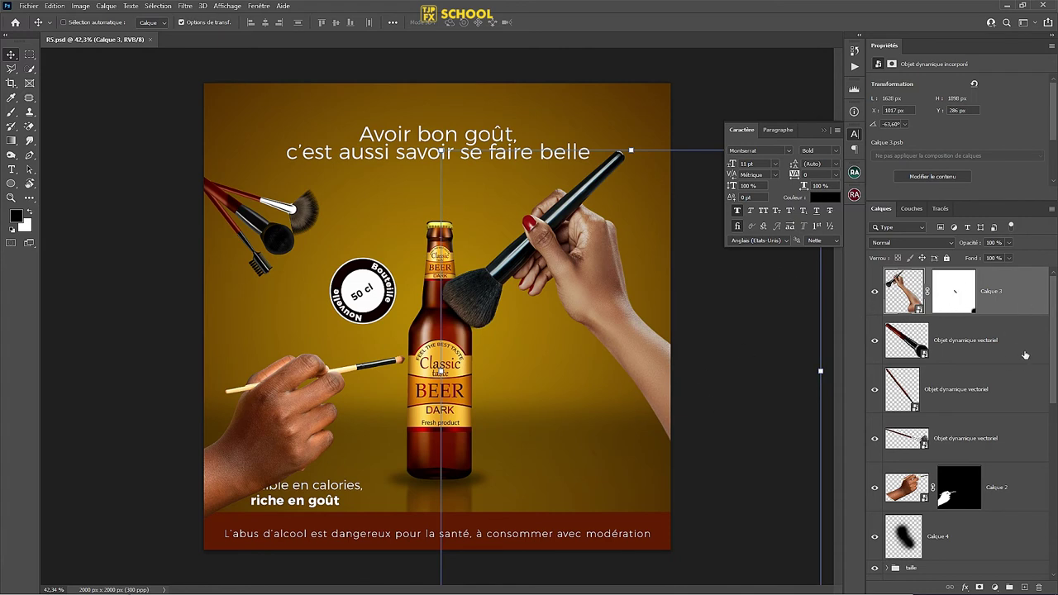
Step: Add a Niveaux layer clipped to the Calque 3 arm, black input at 19
left_click(996, 587)
left_click(980, 442)
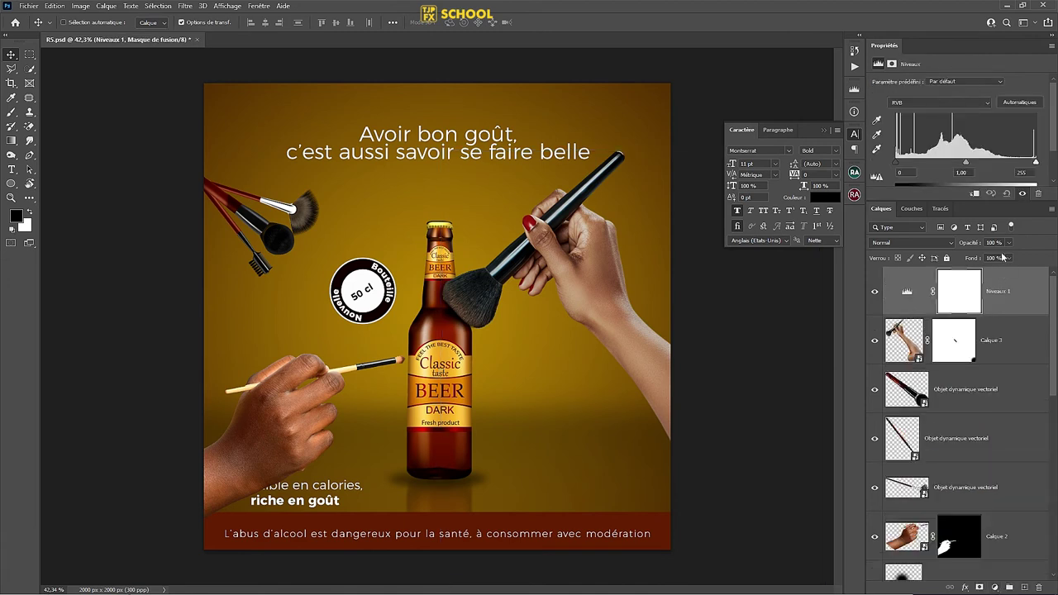
left_click(976, 194)
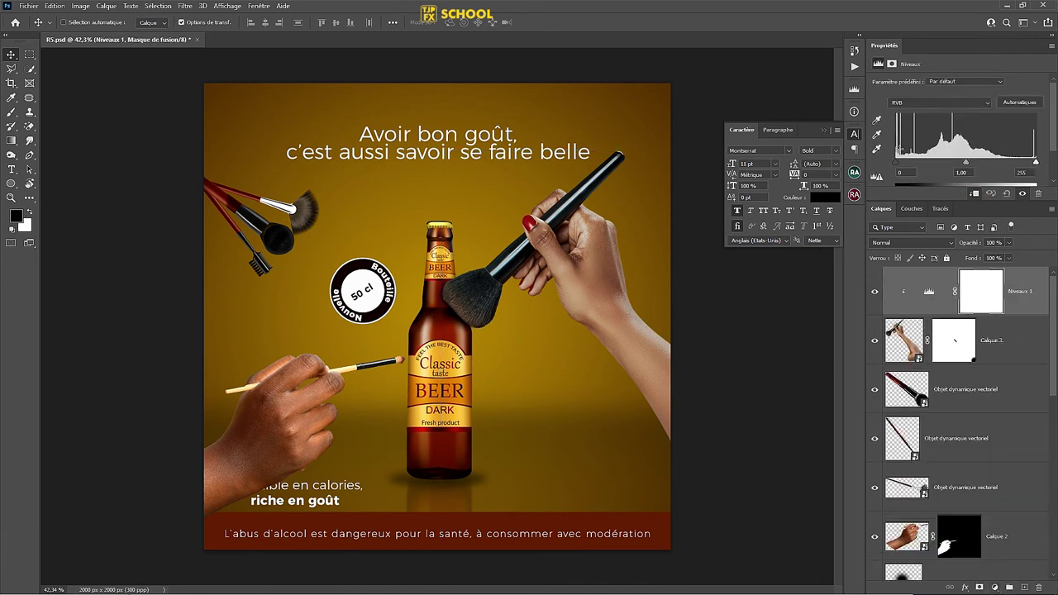
left_click_drag(897, 165, 907, 169)
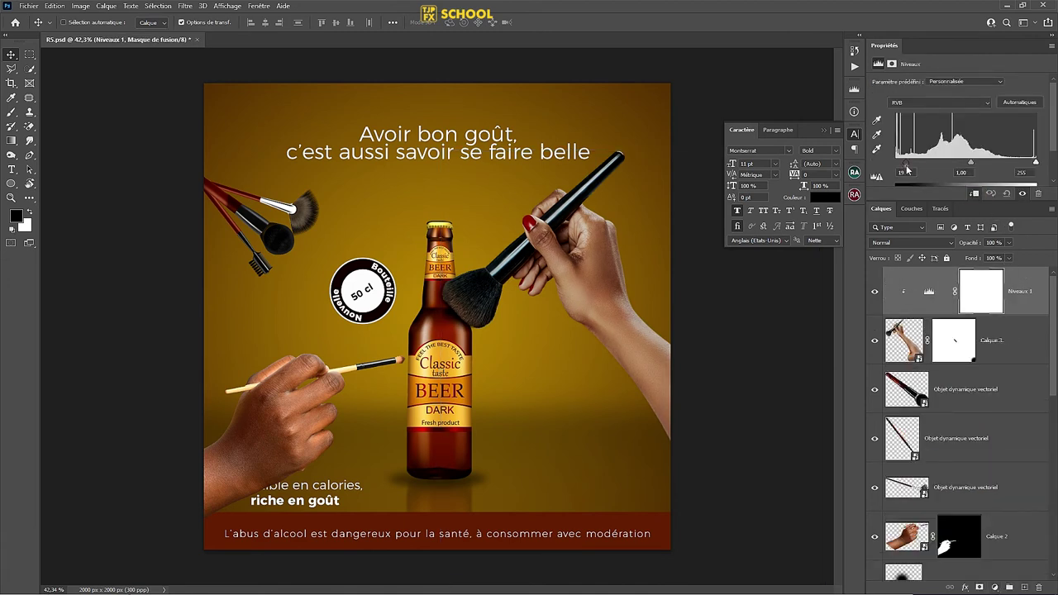
Step: Scale the Calque 2 brush hand to about 81% and move it up-right
left_click(1020, 546)
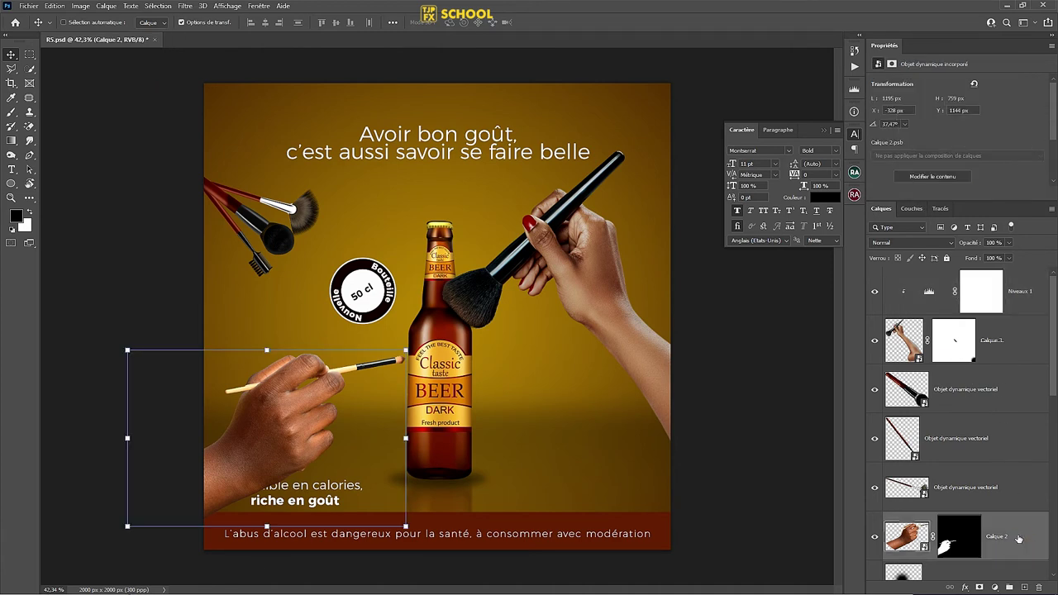
left_click_drag(303, 415, 295, 411)
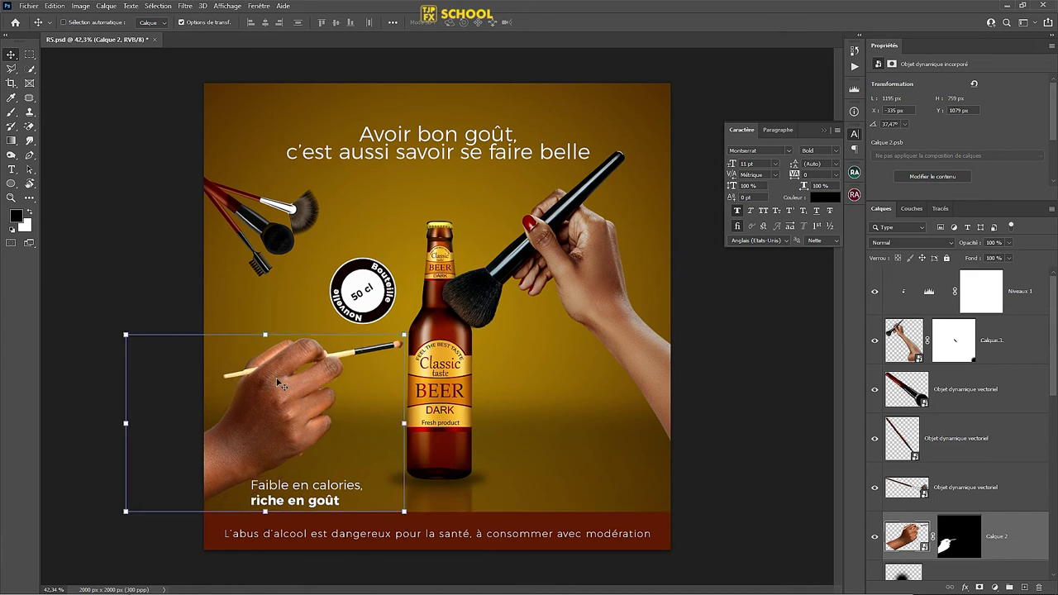
mouse_move(406, 334)
left_mouse_down()
mouse_move(361, 351)
mouse_move(390, 344)
left_mouse_up()
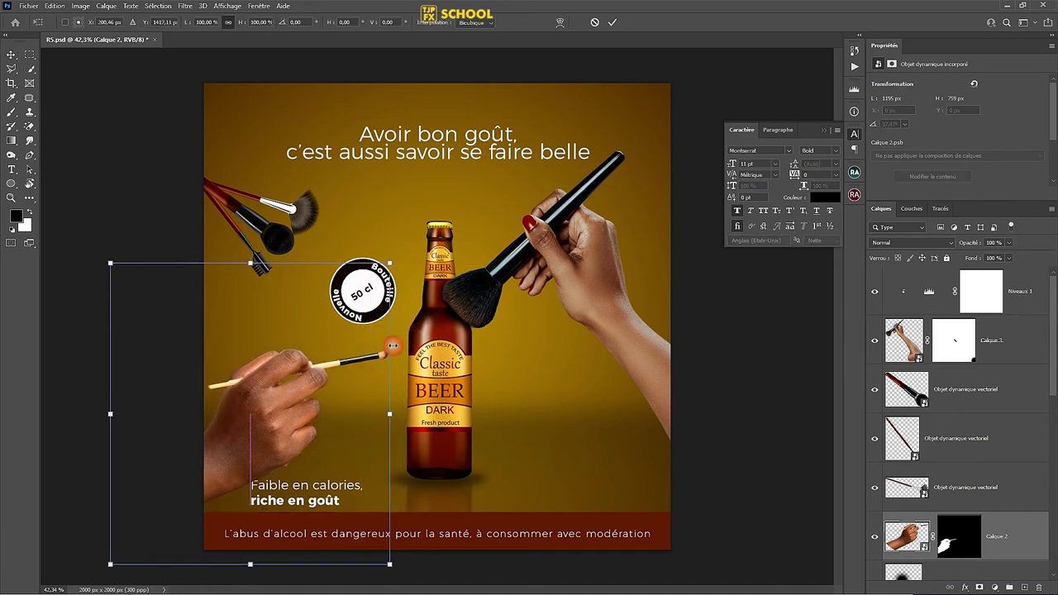
left_click_drag(390, 260, 338, 318)
left_click_drag(264, 469, 302, 429)
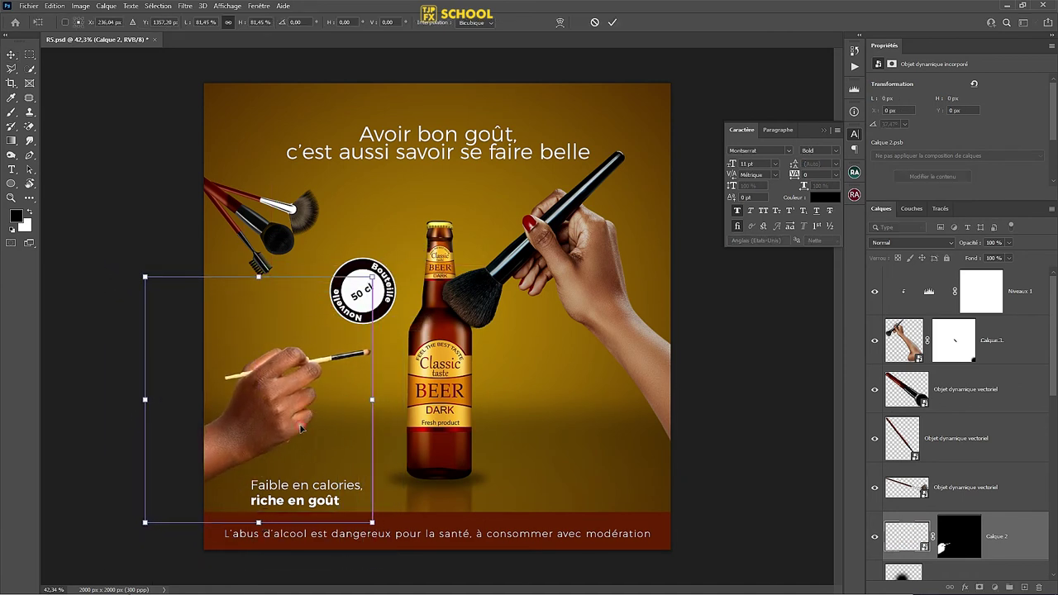
left_click(616, 23)
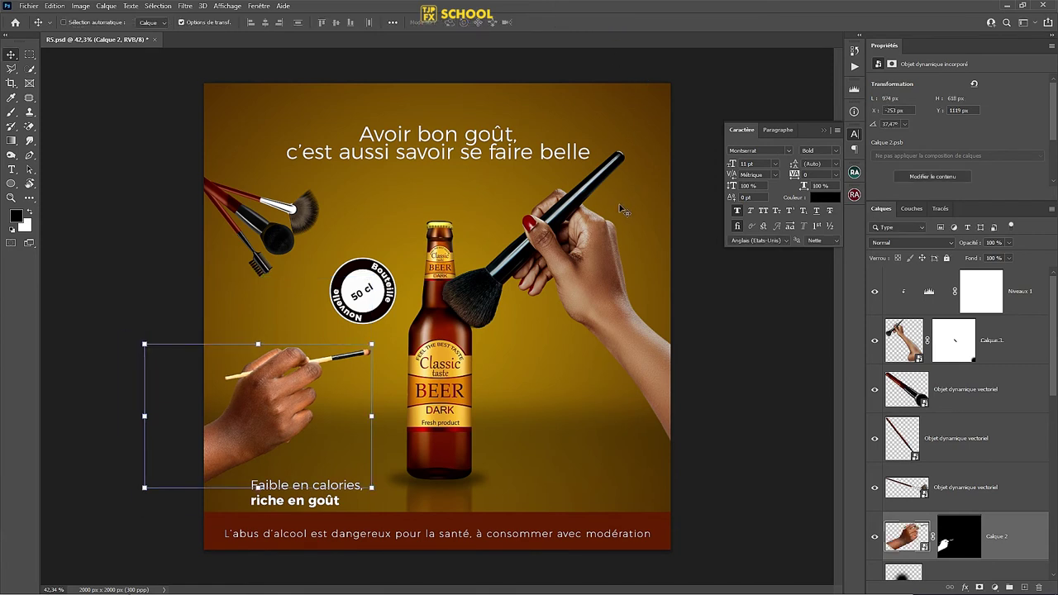
key("ctrl+h")
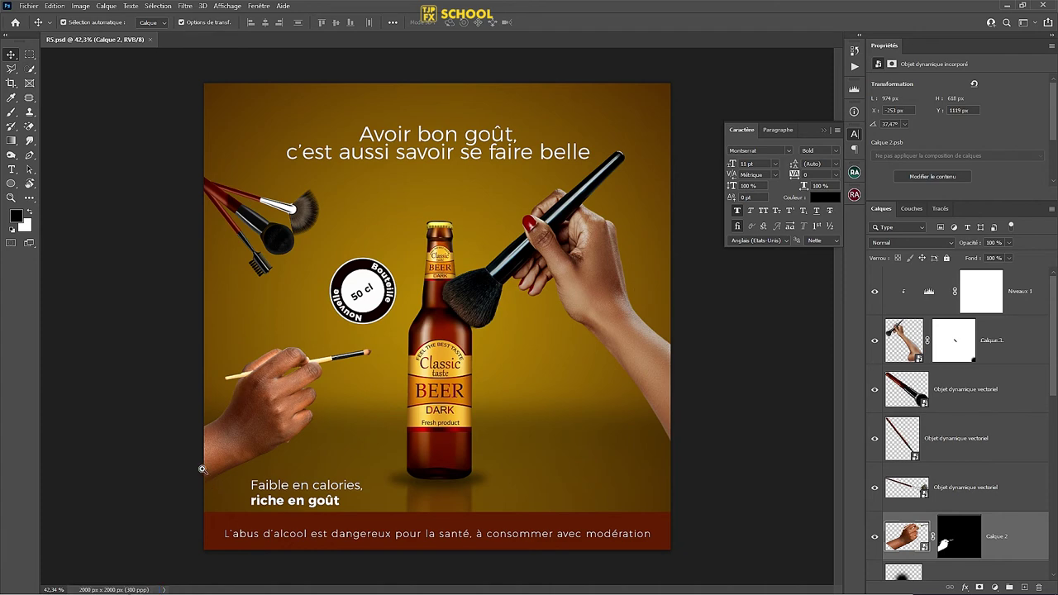
Step: Nudge the 'Faible en calories' slogan and the Calque 2 hand slightly right
scroll(204, 471, "up", 3)
scroll(424, 416, "down", 2)
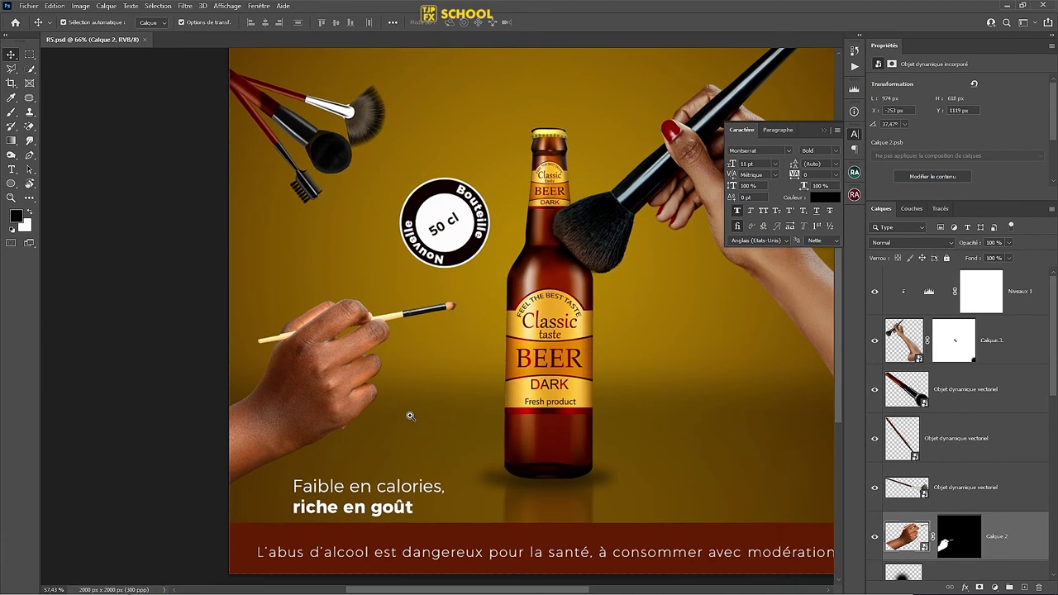
scroll(406, 411, "down", 2)
left_click_drag(405, 424, 419, 359)
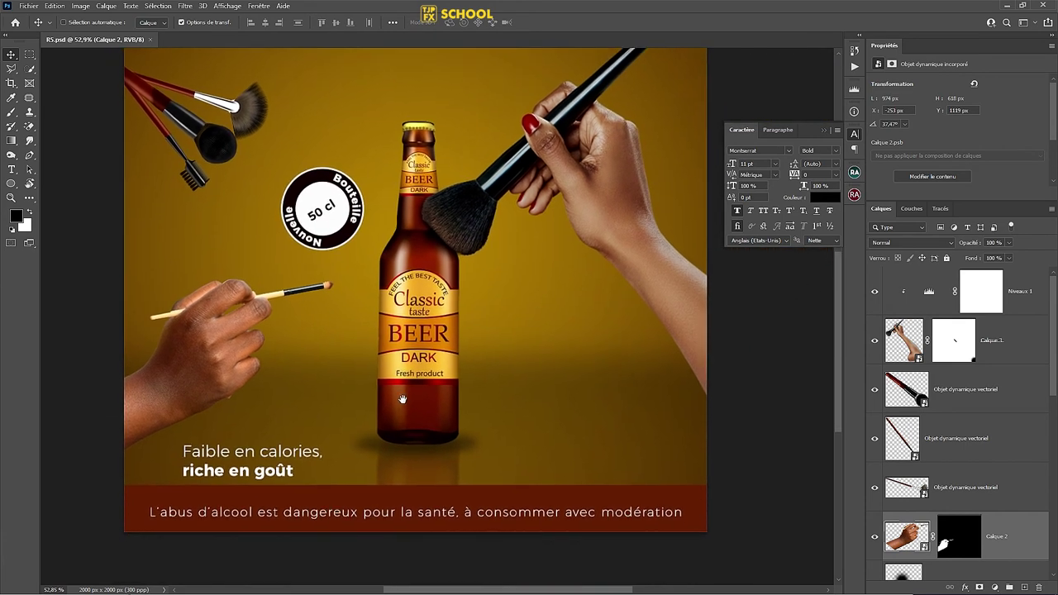
right_click(325, 407)
left_click(347, 452)
left_click_drag(303, 408, 328, 409)
right_click(242, 314)
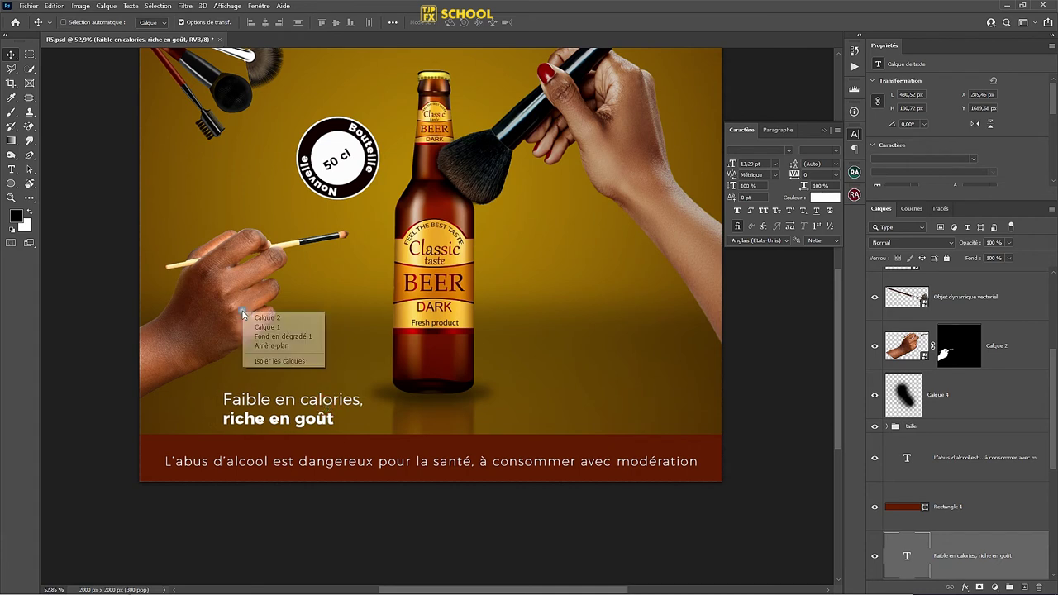
left_click(268, 317)
left_click_drag(217, 318, 243, 323)
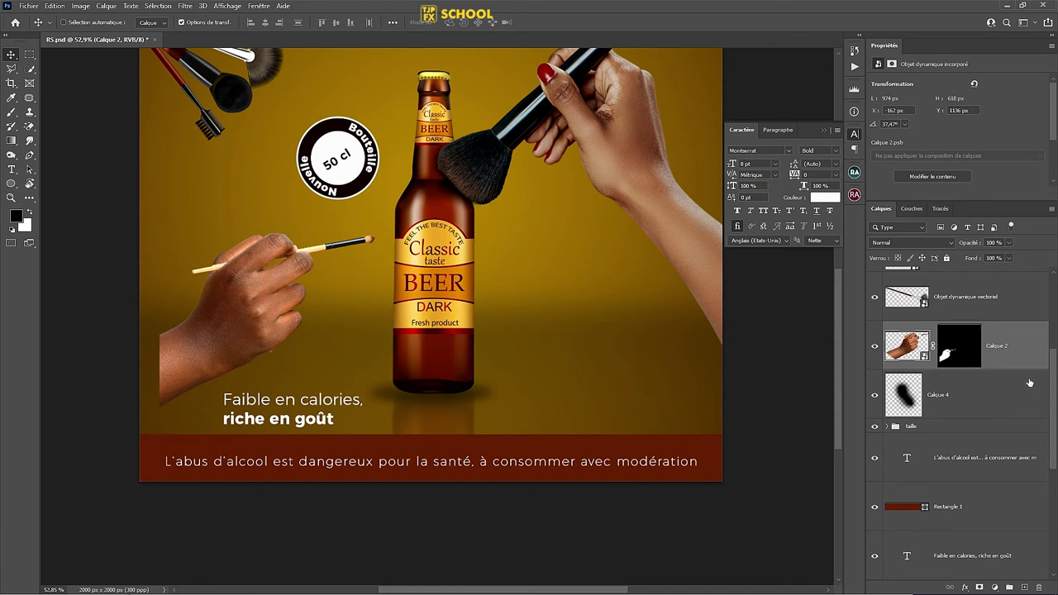
Step: Enlarge the Calque 2 hand to about 127% so its brush tip reaches the bottle label
left_click(331, 231)
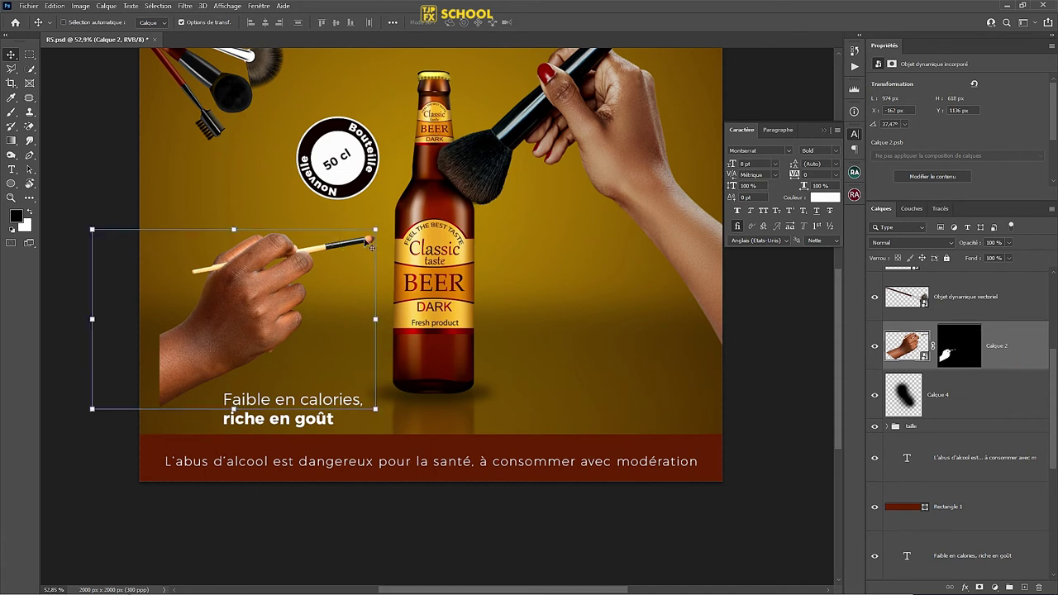
left_click_drag(376, 230, 411, 207)
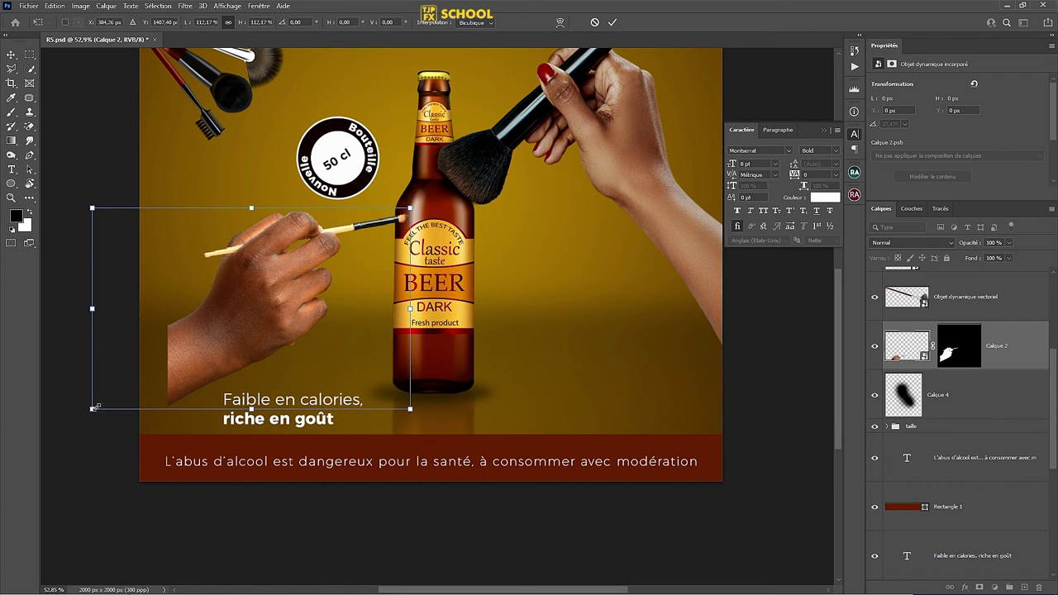
left_click_drag(94, 407, 50, 433)
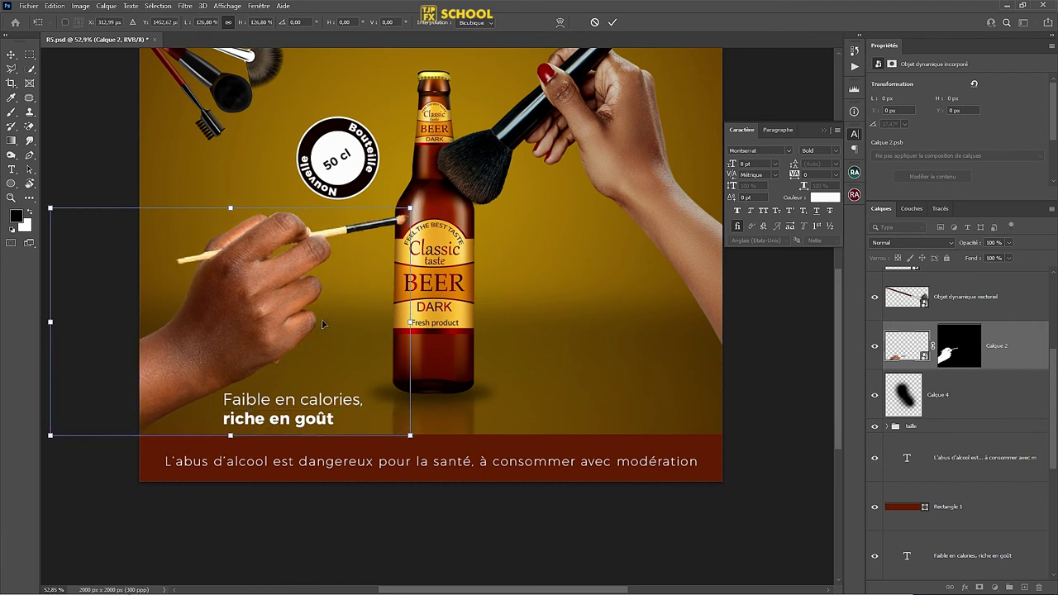
key("Return")
scroll(609, 300, "up", 2)
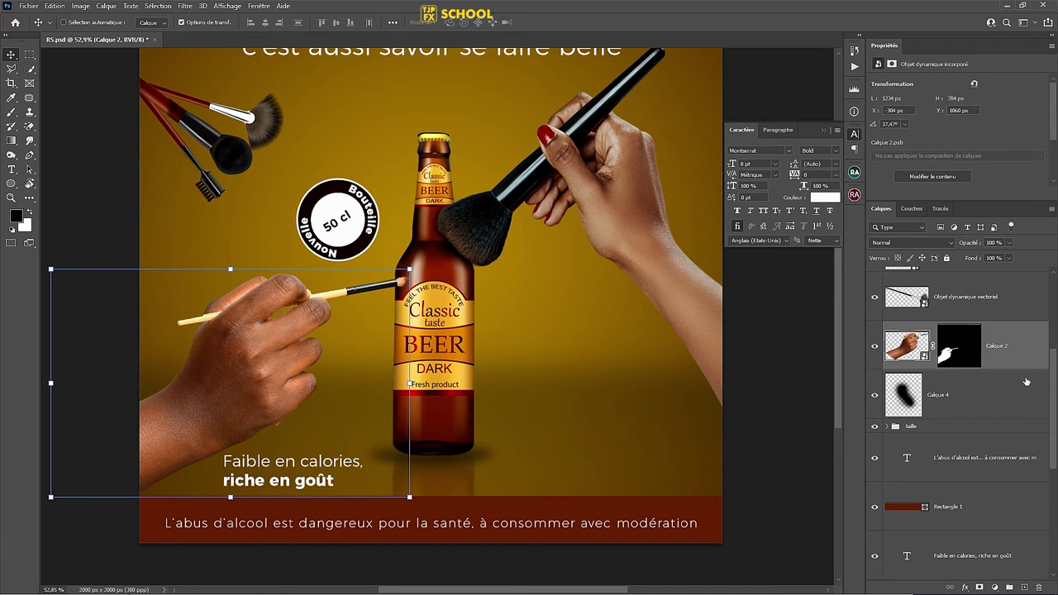
mouse_move(1020, 354)
left_mouse_down()
mouse_move(1017, 316)
mouse_move(1002, 465)
left_mouse_up()
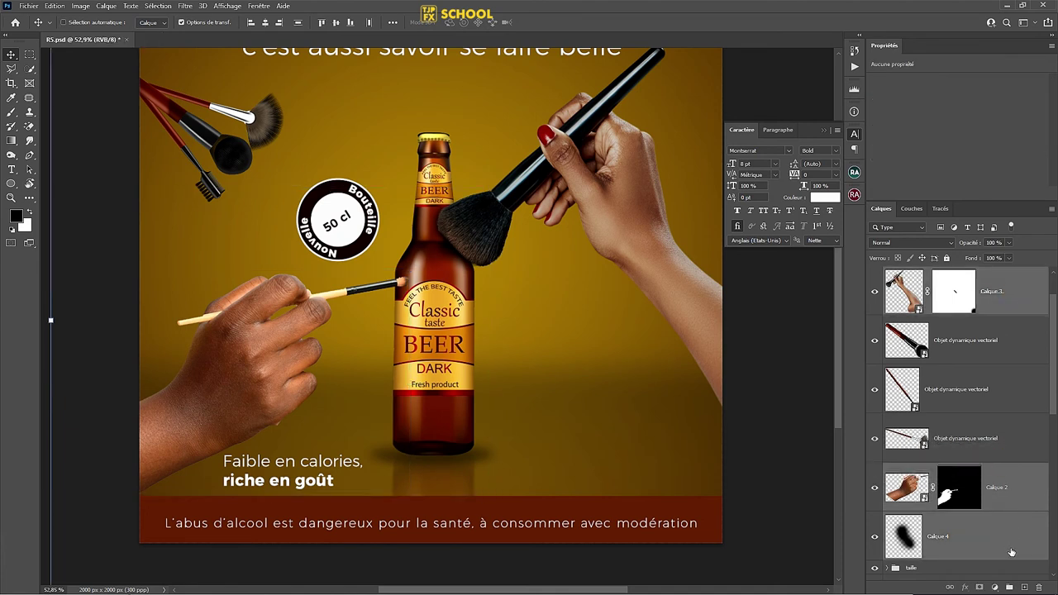
Step: Group the hand layers as Groupe 1 and the three vector brush layers as Groupe 2
key("ctrl+g")
key("ctrl+s")
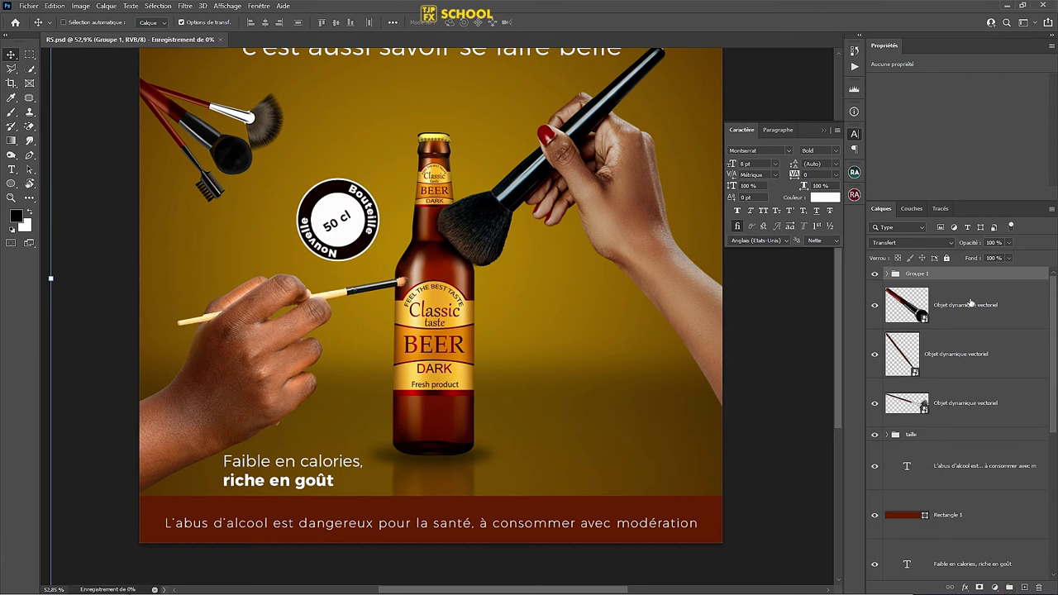
left_click(979, 316)
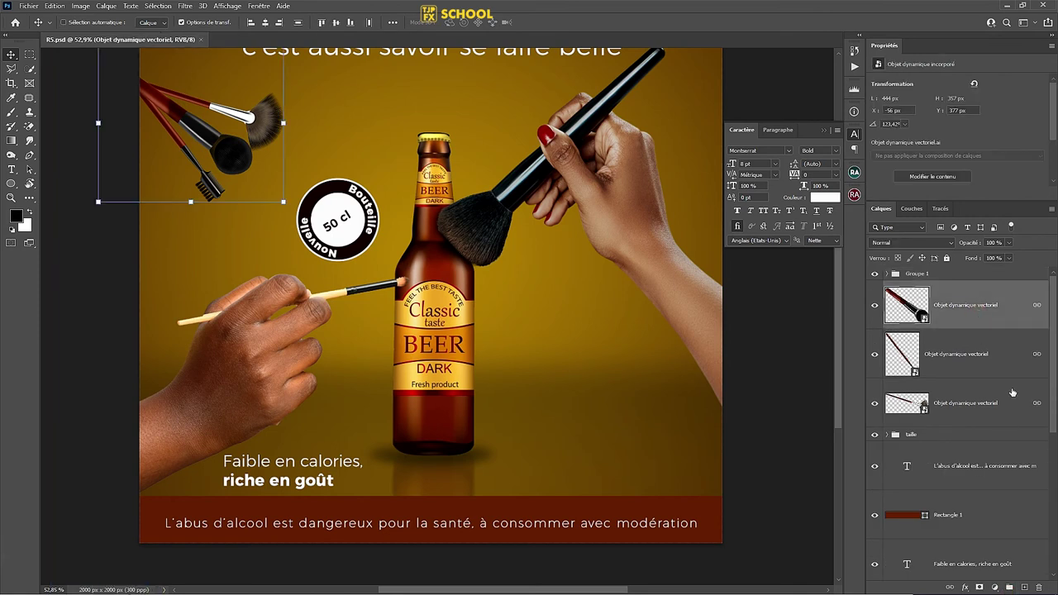
left_click(1007, 413, "shift")
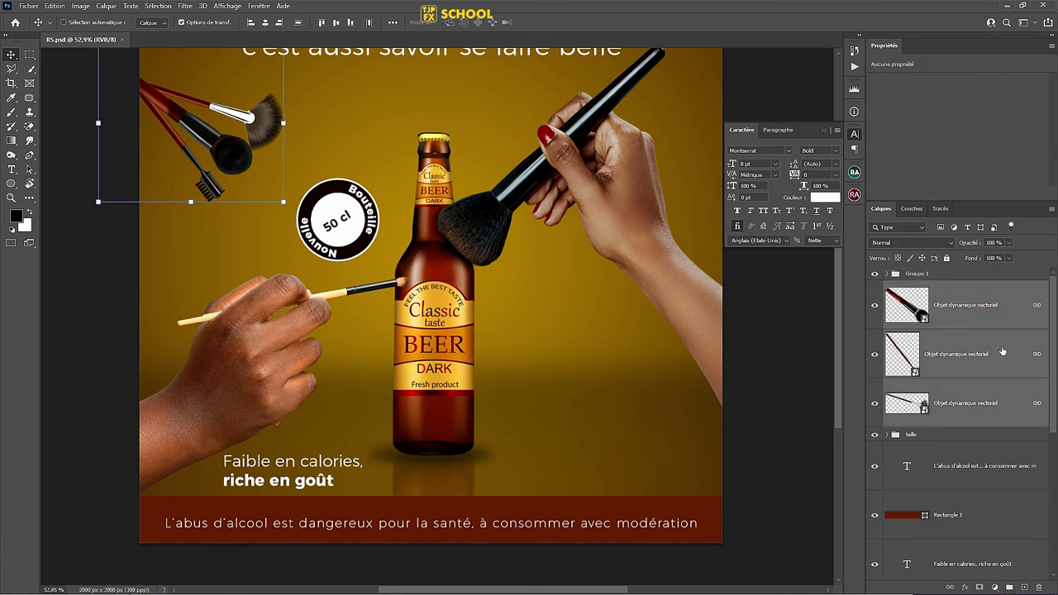
right_click(998, 416)
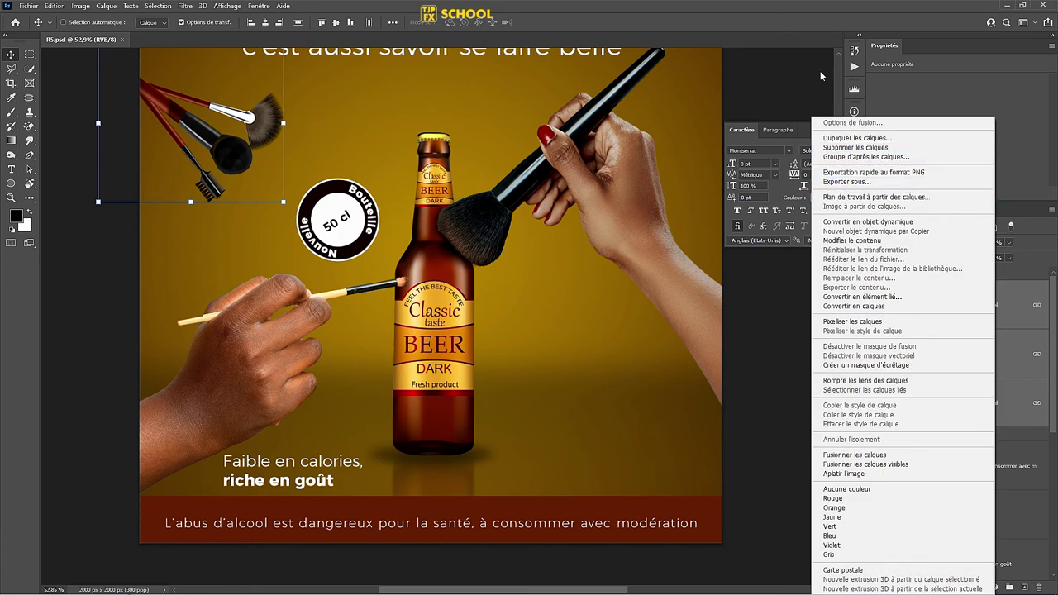
left_click(913, 158)
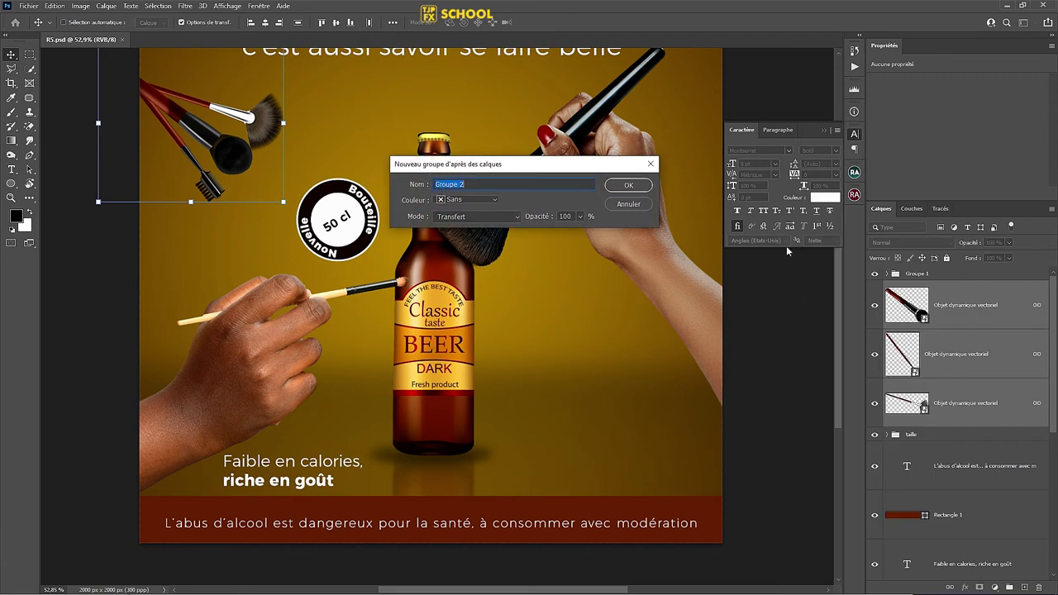
left_click(626, 186)
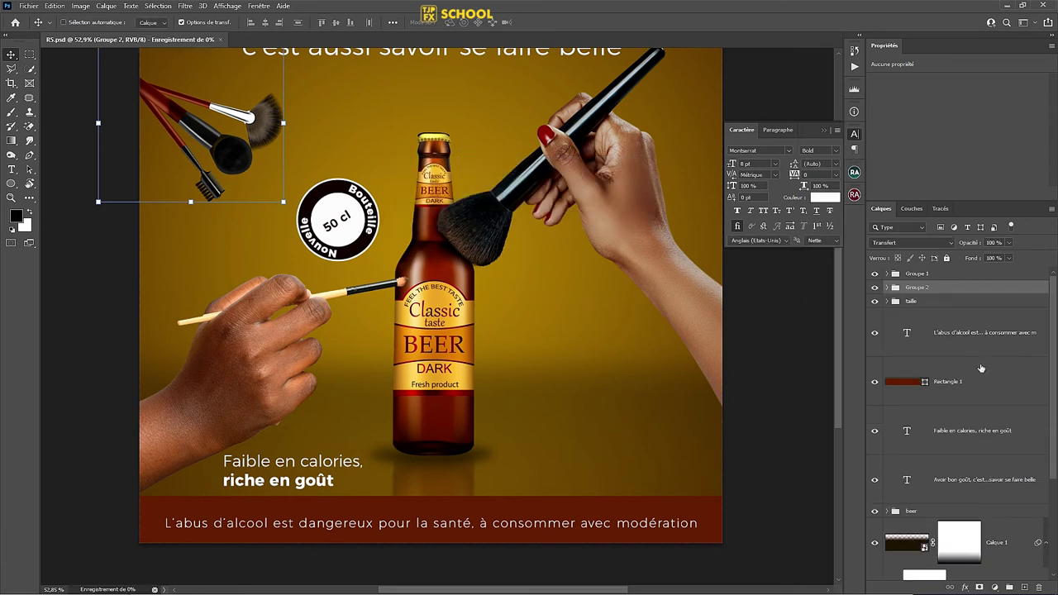
Step: Collapse Calque 1's smart filters and zoom out to see the whole poster
scroll(1015, 516, "down", 1)
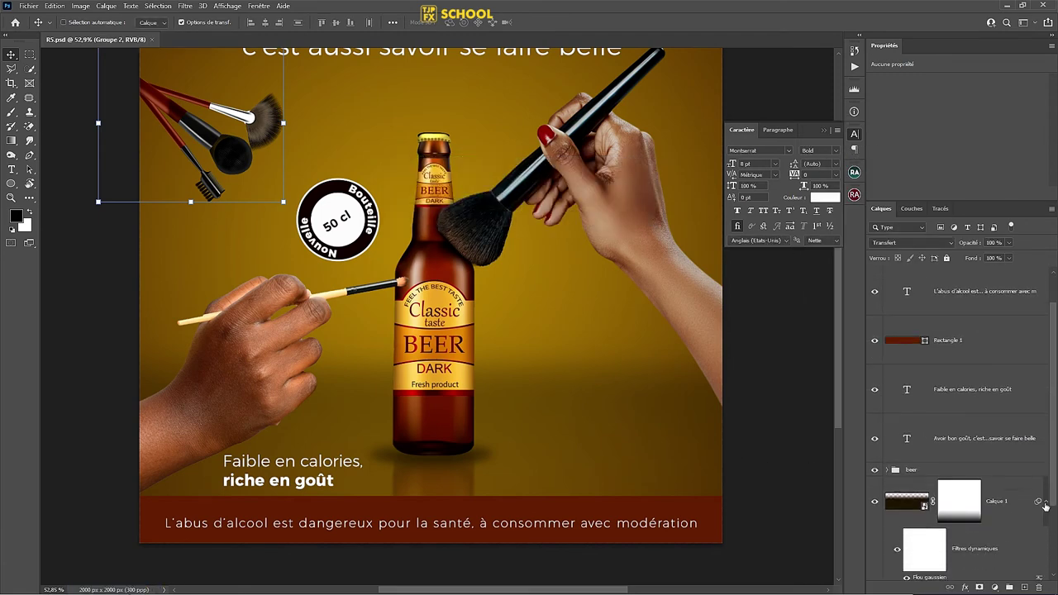
left_click(1045, 503)
key("ctrl+minus")
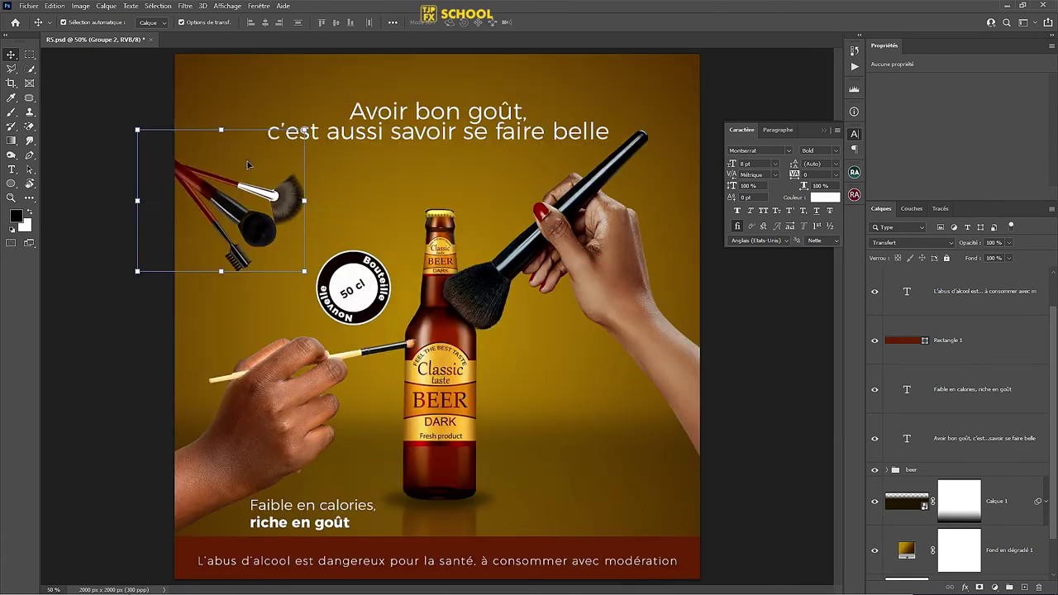
key("ctrl+minus")
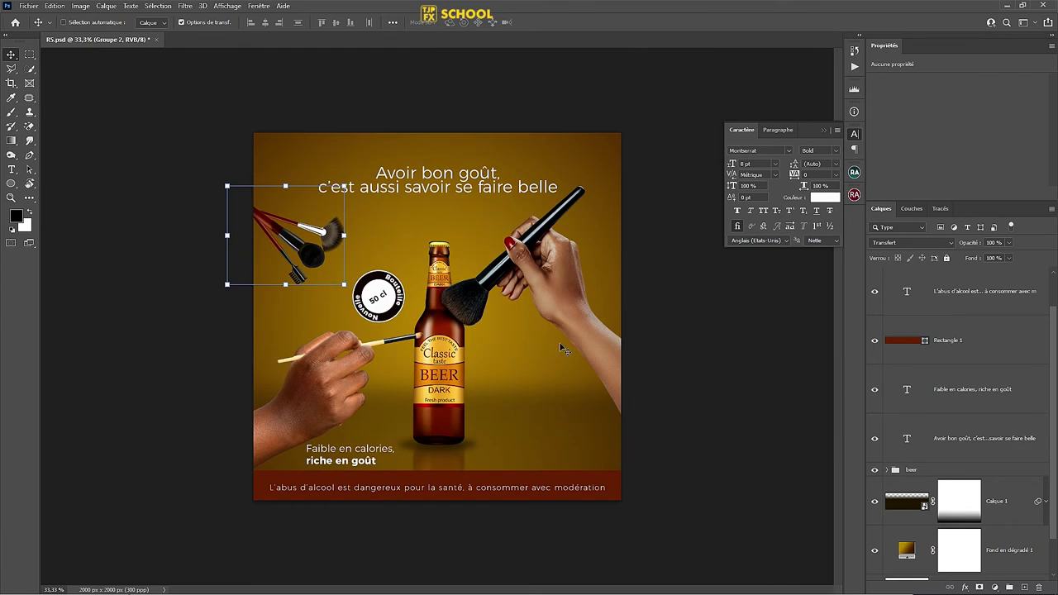
left_click(347, 382)
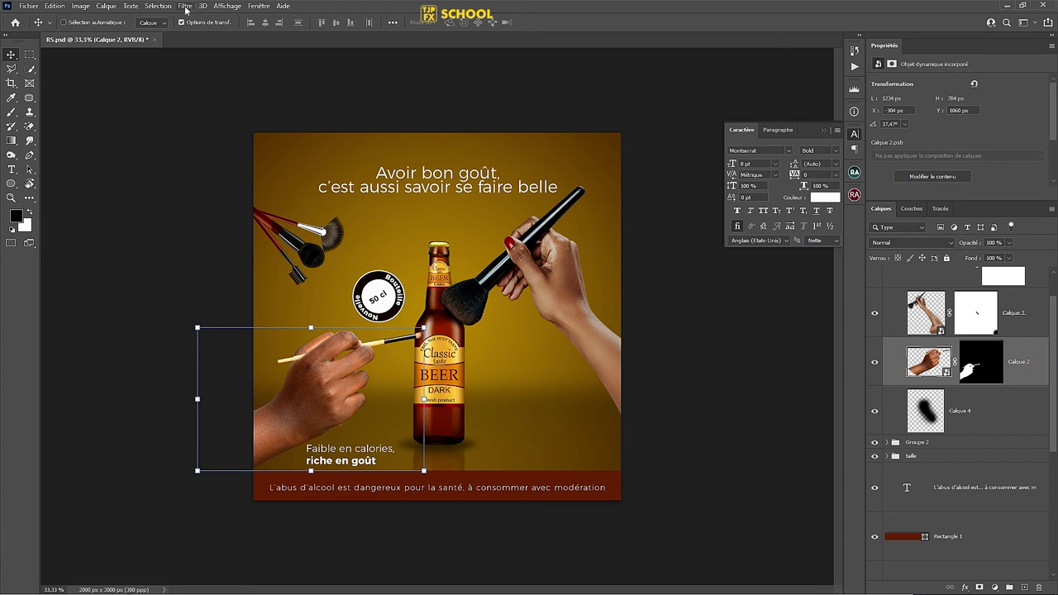
Step: Add a Levels layer clipped to the lower-left hand, brightening its midtones, and save
left_click(995, 587)
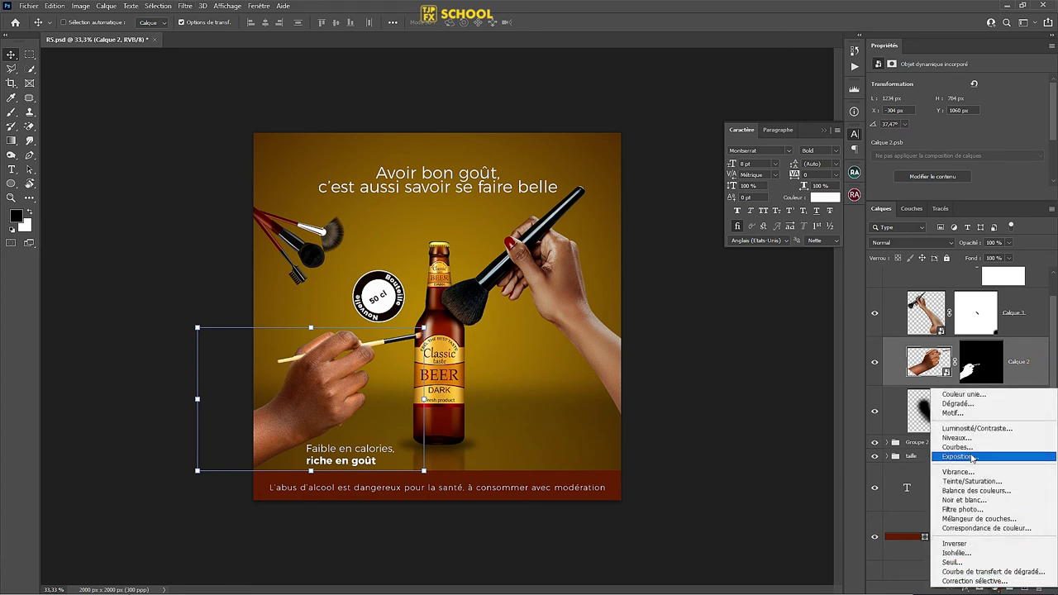
left_click(957, 438)
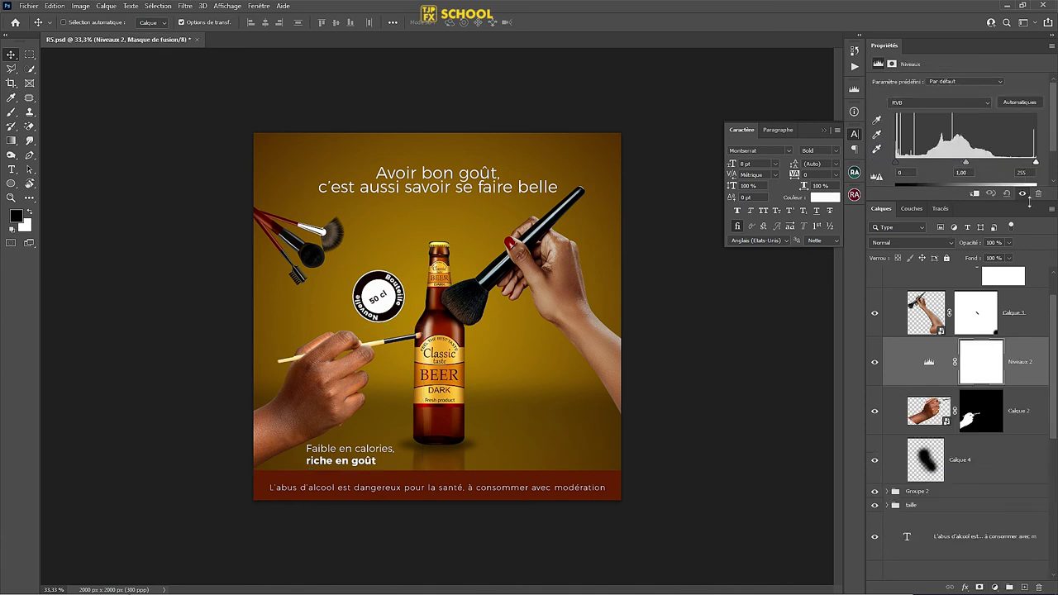
left_click(975, 193)
left_click_drag(966, 162, 904, 166)
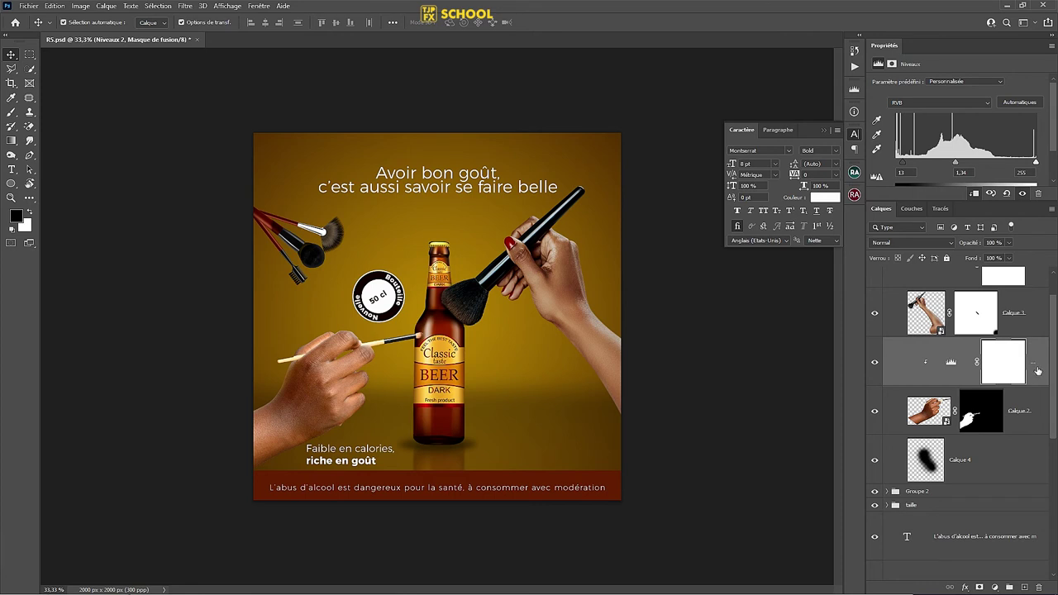
key("ctrl+s")
Step: Stamp all visible layers into a new merged layer Calque 5 above Niveaux 1
scroll(1038, 356, "up", 2)
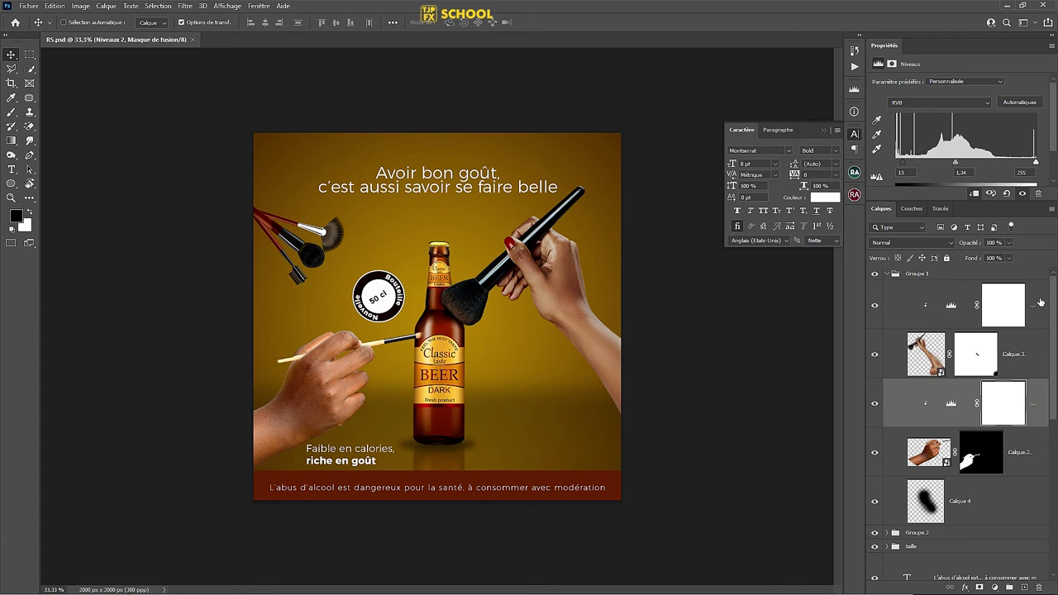
left_click(1041, 304)
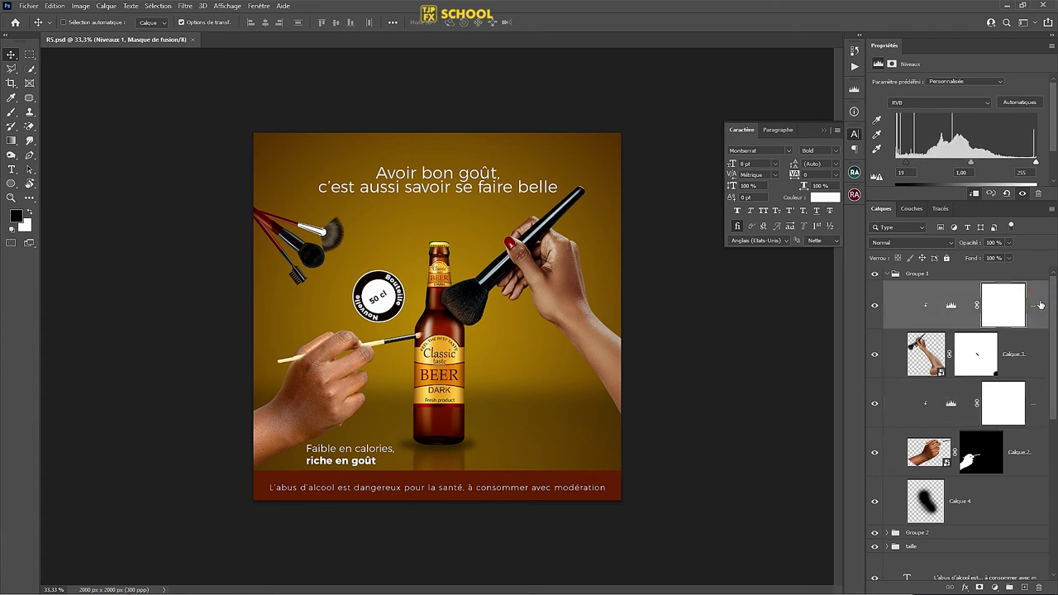
key("ctrl+shift+alt+e")
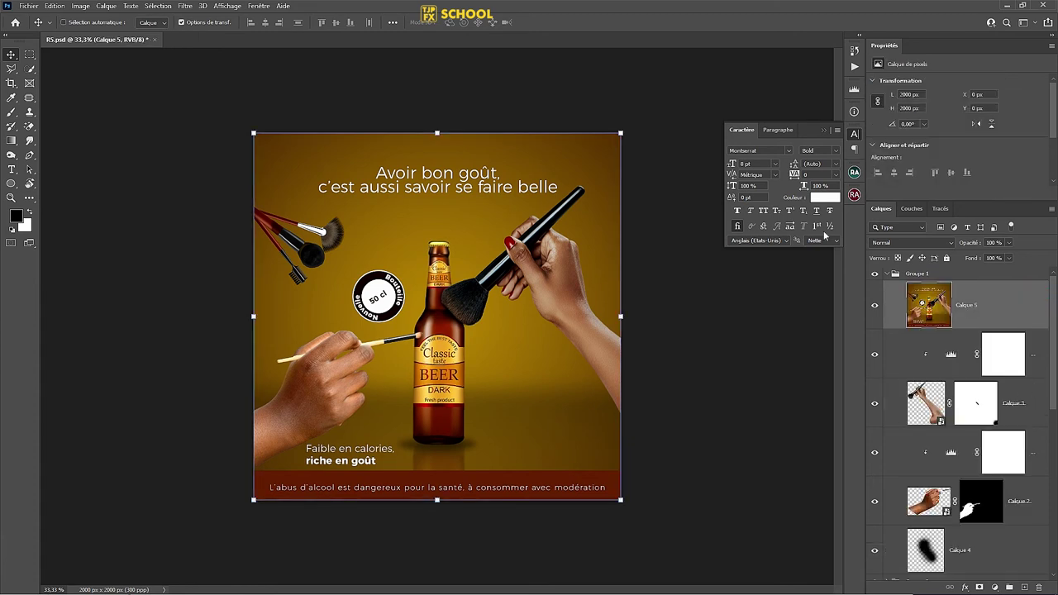
Step: In Camera Raw, set shadows +29, texture +29, clarity +19 and highlights -21
left_click(183, 6)
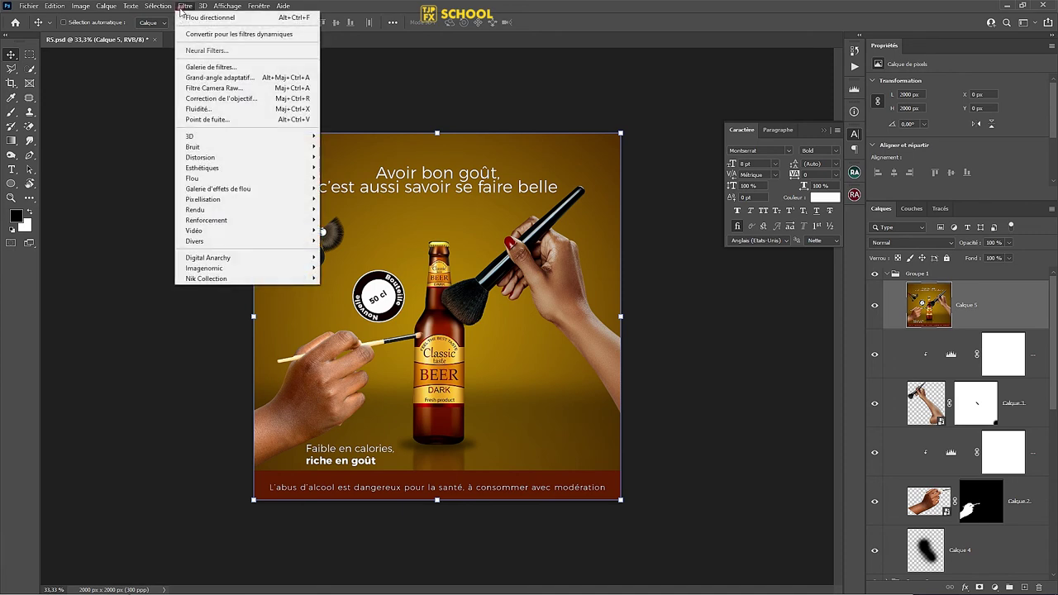
left_click(201, 87)
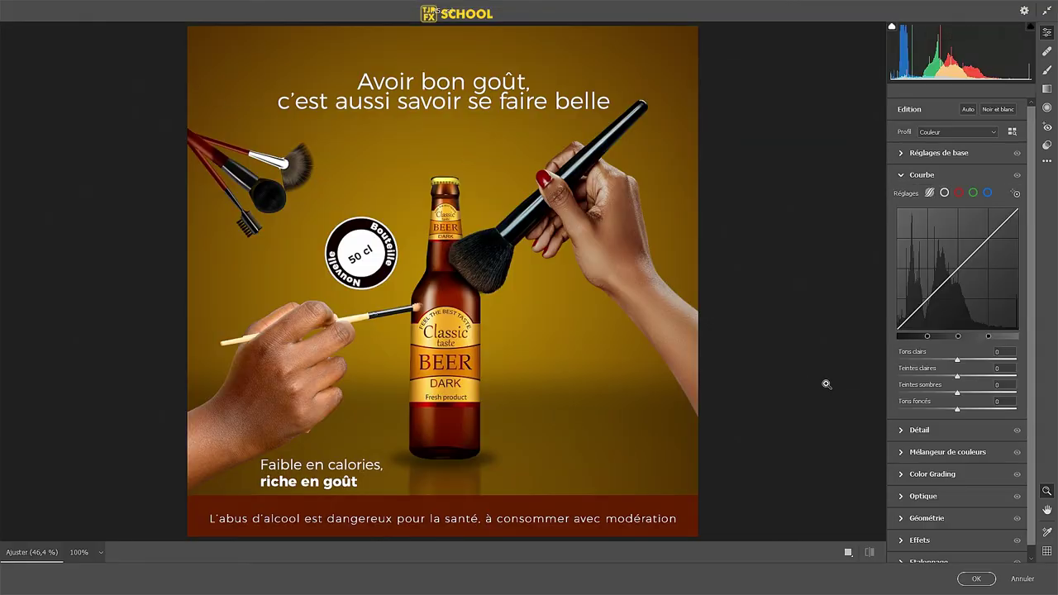
left_click(903, 157)
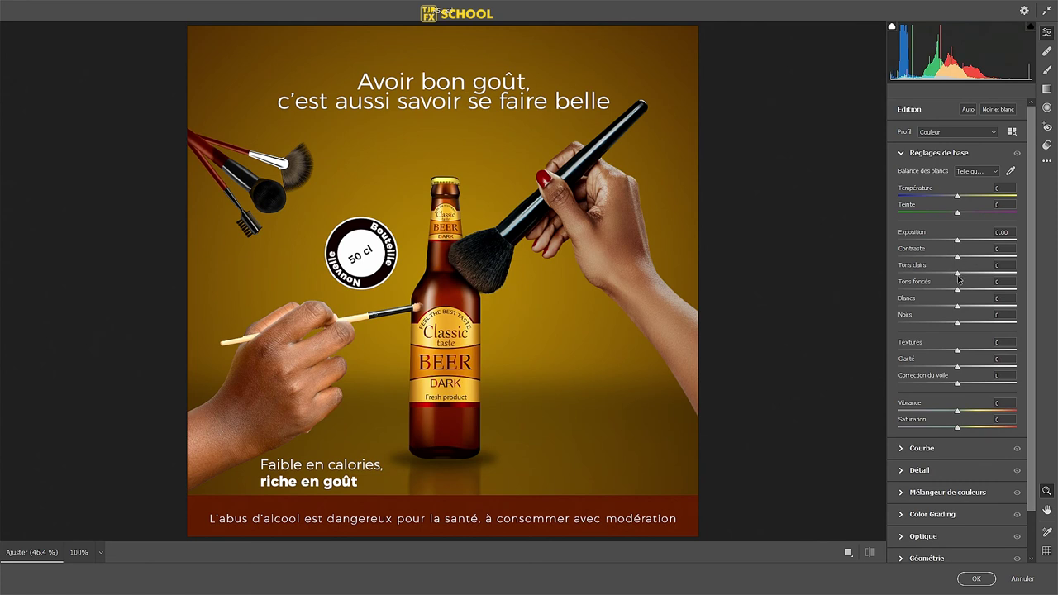
left_click_drag(960, 291, 976, 291)
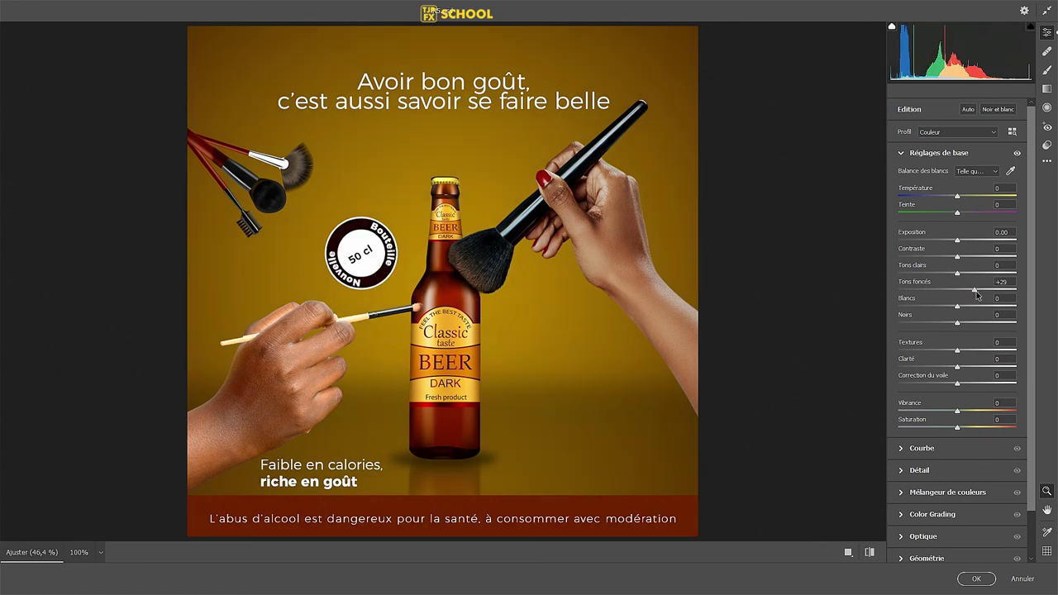
mouse_move(957, 351)
left_mouse_down()
mouse_move(974, 351)
mouse_move(969, 368)
left_mouse_up()
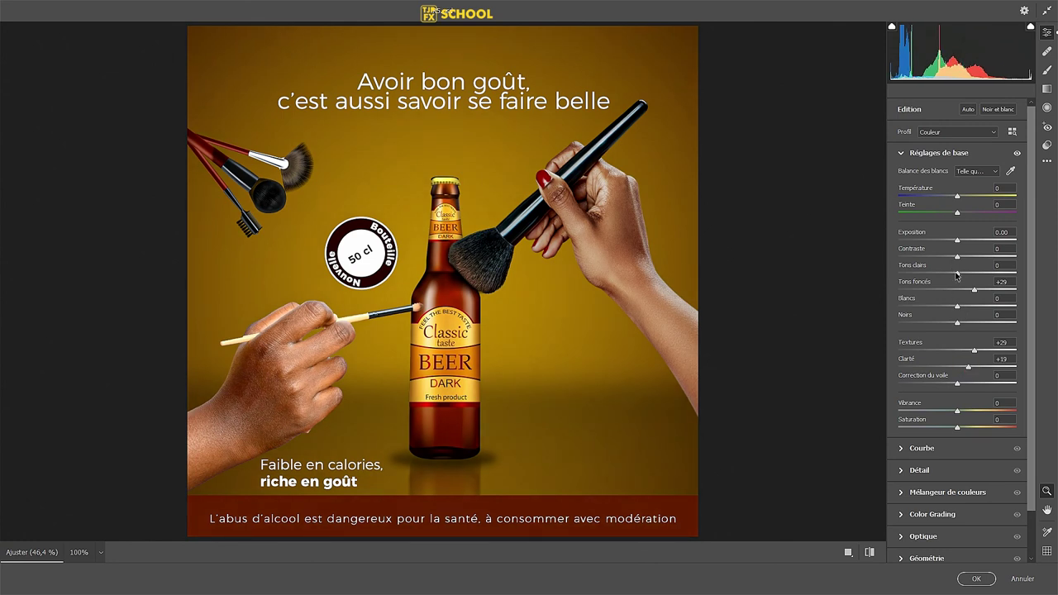
left_click_drag(957, 273, 945, 274)
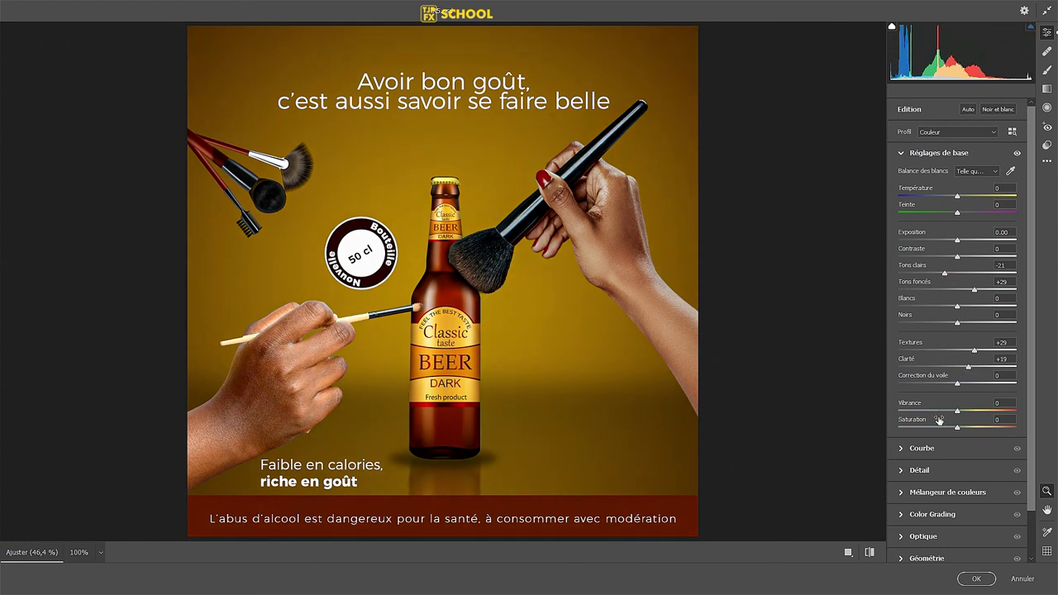
Step: Set noise reduction to 28 and apply the Camera Raw filter
left_click(913, 470)
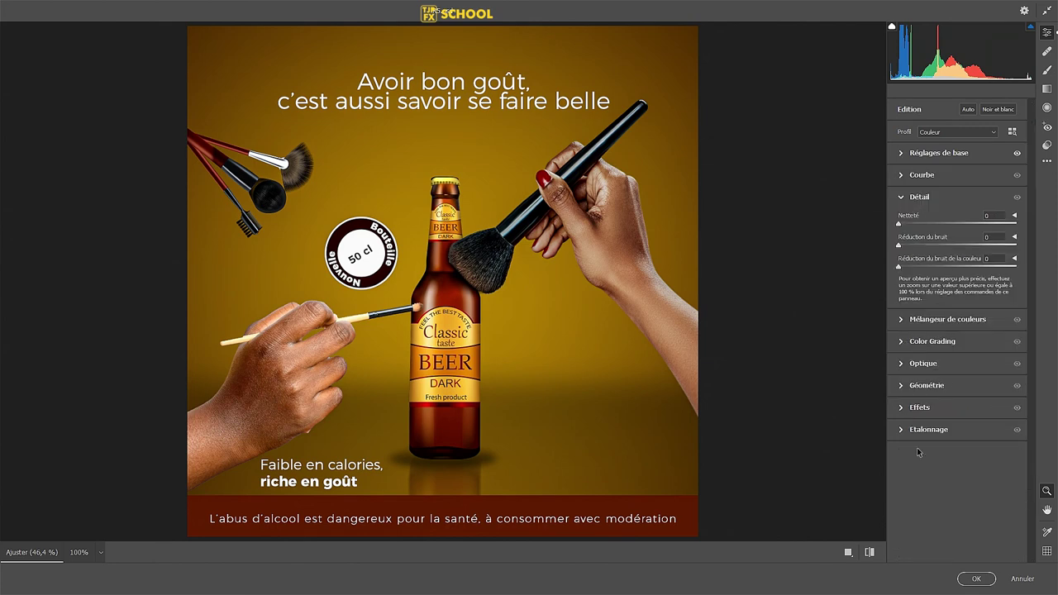
key("alt")
mouse_move(900, 246)
left_mouse_down()
mouse_move(933, 247)
mouse_move(921, 224)
left_mouse_up()
left_click(977, 579)
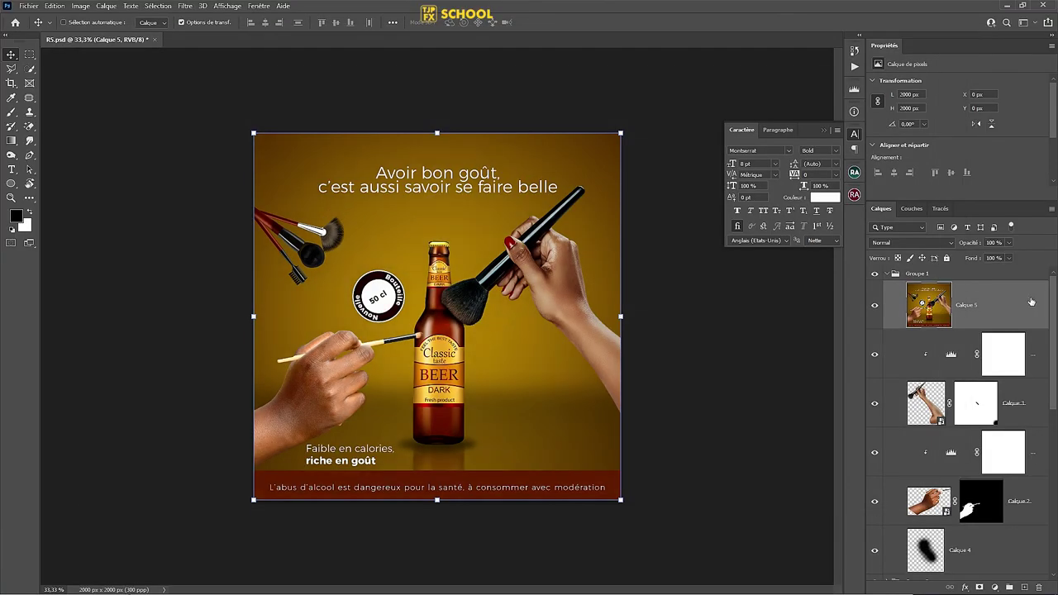
Step: Duplicate Calque 5 as Calque 5 copie and open it in Nik Analog Efex Pro 2
left_click_drag(1032, 304, 1024, 587)
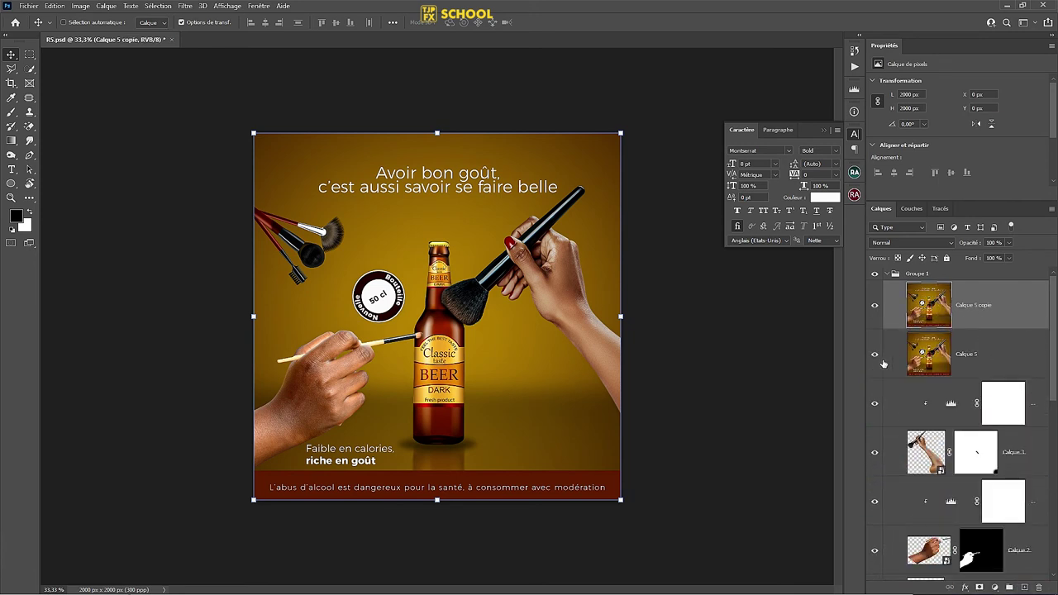
left_click(185, 6)
mouse_move(206, 279)
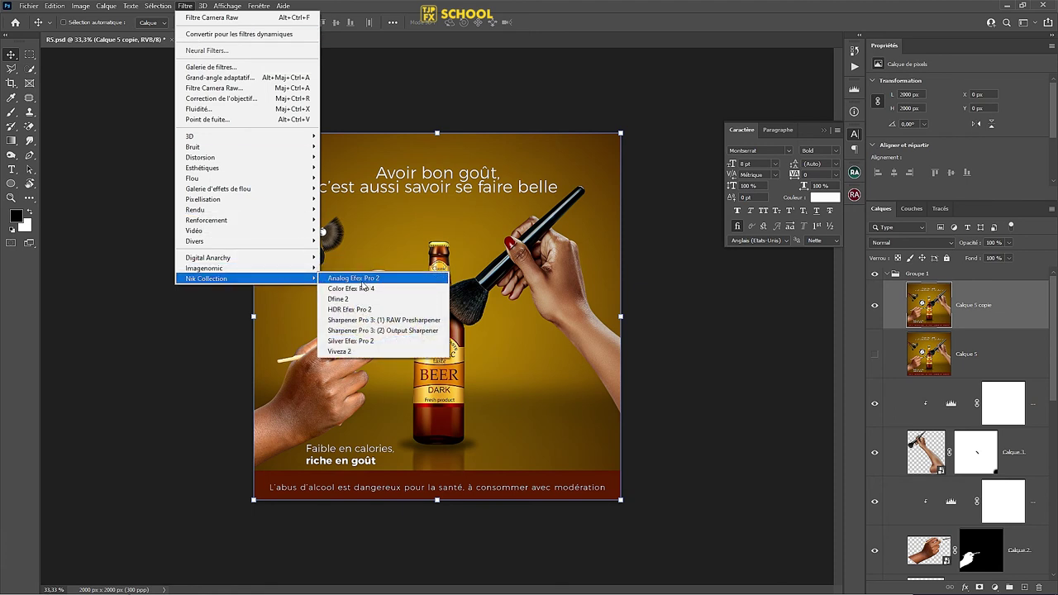
left_click(369, 280)
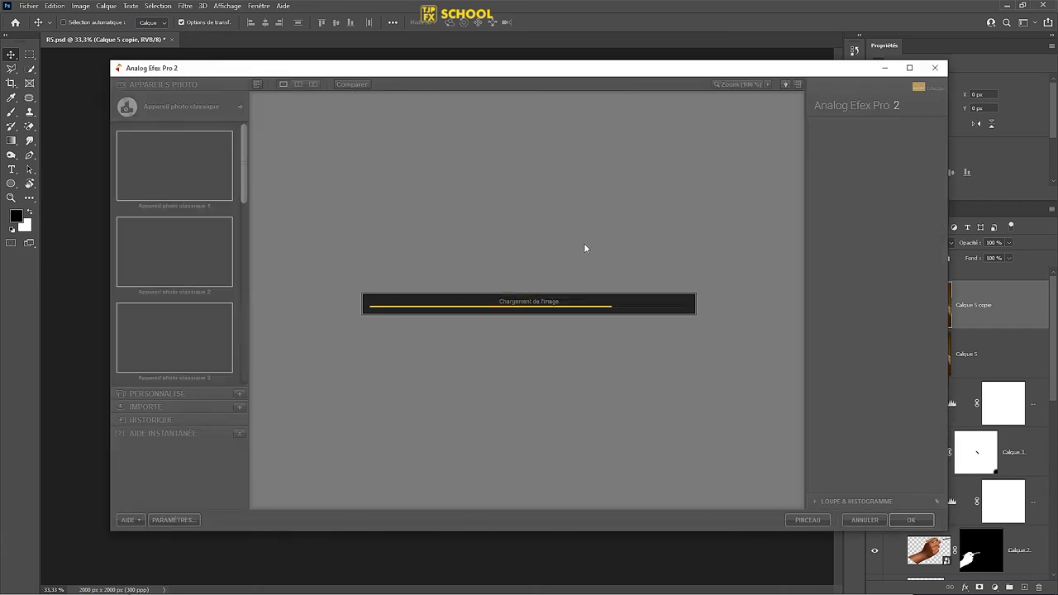
Step: Preview the second Appareil photo classique preset, then cancel Analog Efex Pro 2
left_click(910, 67)
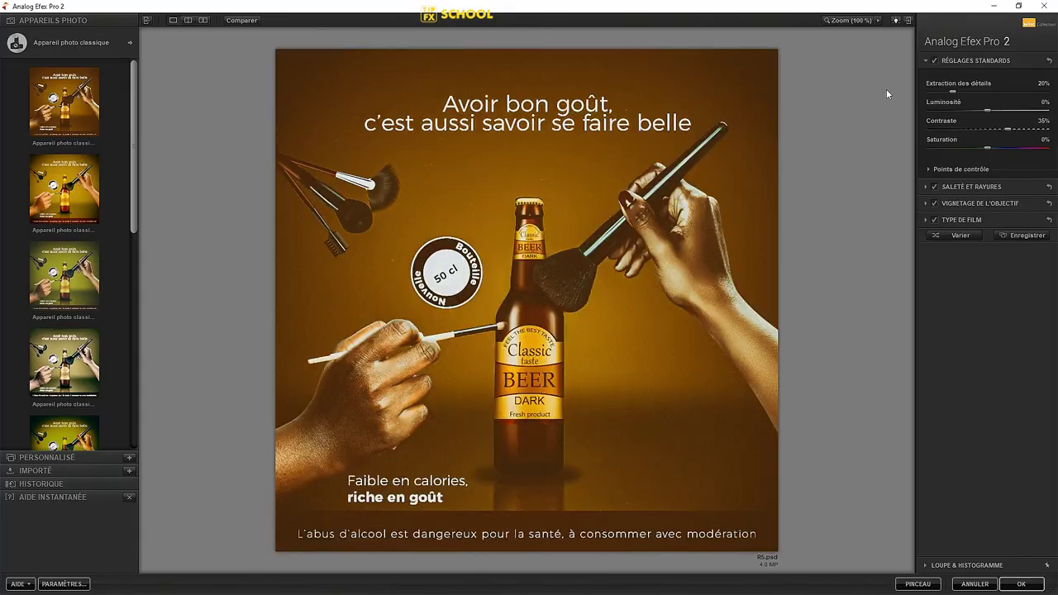
left_click(79, 208)
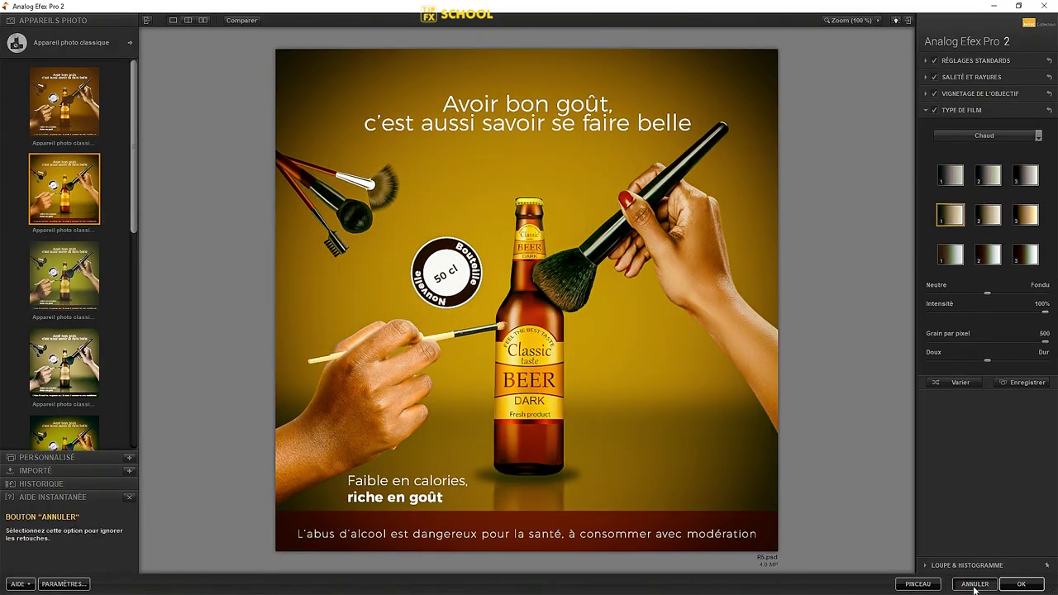
left_click(1022, 584)
left_click(185, 5)
mouse_move(207, 278)
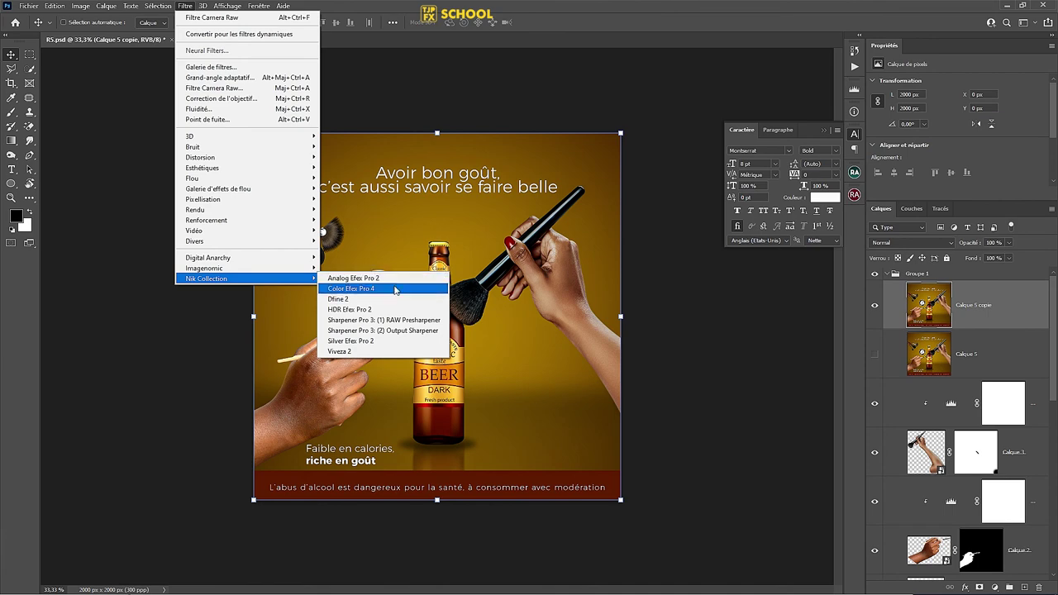
Step: Open the duplicate layer in Color Efex Pro 4 full-screen, show the effect full-frame, and add a slot
left_click(347, 288)
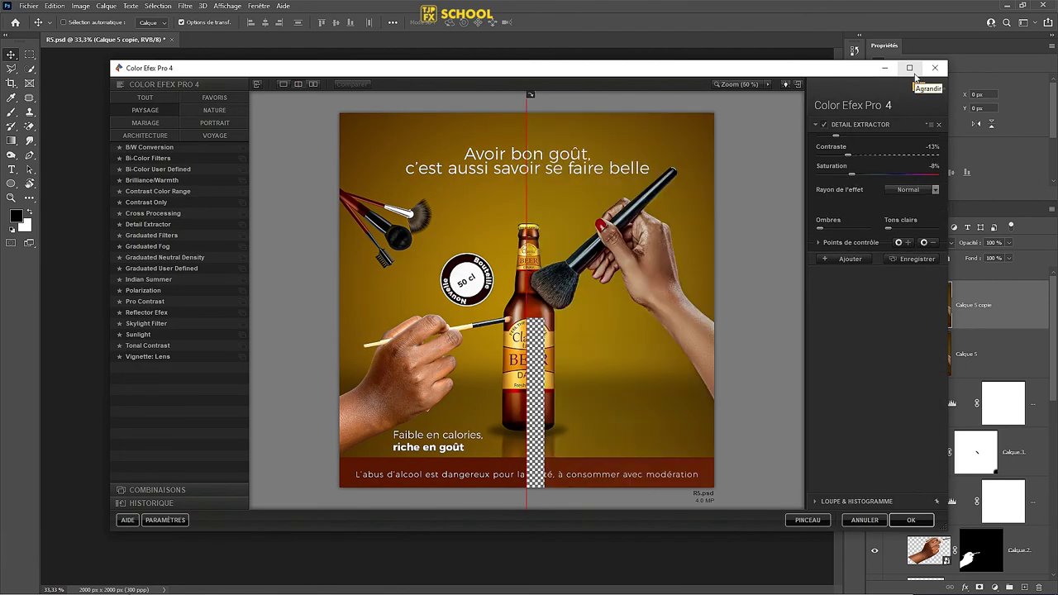
left_click(913, 73)
left_click_drag(527, 203, 259, 231)
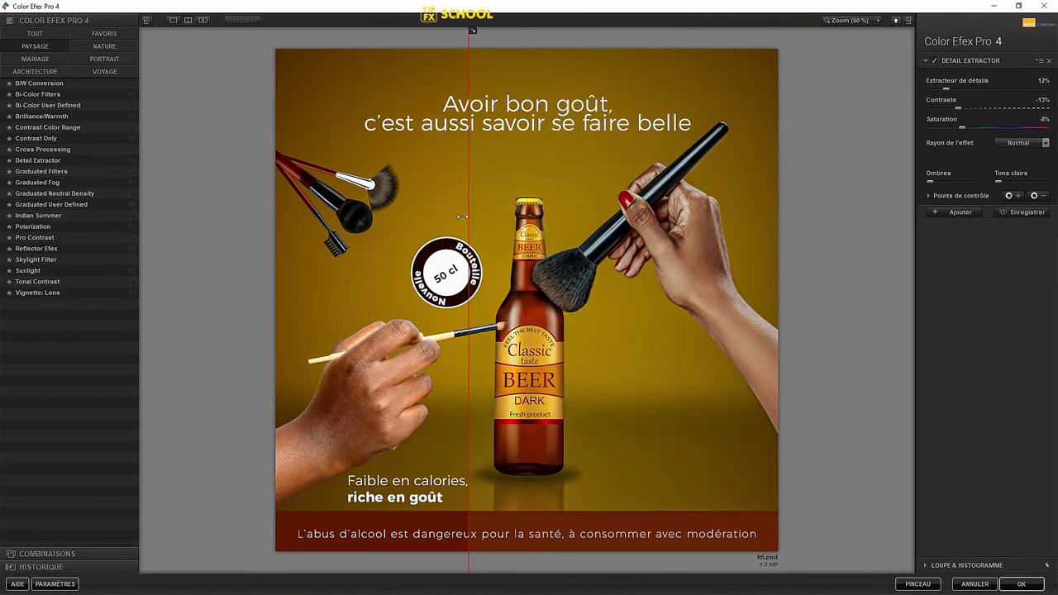
left_click(962, 213)
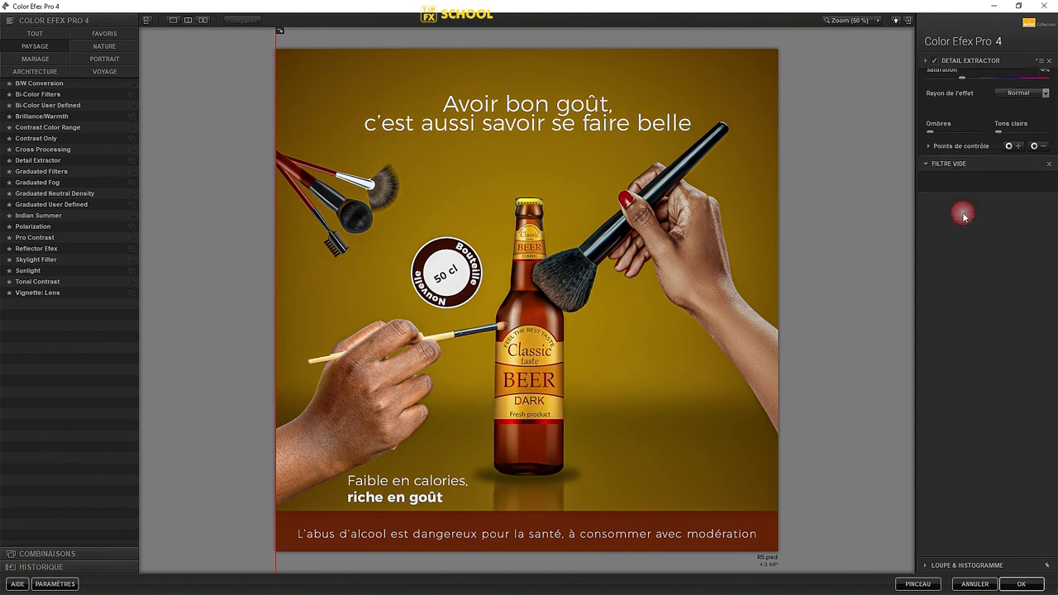
Step: Add Reflector Efex in Or doux at 43% position and 28% intensity, plus an empty slot
left_click(53, 249)
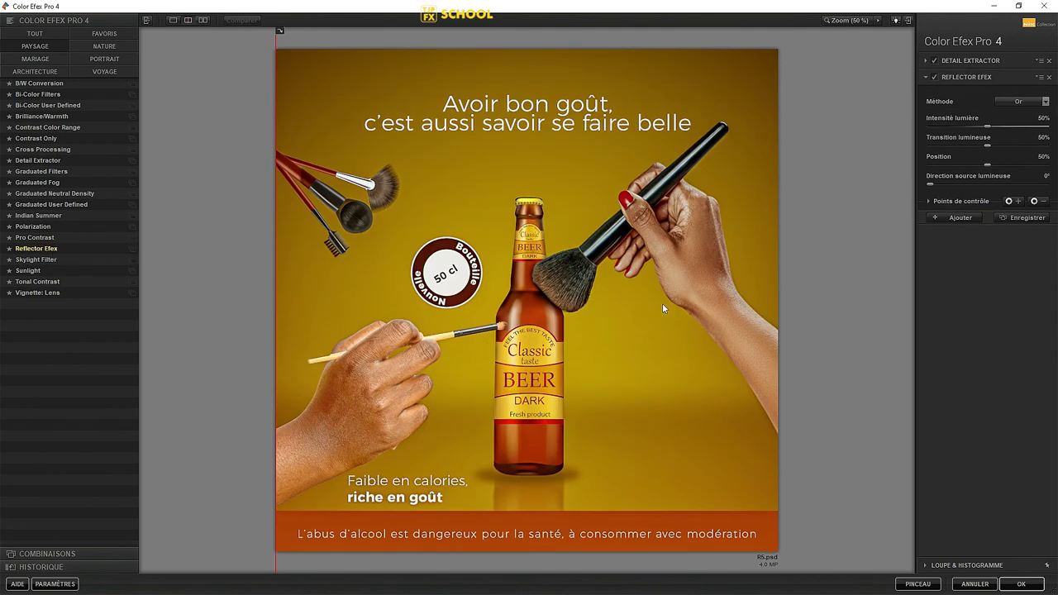
left_click(1044, 101)
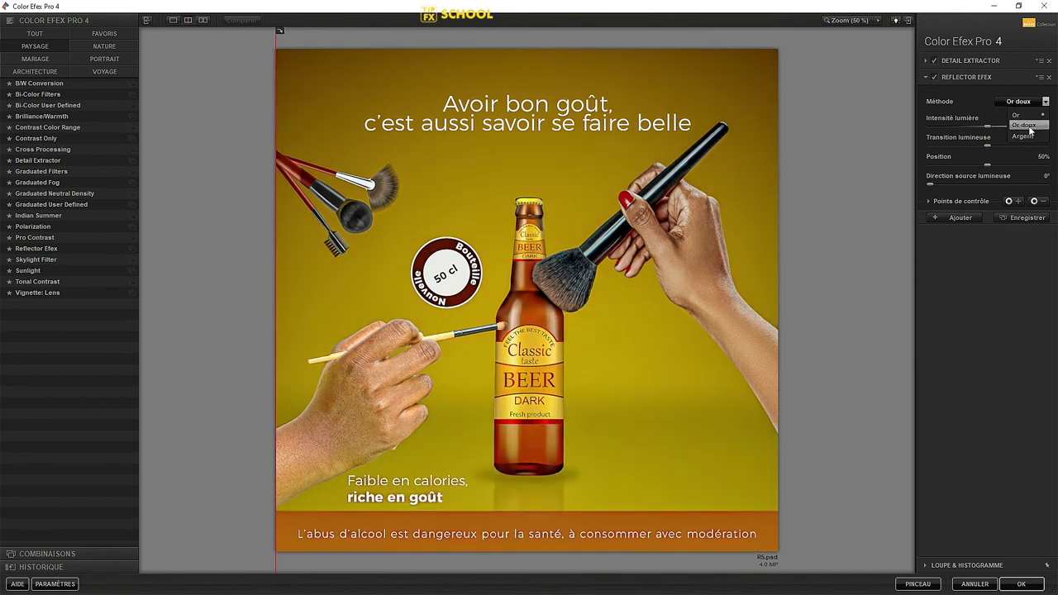
left_click(1031, 126)
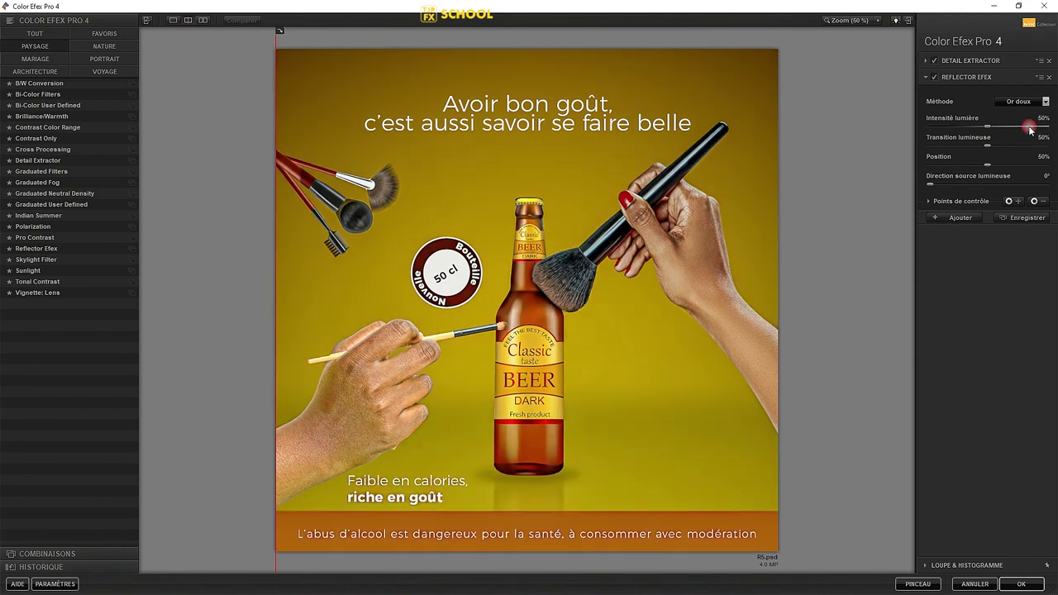
mouse_move(984, 164)
left_mouse_down()
mouse_move(960, 166)
mouse_move(982, 169)
mouse_move(982, 186)
left_mouse_up()
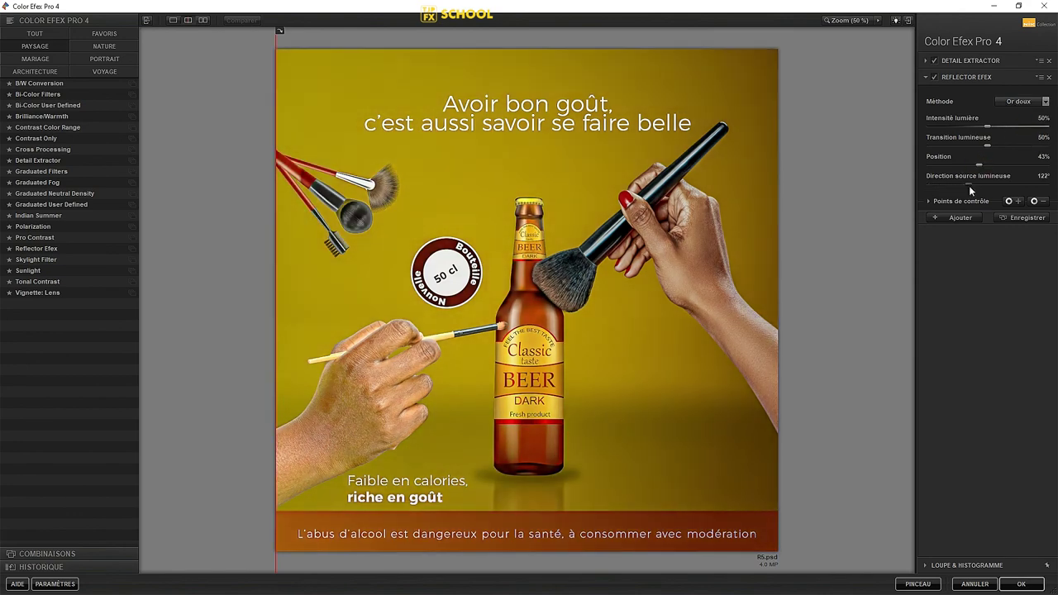
mouse_move(989, 127)
left_mouse_down()
mouse_move(957, 129)
mouse_move(958, 146)
left_mouse_up()
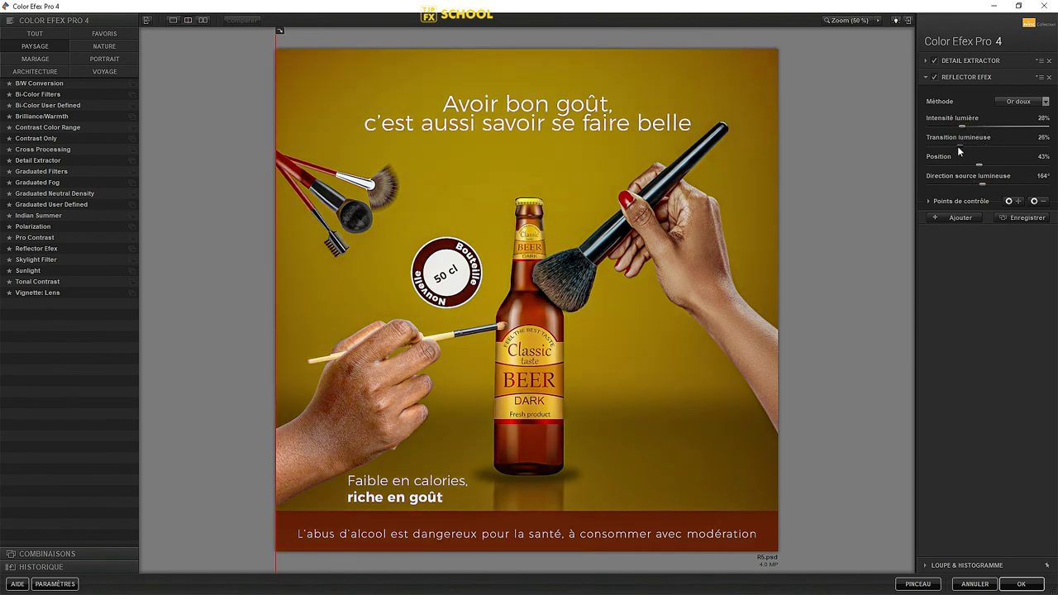
left_click(957, 217)
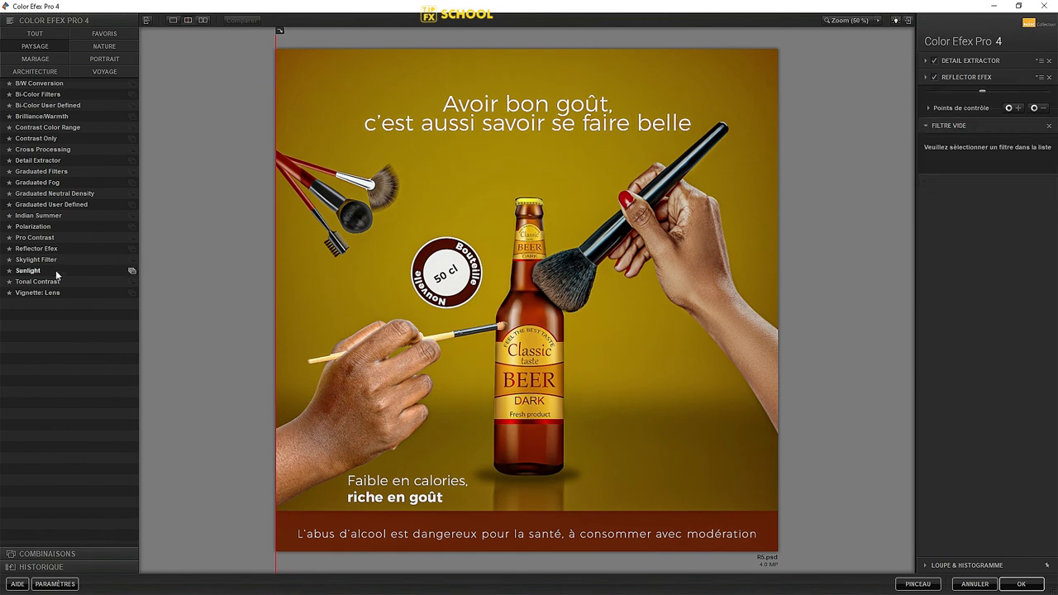
Step: Add Cross Processing with method B02 at 33% intensity, followed by another empty slot
left_click(50, 151)
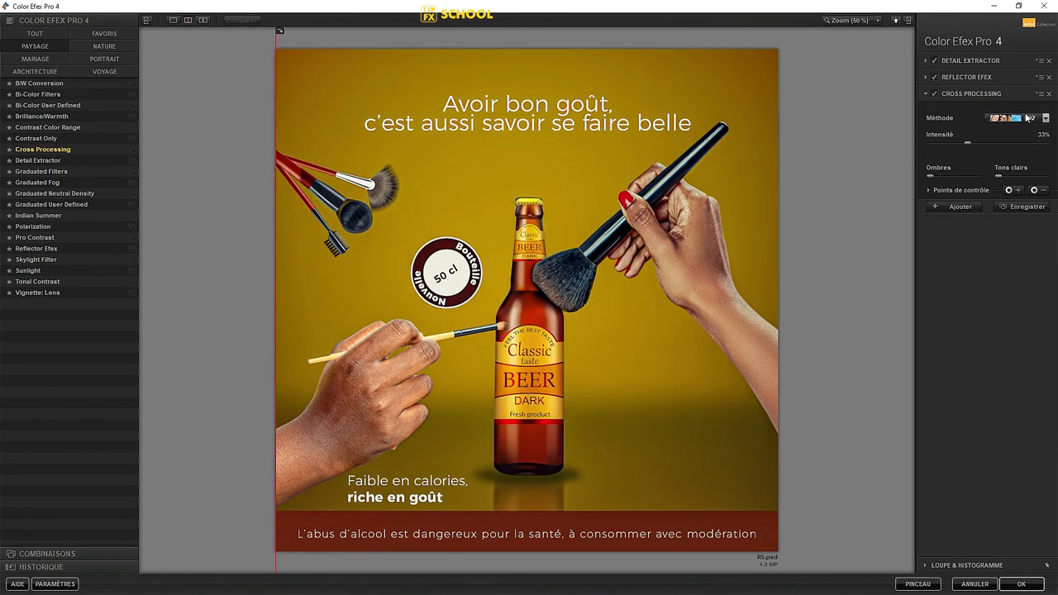
left_click(1028, 118)
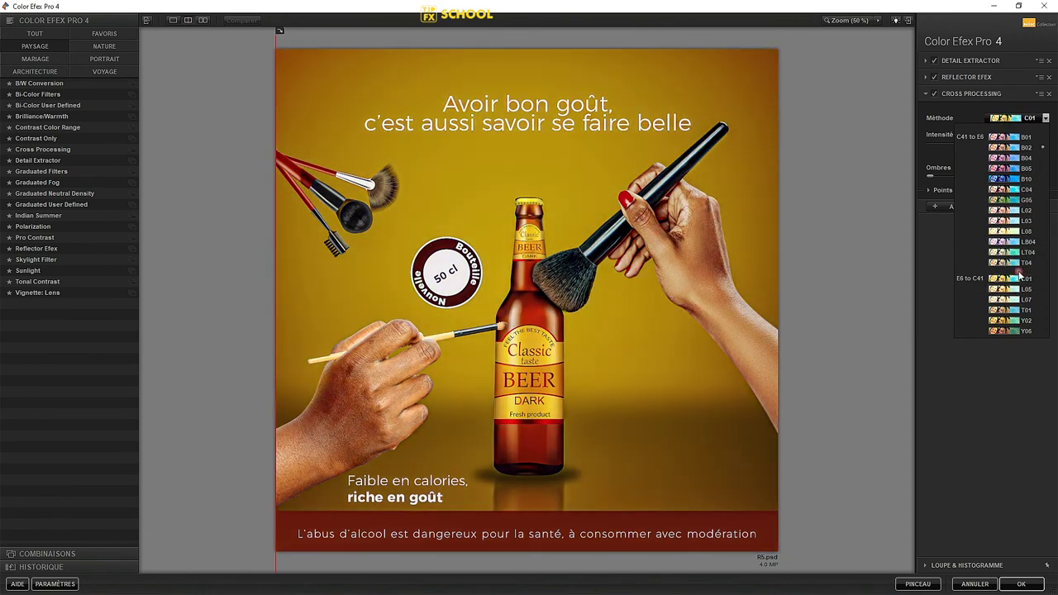
left_click(1026, 147)
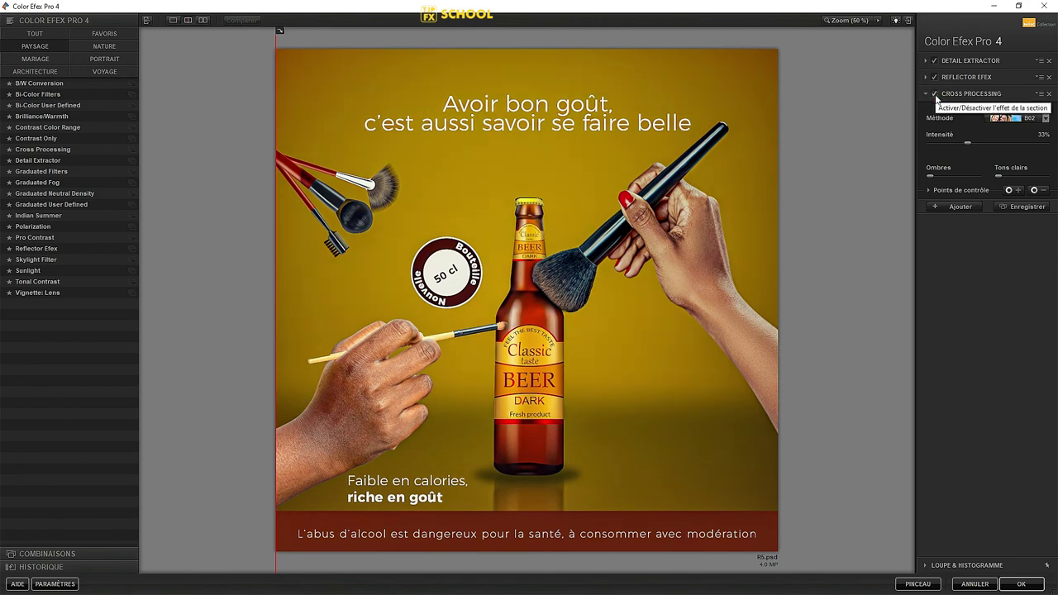
left_click(955, 207)
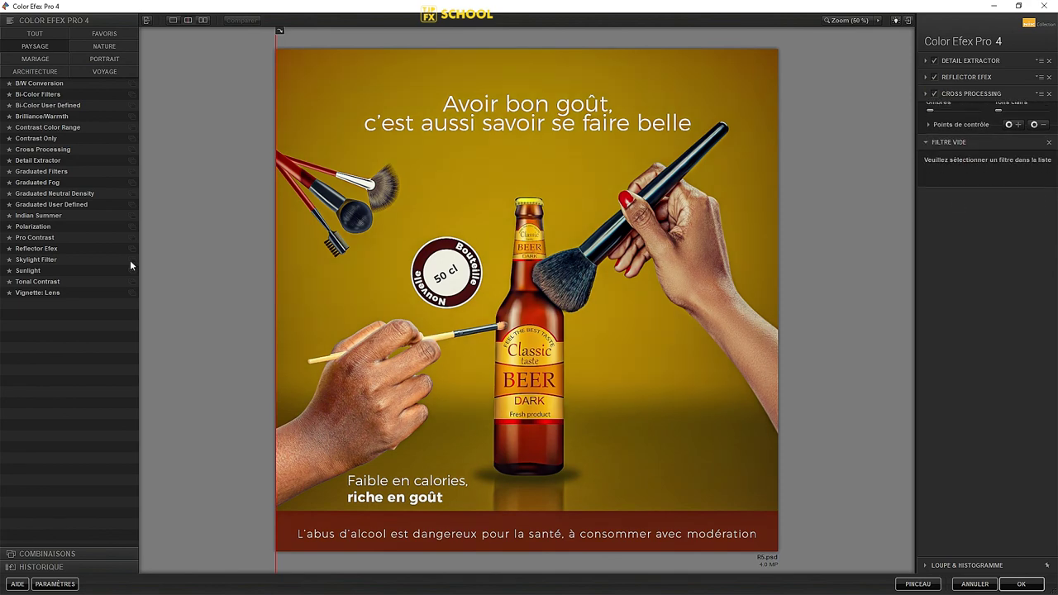
Step: Try Pro Contrast and inspect it at full size, then disable it and add Tonal Contrast
left_click(33, 237)
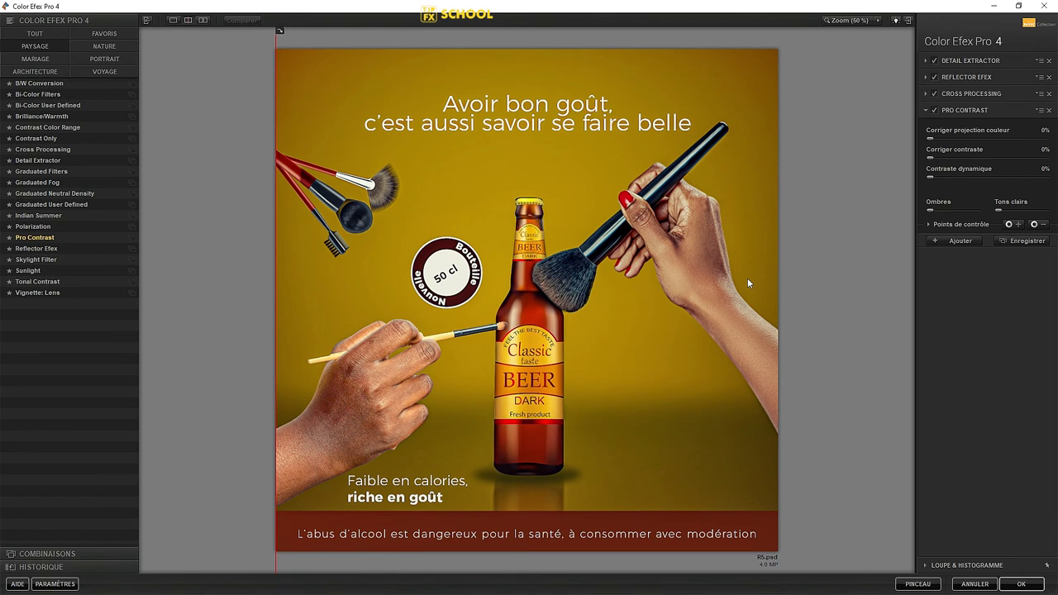
left_click(748, 278)
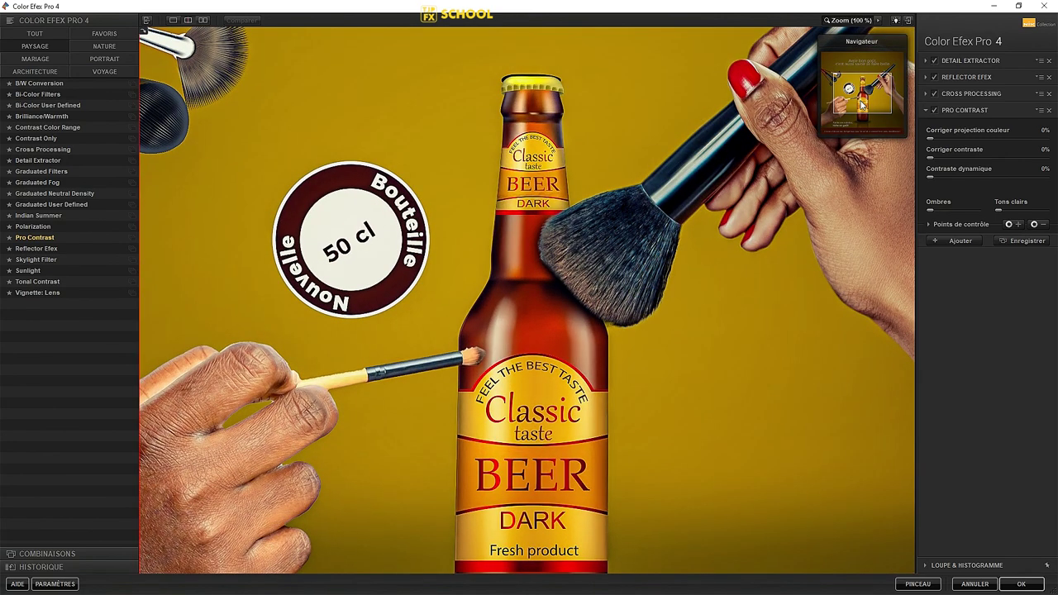
left_click_drag(861, 102, 864, 92)
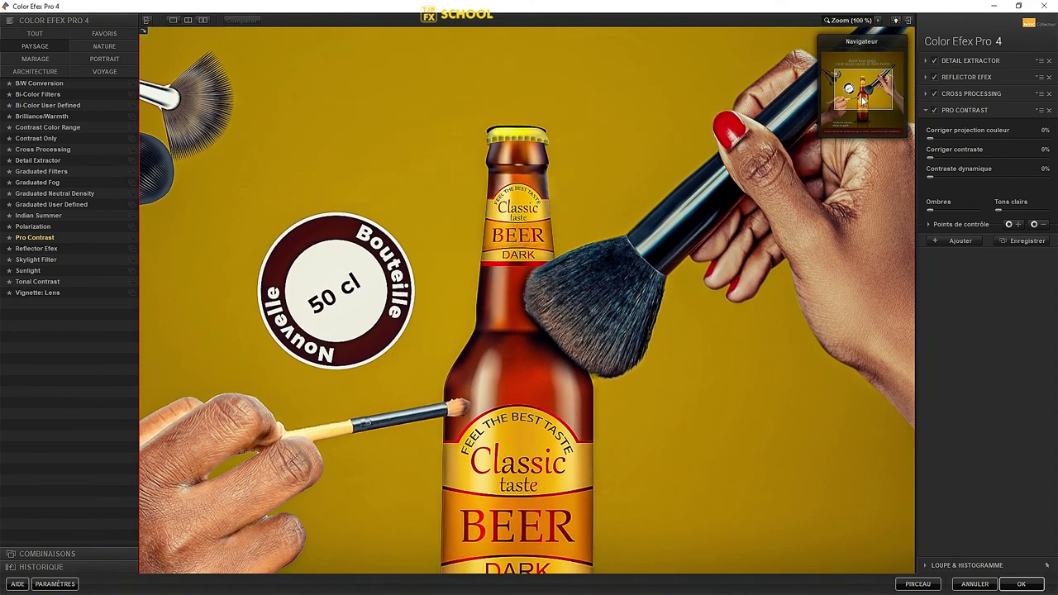
key("ctrl+0")
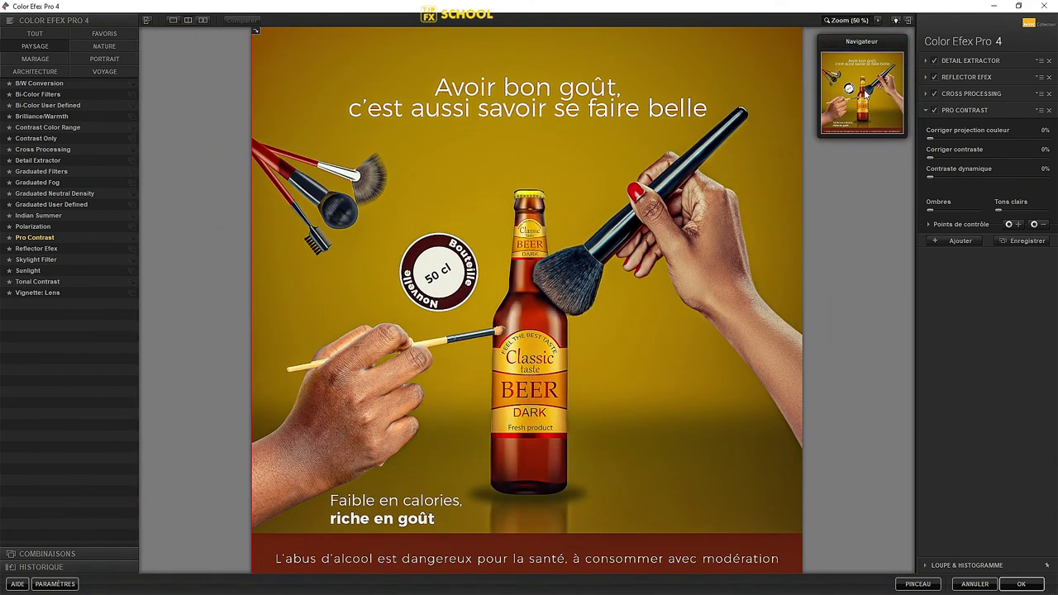
left_click(935, 111)
left_click(117, 280)
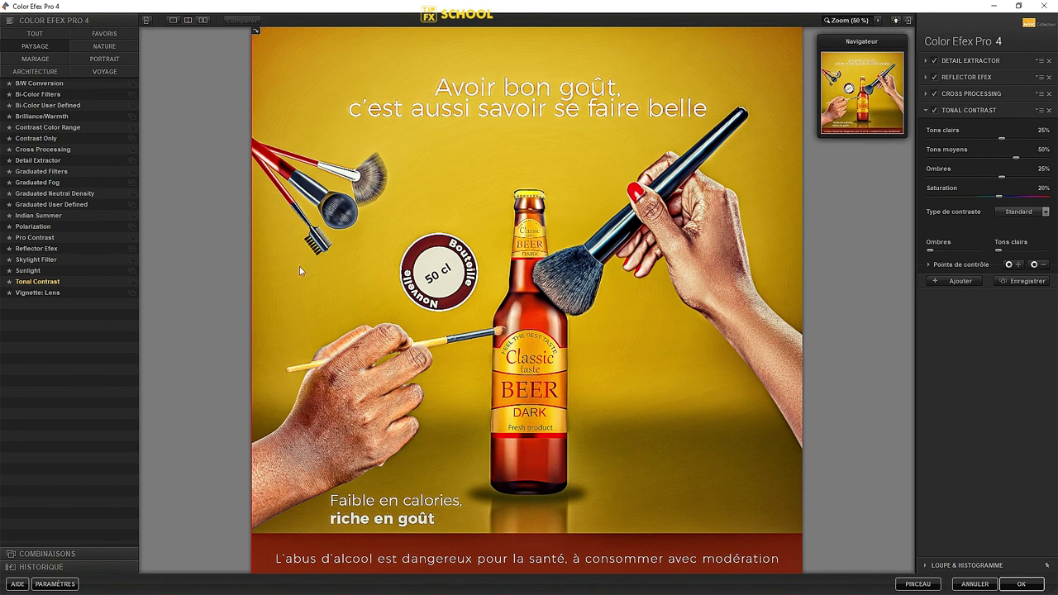
Step: Compare filters on and off, keep Detail Extractor, Reflector Efex and Cross Processing, and apply
left_click(934, 111)
left_click(926, 93)
left_click(935, 94)
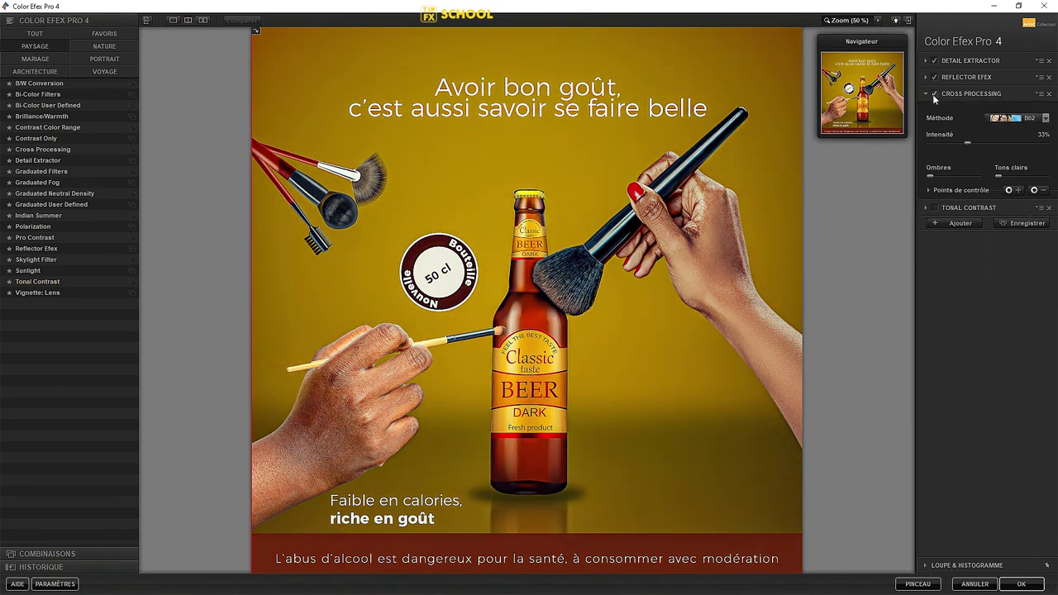
left_click(934, 77)
left_click(934, 94)
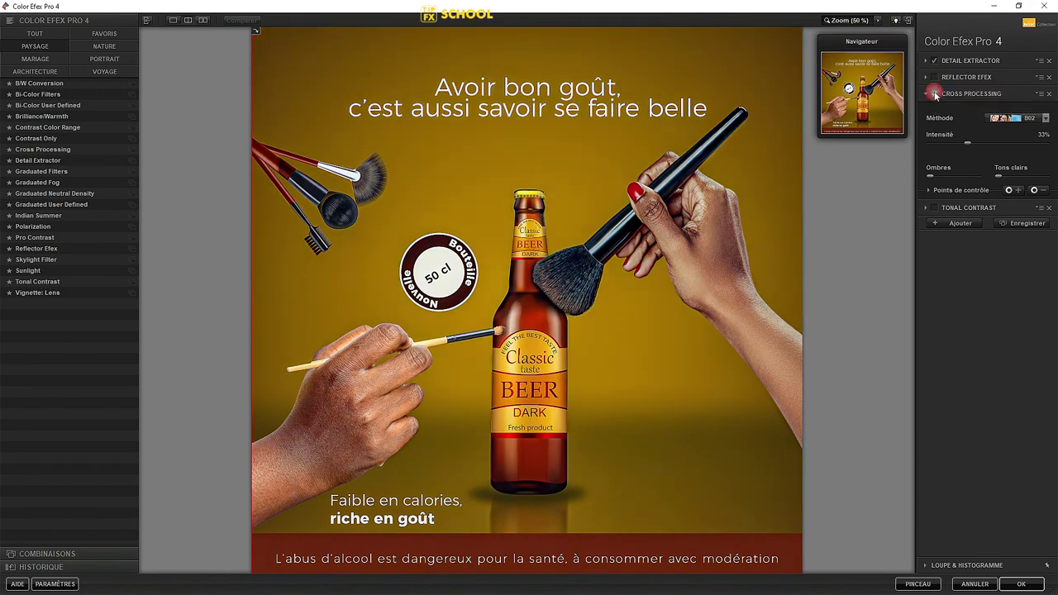
left_click(936, 207)
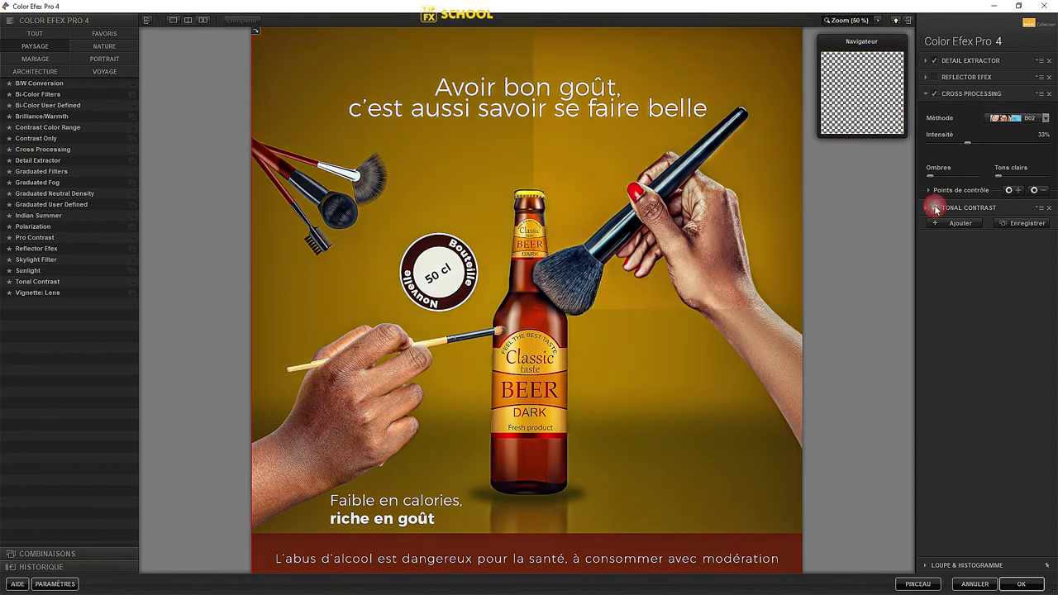
left_click(935, 207)
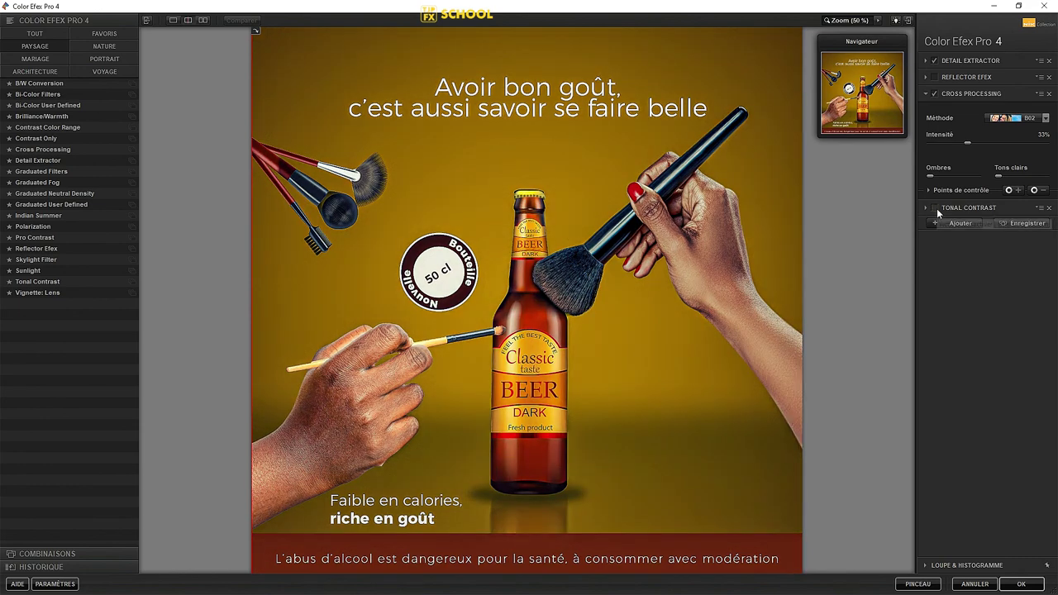
left_click(936, 77)
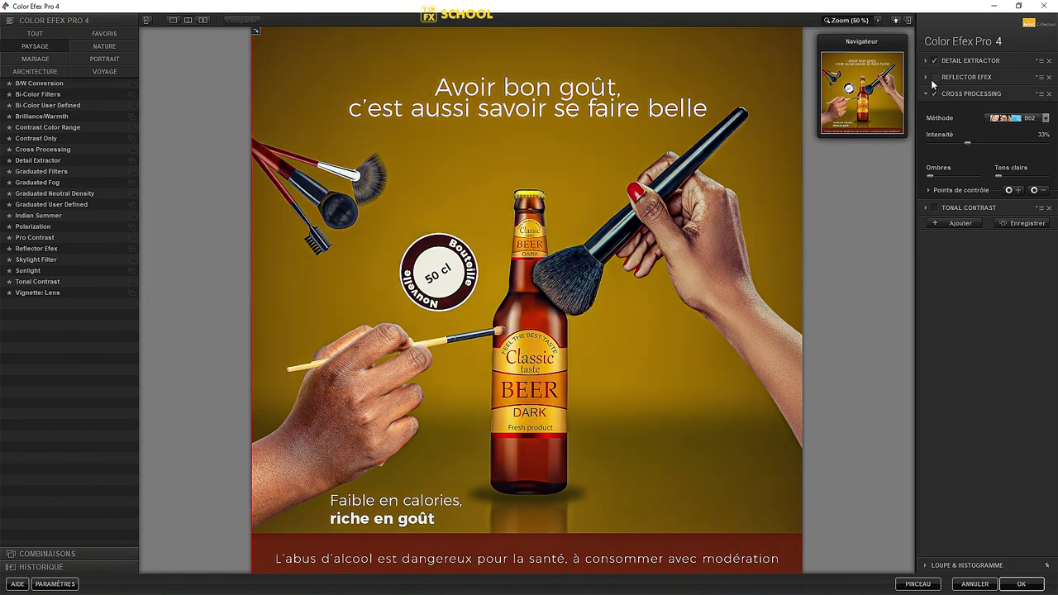
left_click(1021, 584)
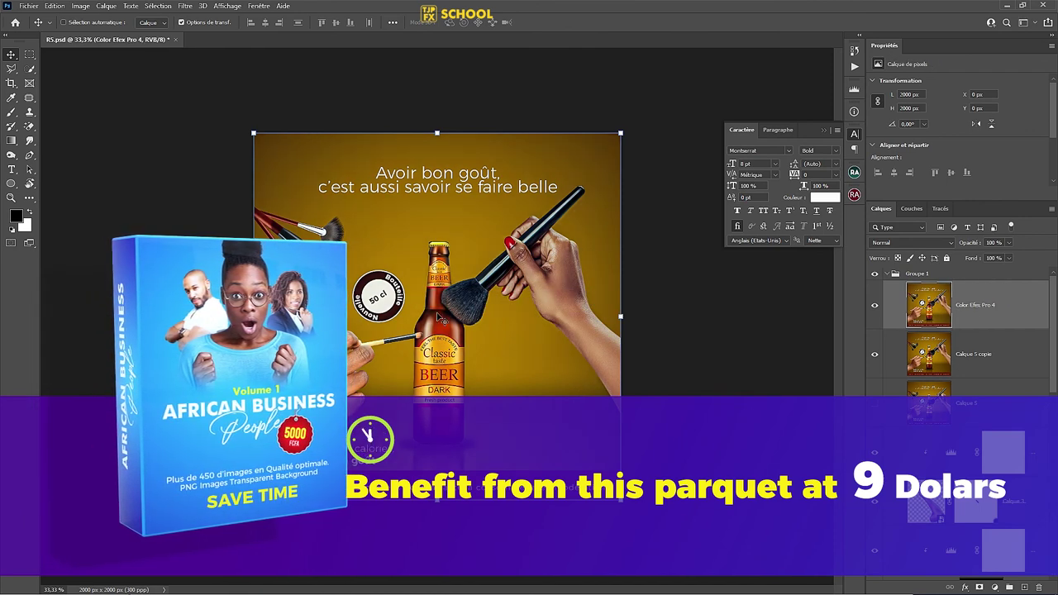
Step: Zoom the graded poster to 50% and bring up the new adjustment layer list
scroll(439, 317, "up", 1)
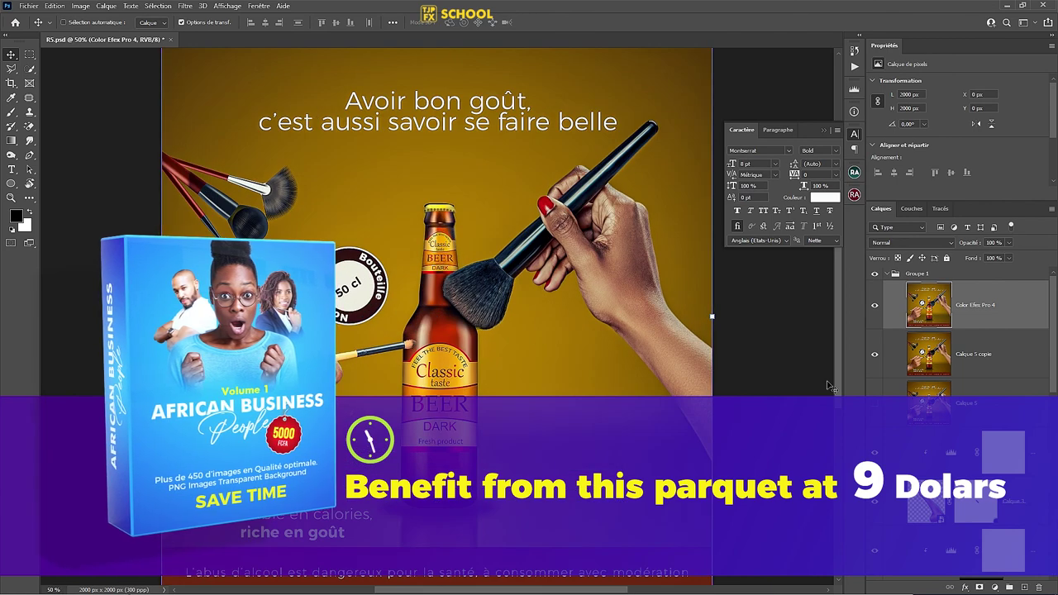
left_click(994, 586)
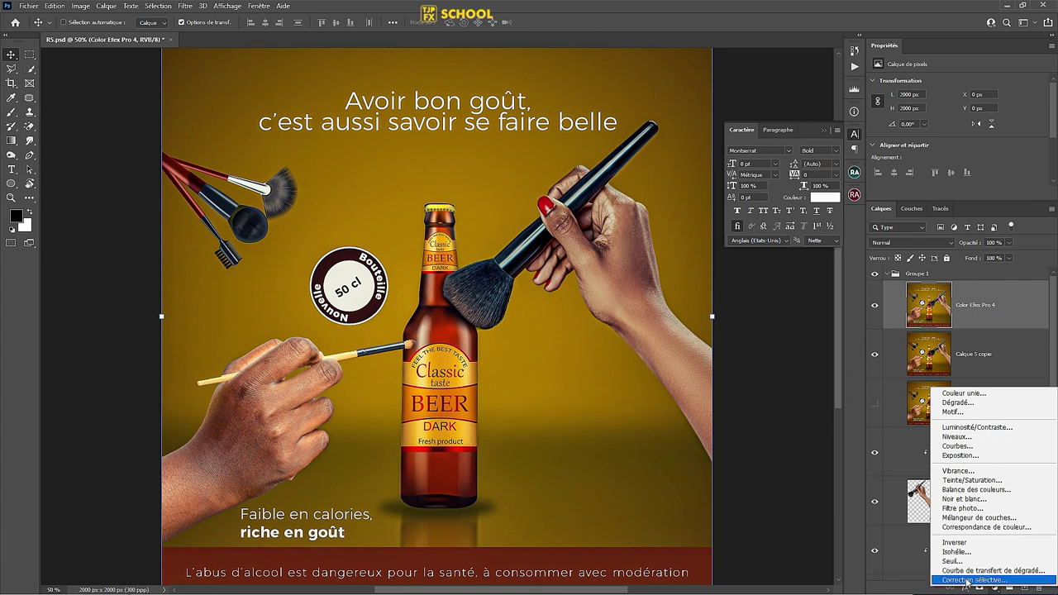
Step: Add Levels layer 'Niveaux 3' with black input at 10, checking the hands, bottle and badge
left_click(959, 437)
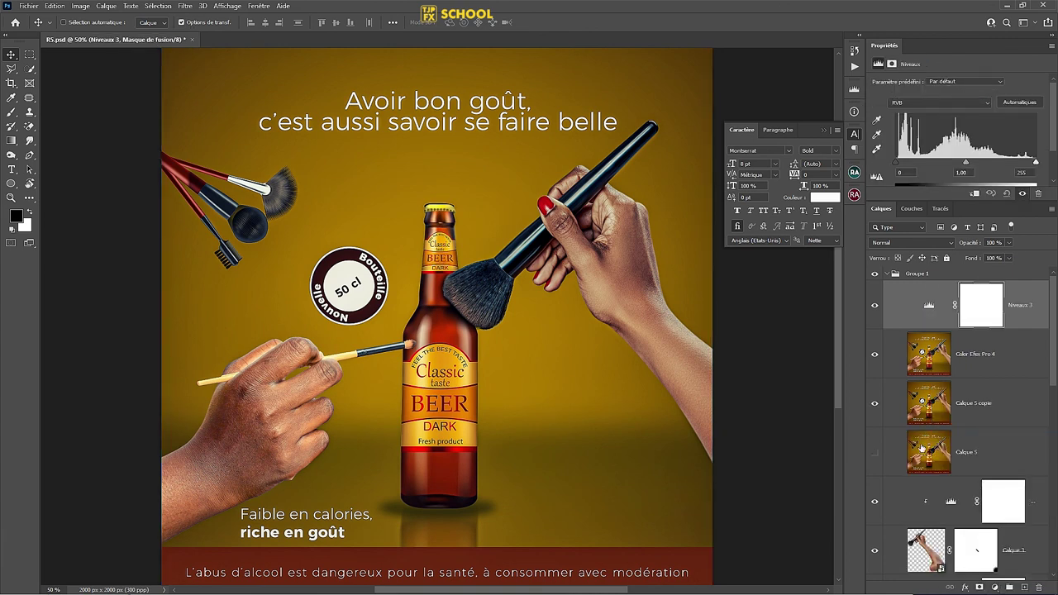
left_click_drag(901, 167, 906, 168)
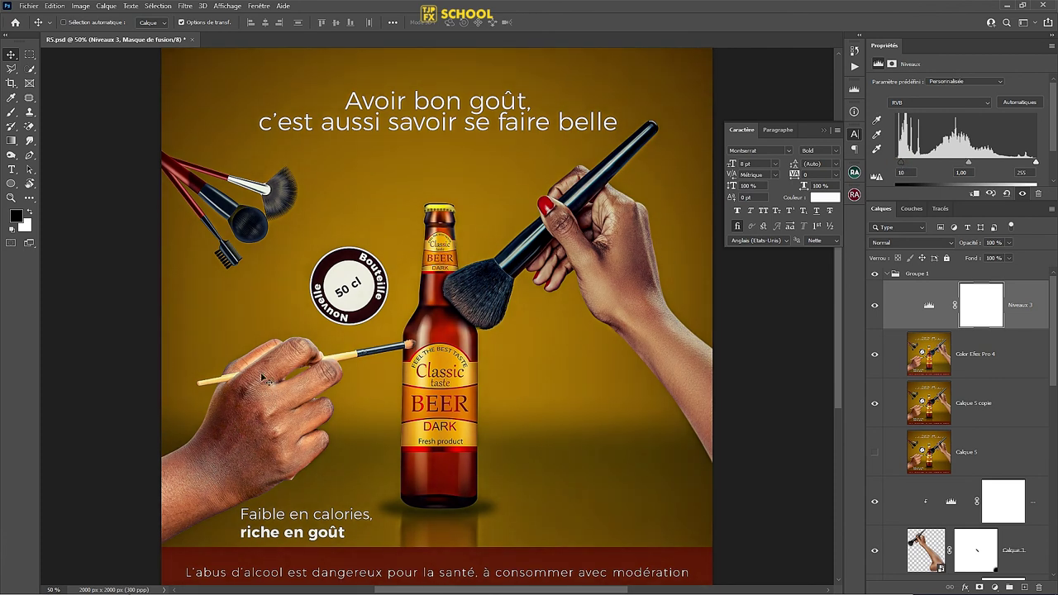
scroll(266, 379, "up", 2)
scroll(332, 341, "up", 2)
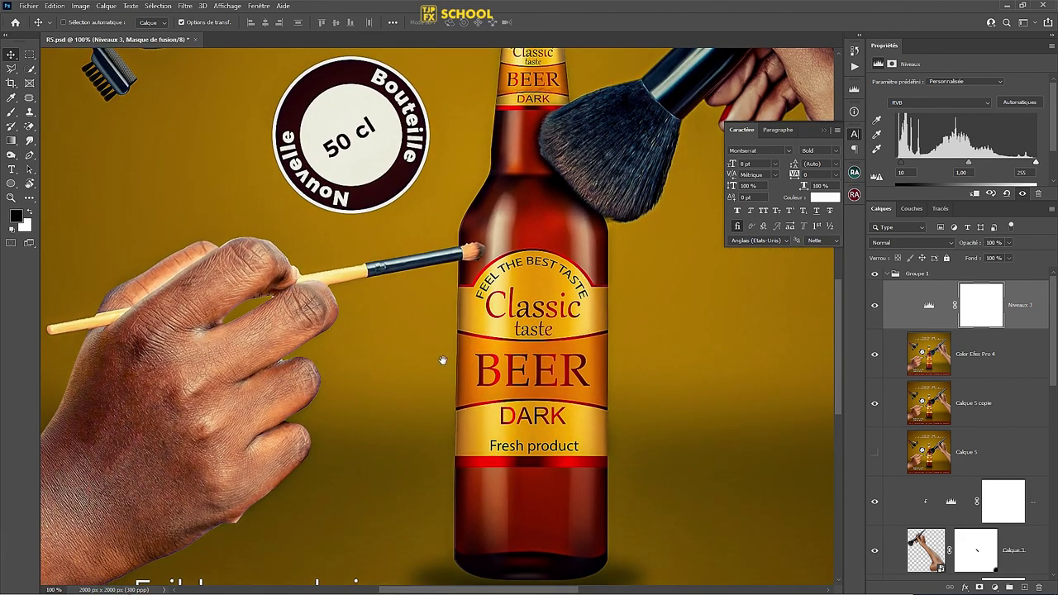
mouse_move(443, 361)
left_mouse_down()
mouse_move(319, 439)
mouse_move(225, 478)
left_mouse_up()
mouse_move(495, 330)
left_mouse_down()
mouse_move(302, 440)
mouse_move(235, 518)
left_mouse_up()
left_click_drag(244, 468, 386, 490)
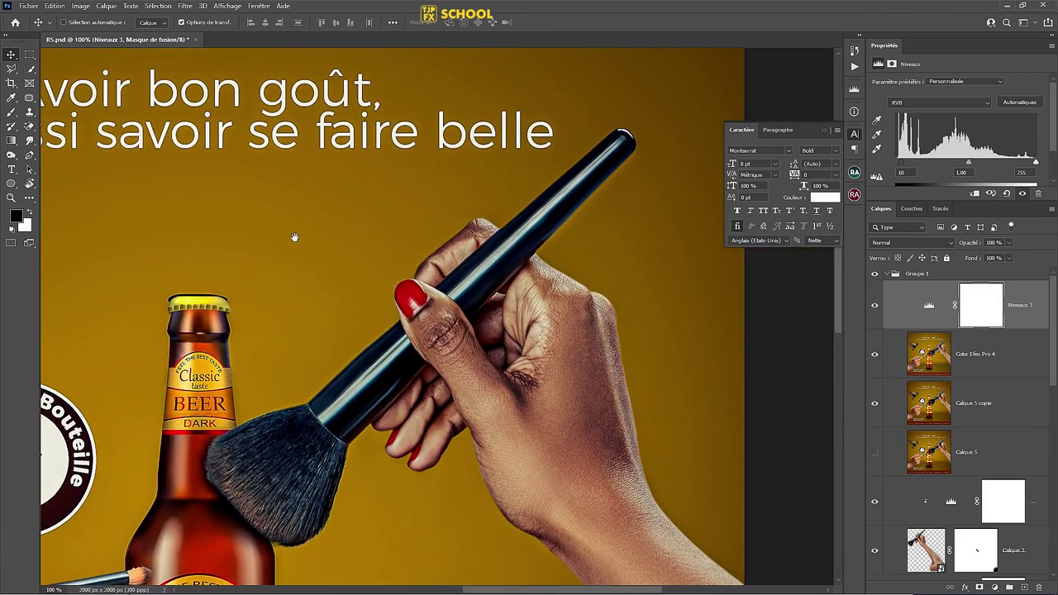
key("ctrl+0")
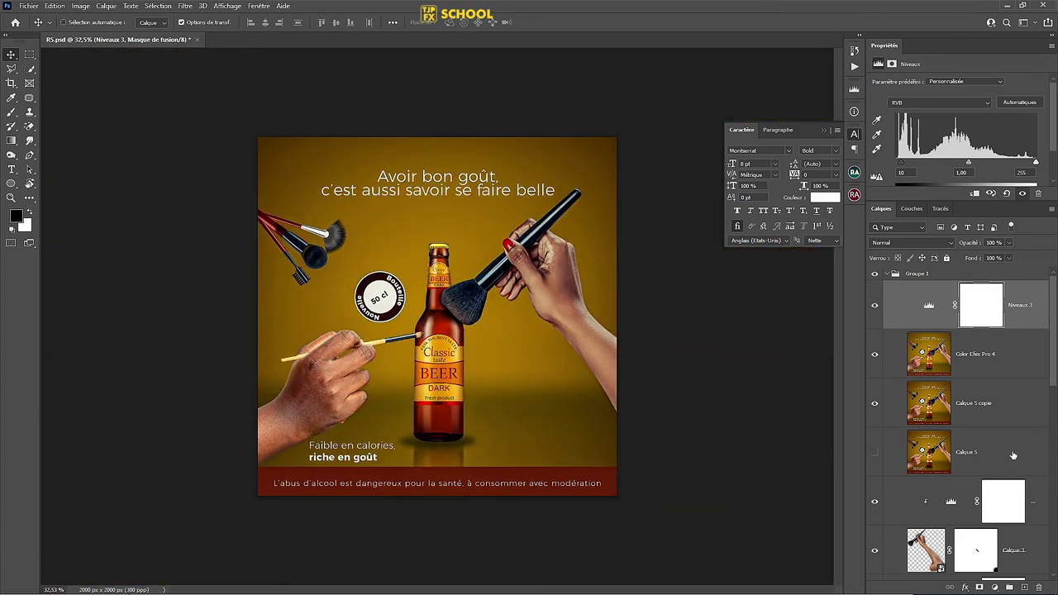
Step: Move Niveaux 3 through Calque 5 above Groupe 1, merge them into one layer, and save
left_click(1012, 464, "shift")
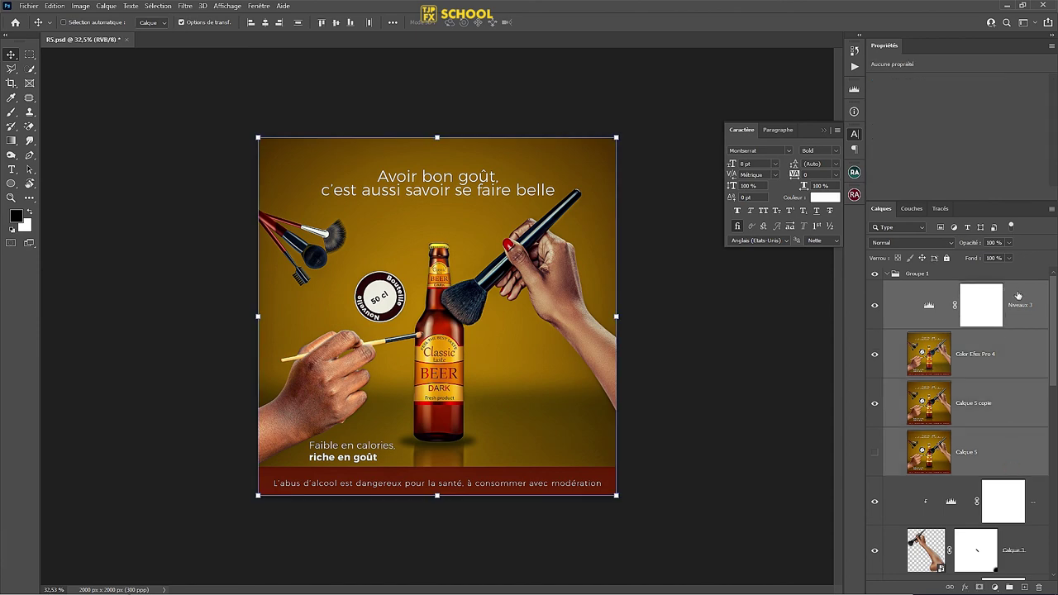
left_click_drag(1018, 296, 1015, 267)
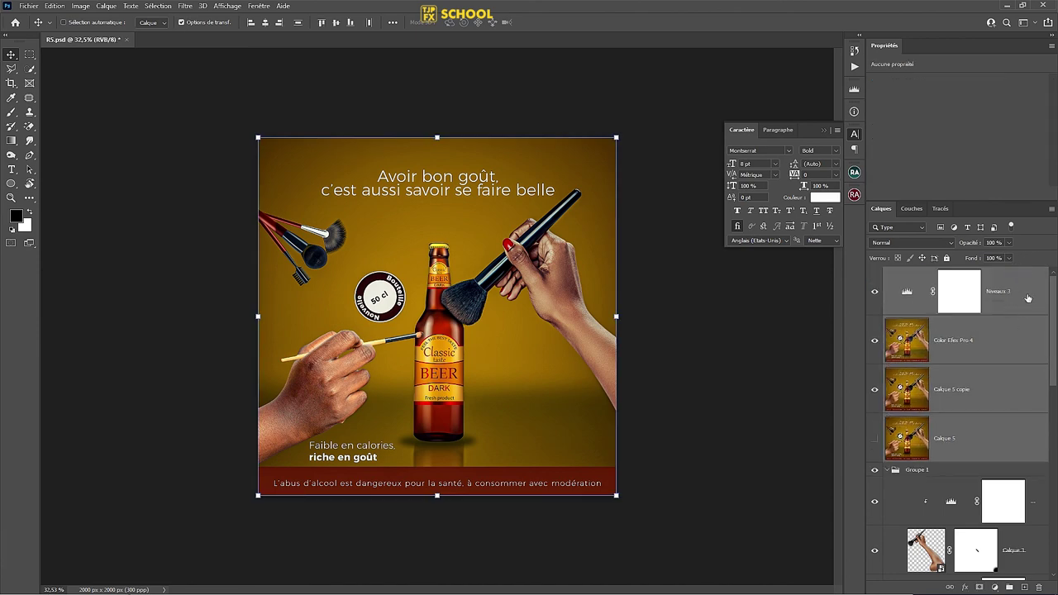
right_click(1028, 298)
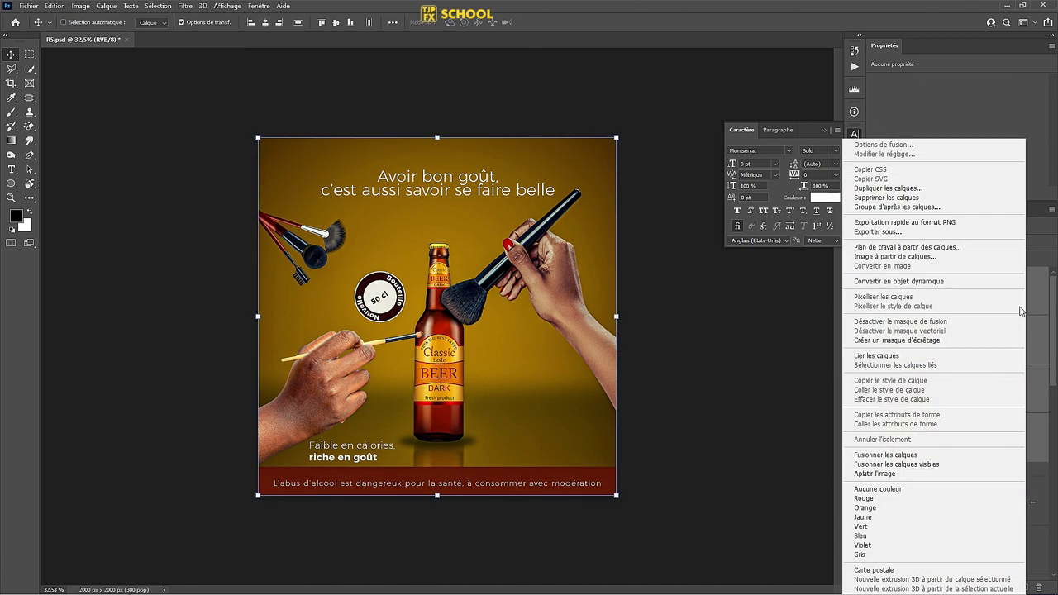
left_click(919, 457)
key("ctrl+s")
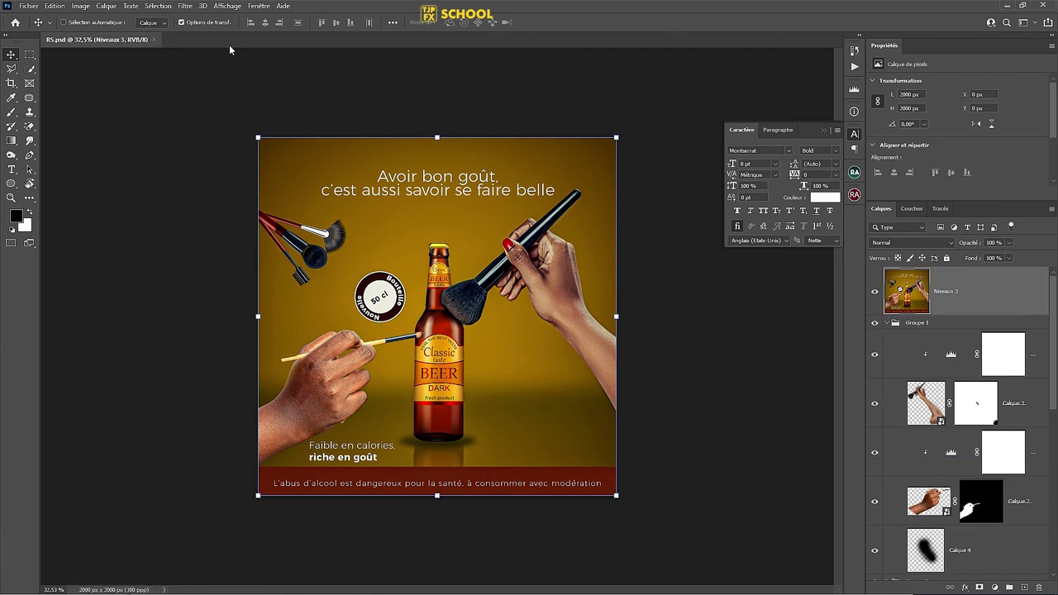
left_click(248, 6)
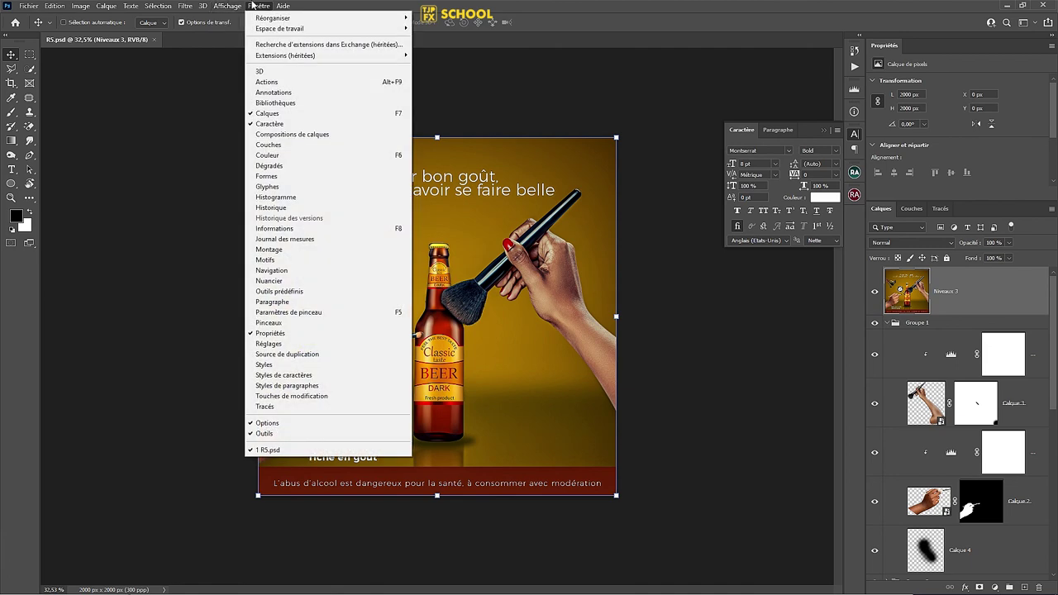